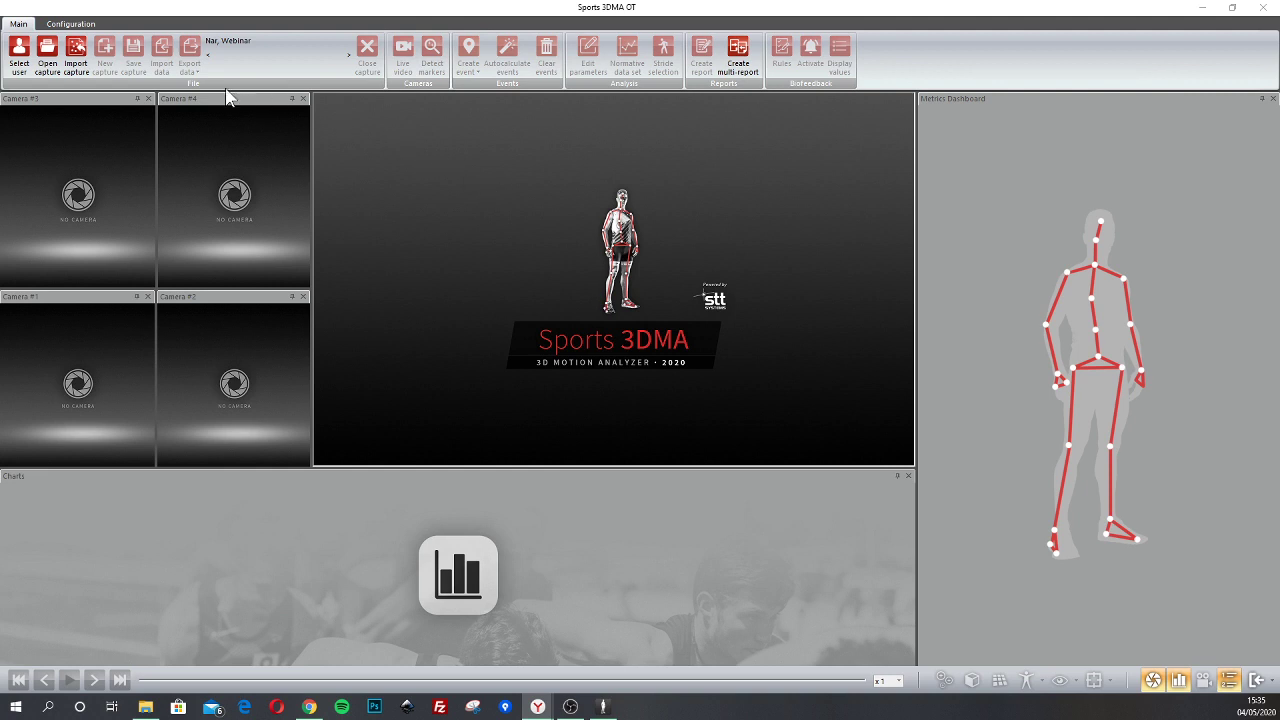
- Open the capture "1_Ciclismo ruido inicial ciclismo_corte captura" and show the whole cyclist in the 3D view
left_click(48, 55)
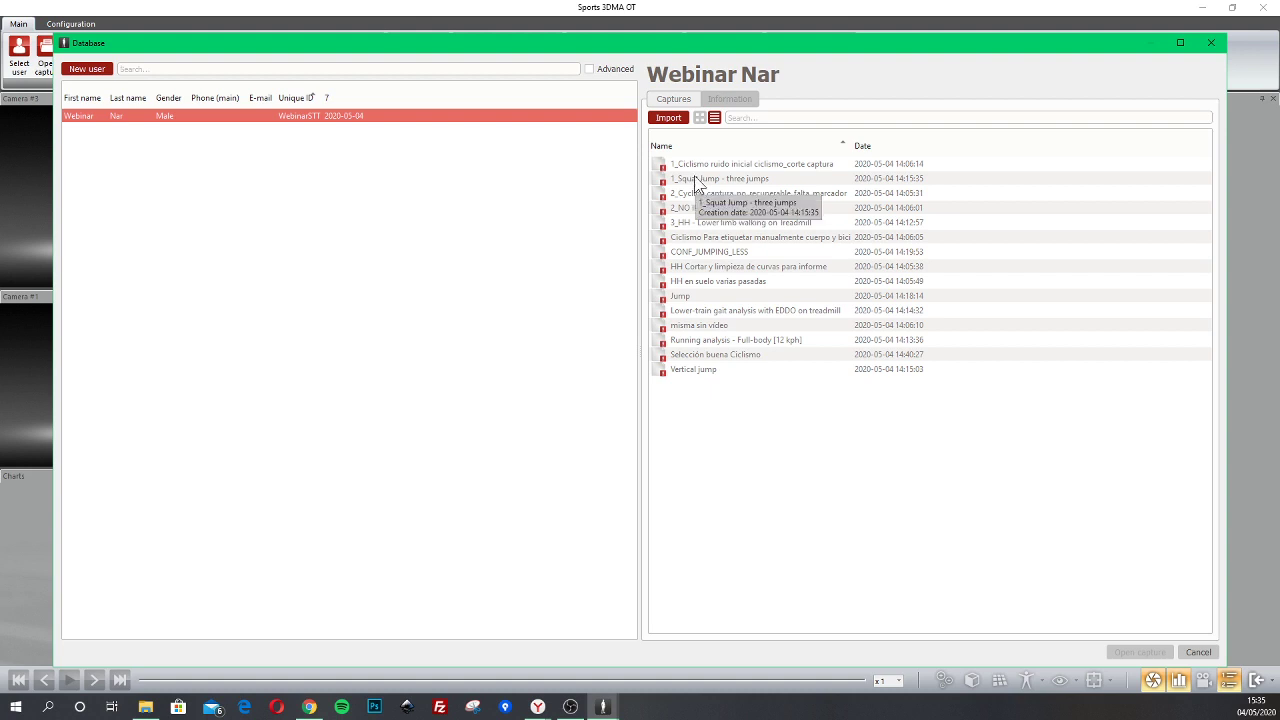
double_click(699, 166)
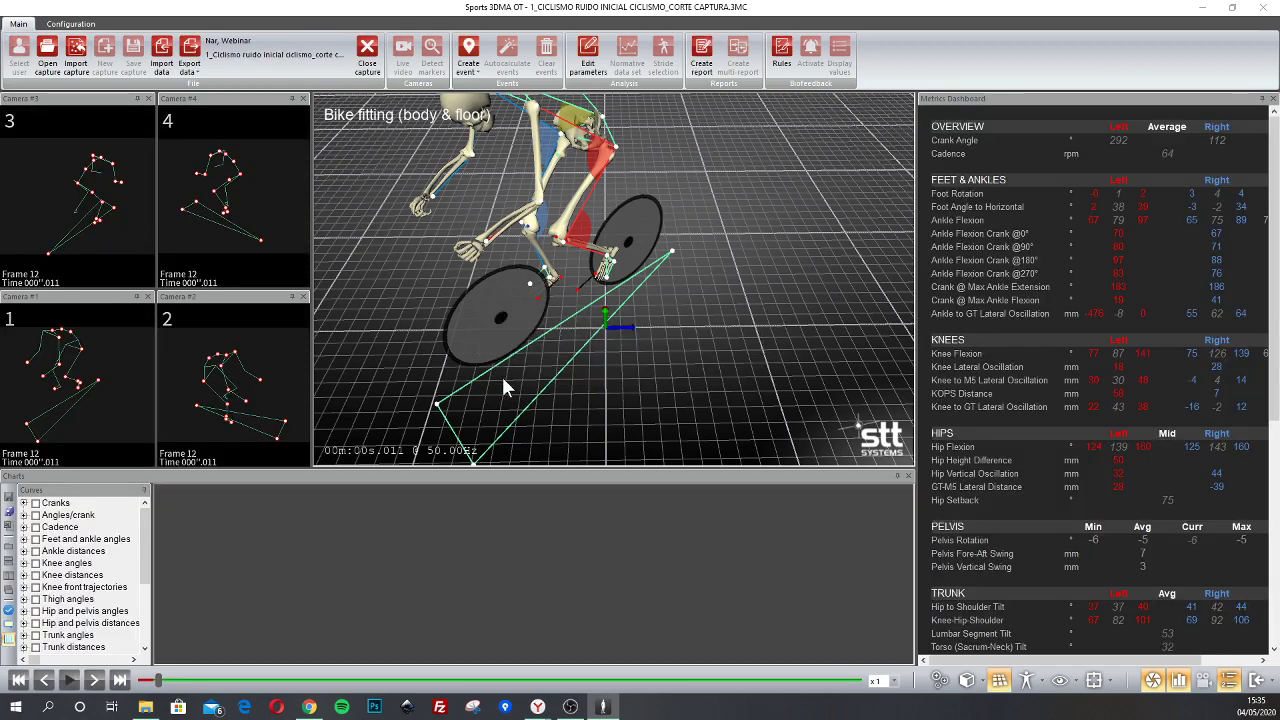
scroll(530, 308, "down", 3)
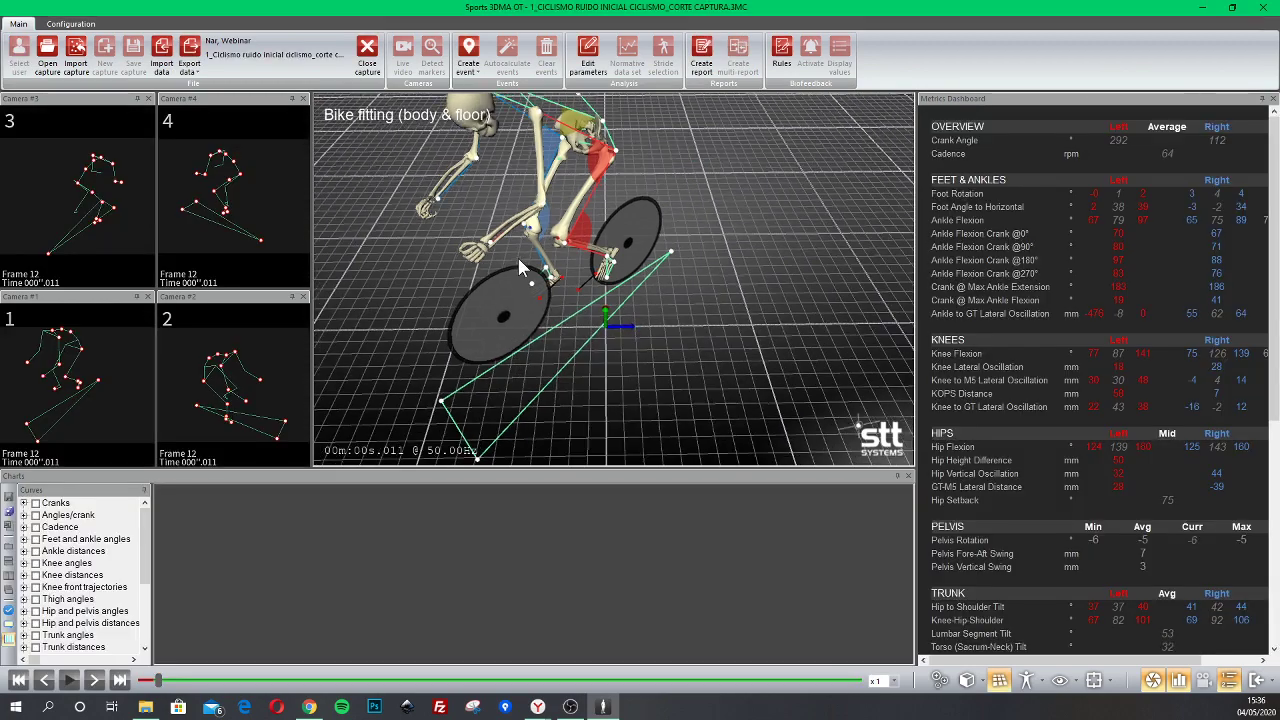
left_click_drag(550, 341, 498, 296)
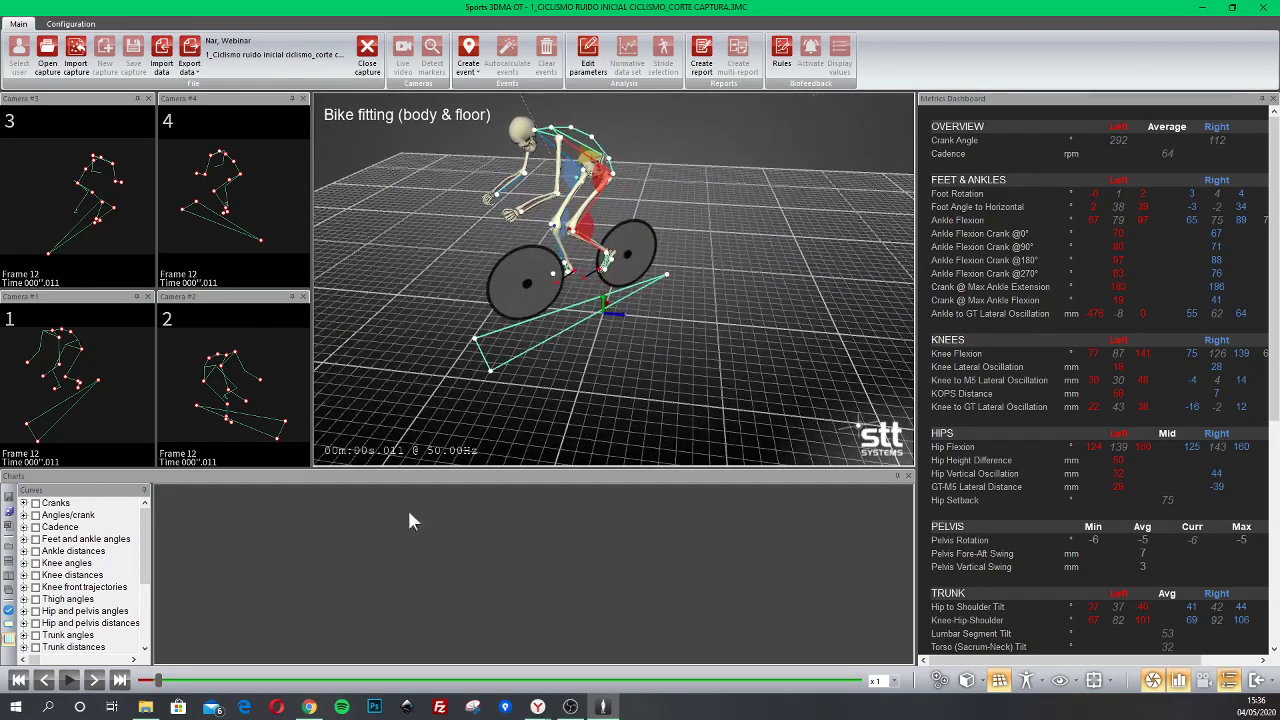
- Play the cycling capture through, and scrub its opening frames up to frame 17 to check the initial marker tracking
left_click(69, 680)
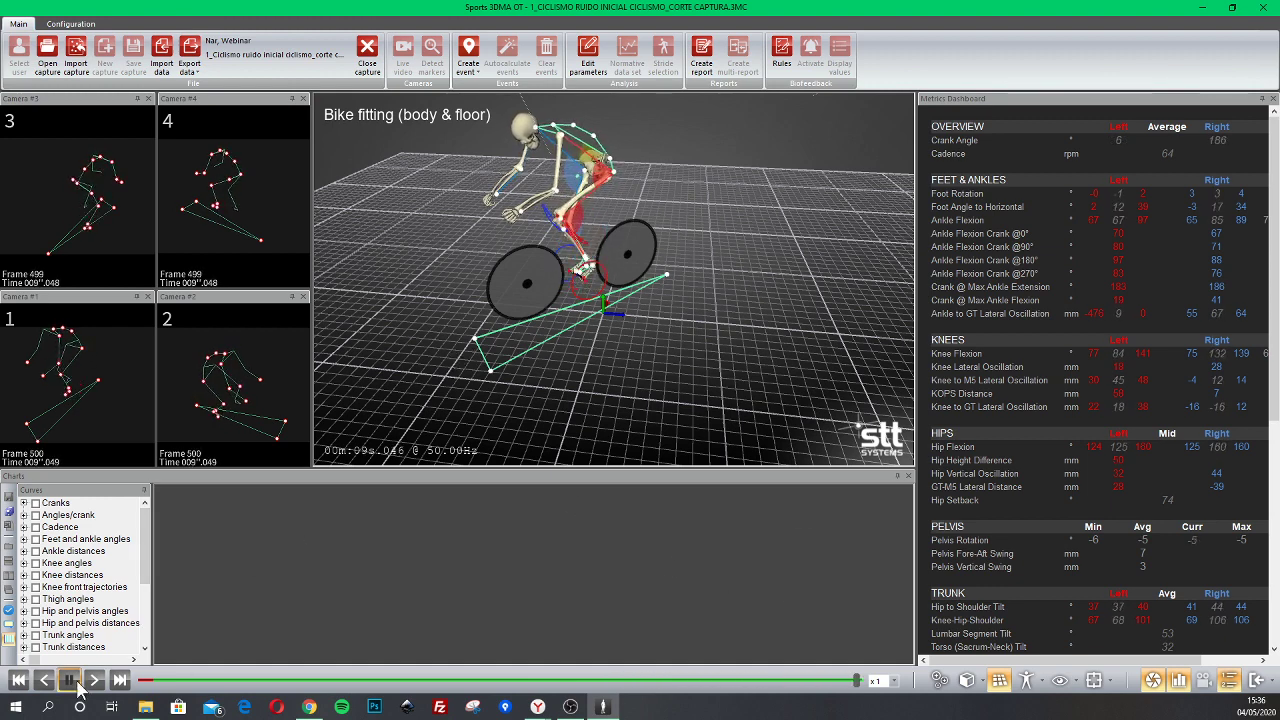
left_click(153, 680)
left_click_drag(155, 681, 146, 683)
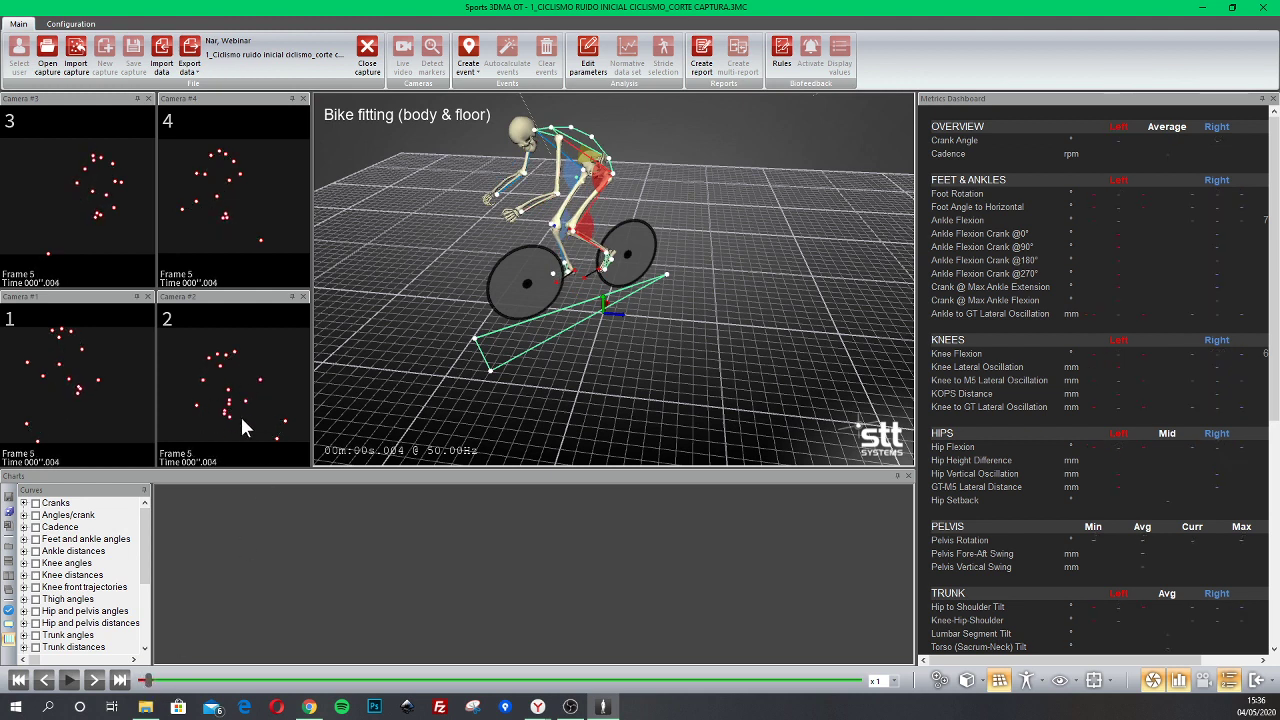
left_click_drag(147, 683, 165, 692)
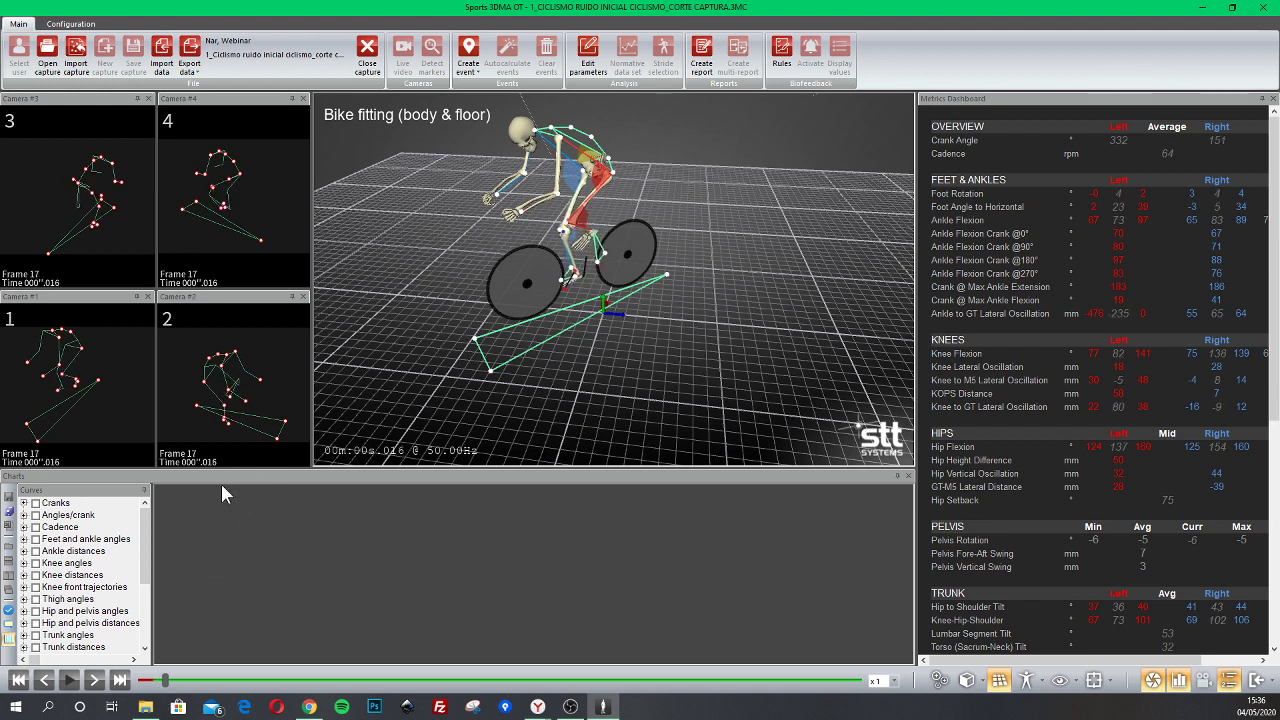
- Display the charts for knee angles, knee distances and ankle distances
left_click(36, 563)
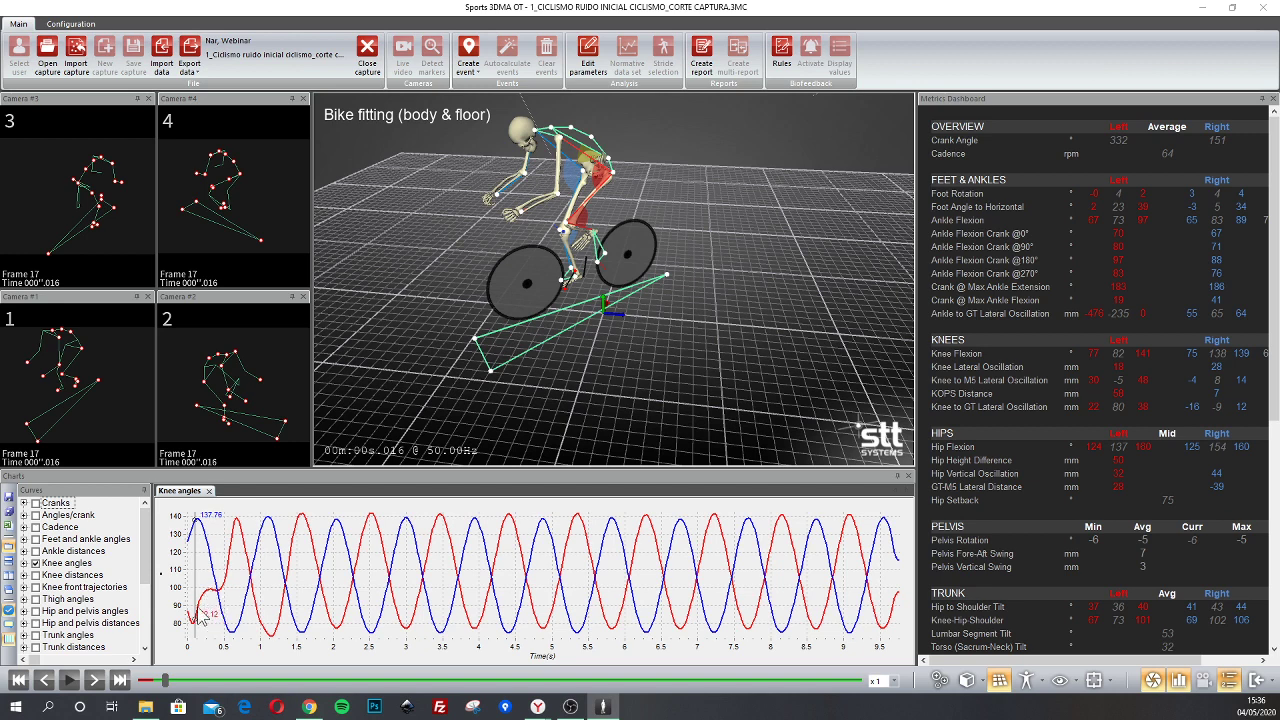
left_click(36, 575)
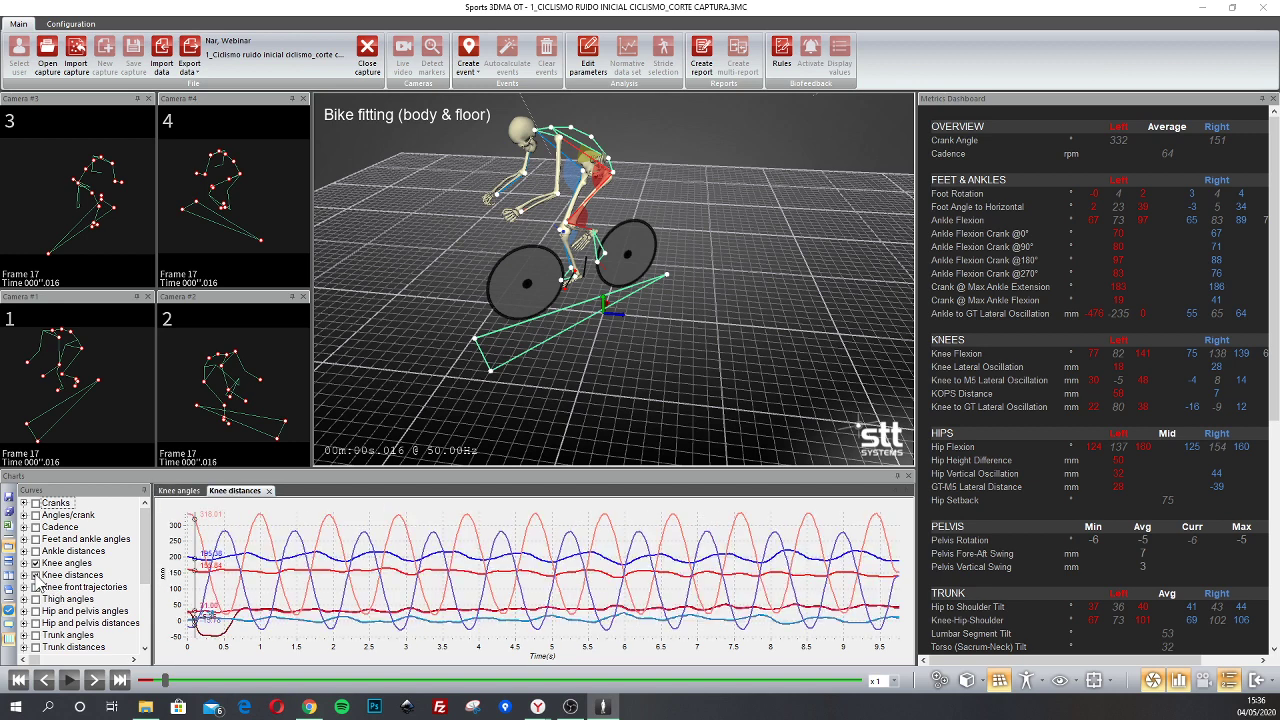
left_click(36, 588)
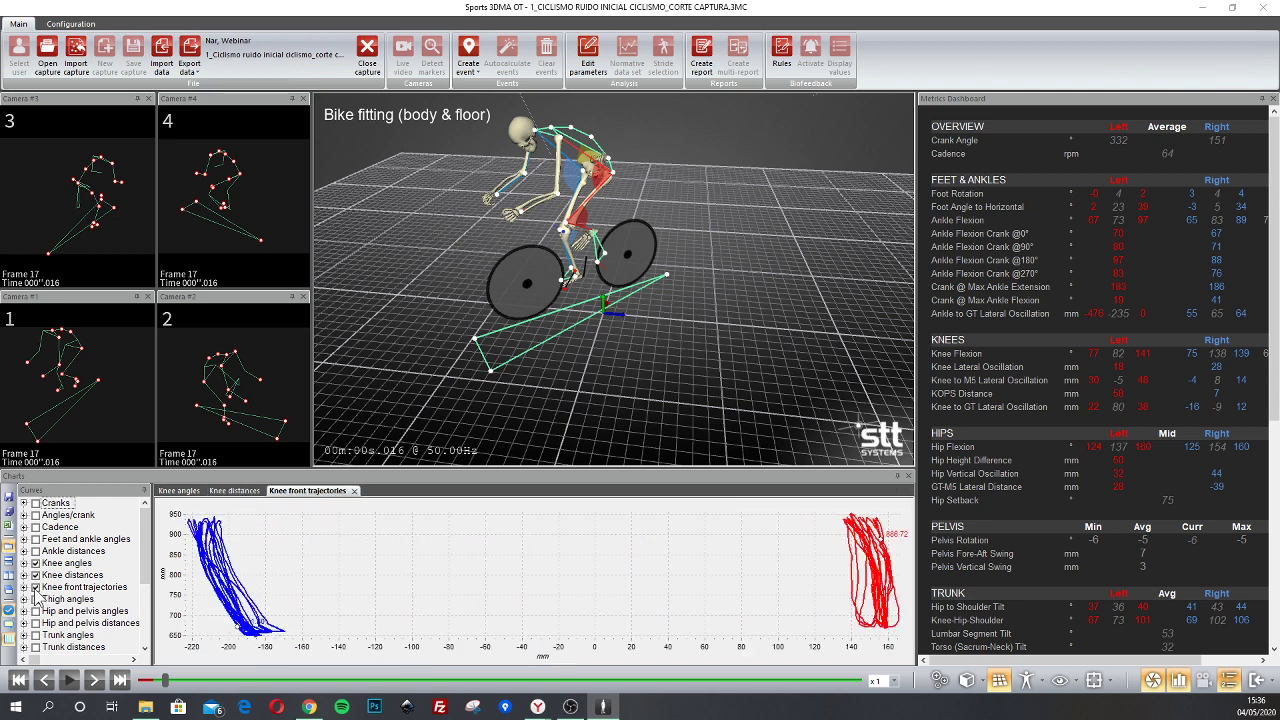
left_click(36, 588)
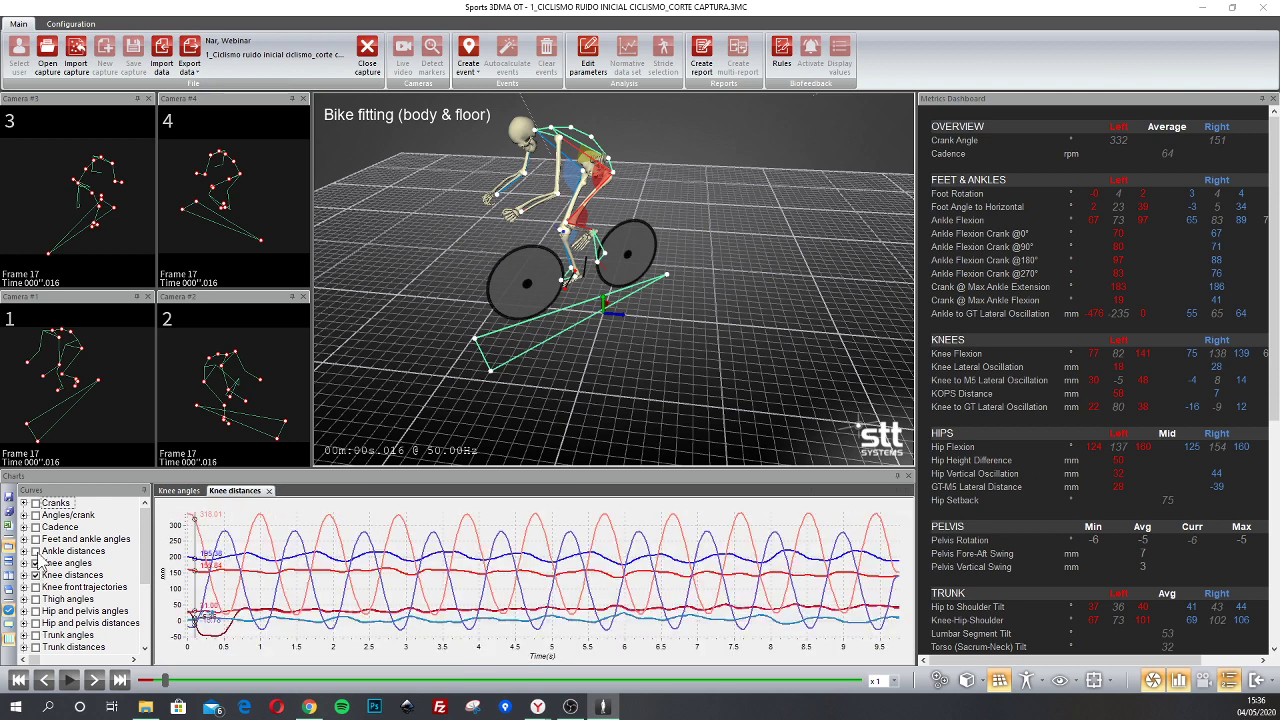
left_click(37, 551)
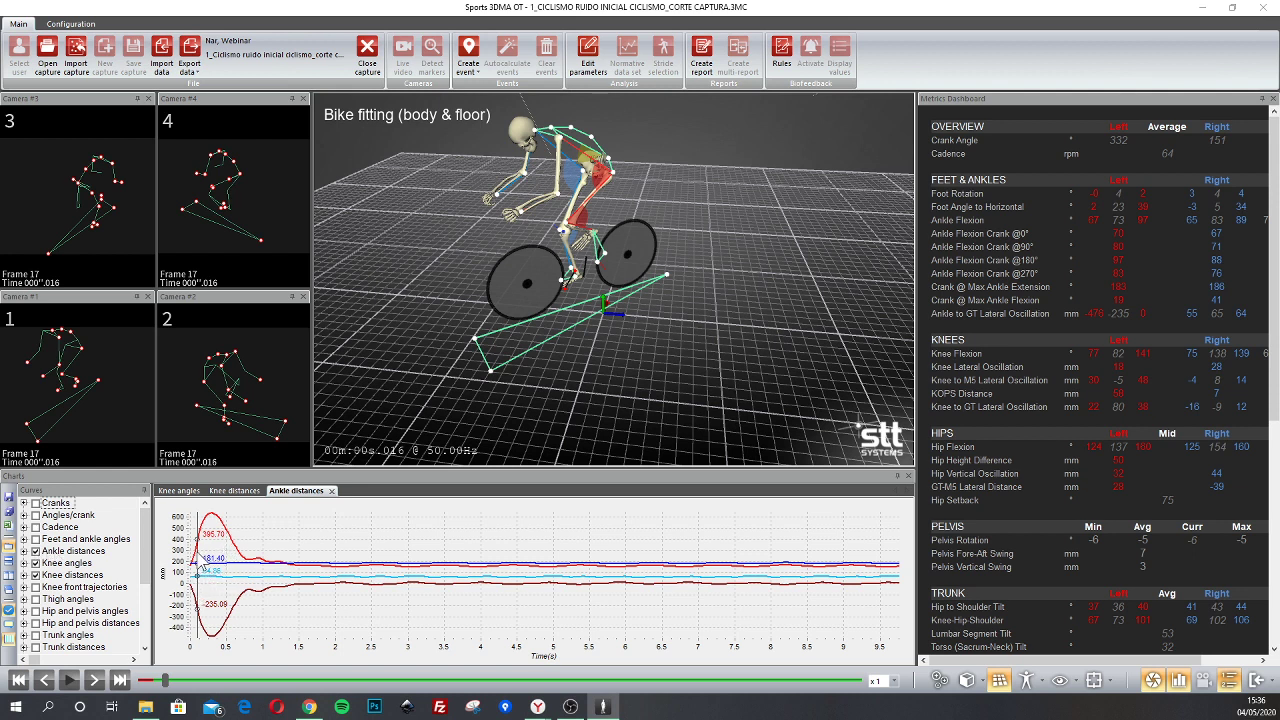
- Examine the ankle distance spike around frame 27 from the front of the skeleton, and the steady curves after about 1.5 s
left_click_drag(198, 568, 213, 610)
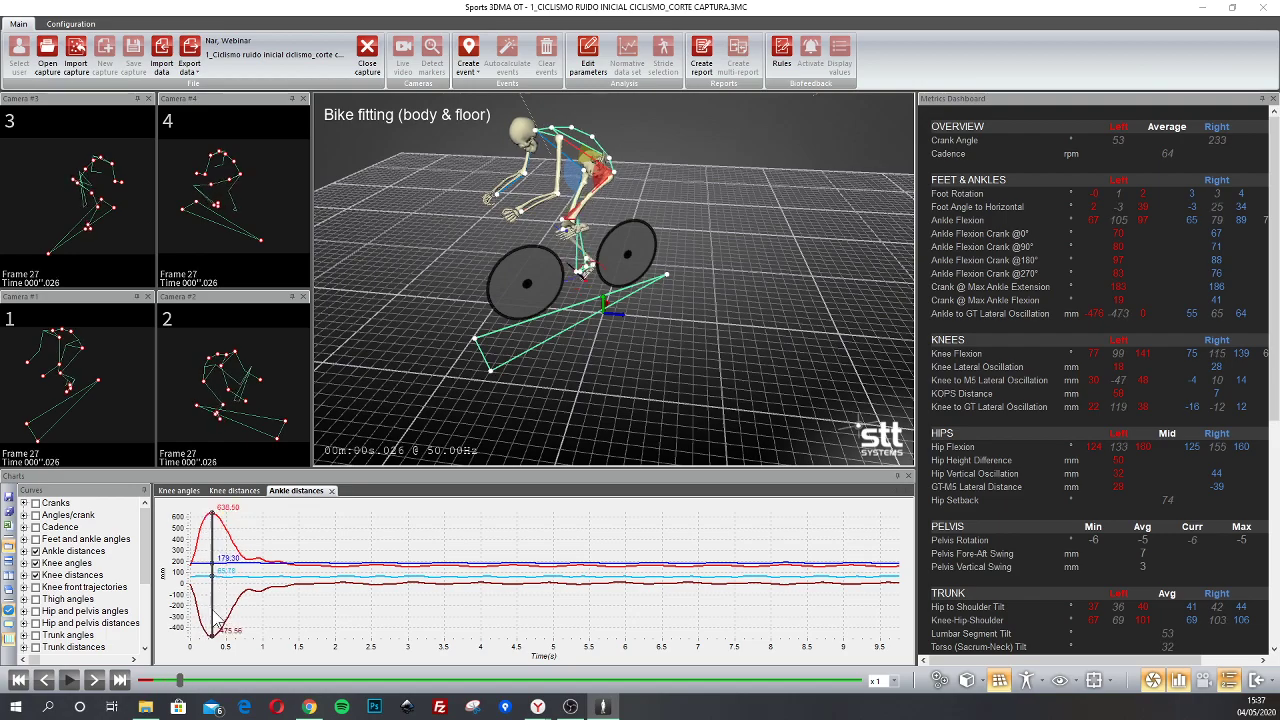
left_click_drag(556, 400, 582, 336)
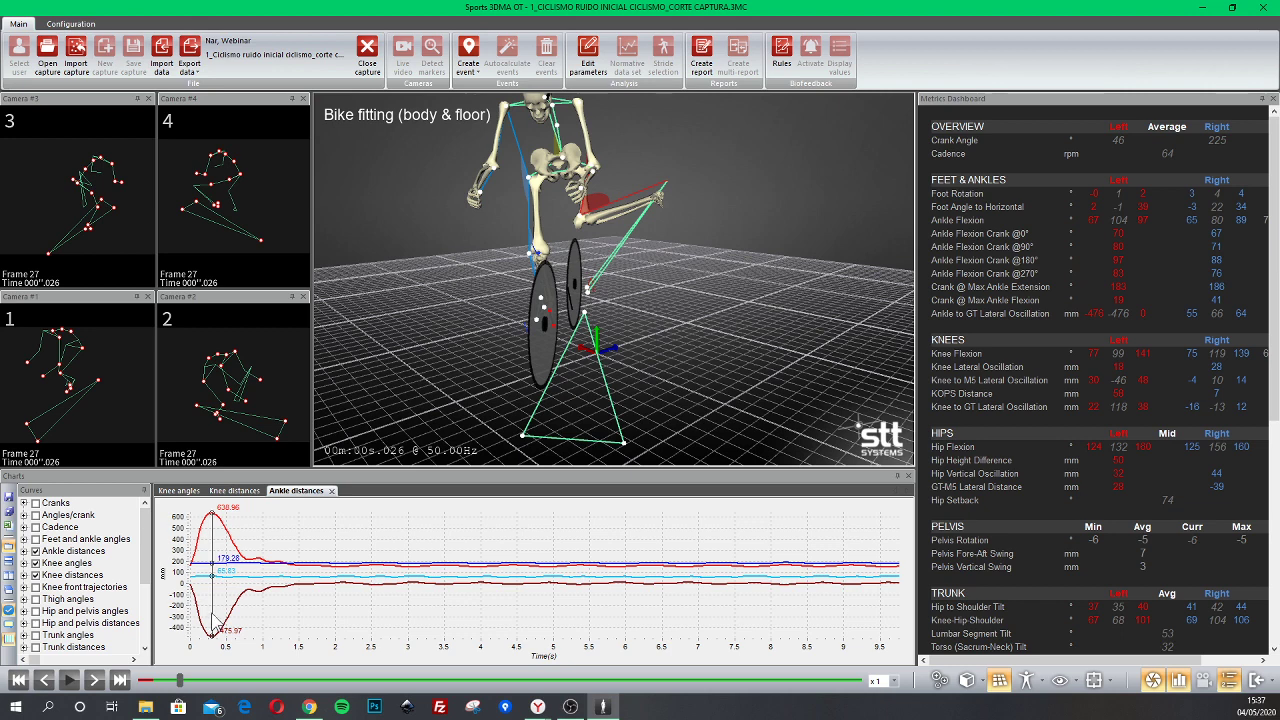
left_click_drag(212, 630, 298, 622)
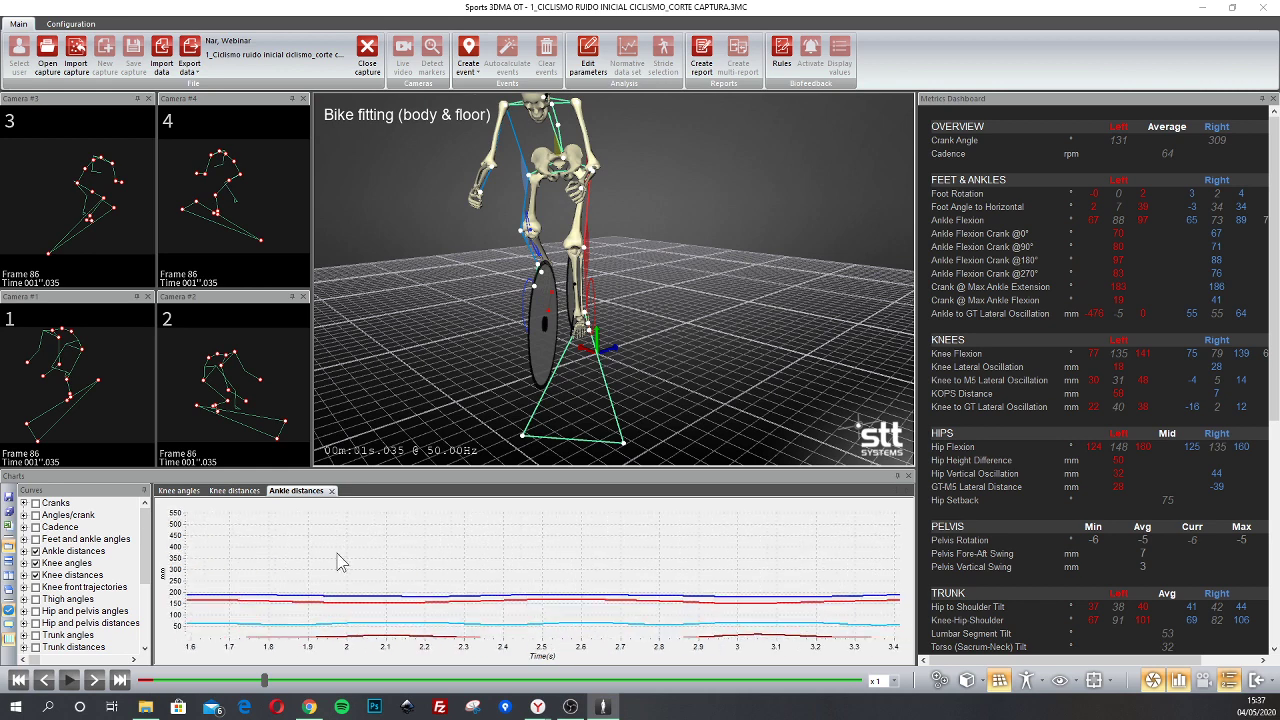
left_click_drag(303, 521, 884, 625)
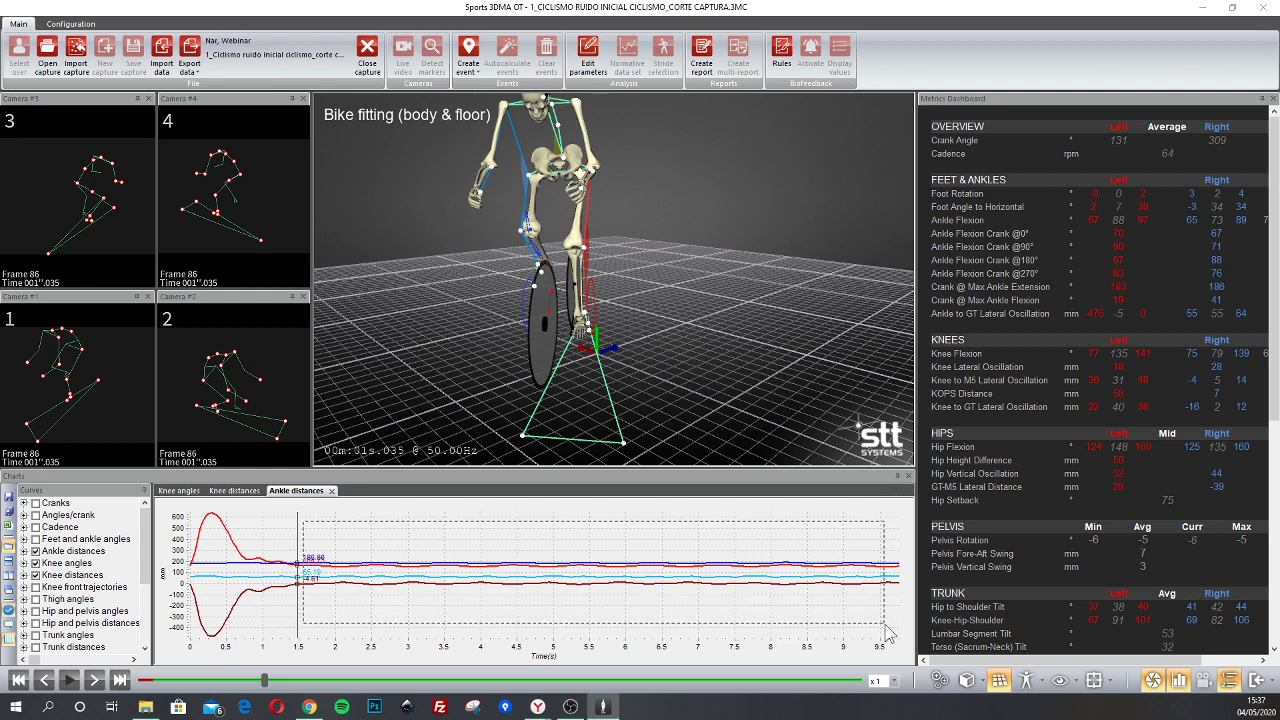
left_click_drag(885, 628, 884, 629)
left_click_drag(885, 625, 367, 589)
- Check the ankle distance curves and skeleton pose at several moments across the capture
left_click_drag(297, 613, 322, 645)
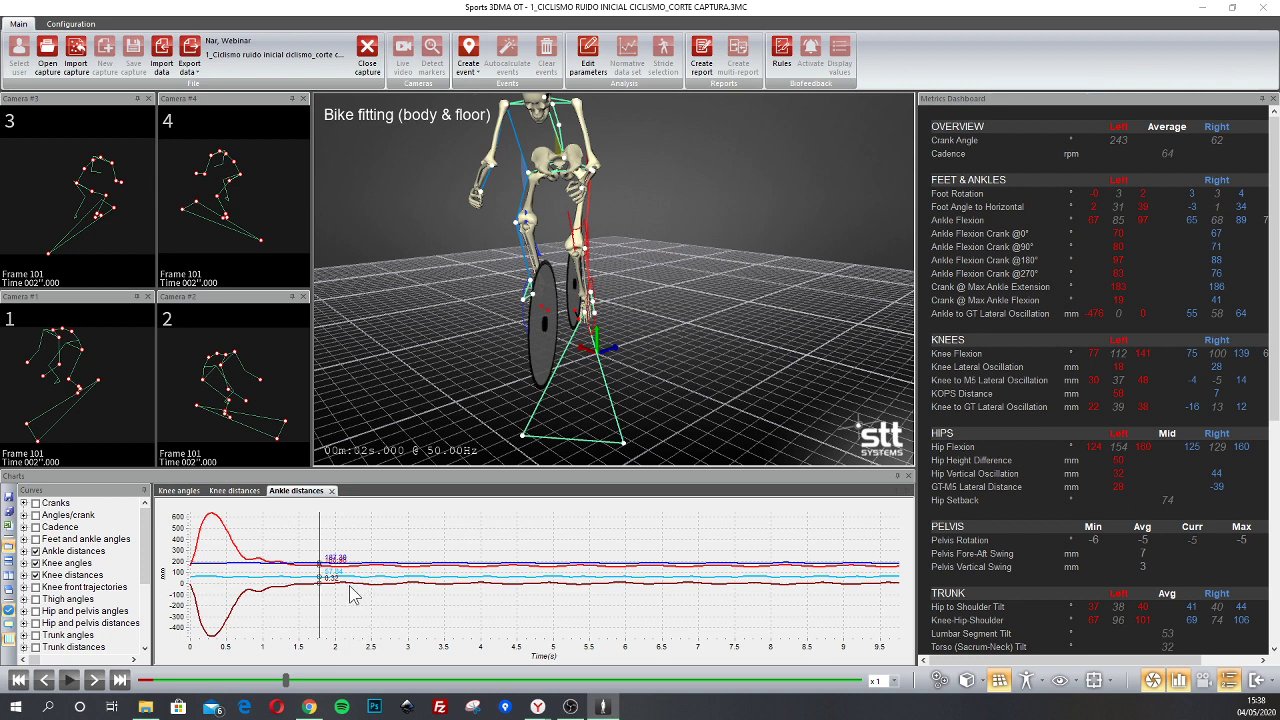
left_click(409, 592)
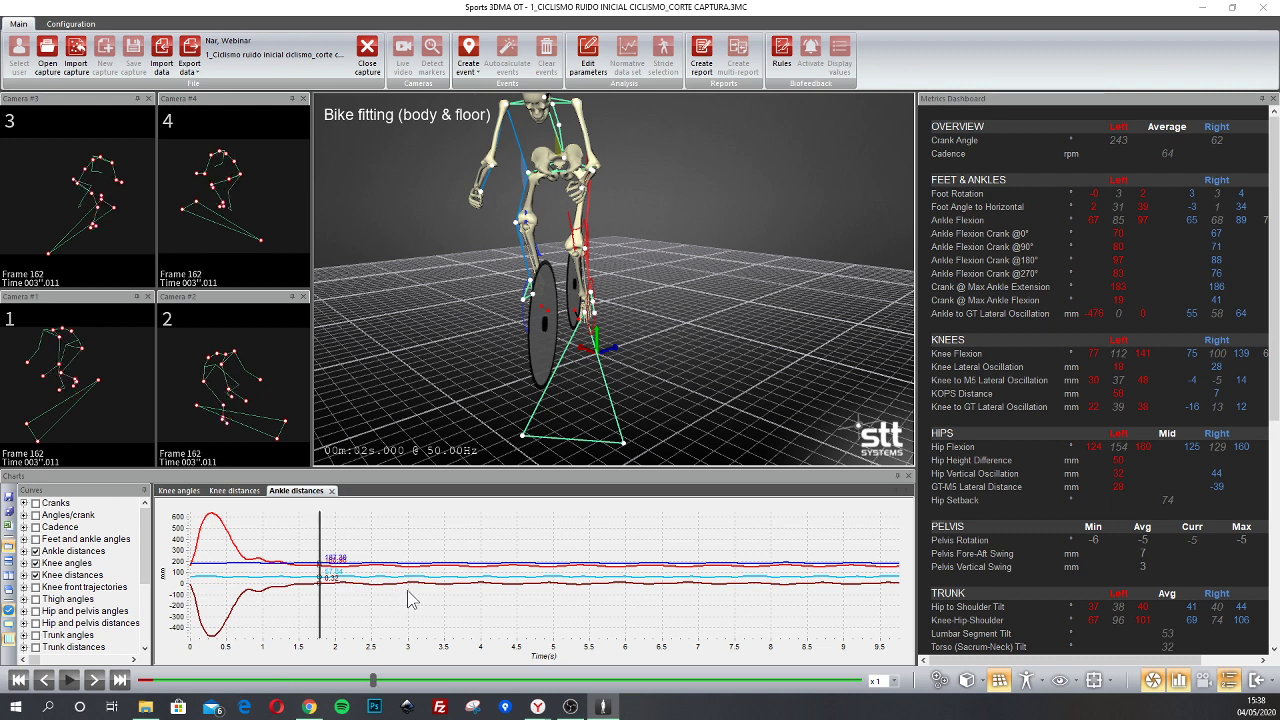
left_click(576, 599)
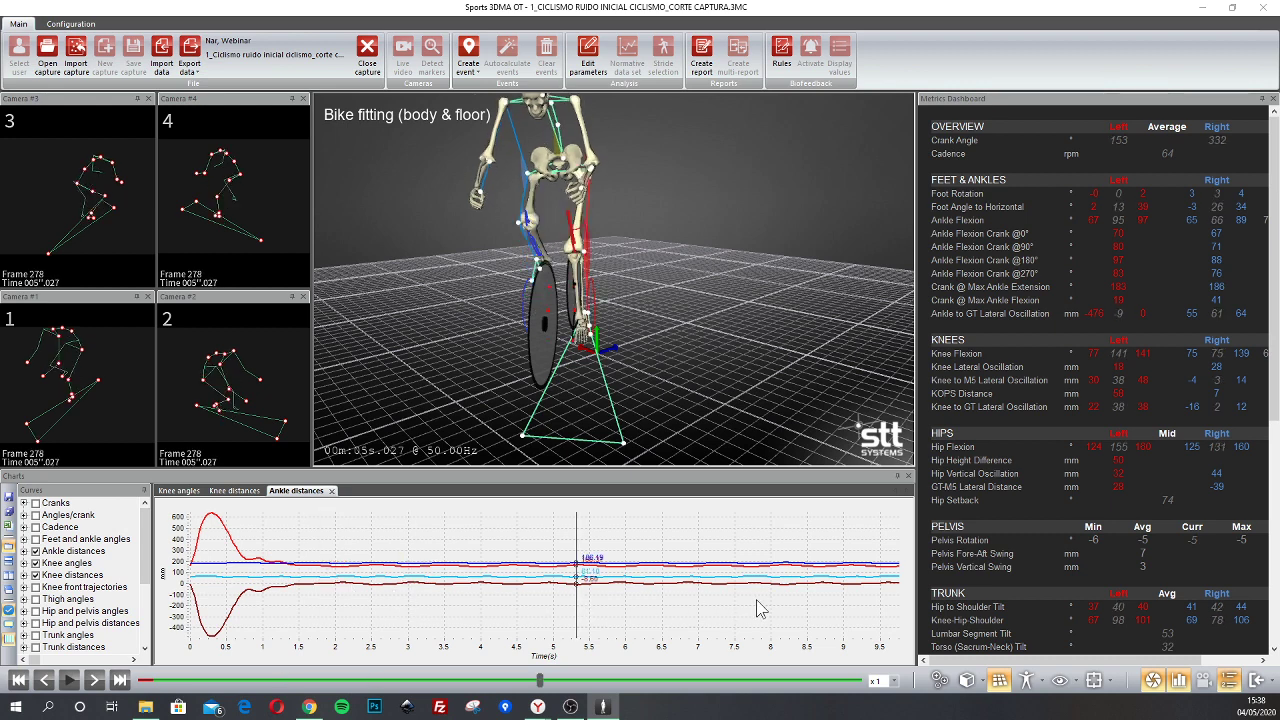
left_click(757, 608)
left_click(266, 612)
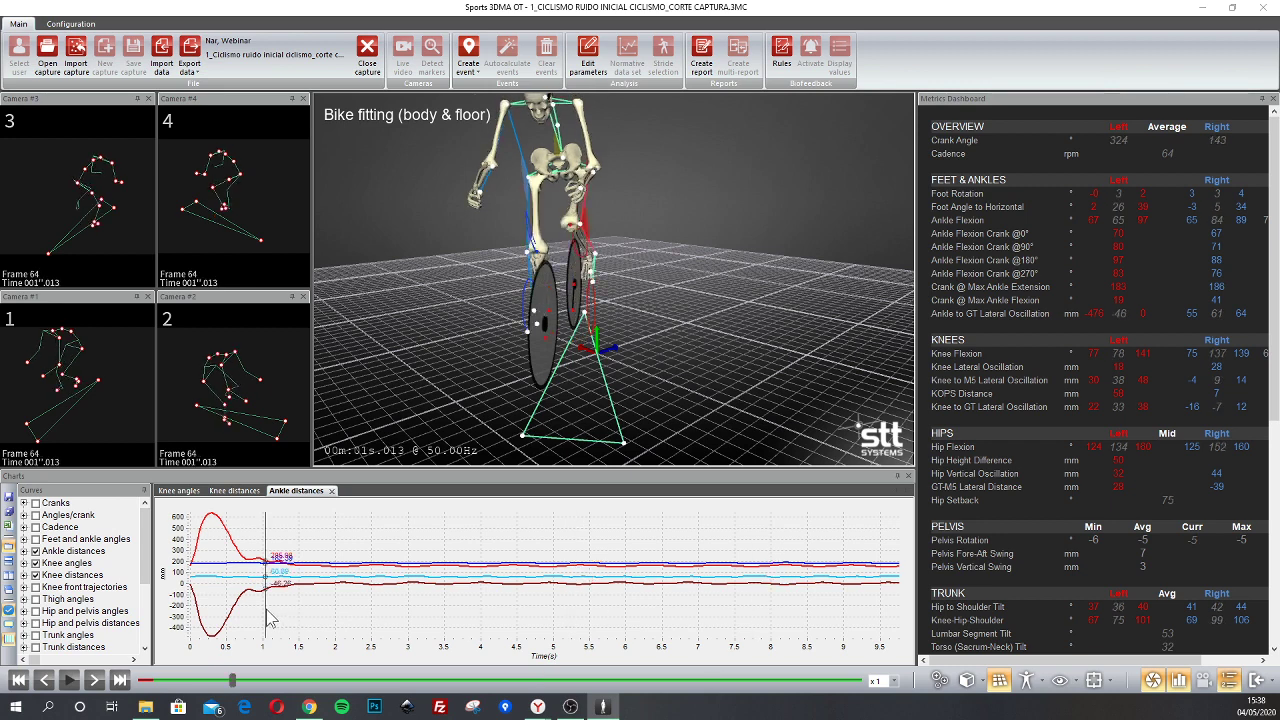
left_click(437, 612)
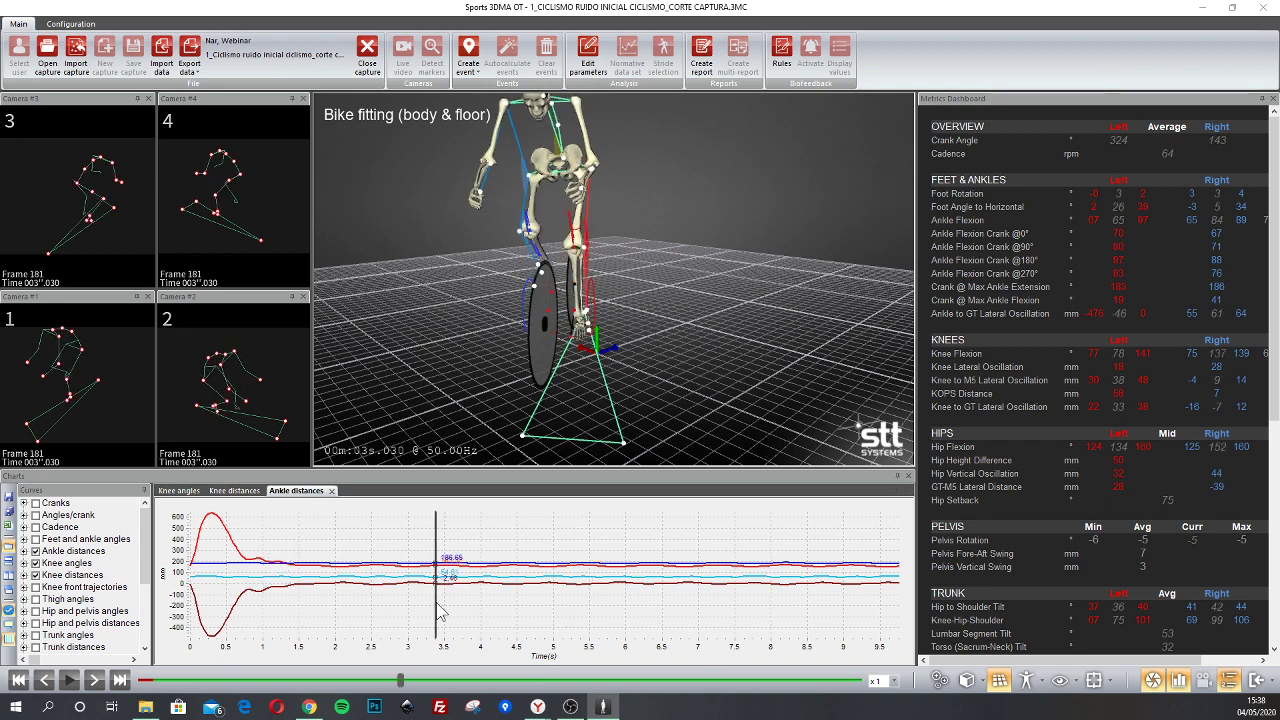
left_click(321, 617)
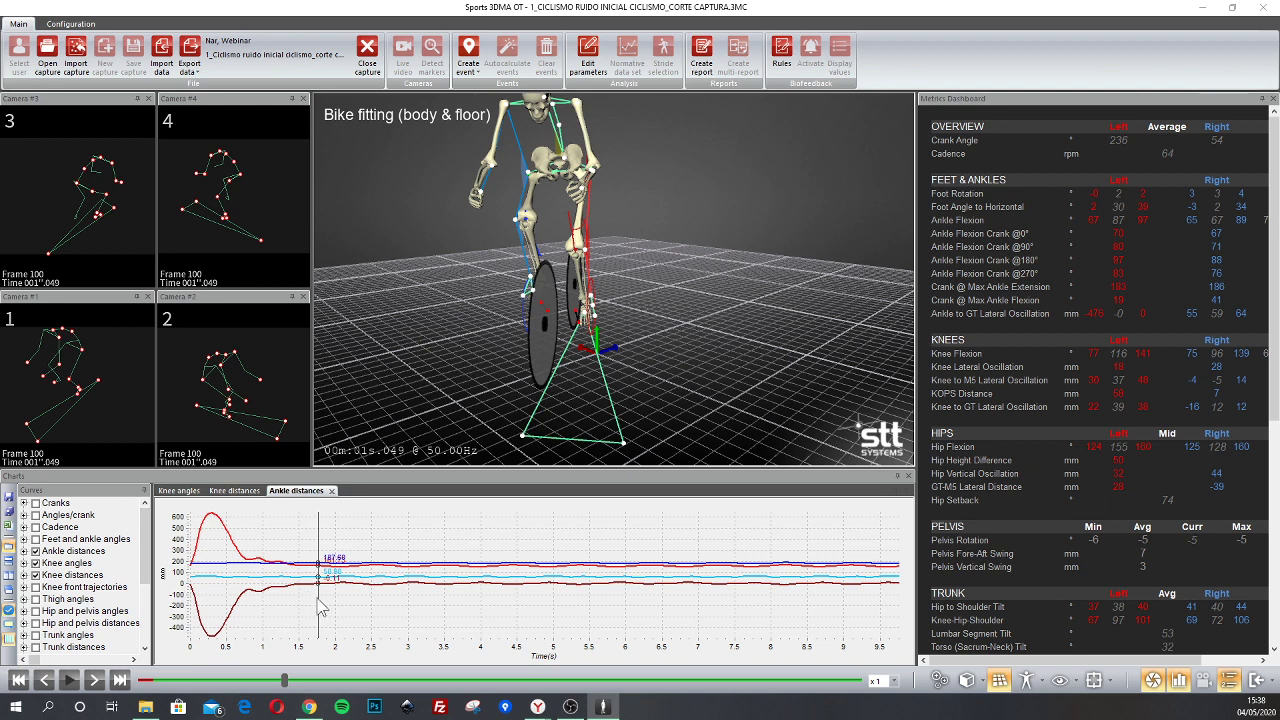
left_click(321, 610)
- Create an analysis limit event at frame 86, about 1.5 s, to exclude the noisy start of the capture
left_click_drag(378, 612, 301, 612)
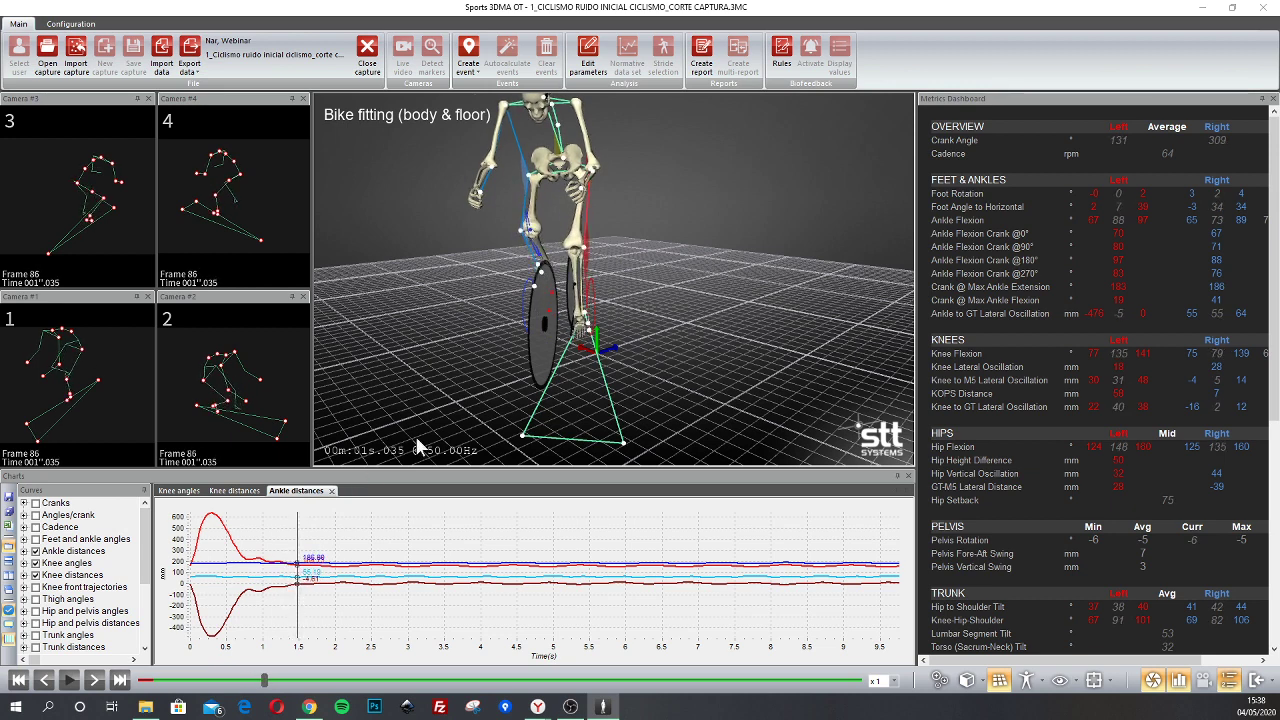
left_click(469, 72)
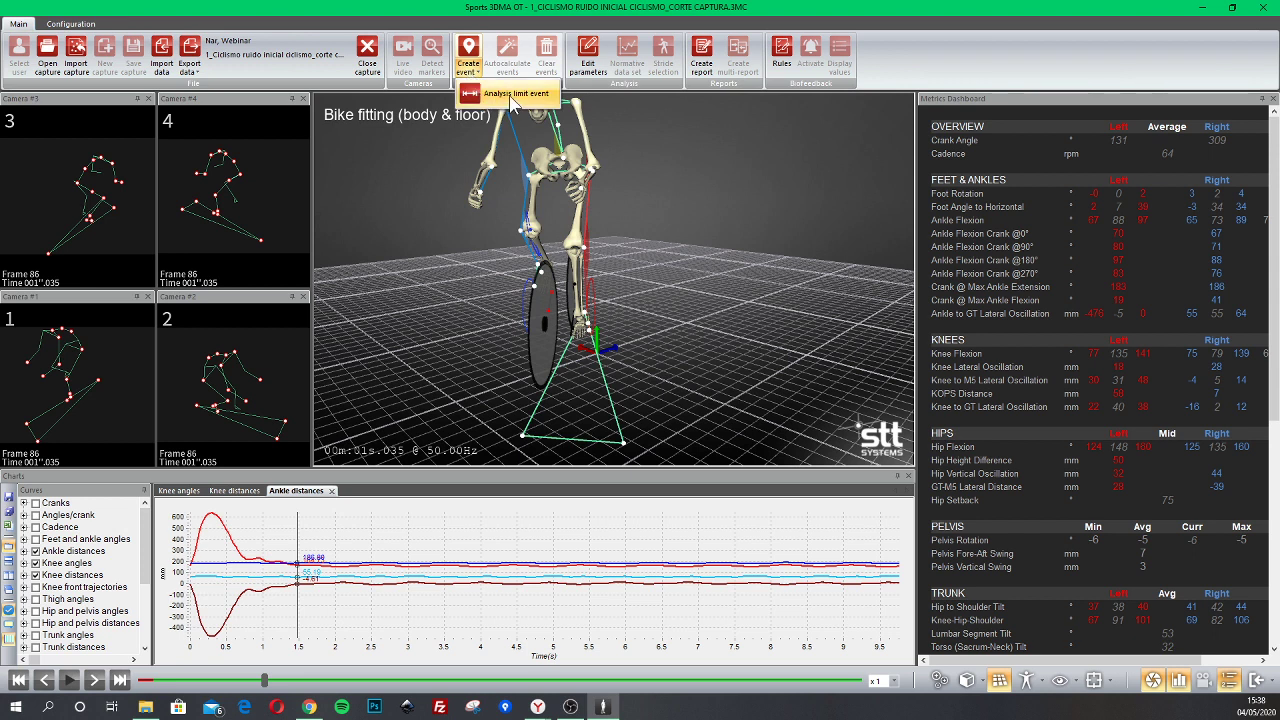
left_click(512, 98)
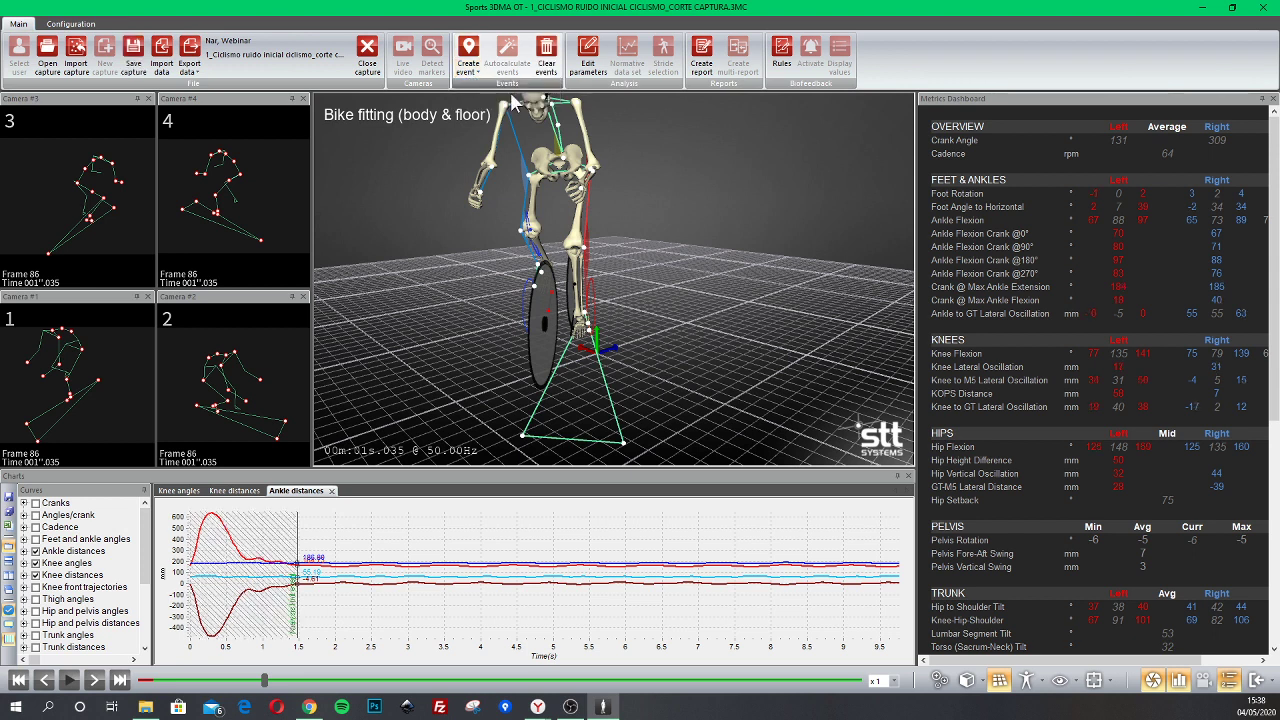
- Compare the skeleton inside the excluded interval at frame 27 with the retained part at frames 114 and 161
left_click(338, 550)
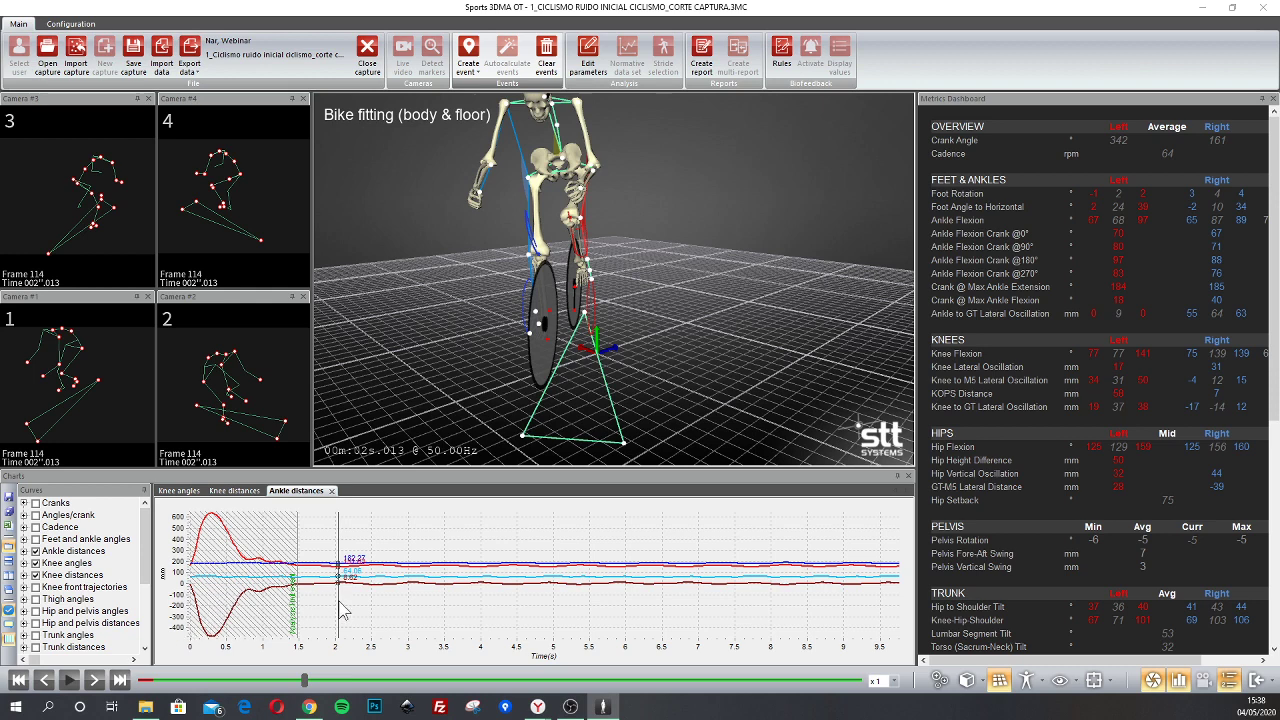
left_click_drag(341, 610, 213, 622)
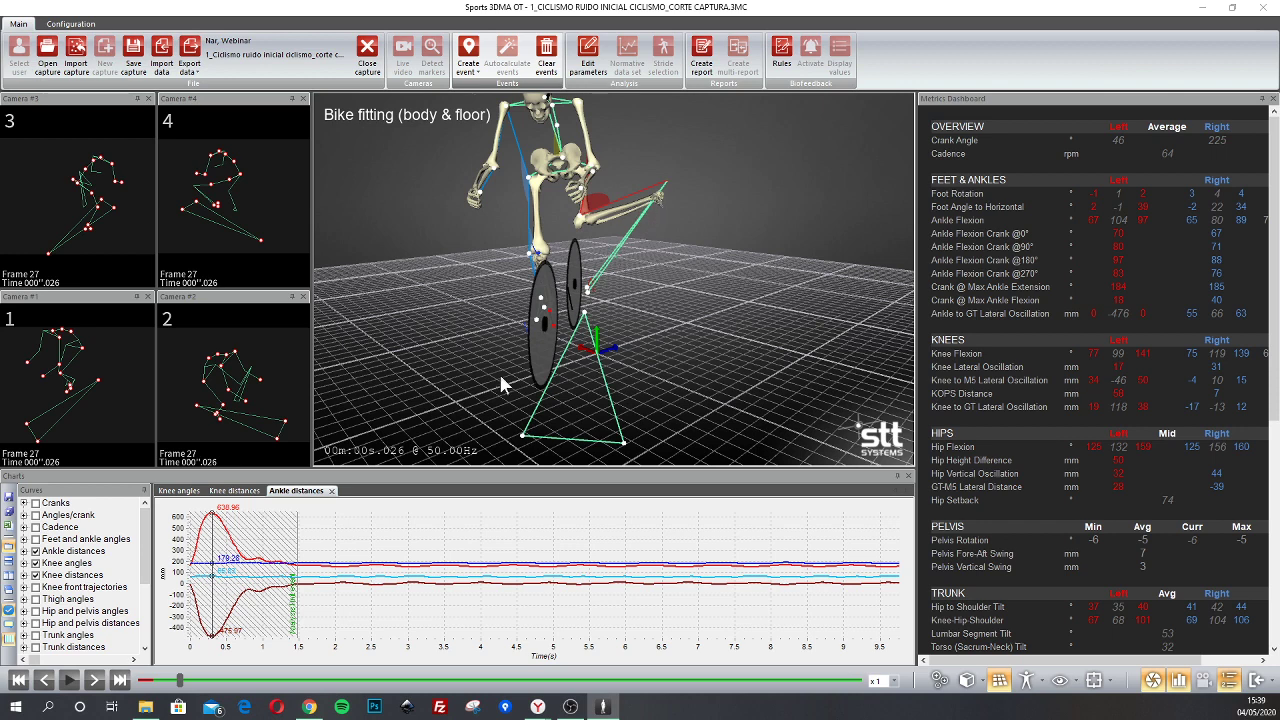
left_click_drag(213, 597, 407, 585)
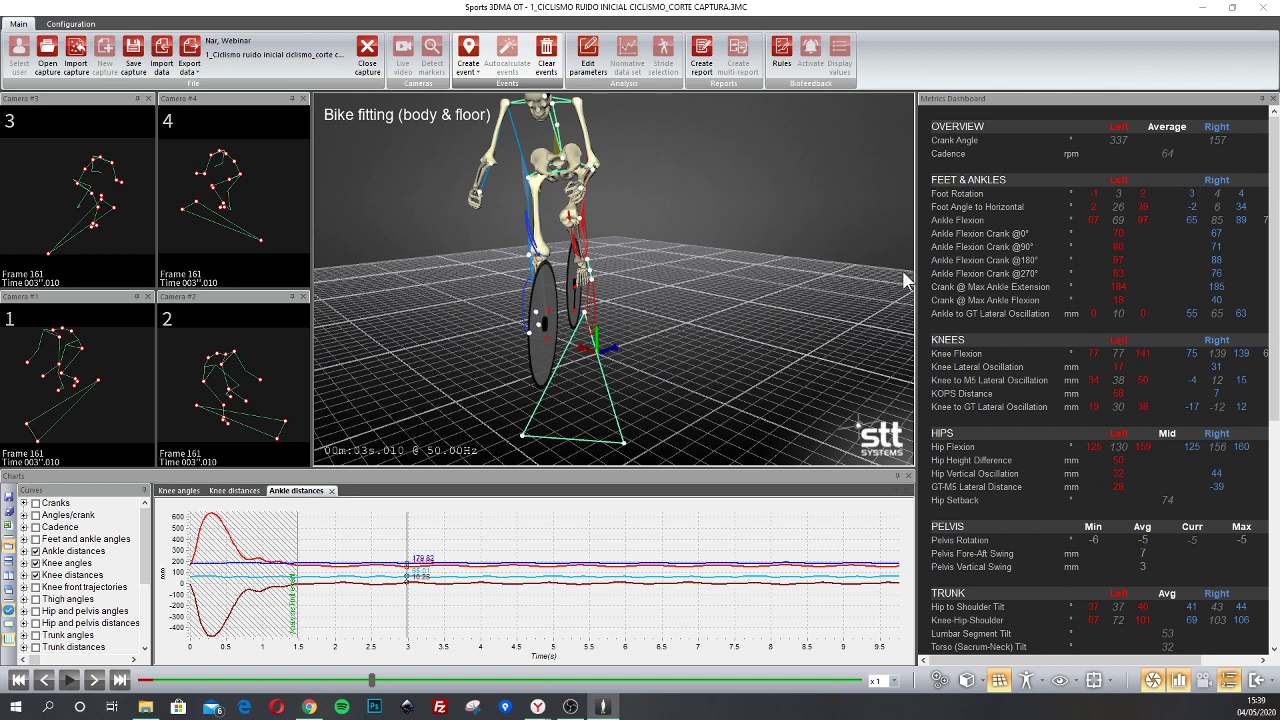
left_click(705, 72)
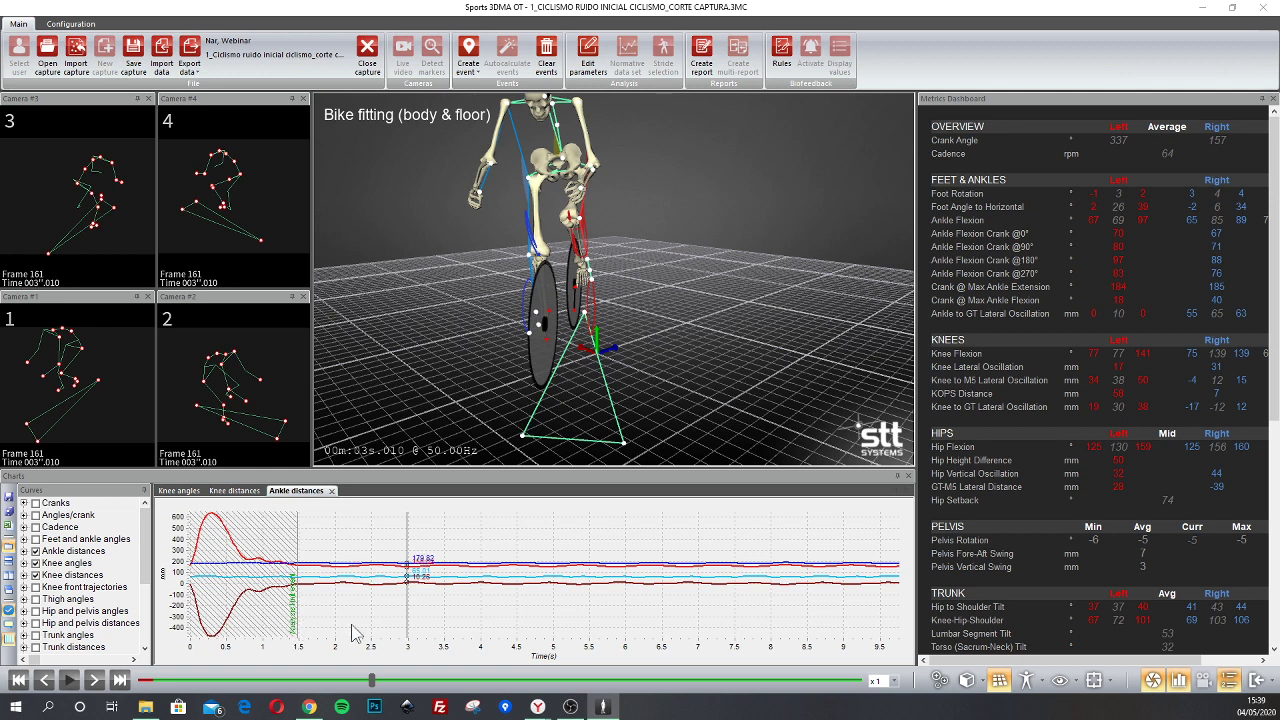
- Create a second analysis limit event near the end of the capture, at frame 497
left_click(893, 570)
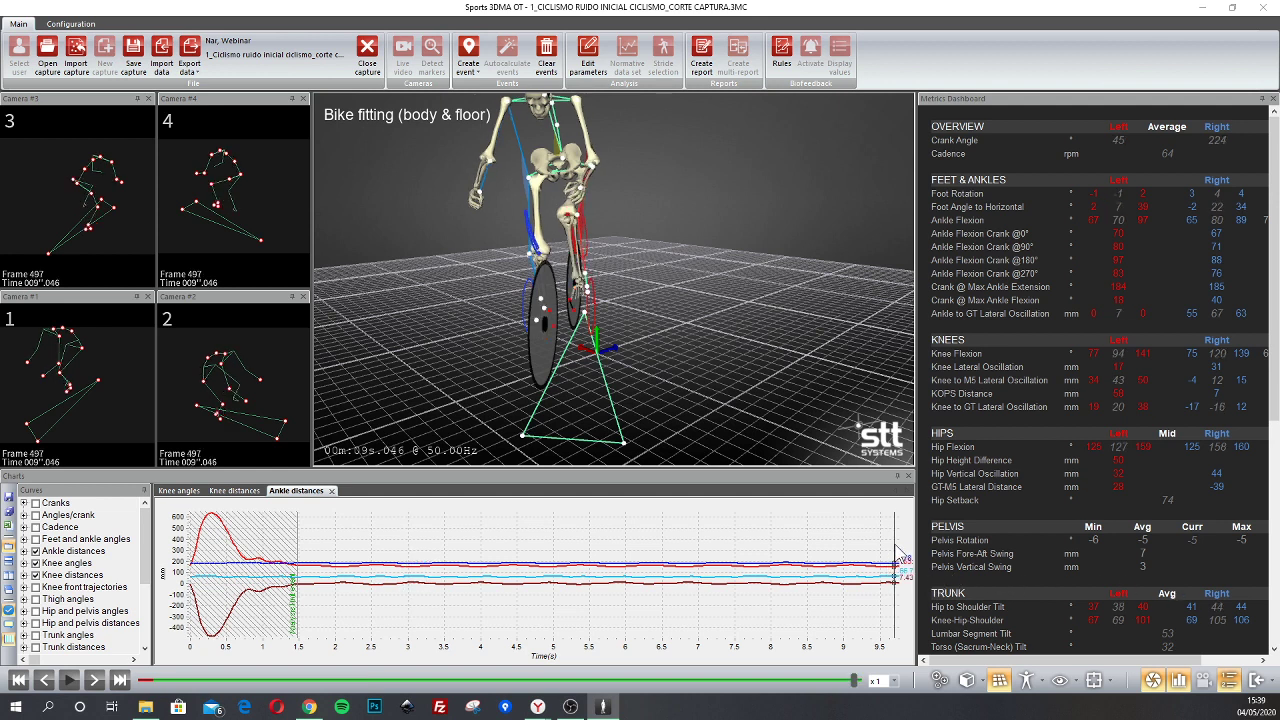
left_click(468, 62)
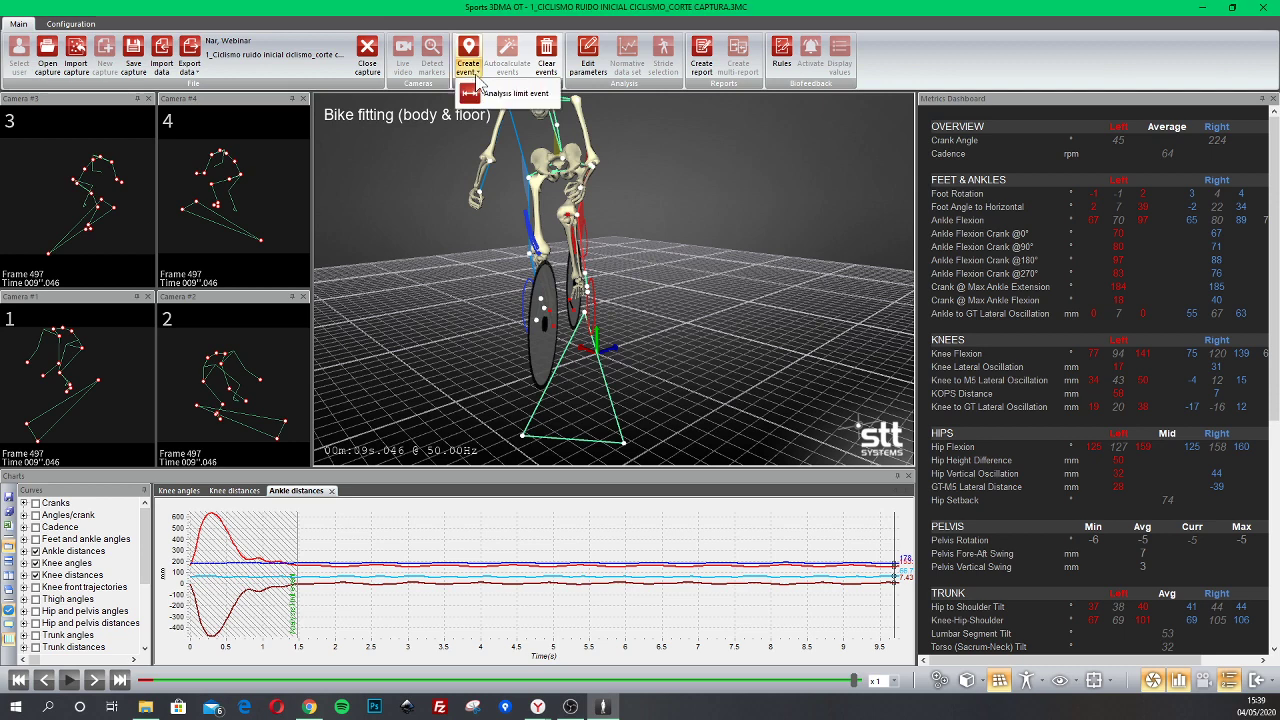
left_click(492, 98)
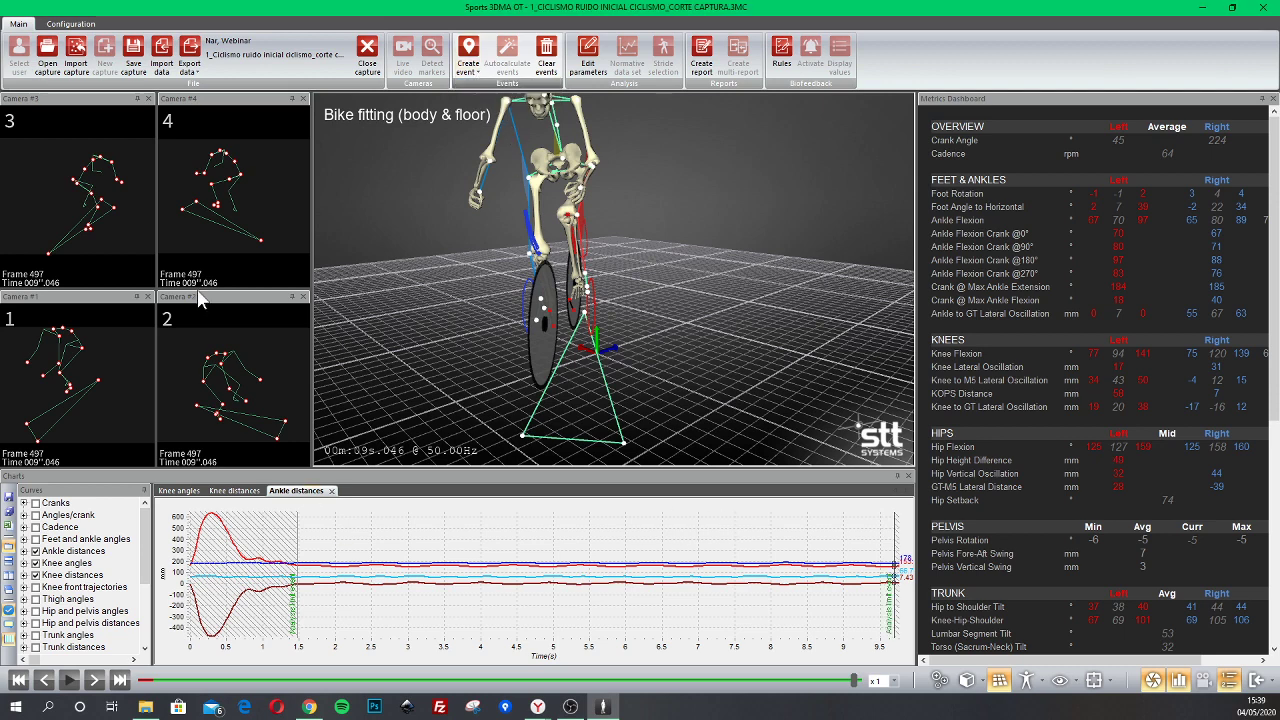
- Save the 3MC interval from frame 86 to 497 to the database as "Bike Fitting only clean capture"
left_click(190, 70)
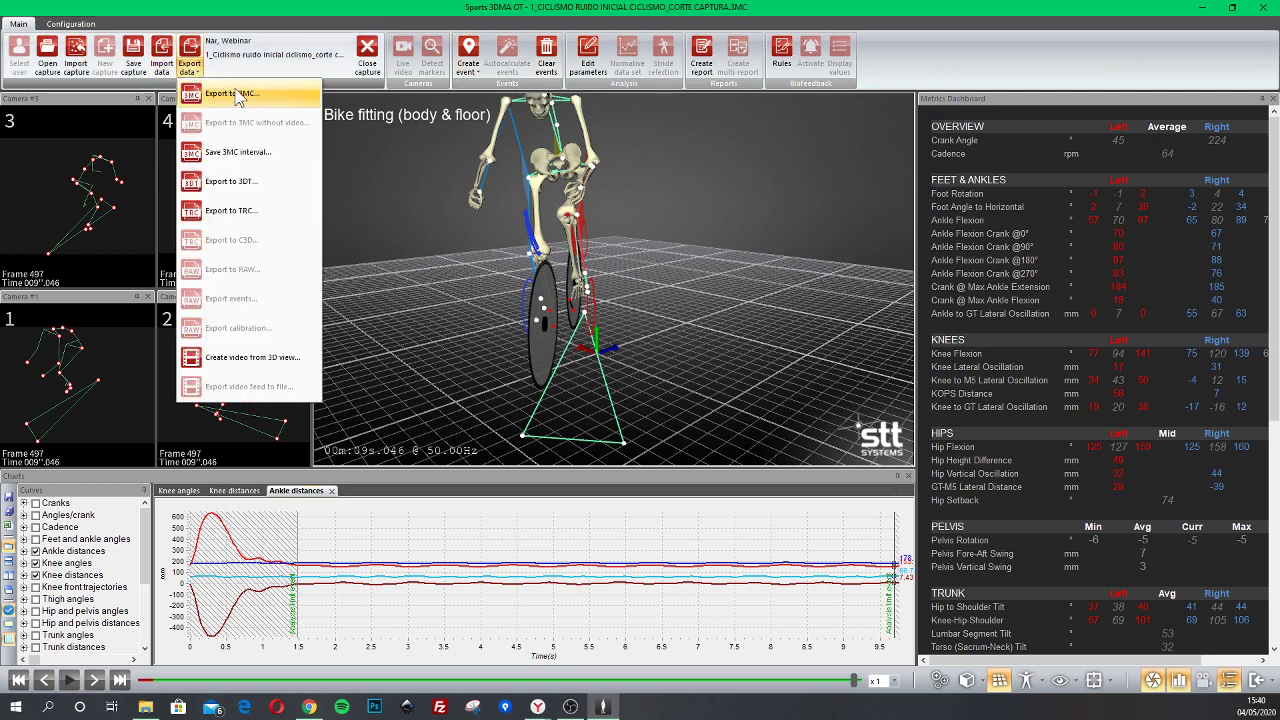
left_click(218, 155)
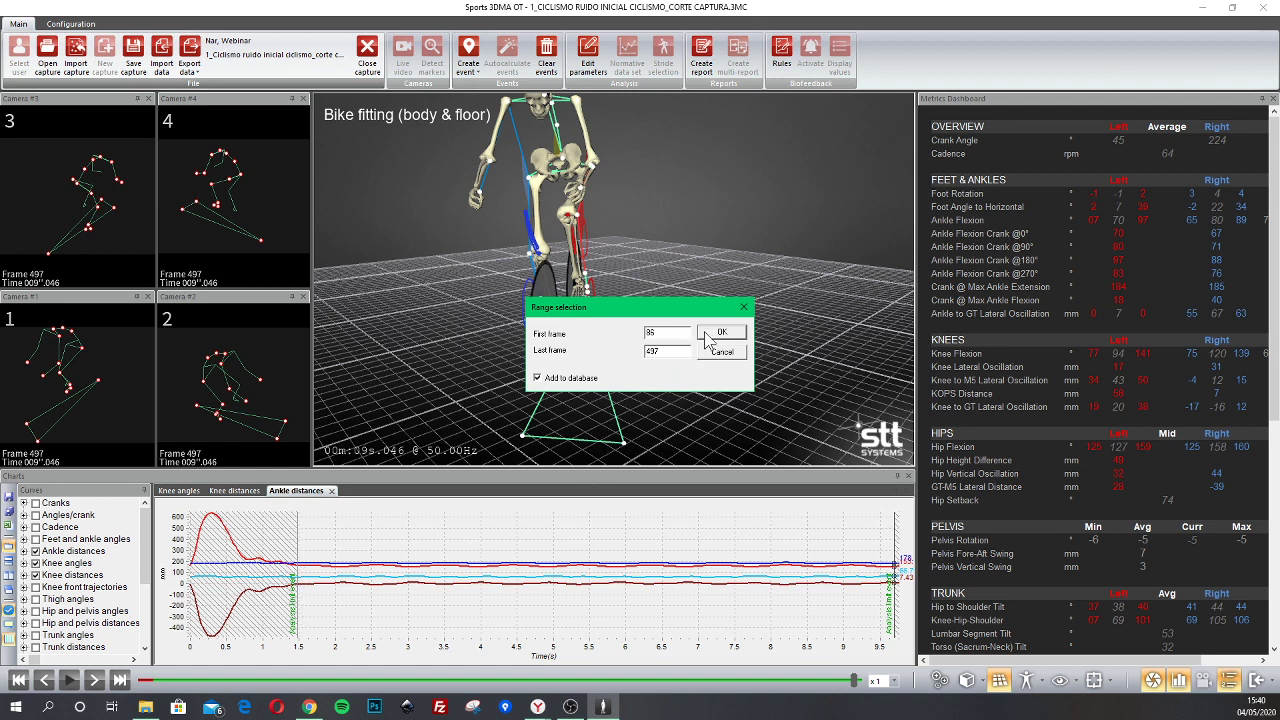
left_click(538, 379)
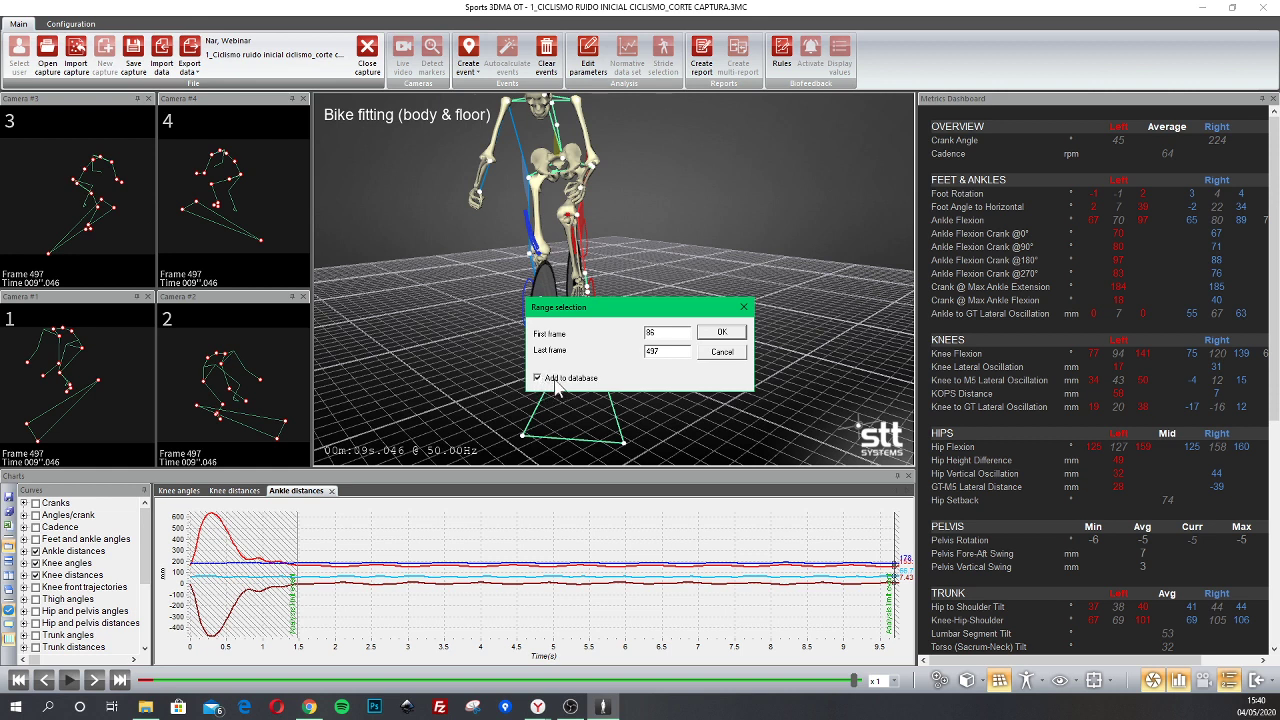
left_click(722, 333)
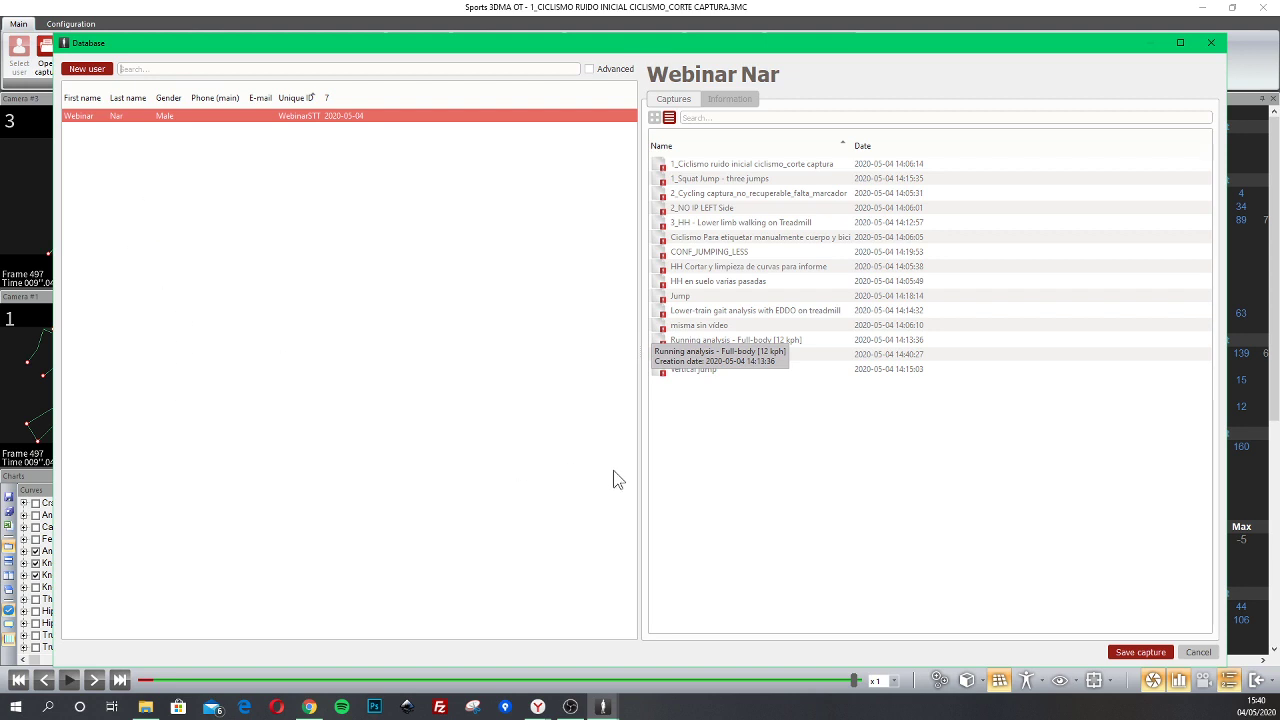
left_click(1120, 656)
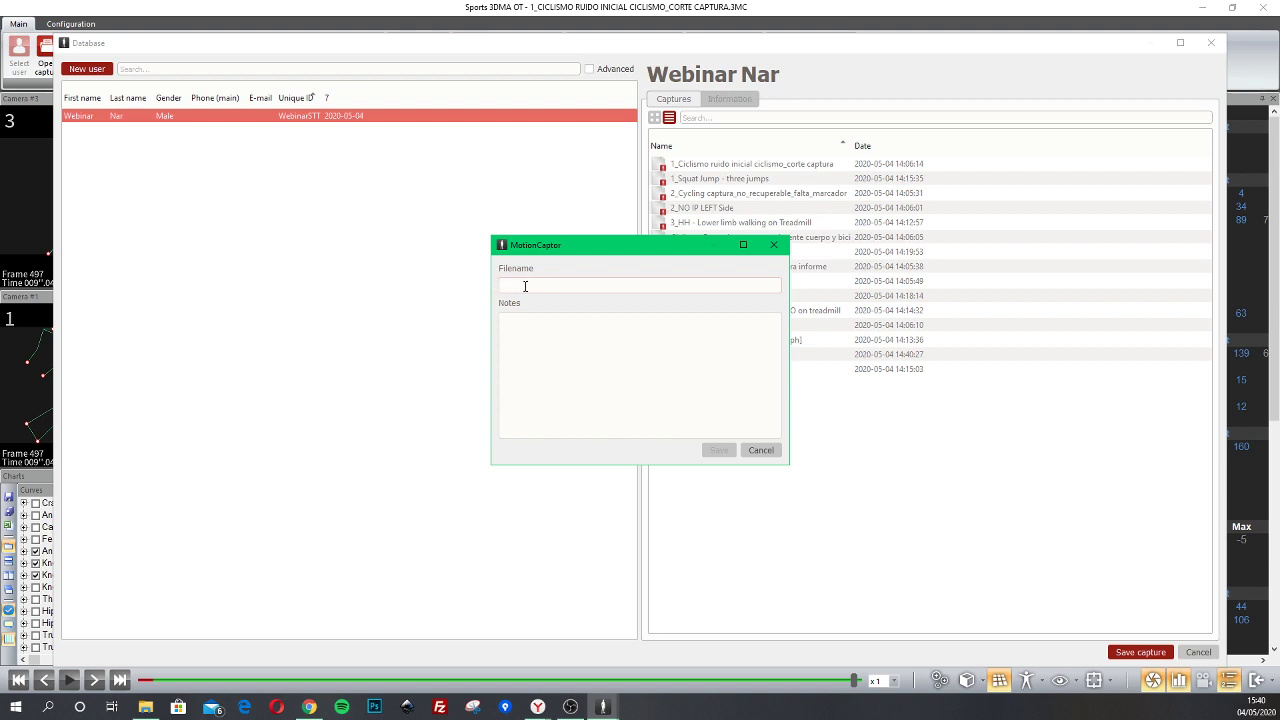
type("Bike Fitting only clean capture")
key("Return")
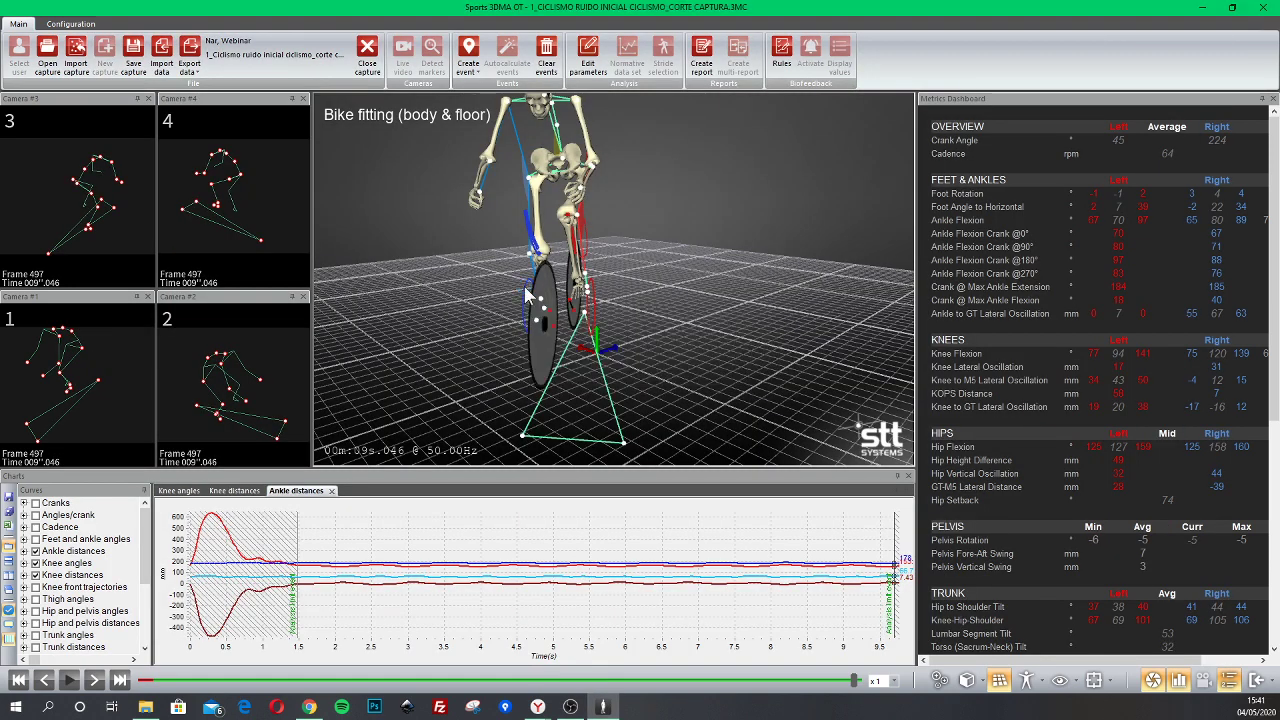
- Close the original cycling capture without saving and open "Bike Fitting only clean capture" from the database
left_click(367, 55)
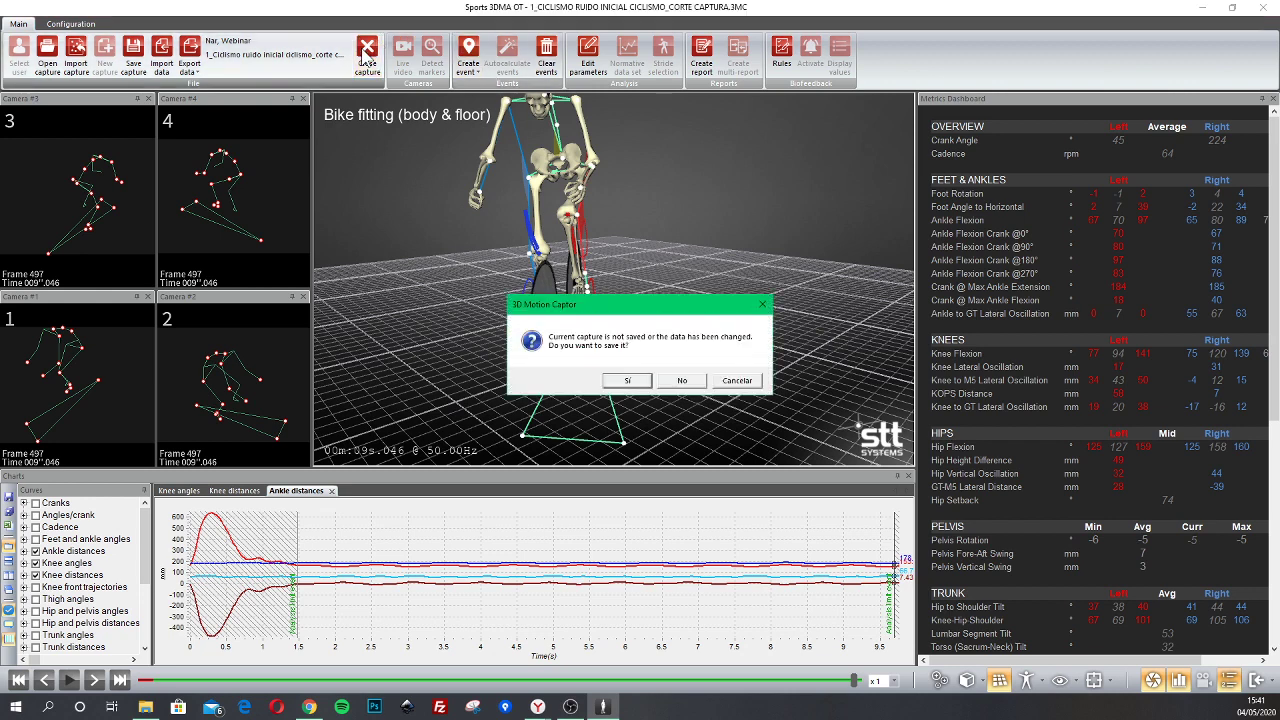
left_click(680, 381)
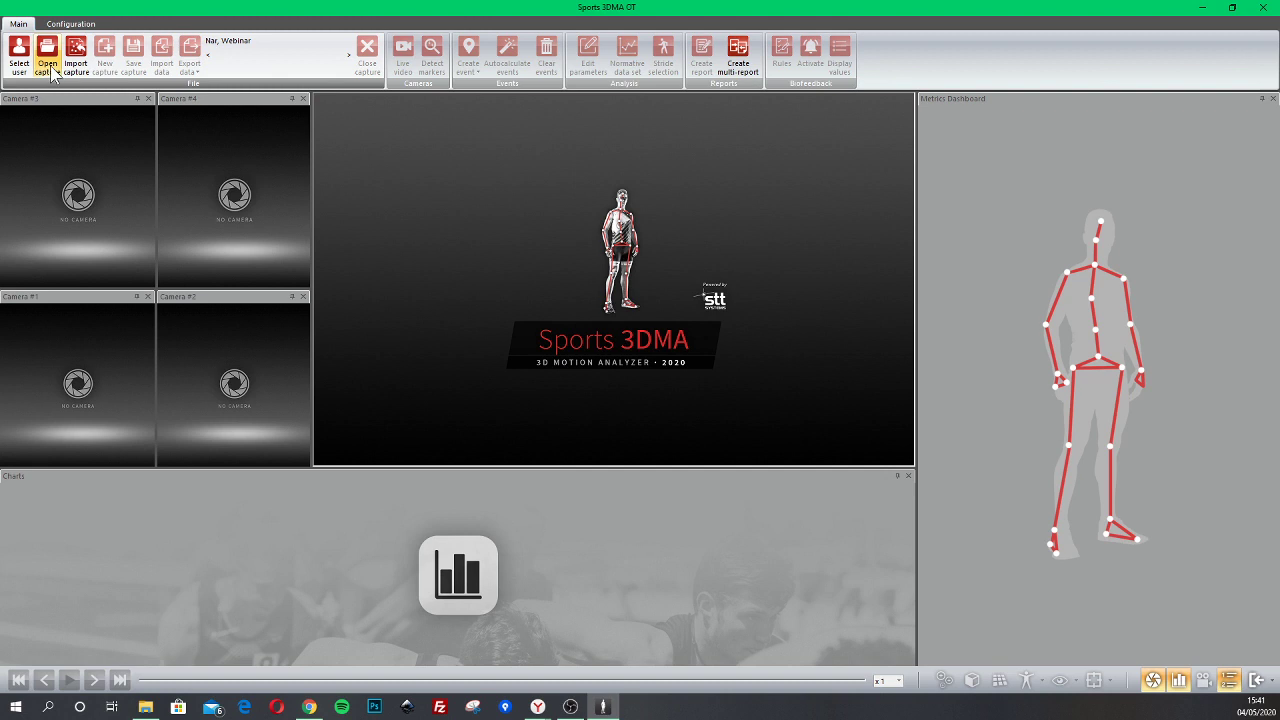
left_click(48, 62)
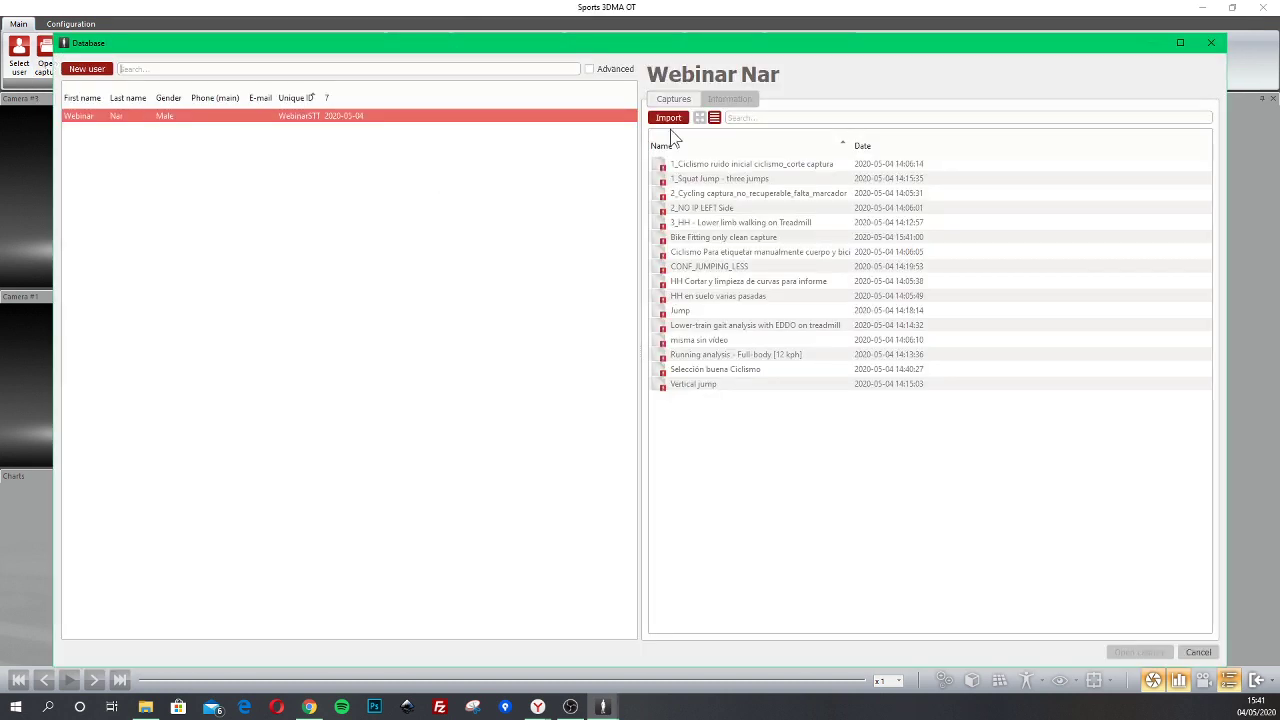
left_click(708, 242)
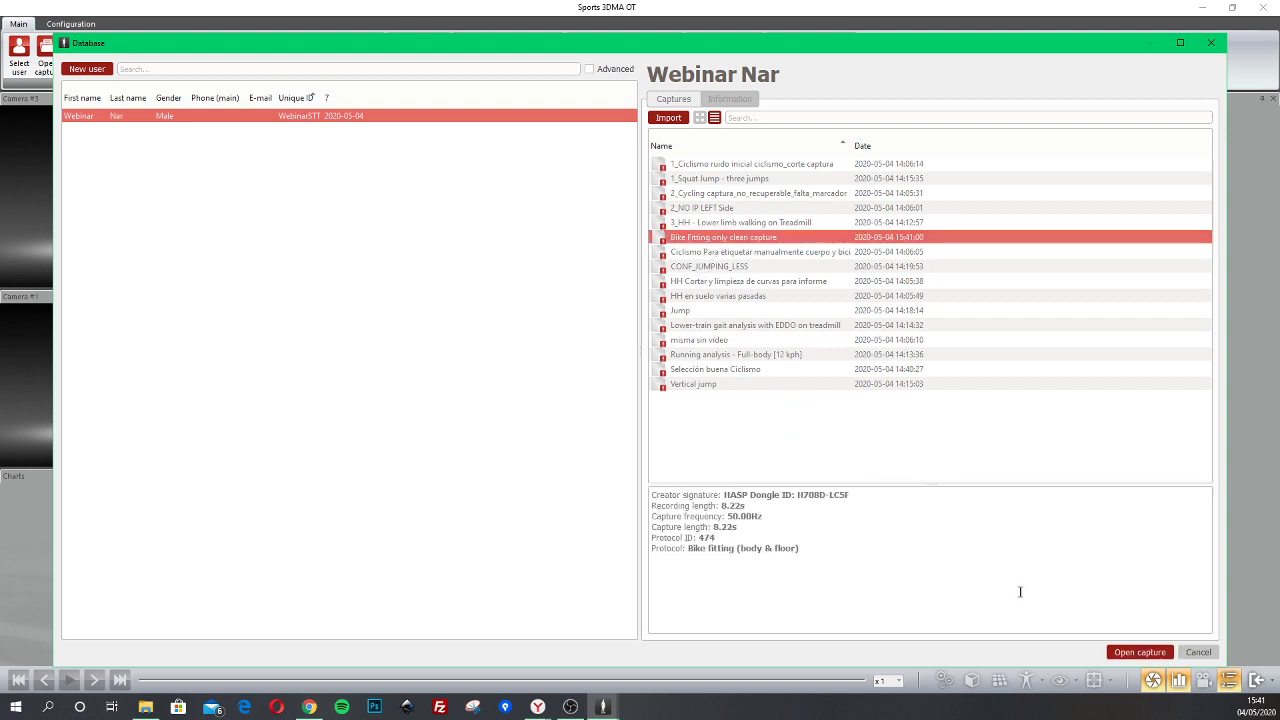
left_click(1140, 652)
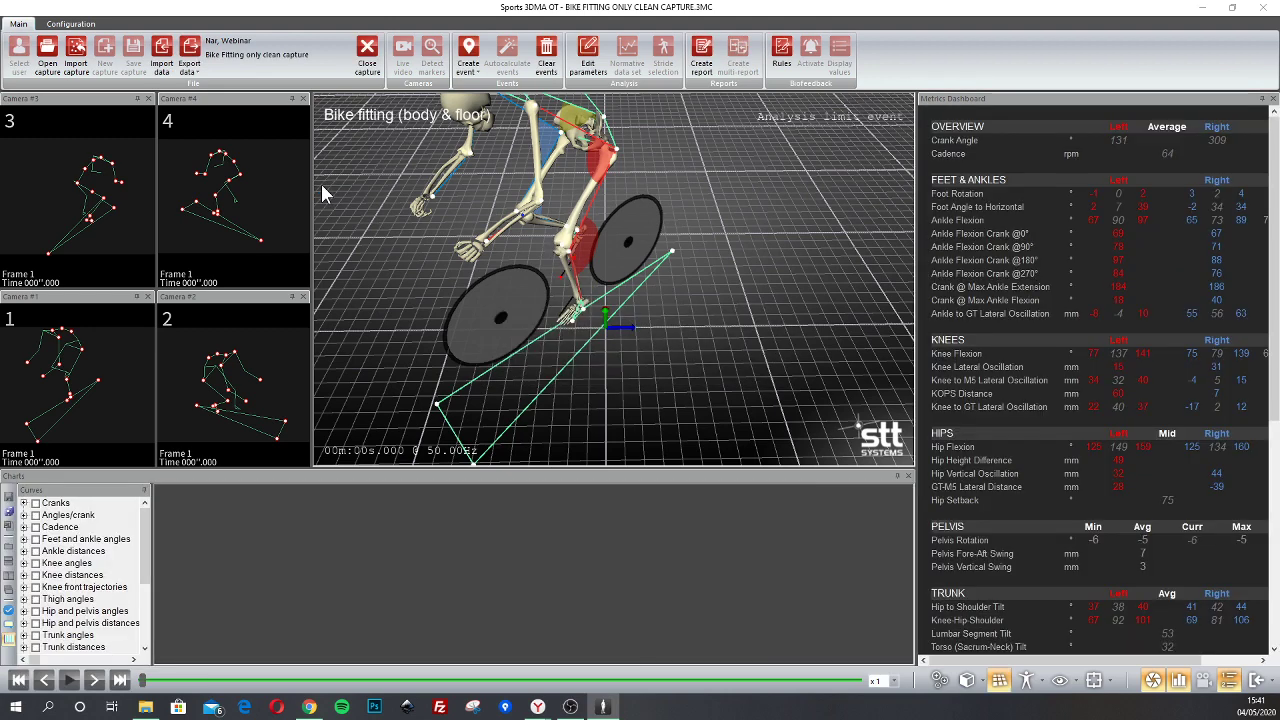
- Plot the ankle distances of the trimmed capture, clear its events and scrub the curves to frame 160
left_click(36, 551)
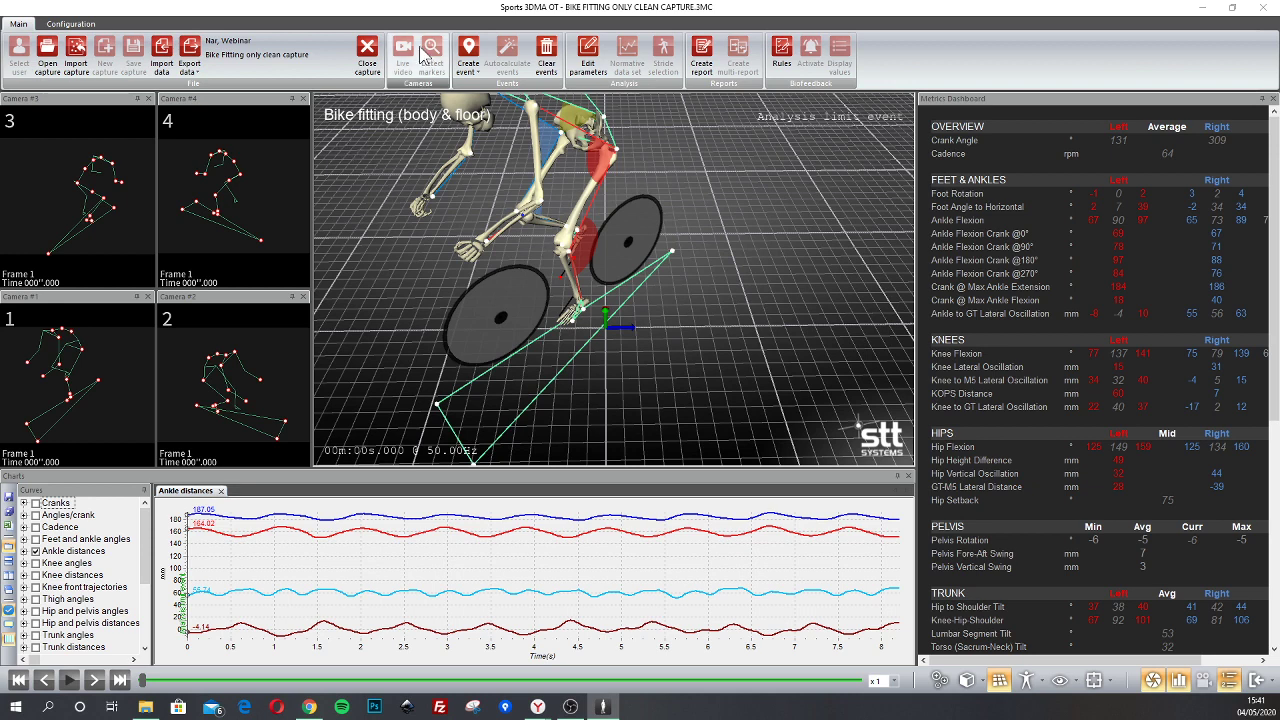
left_click(550, 66)
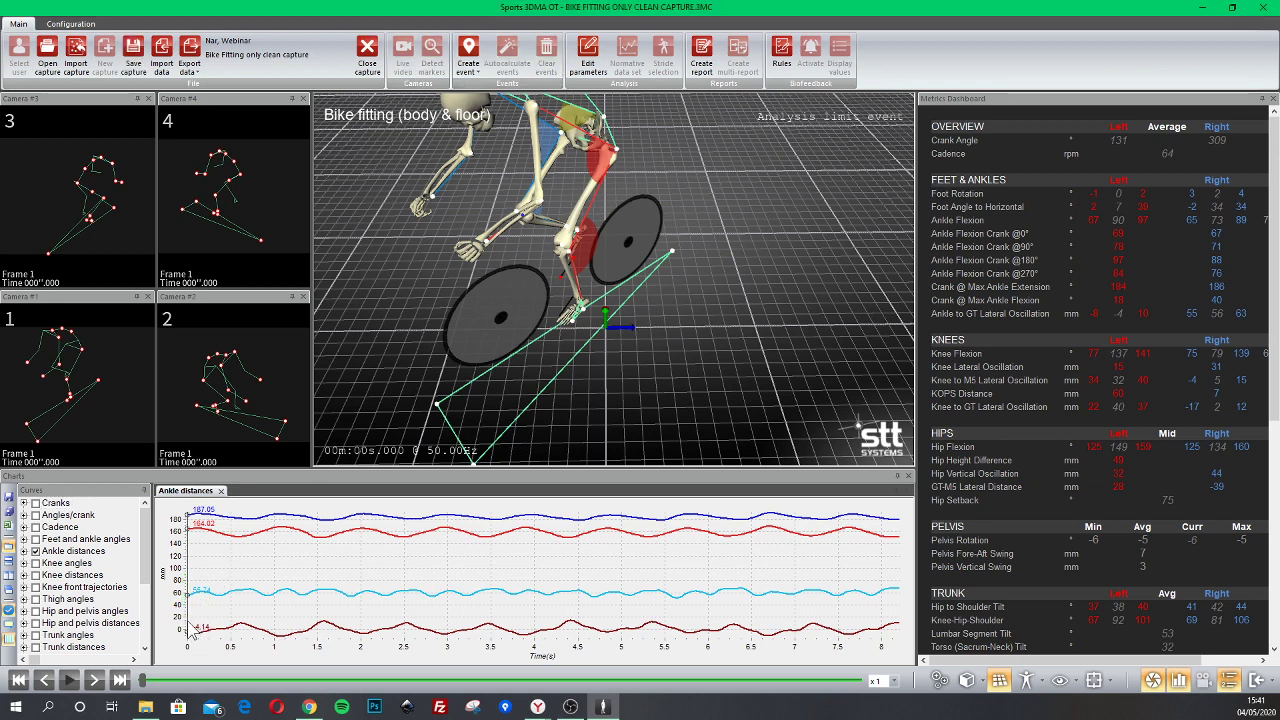
left_click_drag(188, 621, 840, 535)
left_click_drag(603, 551, 463, 551)
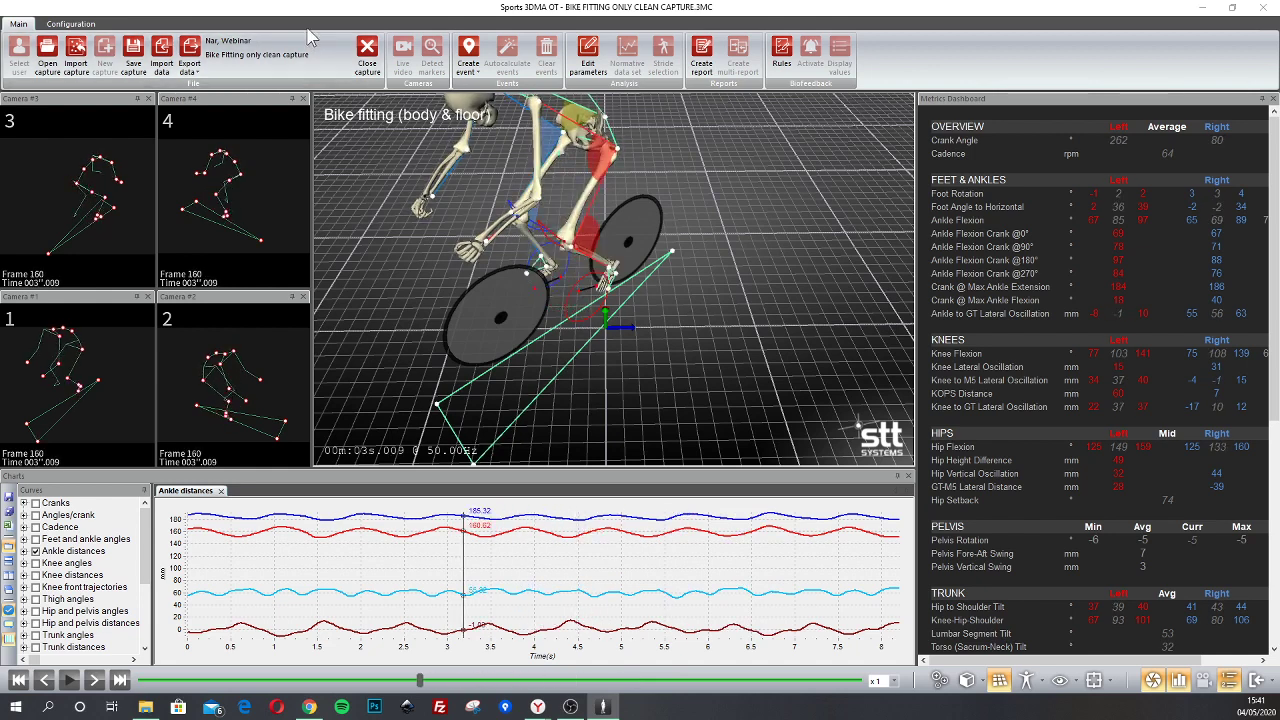
- Close the trimmed cycling capture without saving and open the "1_Squat Jump - three jumps" capture
left_click(368, 55)
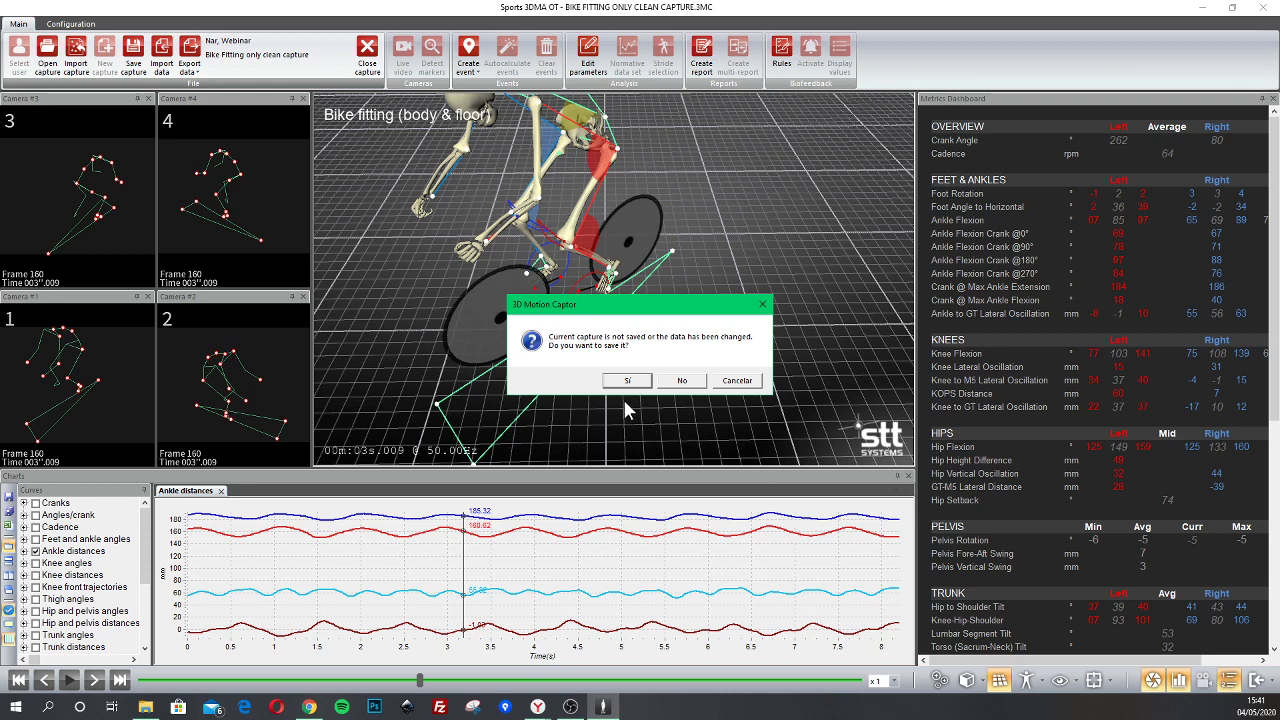
left_click(682, 380)
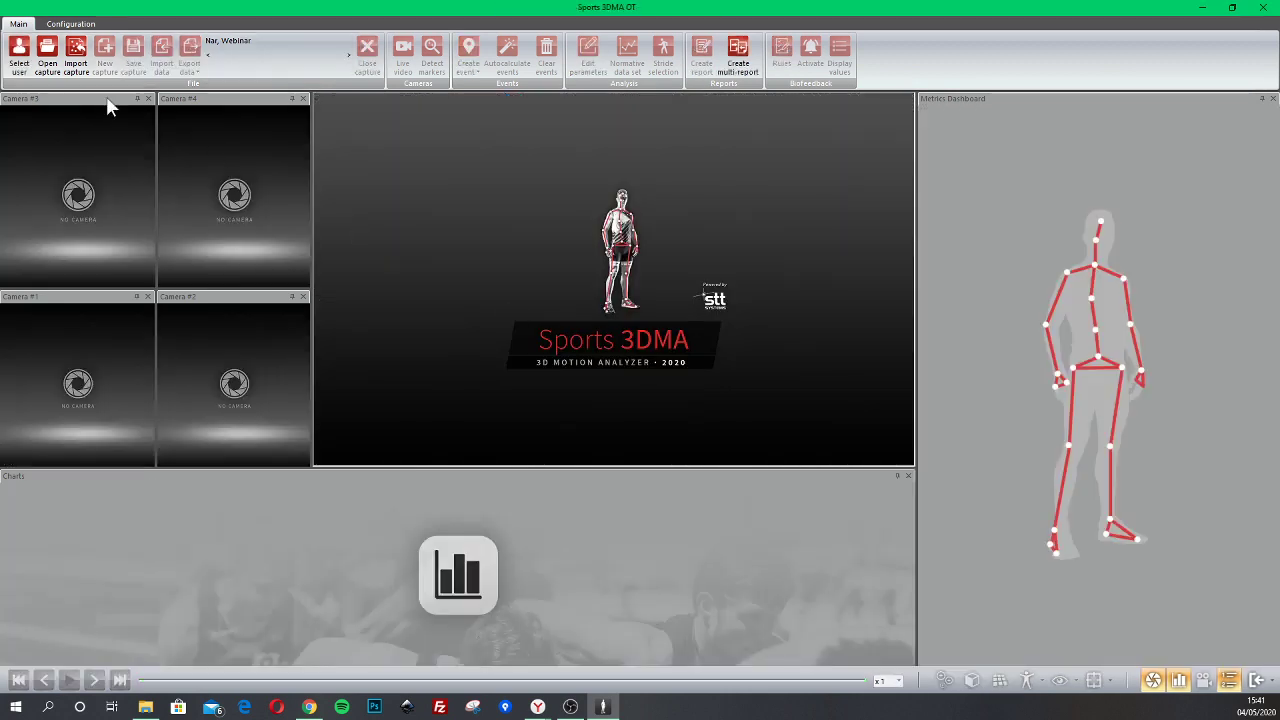
left_click(56, 60)
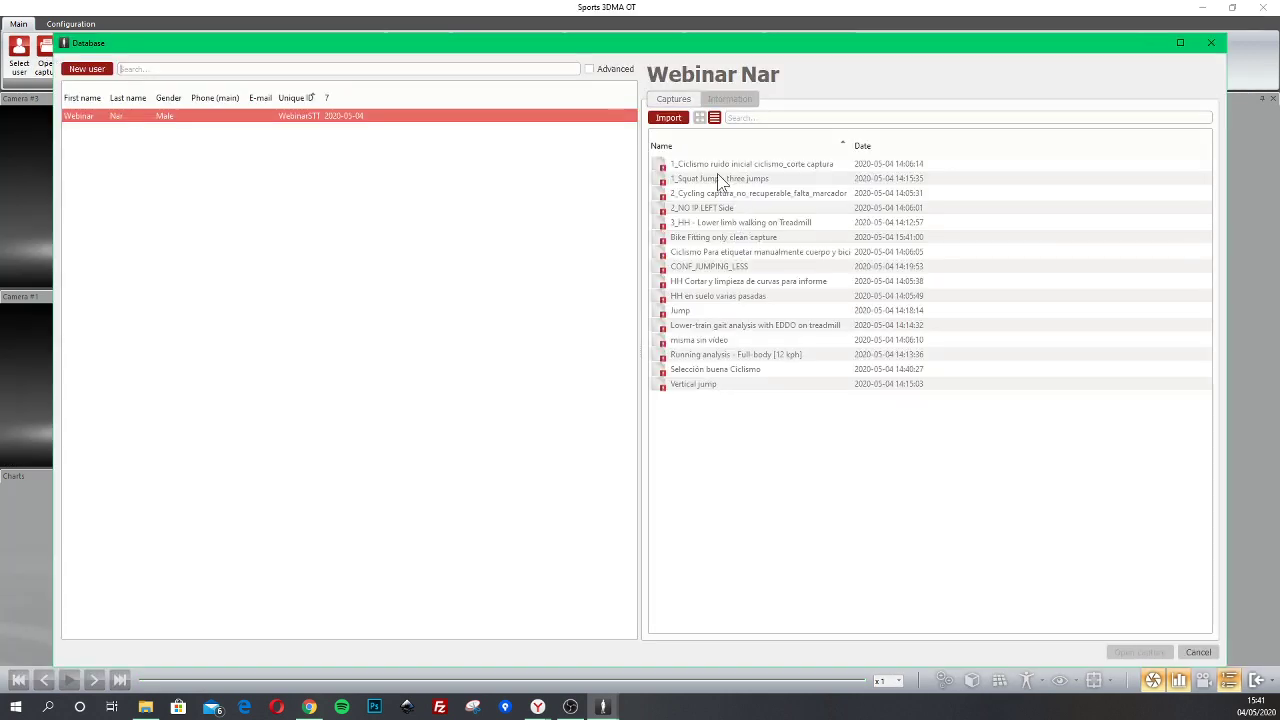
double_click(717, 178)
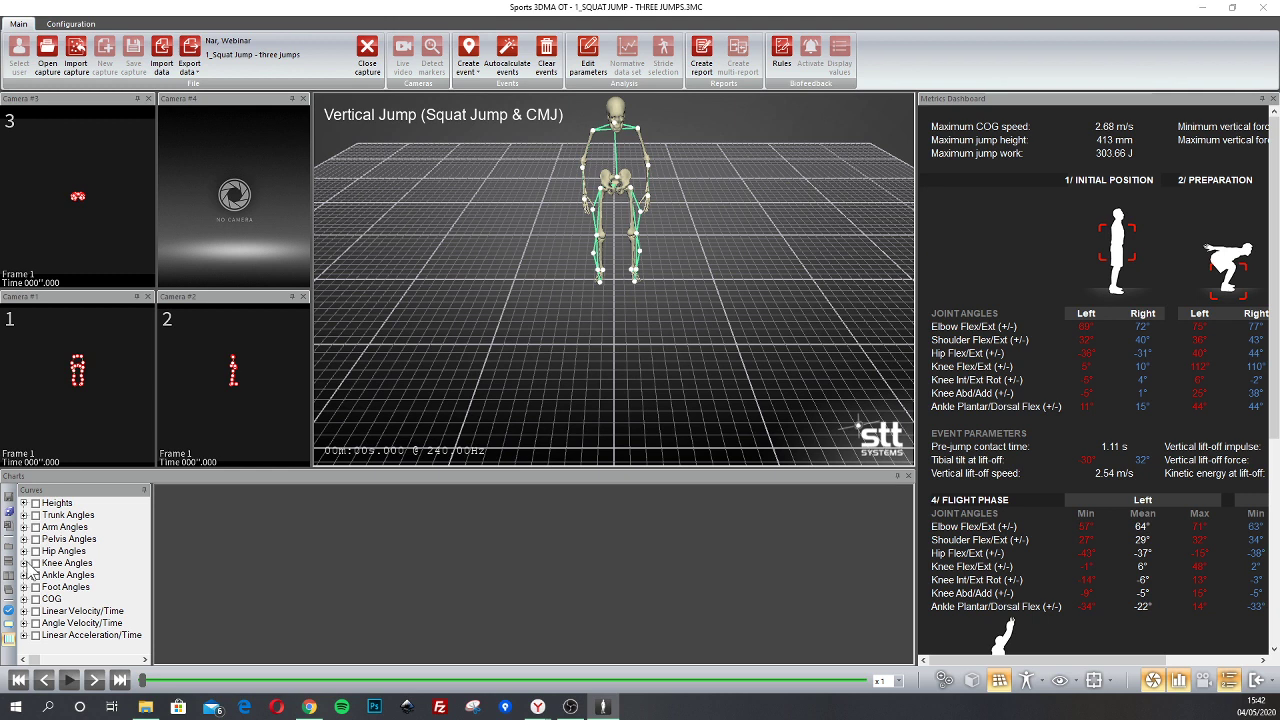
- Plot the Heights curves and create an analysis limit event at frame 1594, between the first and second jumps
left_click(36, 503)
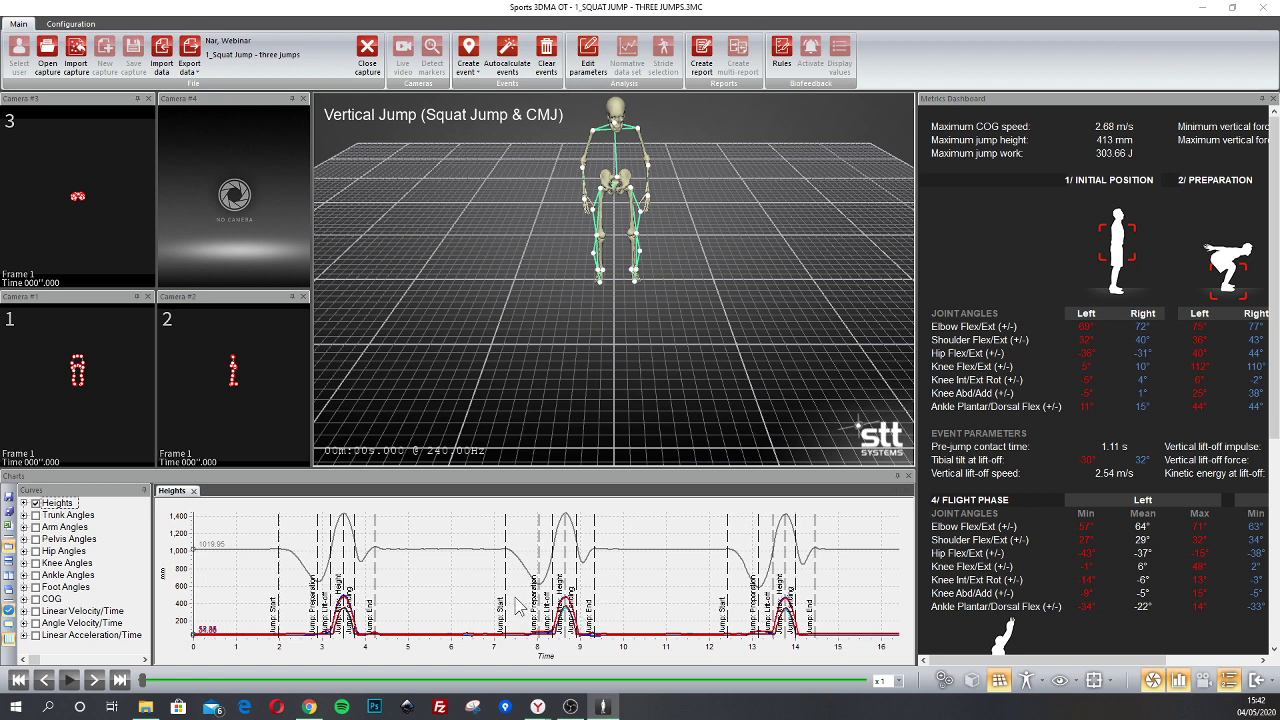
left_click(479, 545)
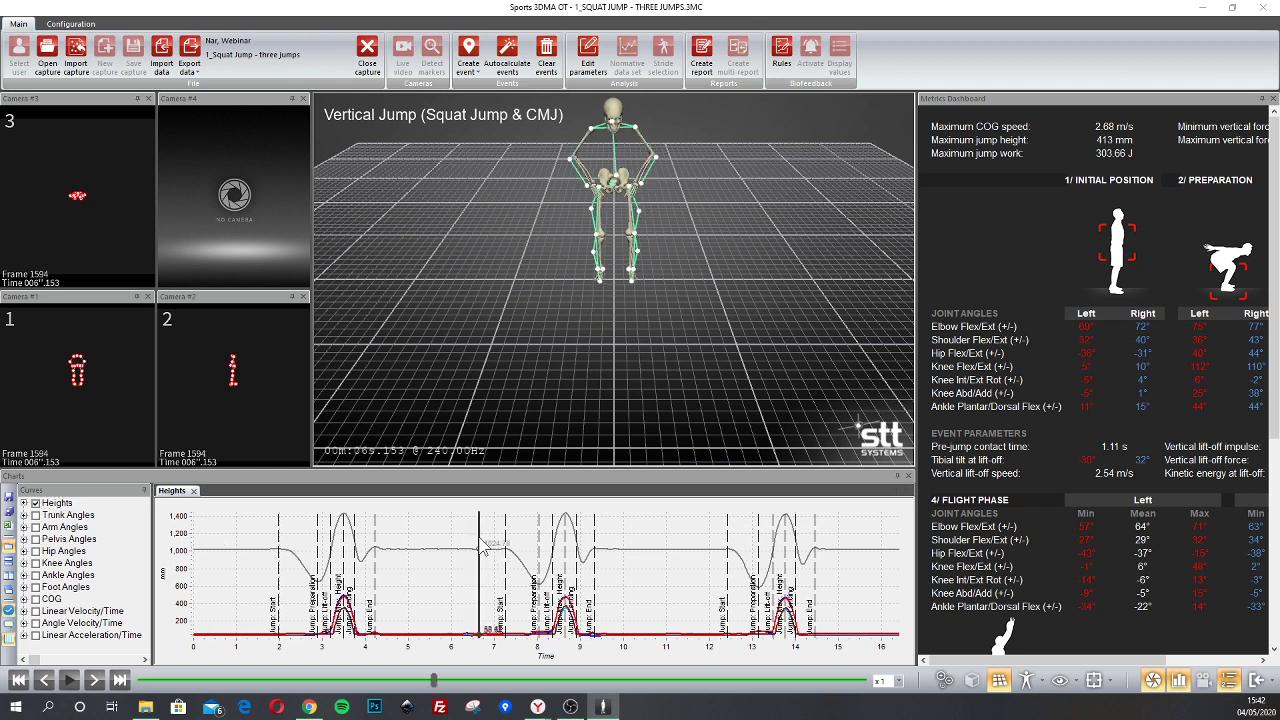
left_click(468, 58)
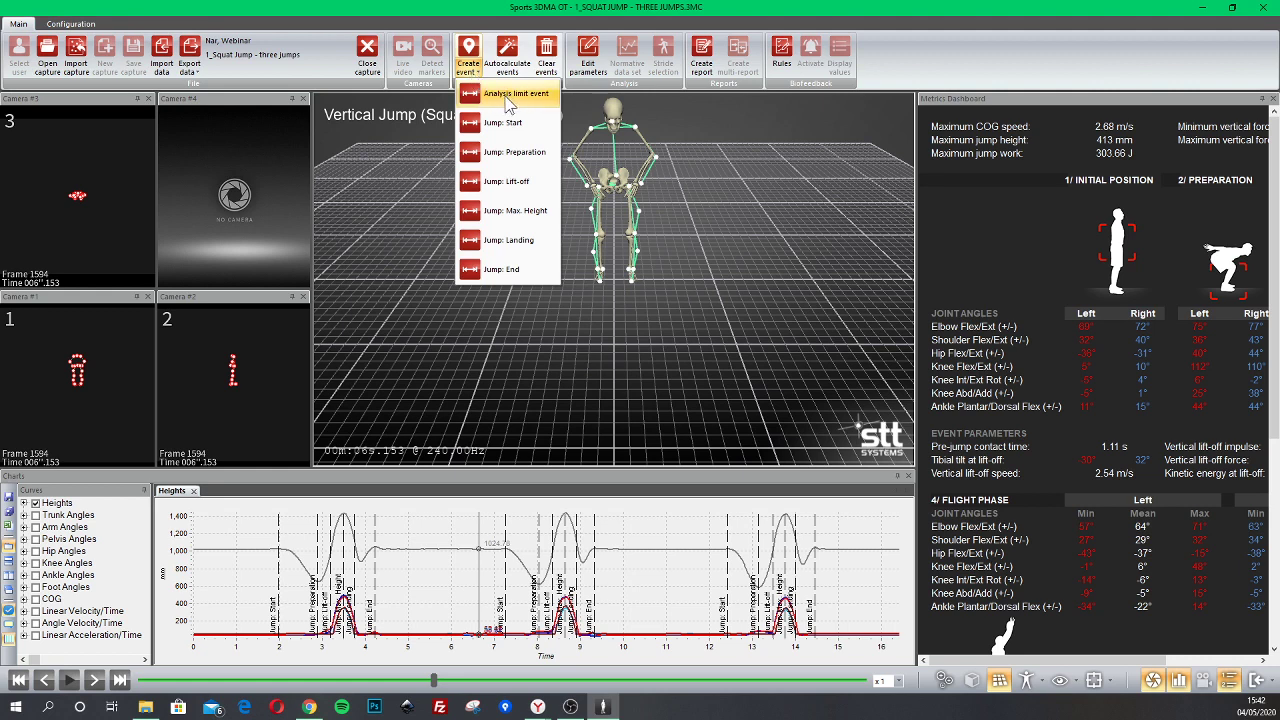
left_click(497, 97)
left_click(474, 600)
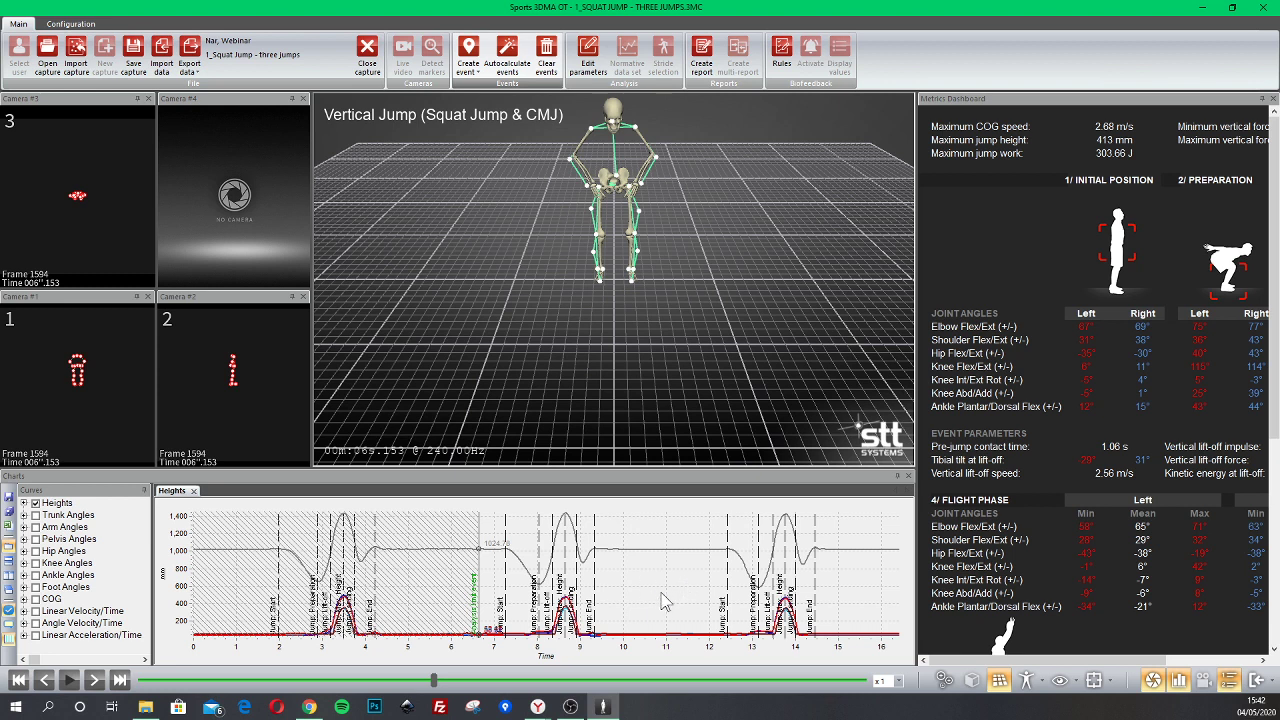
- Create a second analysis limit event at frame 2401, at 10 s, between the second and third jumps
left_click(659, 601)
left_click_drag(659, 601, 628, 632)
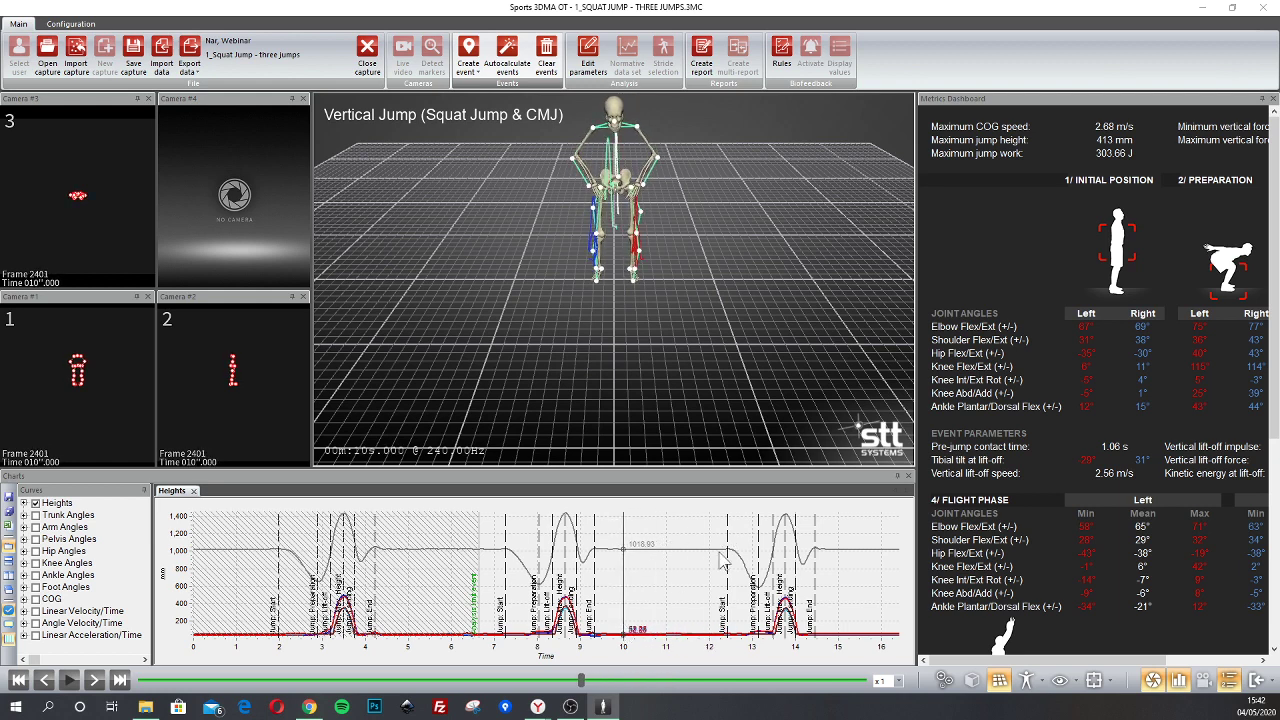
left_click(468, 73)
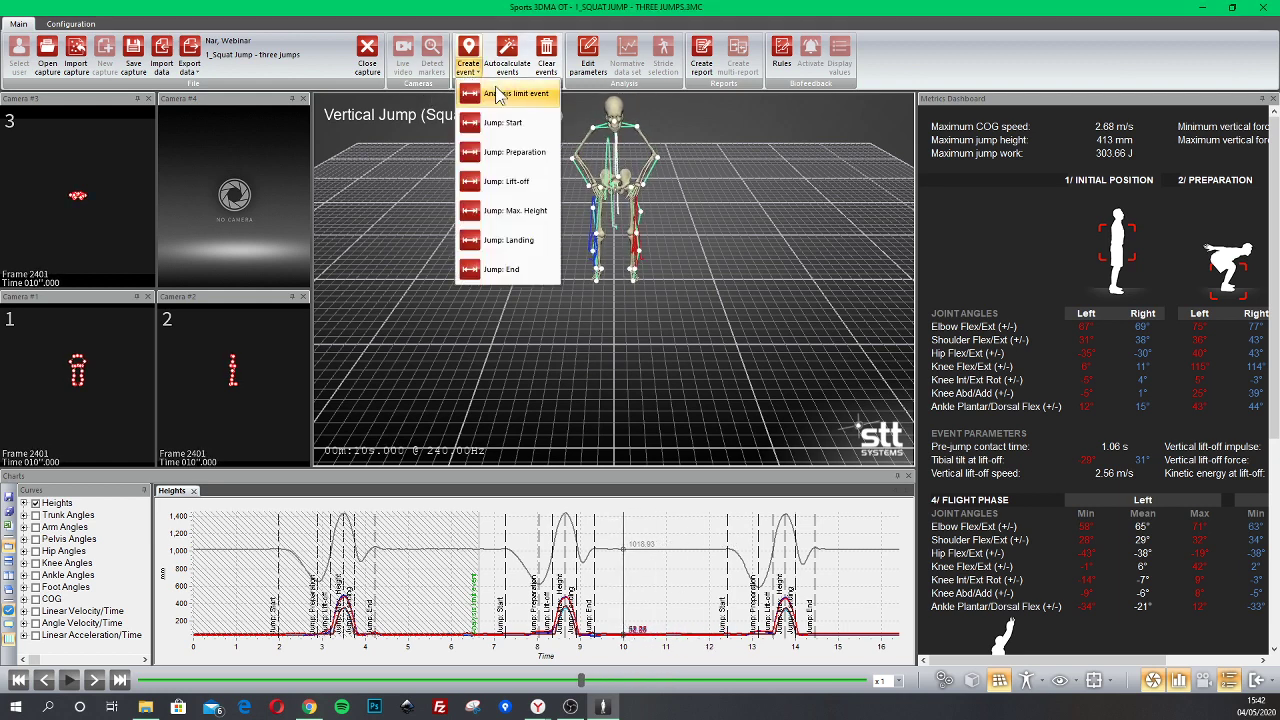
left_click(507, 97)
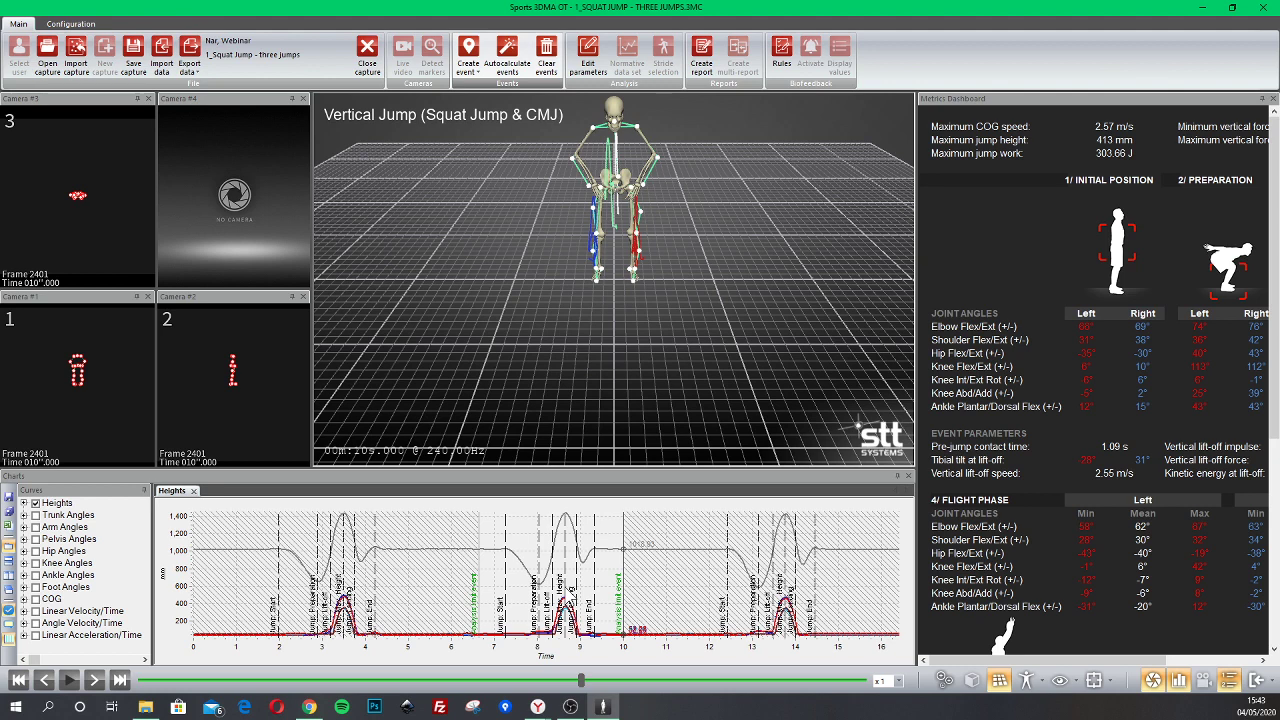
- Save the 3MC interval from frame 1594 to 2401 to the database as "Very Best Jump"
left_click(190, 70)
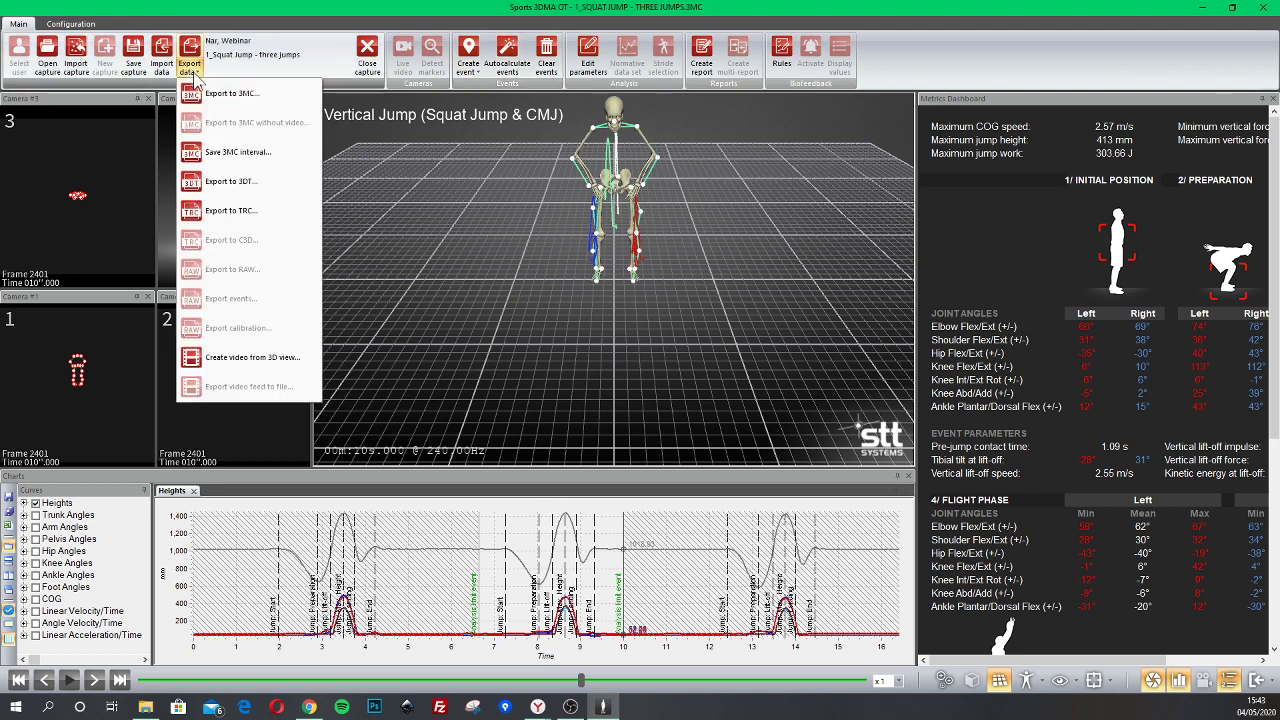
left_click(243, 152)
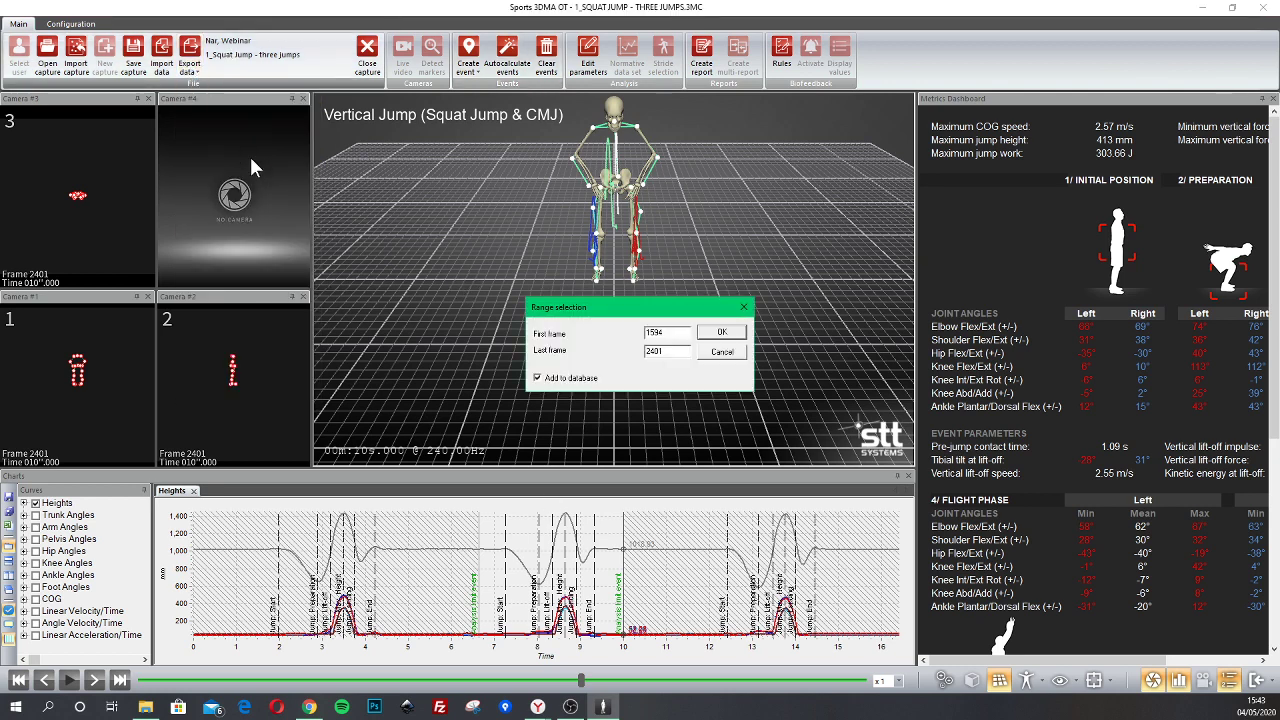
left_click(719, 332)
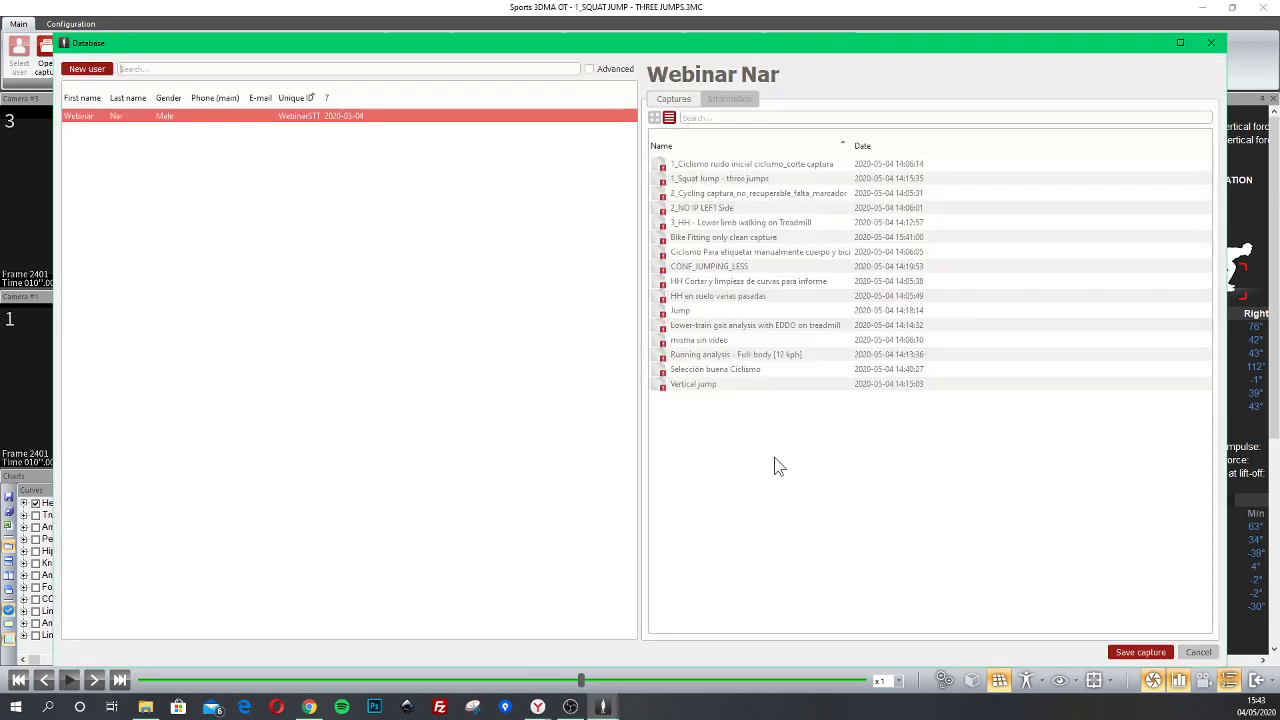
left_click(1140, 652)
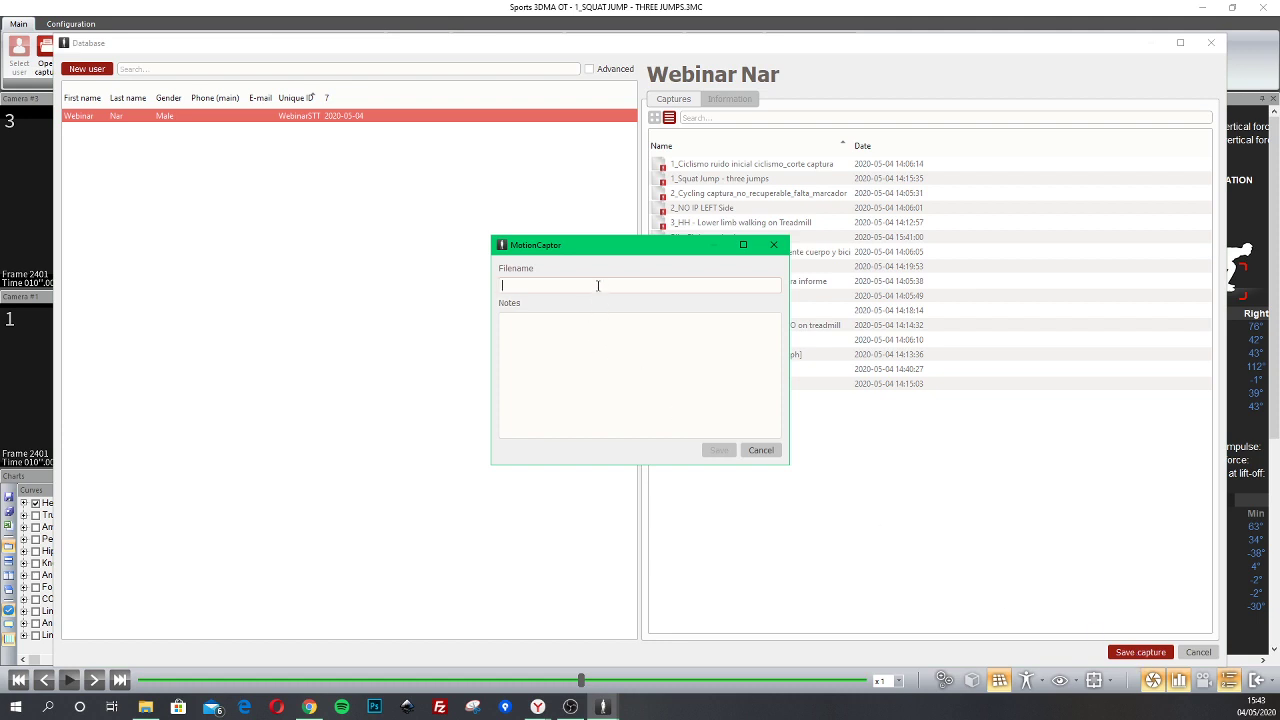
type("Very Best Jump")
key("Return")
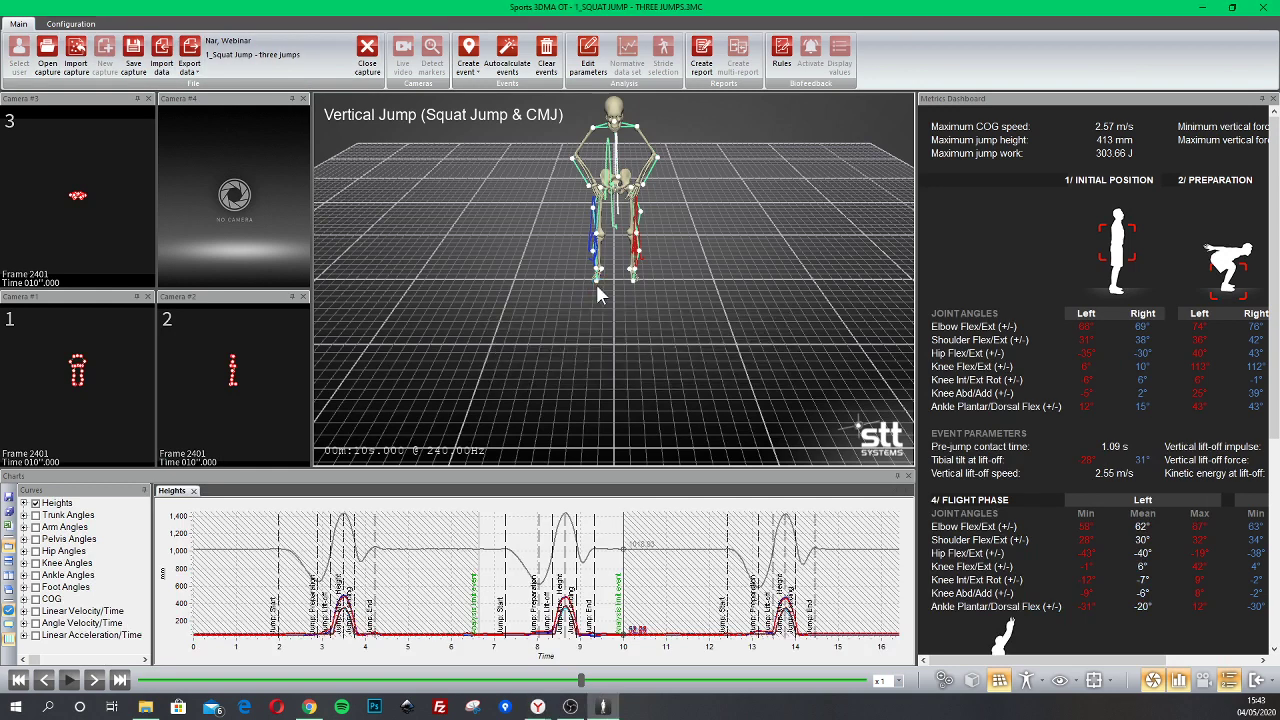
- Open the "Very Best Jump" capture from the database, discarding the changes to the three-jump capture
left_click(36, 50)
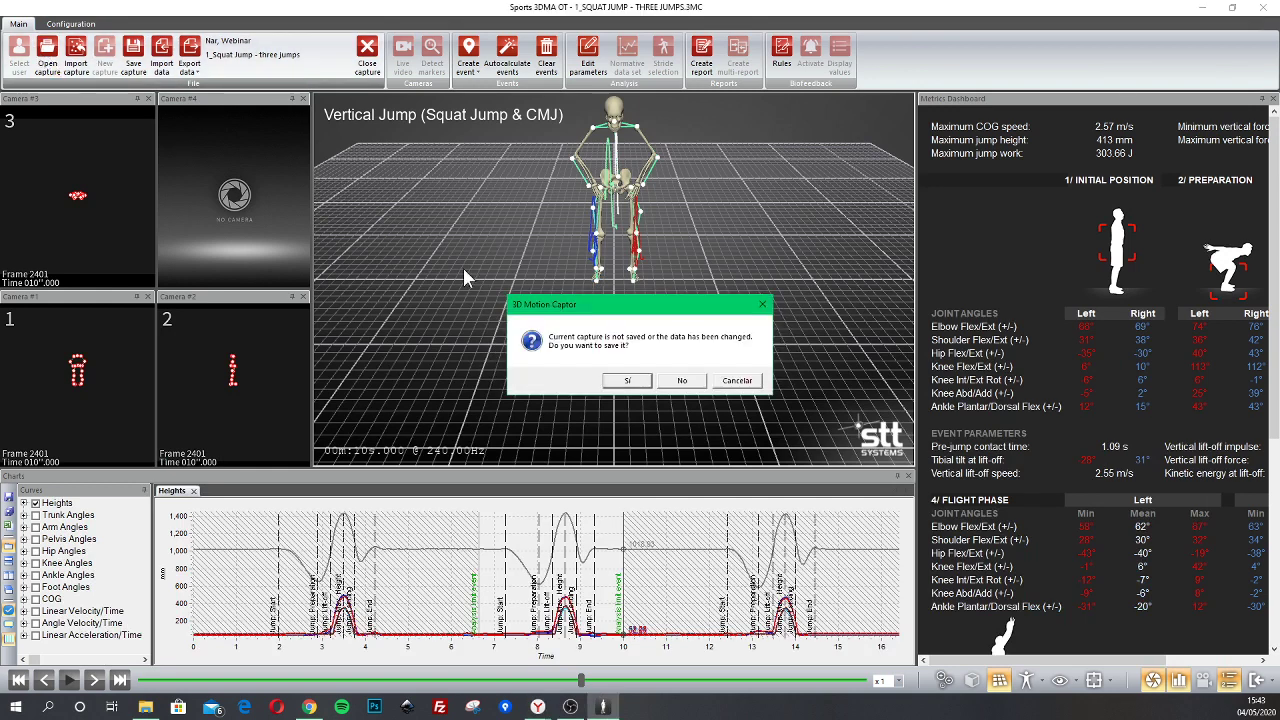
left_click(679, 381)
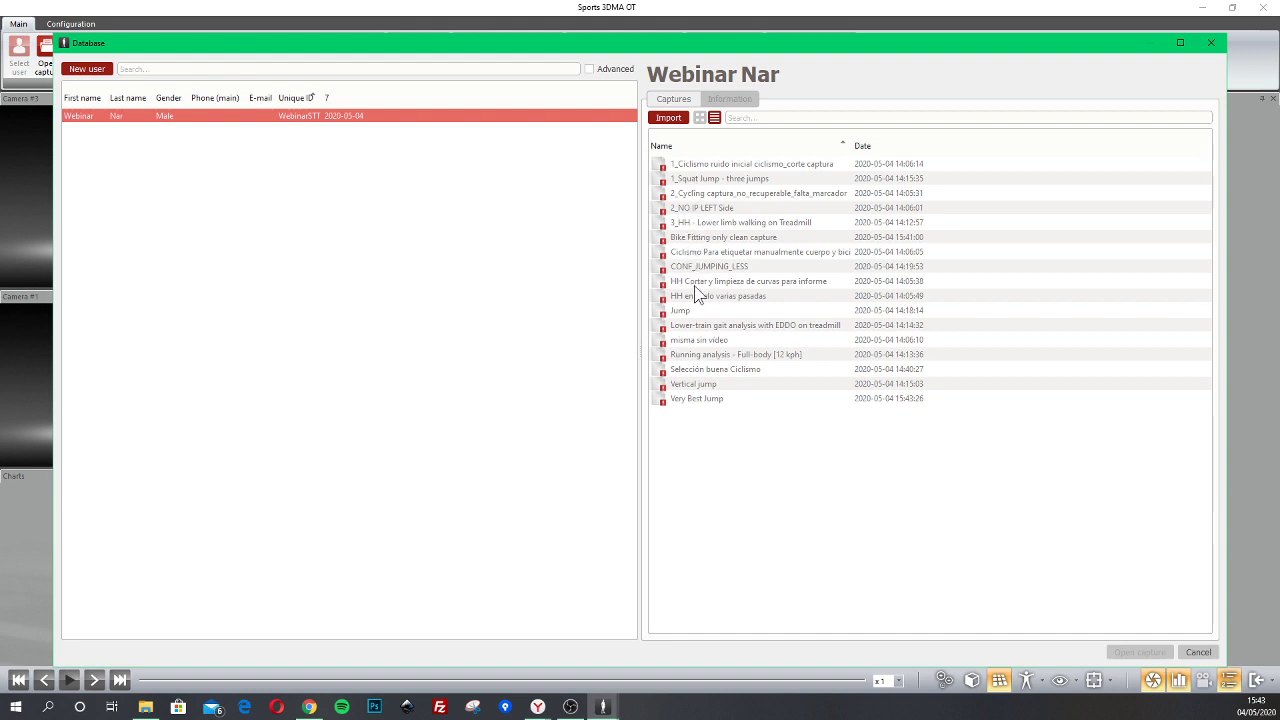
double_click(694, 403)
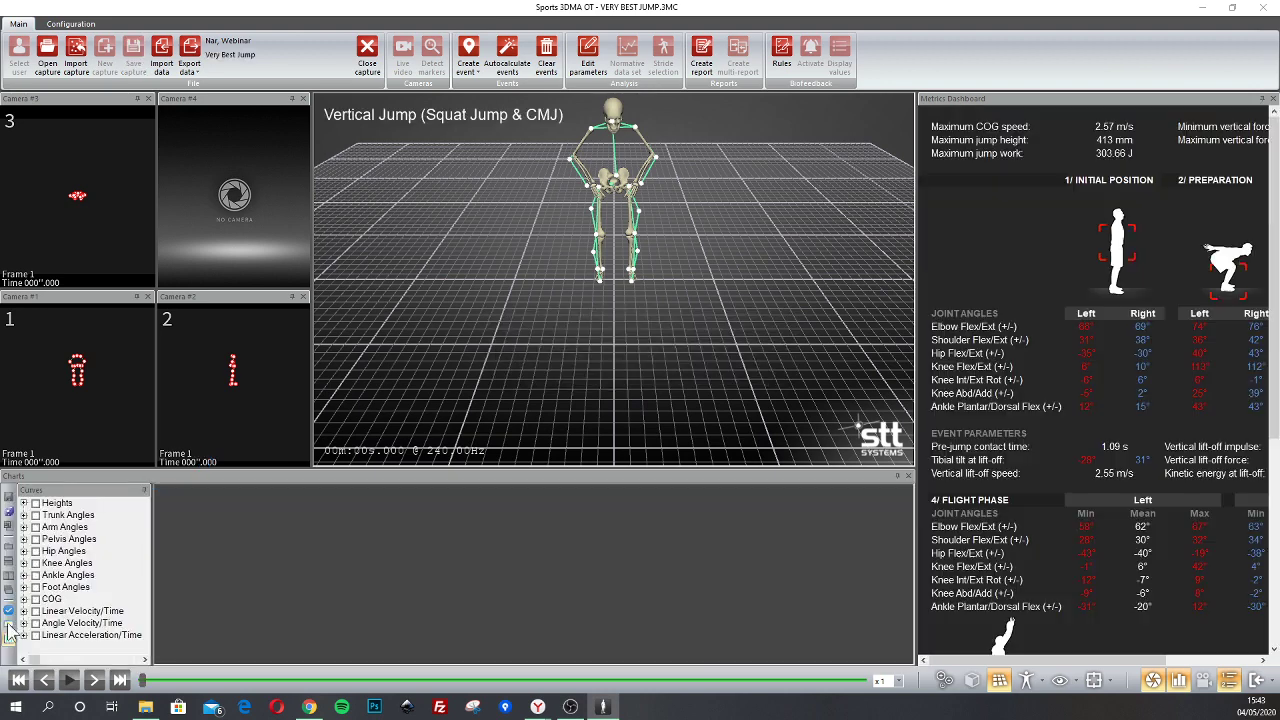
- Plot the Heights curves of the single-jump capture and clear its analysis limit events
left_click(35, 503)
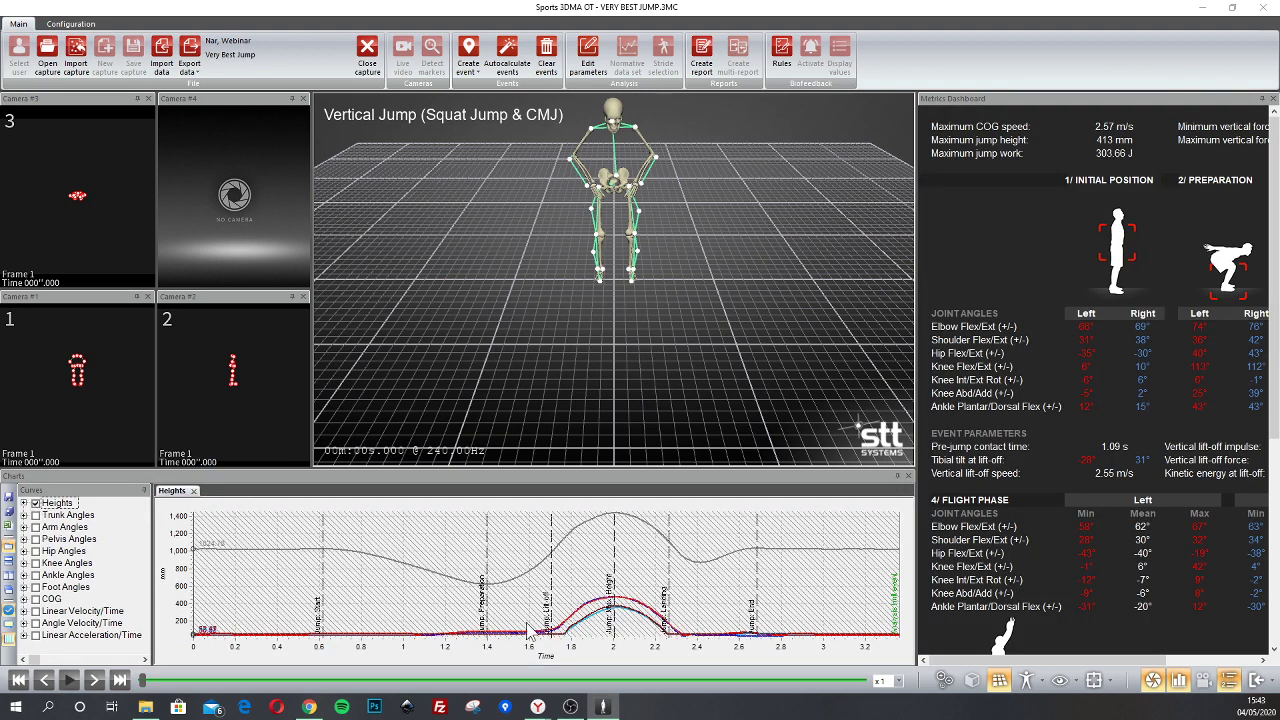
left_click(546, 52)
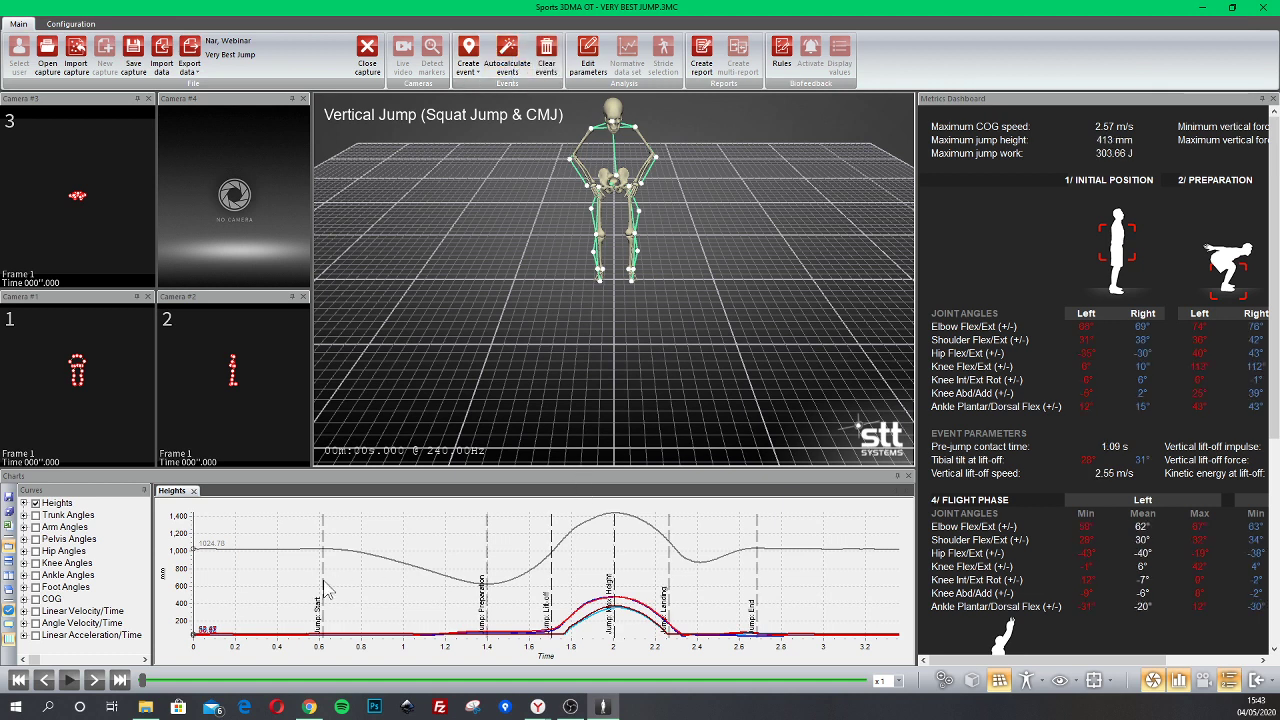
- Play back the single jump, inspect its peak height from an angled view, and replay it at x1/4 speed
left_click(72, 680)
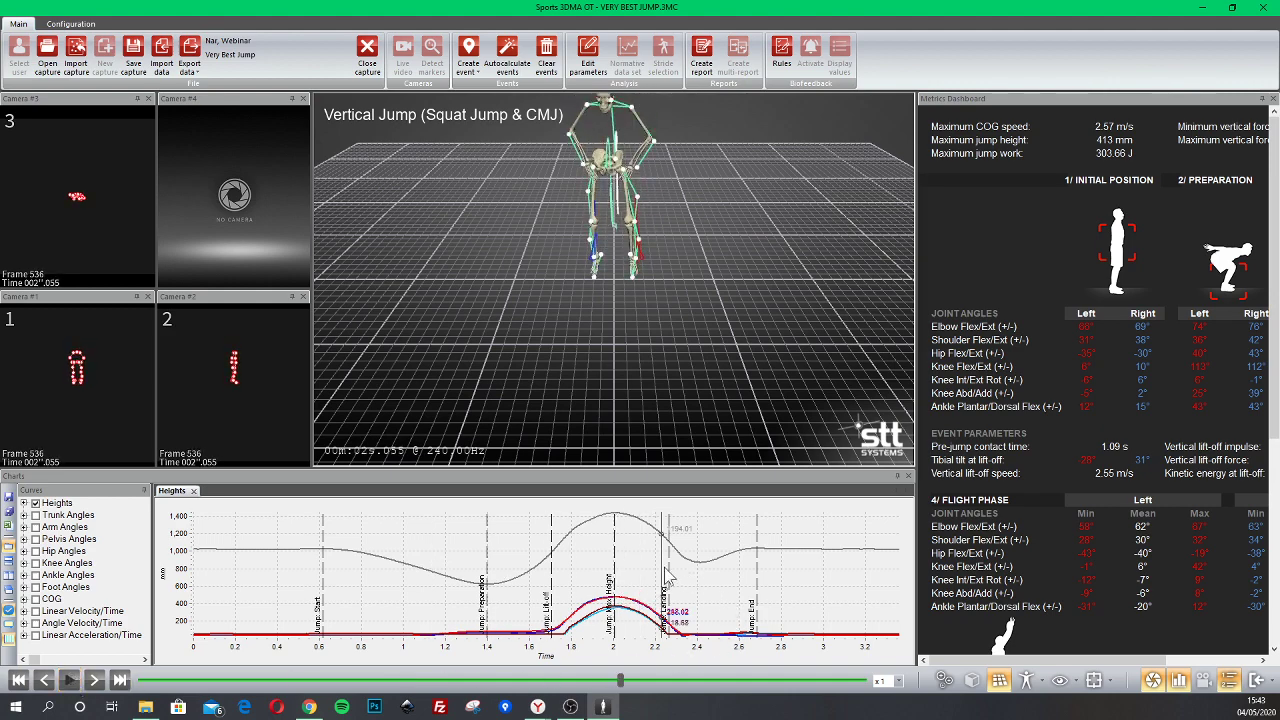
left_click_drag(665, 567, 611, 566)
left_click_drag(620, 420, 690, 350)
scroll(630, 232, "down", 3)
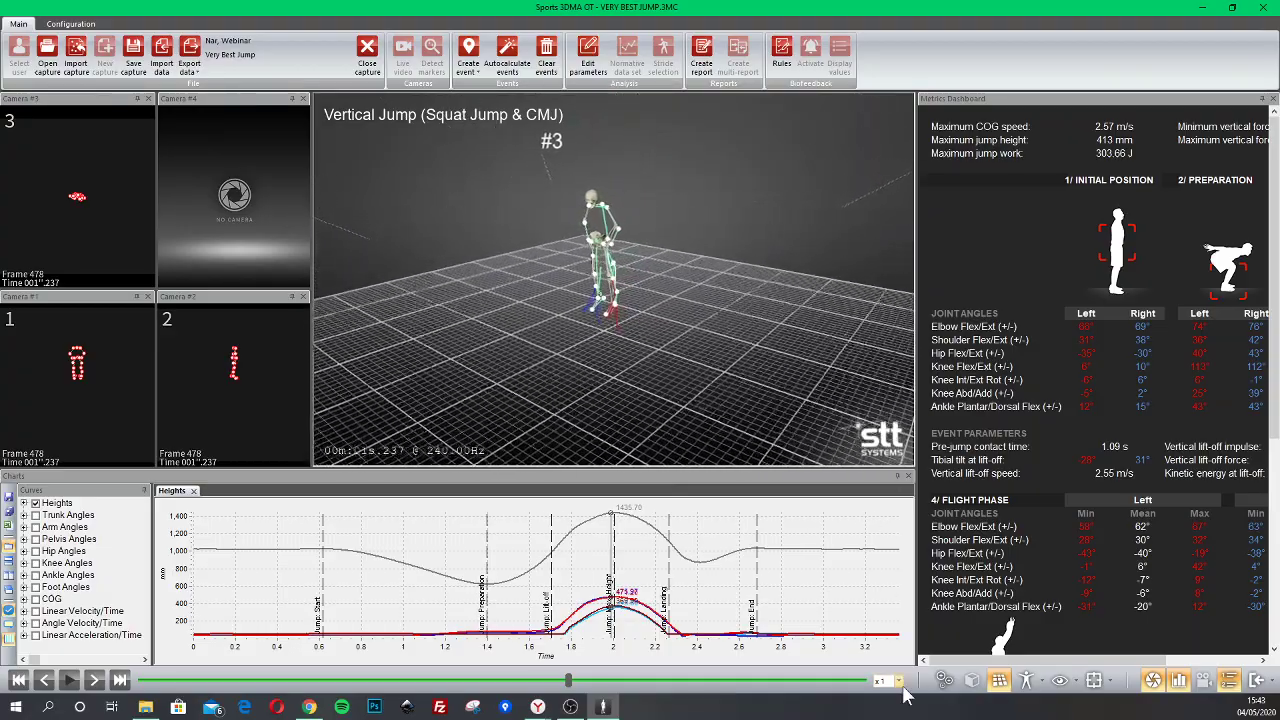
left_click(894, 680)
left_click(885, 622)
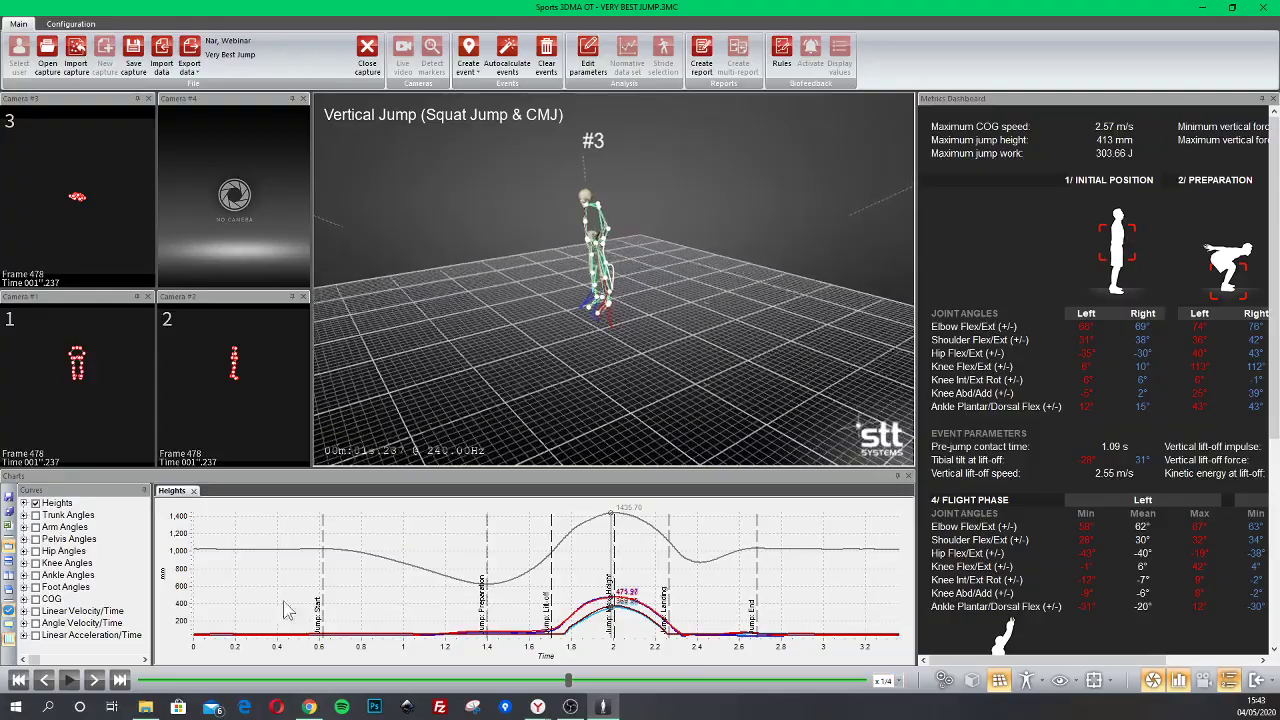
left_click(70, 680)
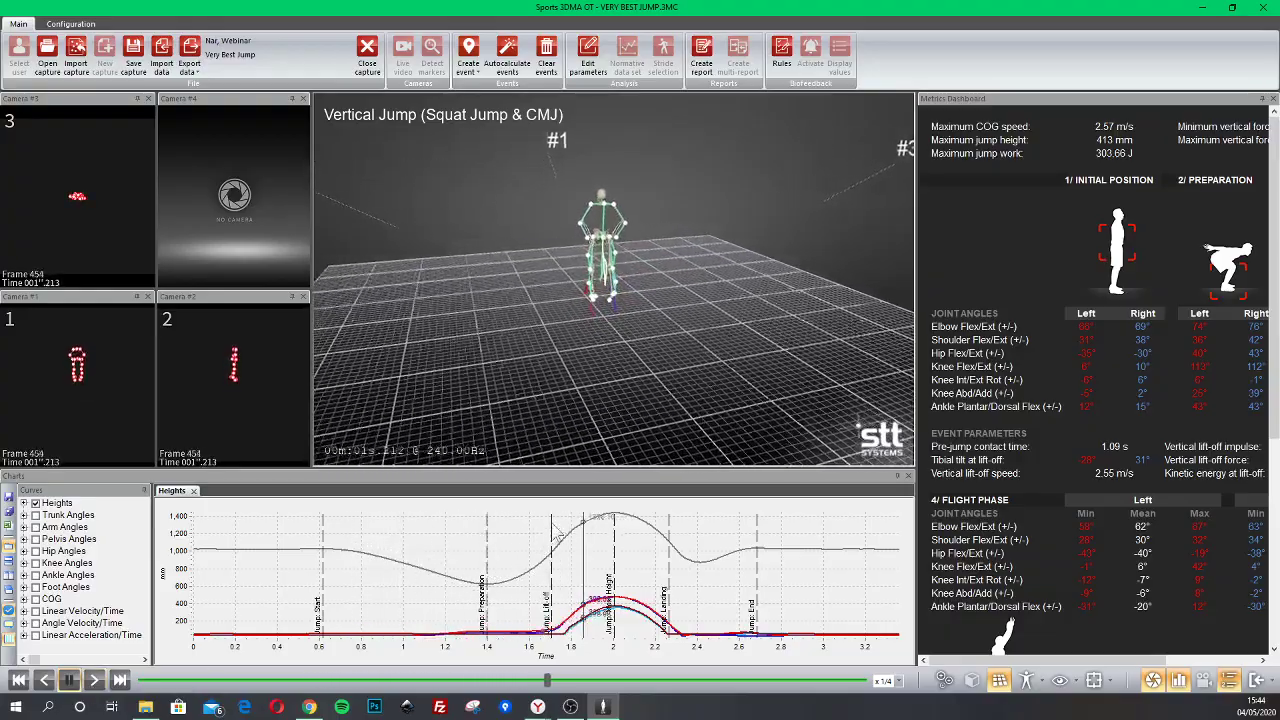
left_click(68, 681)
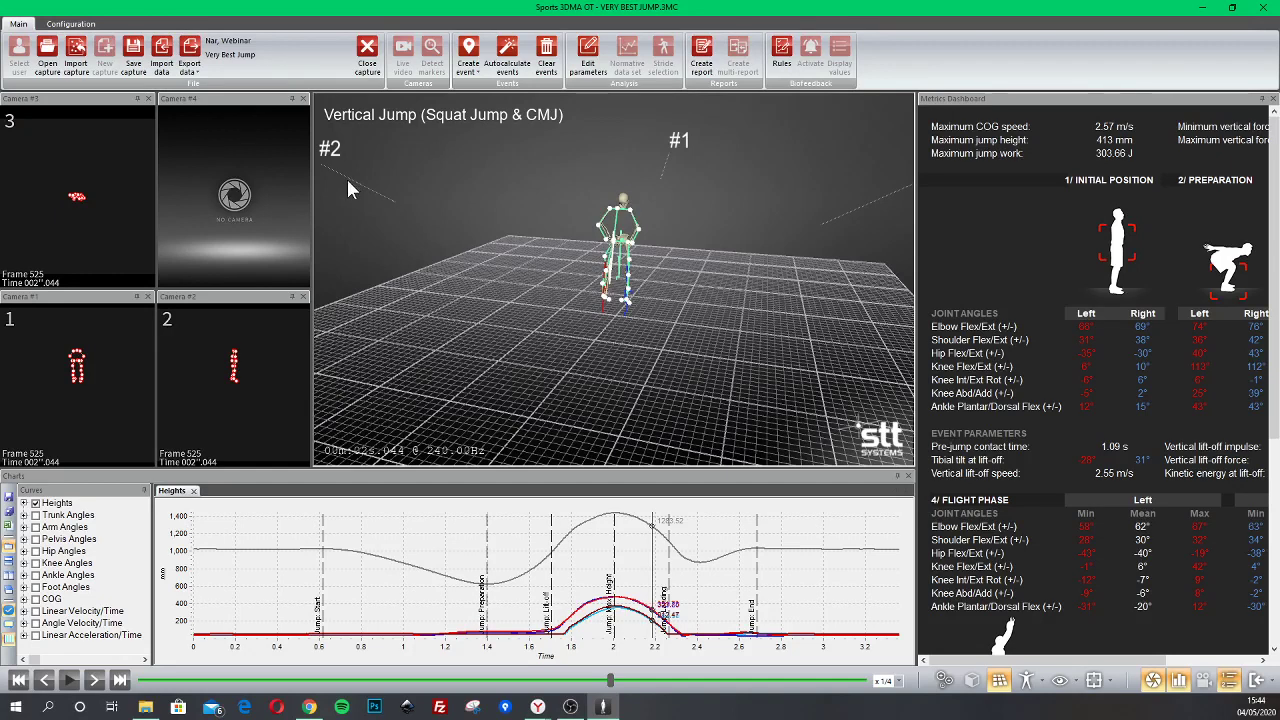
- Close the jump capture without saving and open the "2_NO IP LEFT Side" capture from the database
left_click(369, 70)
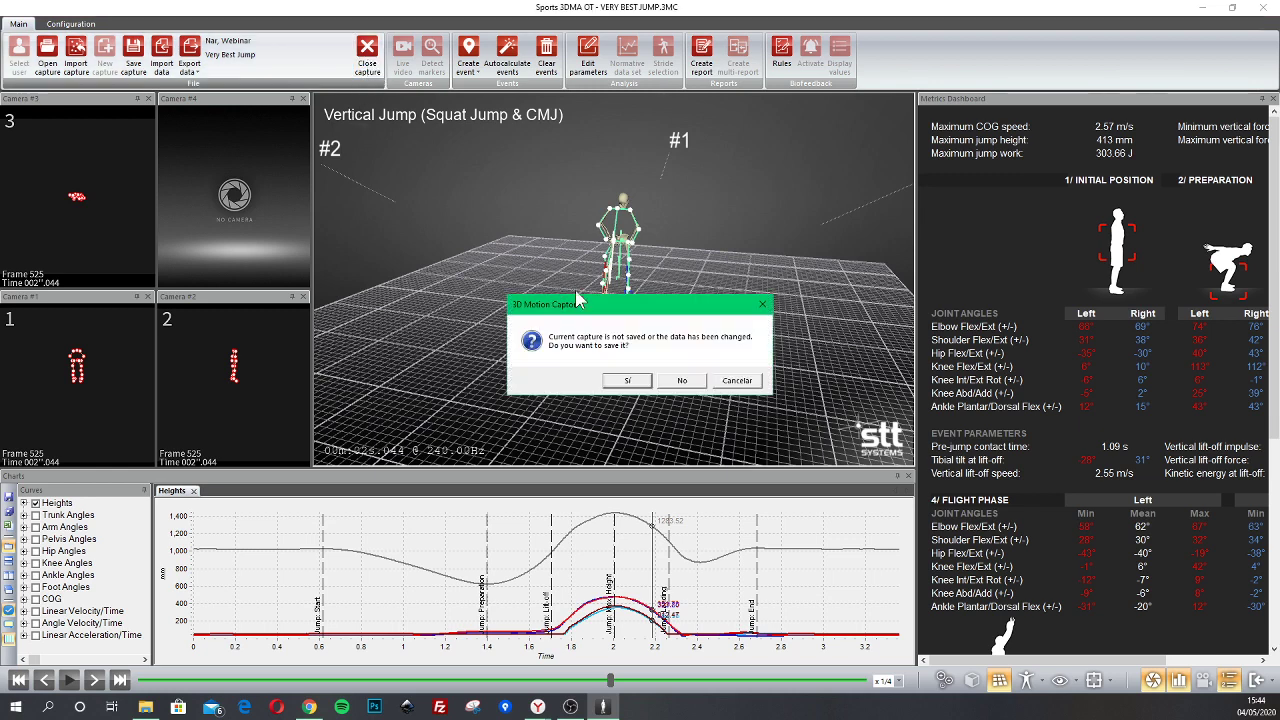
left_click(676, 382)
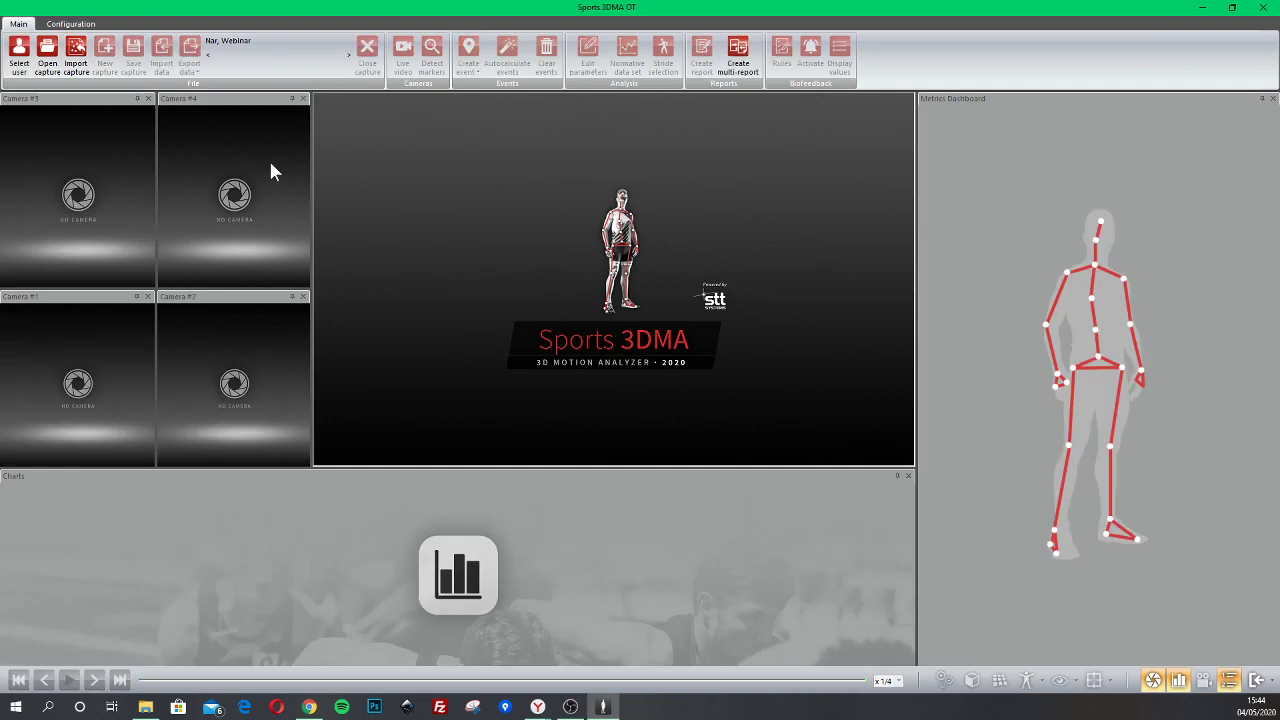
left_click(47, 66)
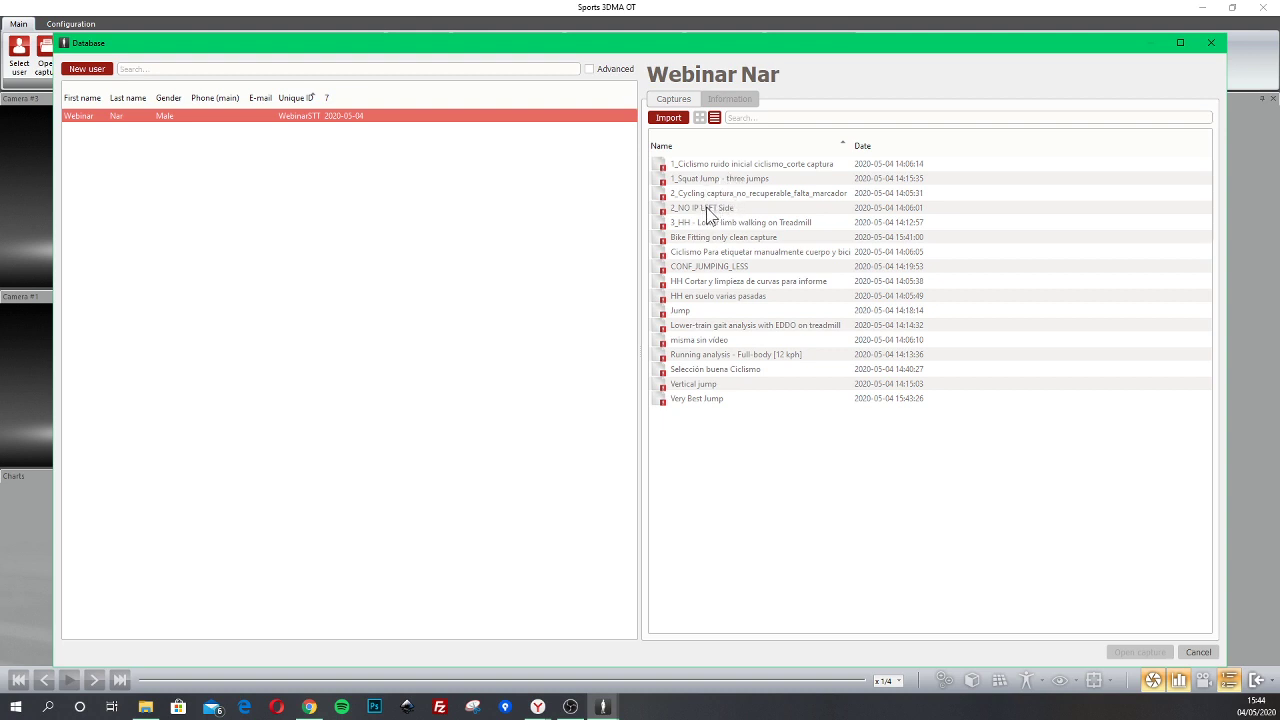
double_click(706, 207)
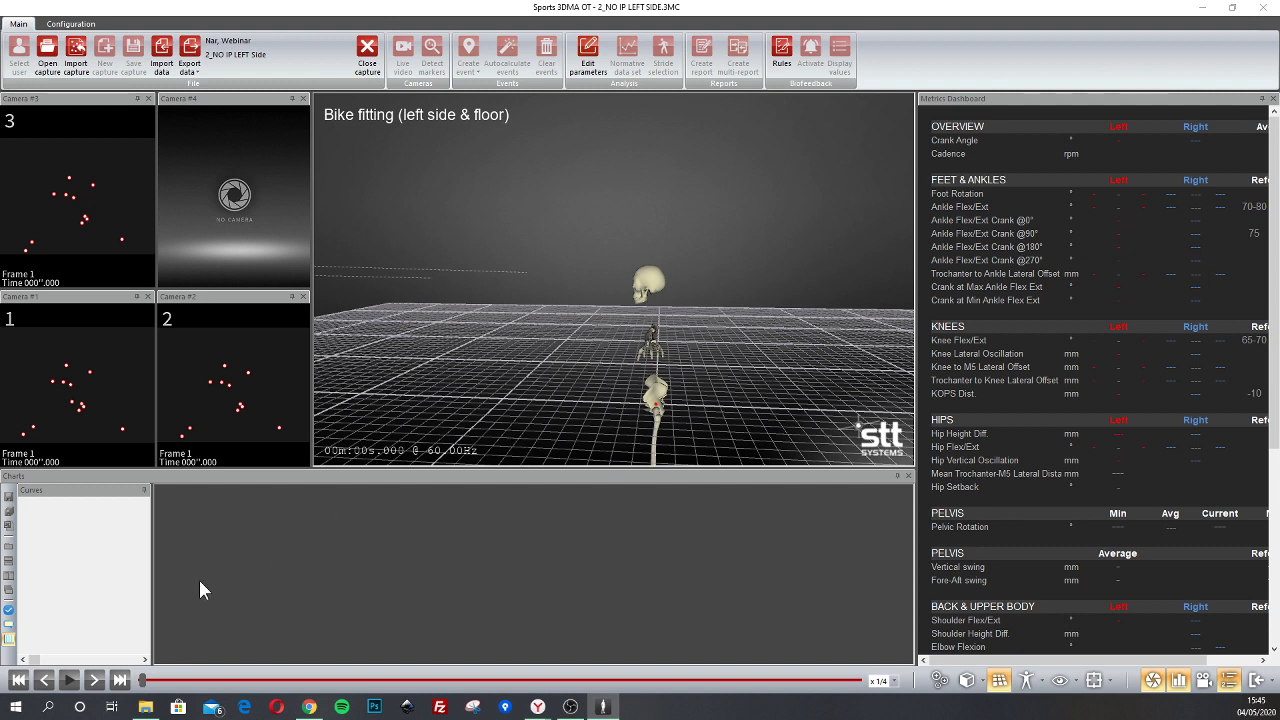
- Play back the left-side bike fitting capture at x1 speed and inspect its skeleton in the 3D view
left_click(69, 680)
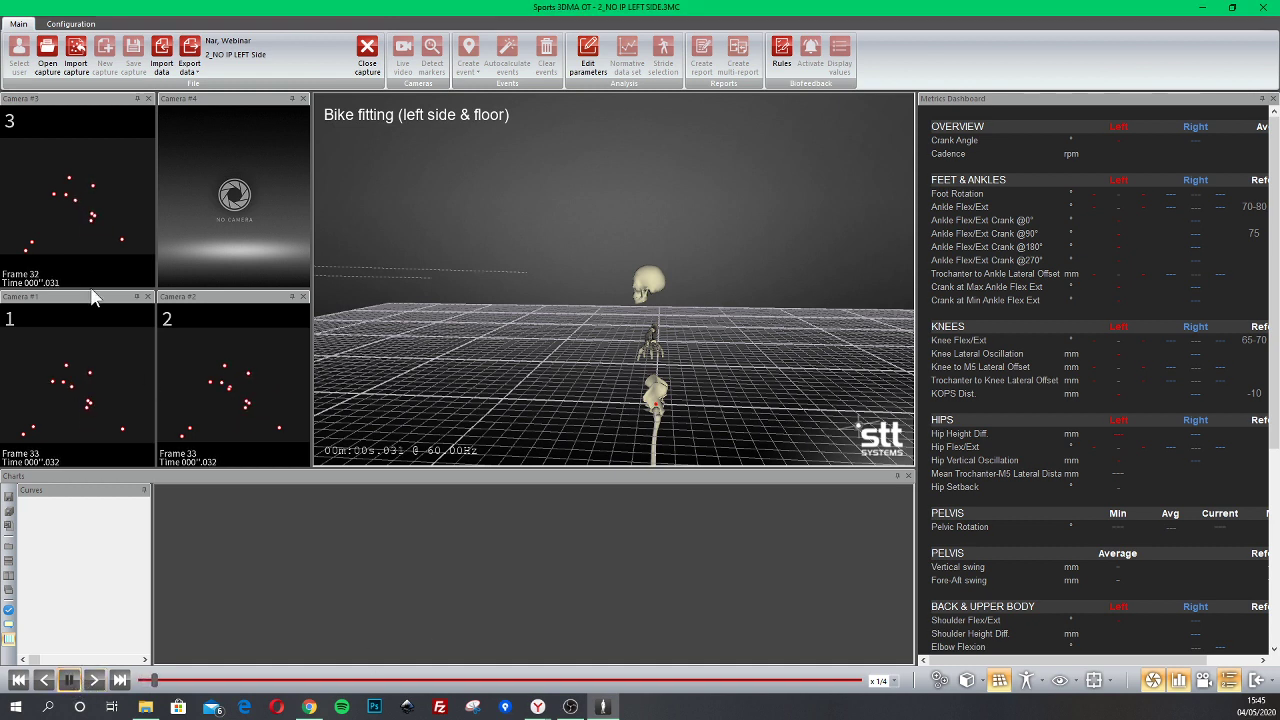
left_click(894, 681)
left_click(876, 643)
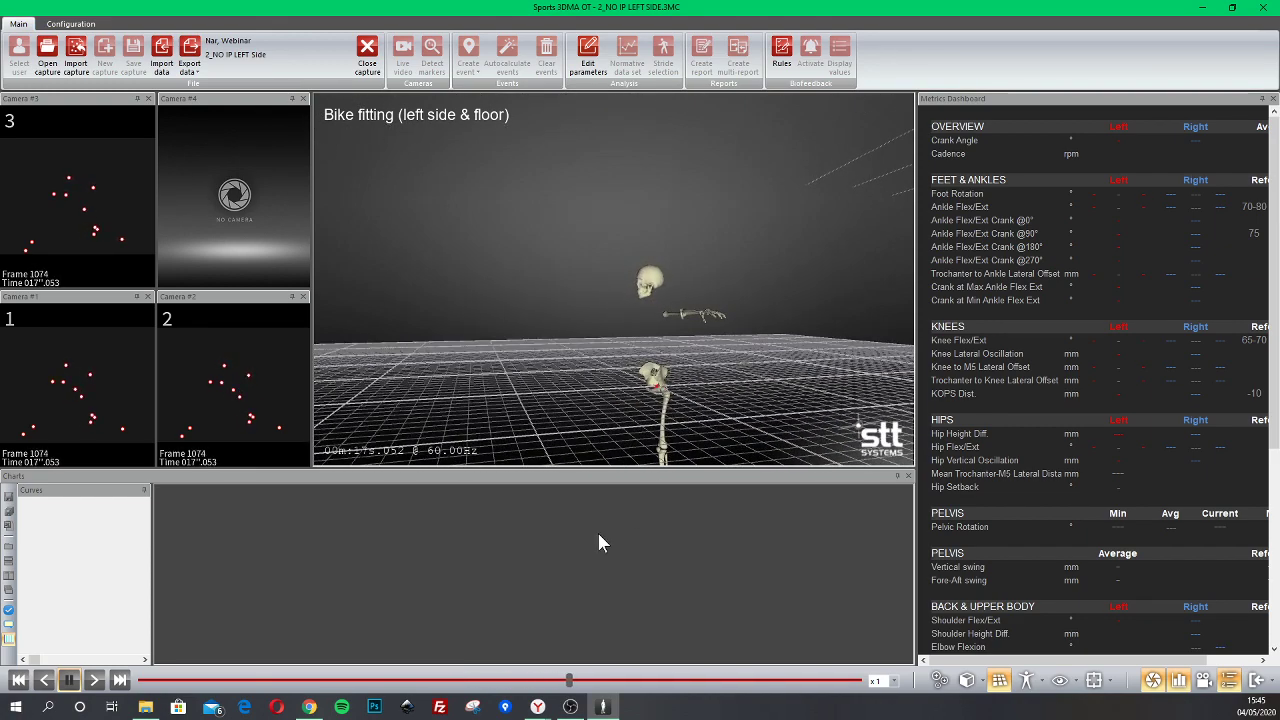
left_click(70, 680)
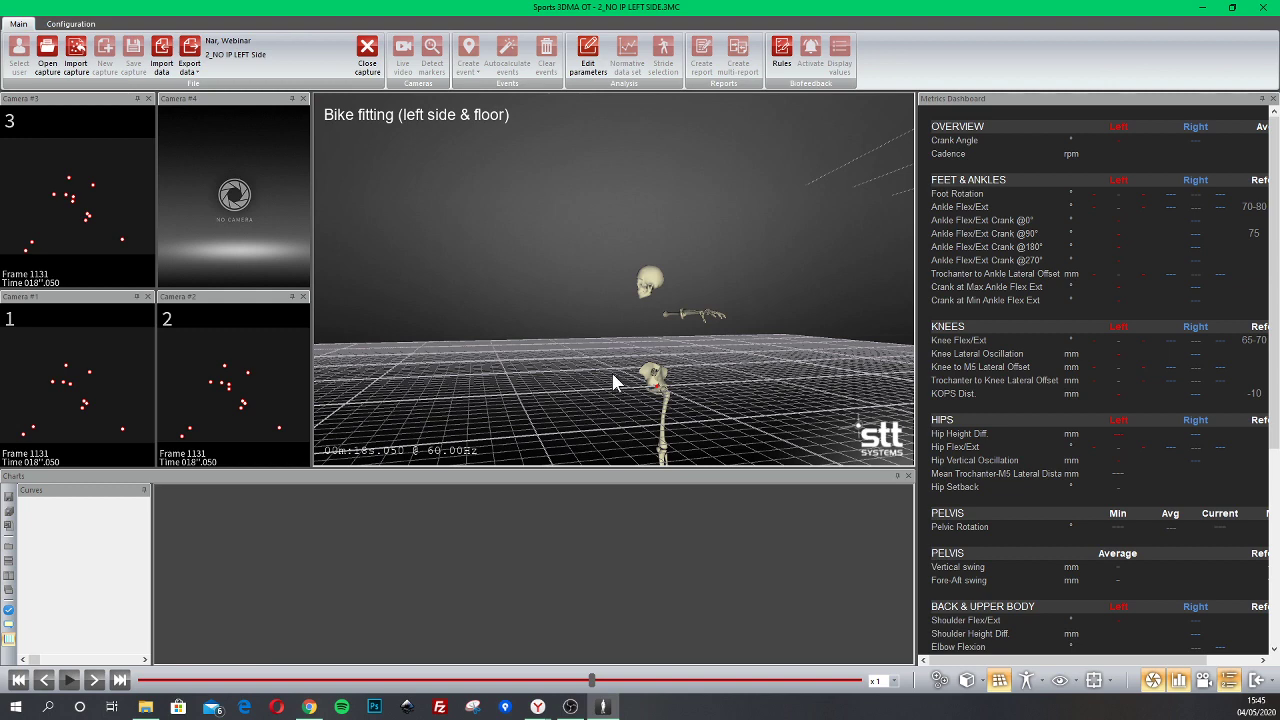
left_click_drag(619, 370, 509, 308)
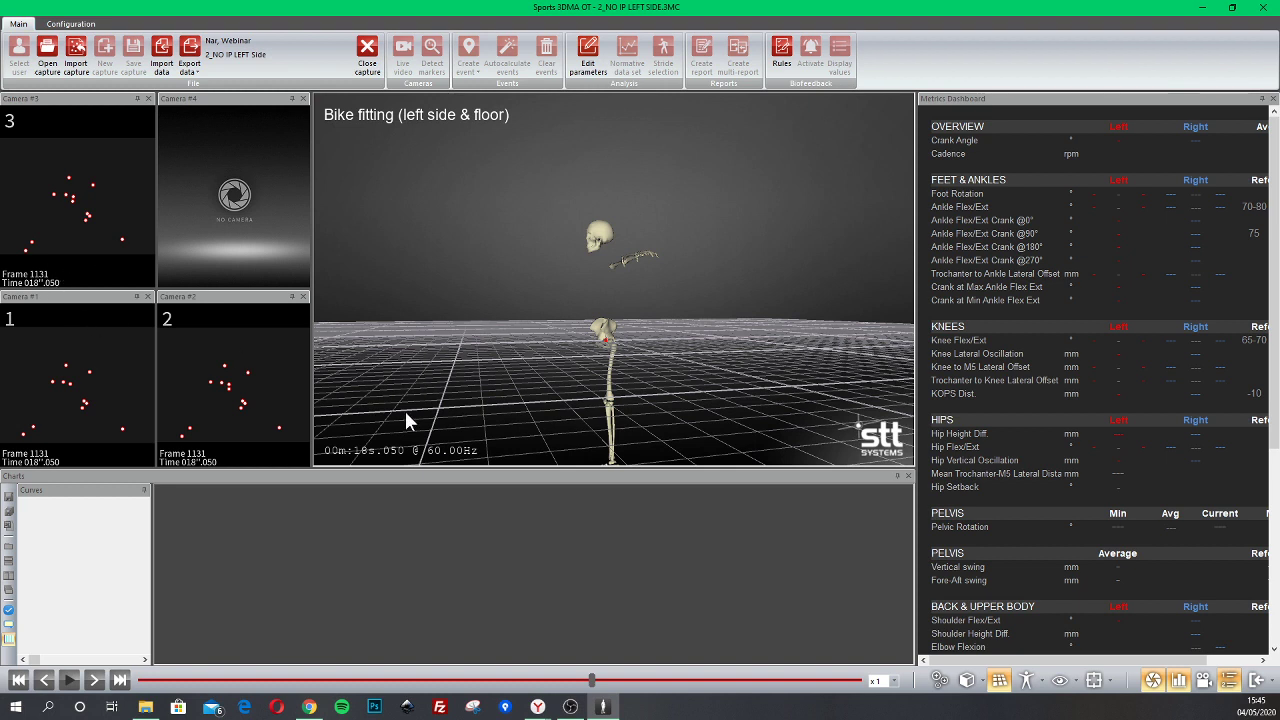
- Return to frame 1 and start manual labeling with the Bike fitting (left side & floor) model, accepting the loss of current data
left_click(70, 23)
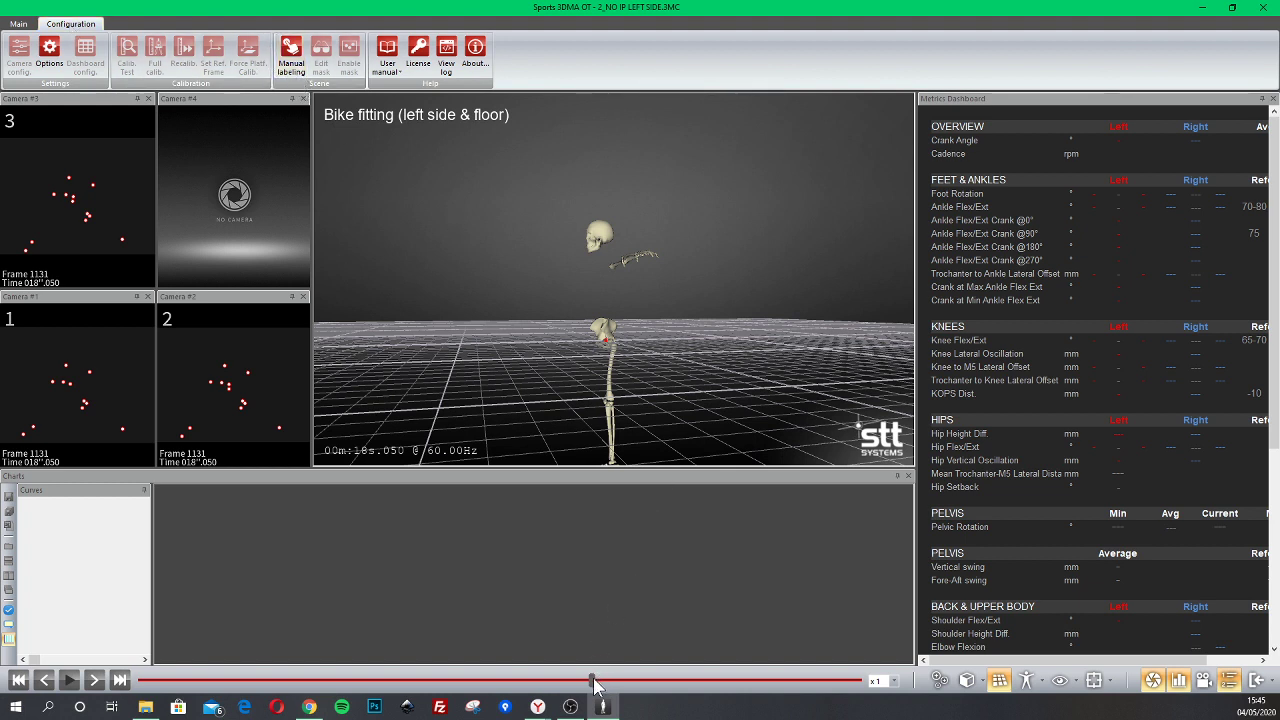
left_click_drag(593, 683, 138, 682)
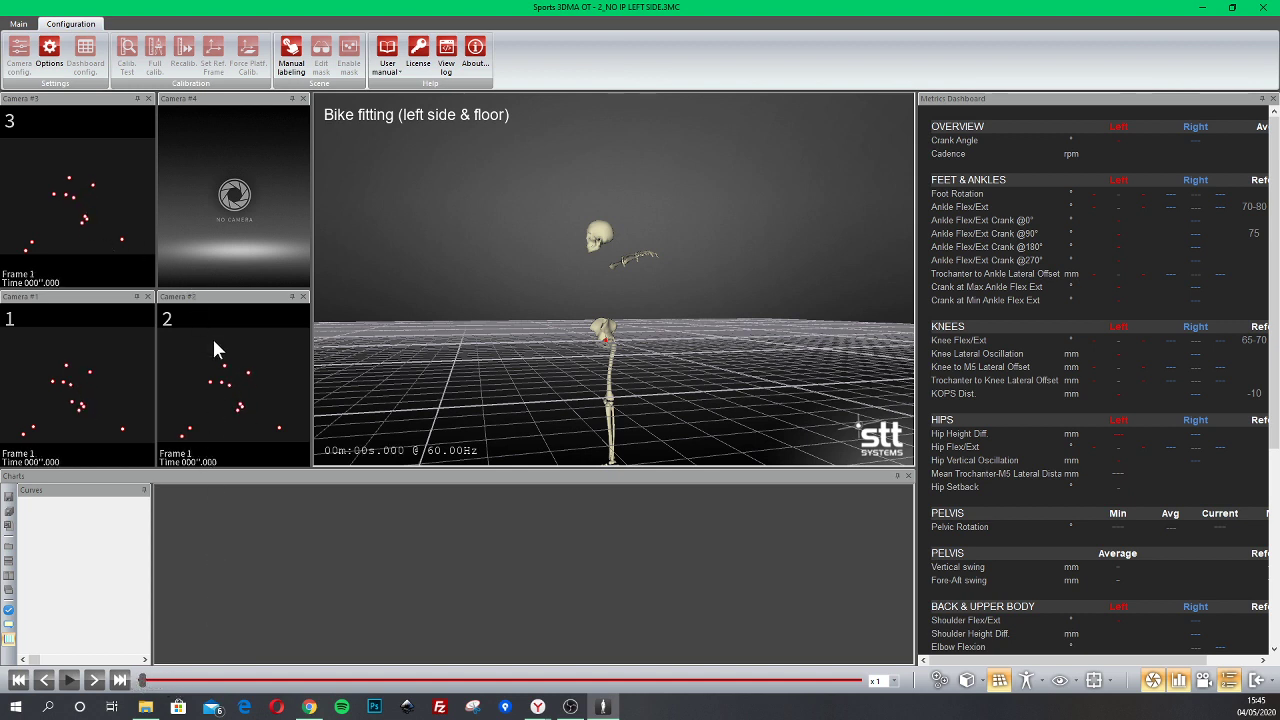
left_click(290, 55)
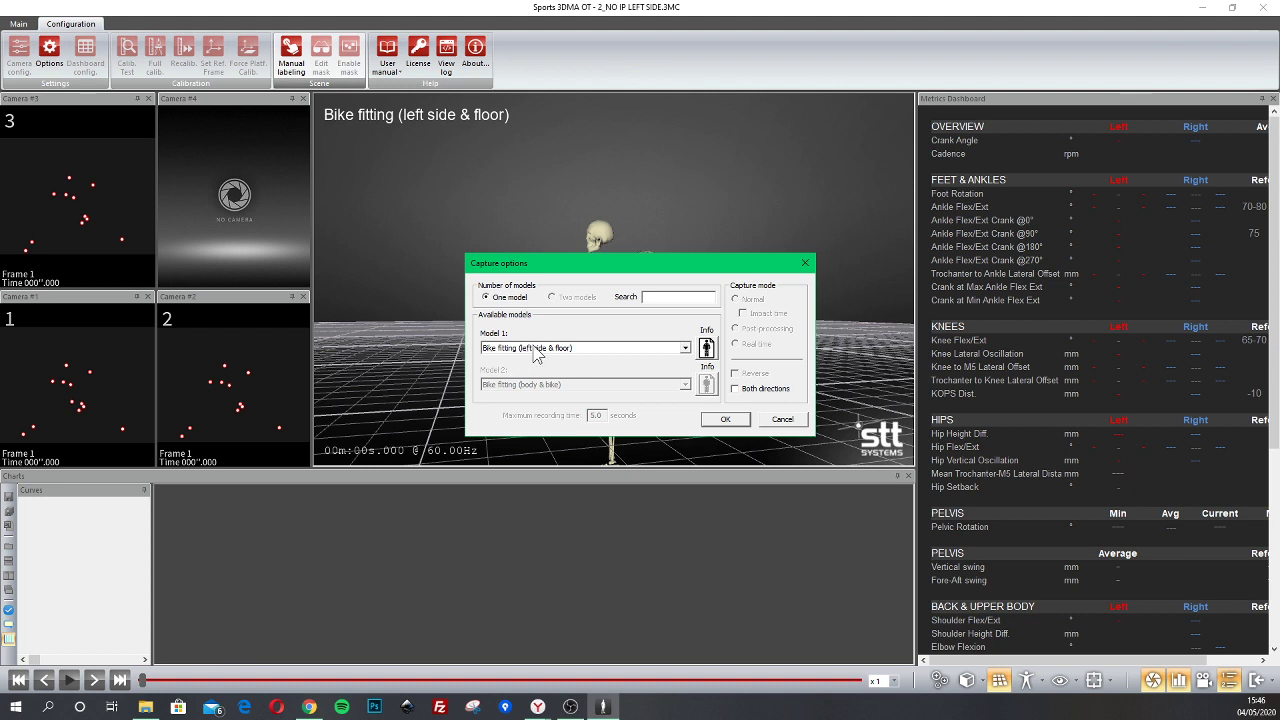
left_click(727, 423)
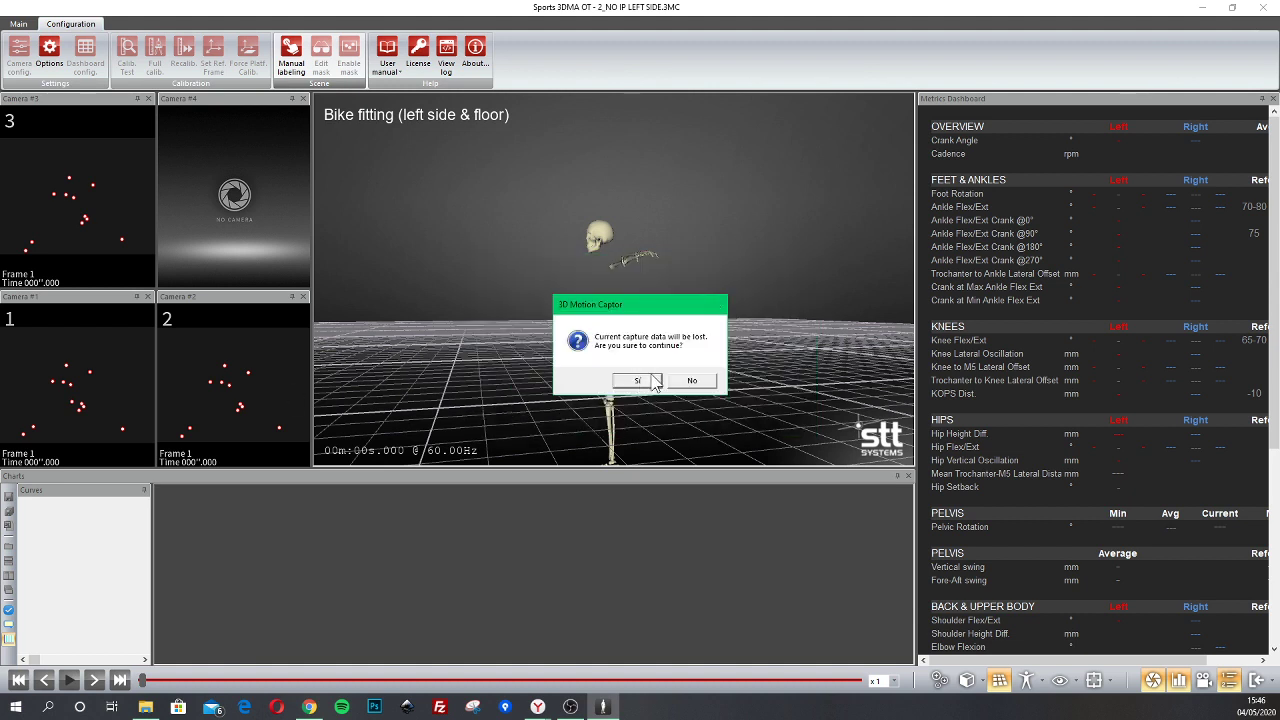
left_click(638, 381)
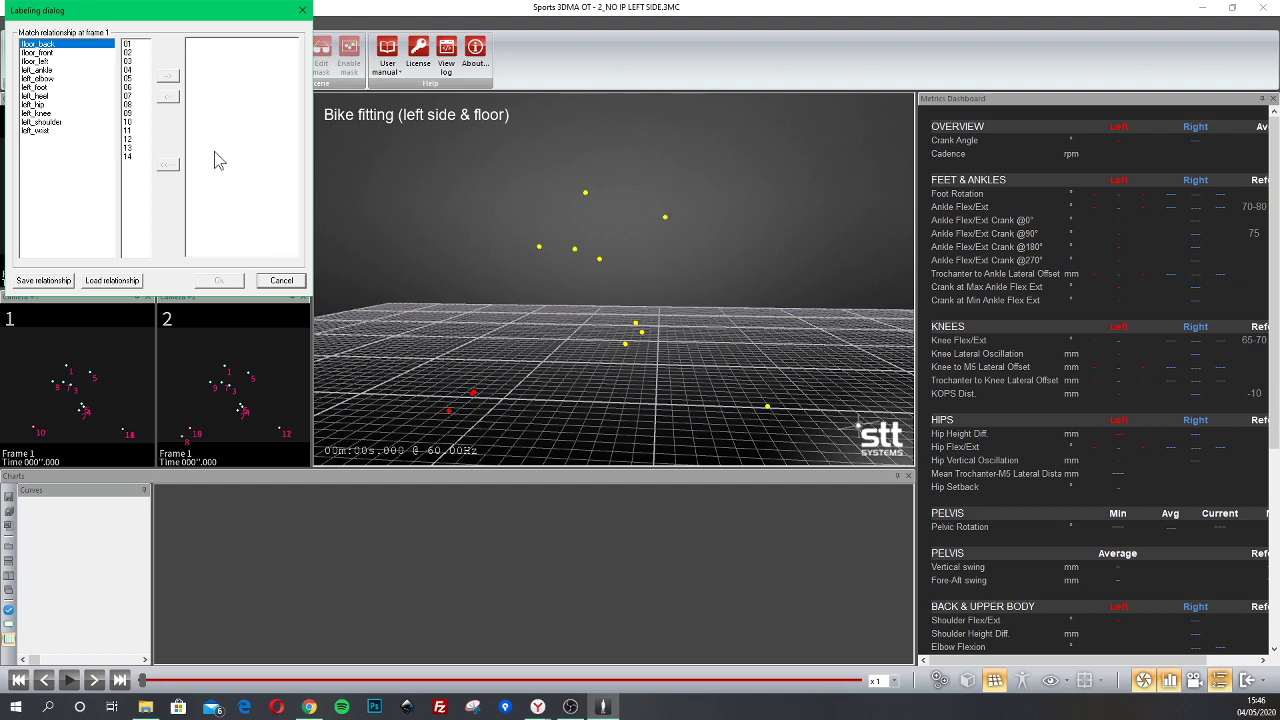
- Hide the charts to enlarge the 3D view and move the labeling dialog away from the markers
left_click_drag(160, 12, 303, 199)
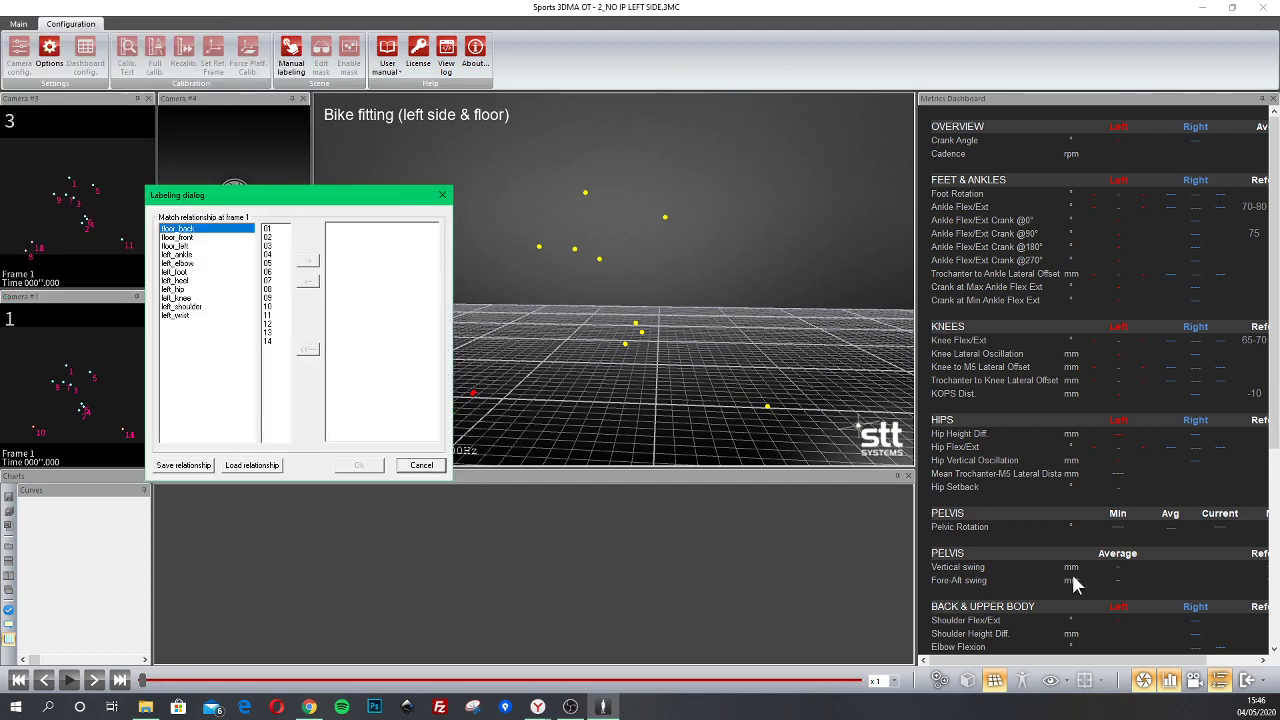
left_click(1169, 680)
left_click_drag(329, 200, 274, 256)
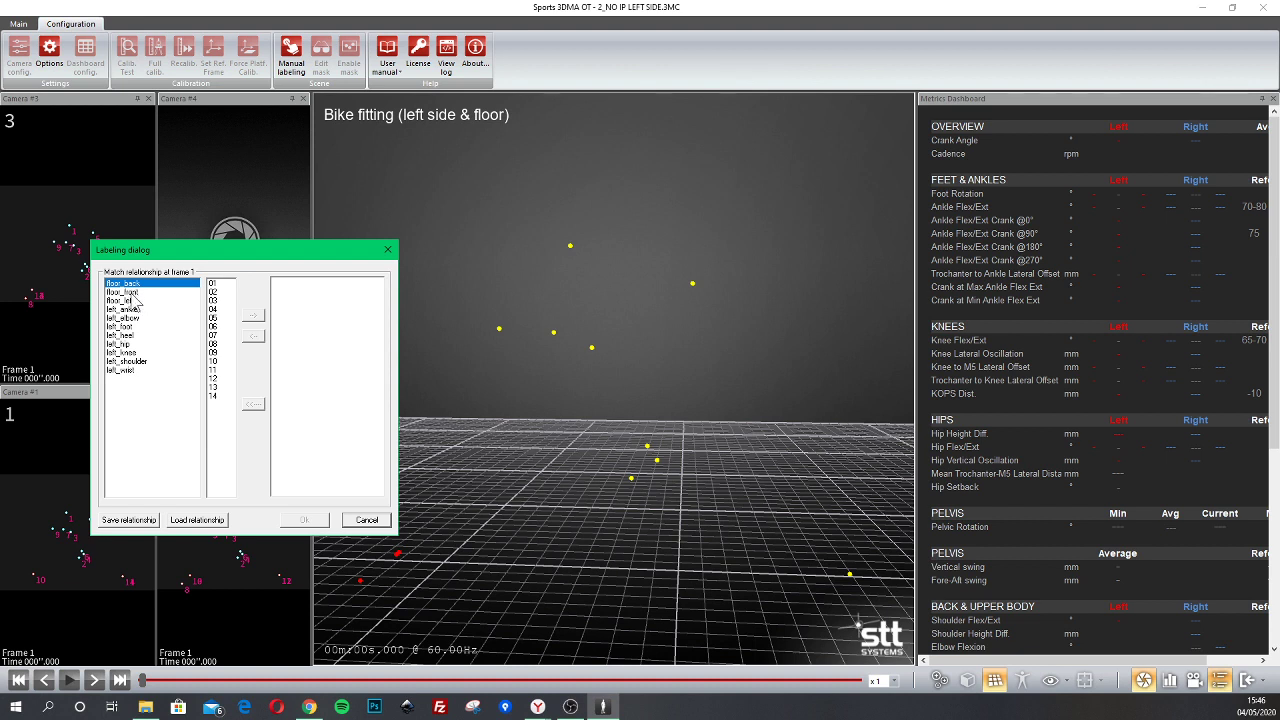
- Select floor_left and highlight markers 02, 03, 05, 07 and 08 one by one to locate them in the camera views
left_click(131, 301)
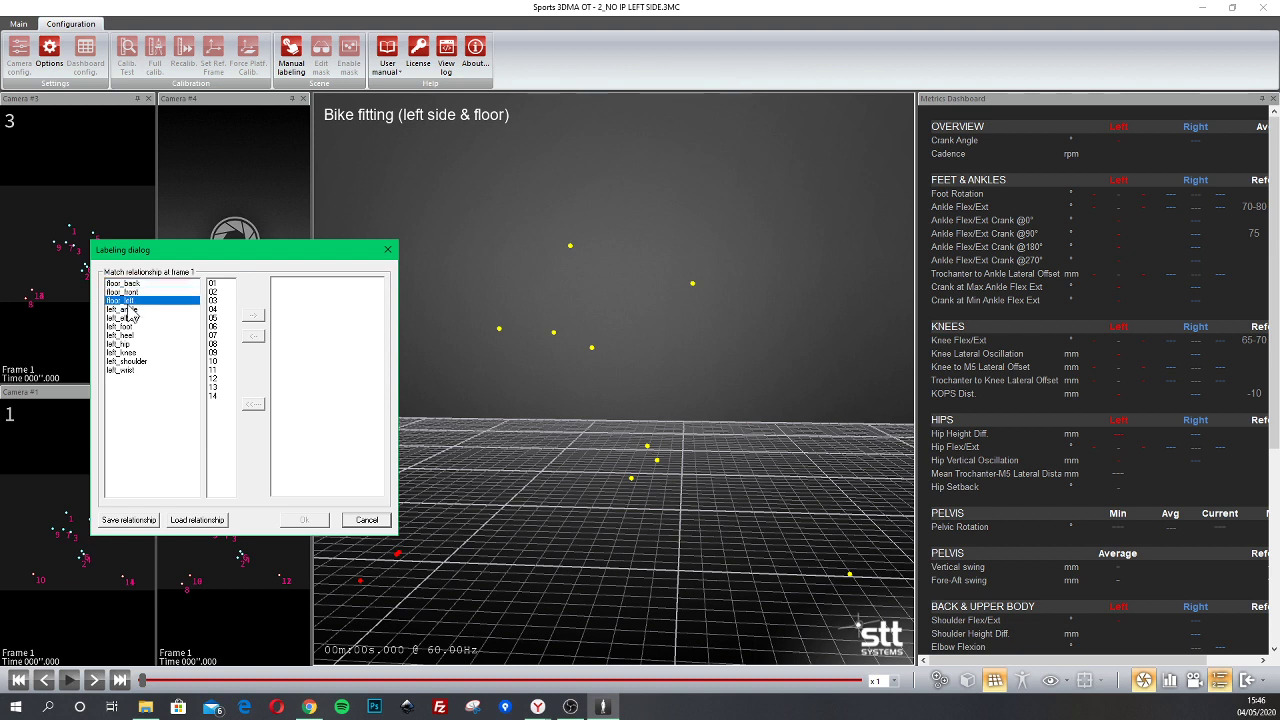
left_click(213, 291)
left_click(213, 300)
left_click(215, 318)
left_click(216, 335)
left_click(217, 344)
- Show the marker numbers in the 3D view, keeping the labeling dialog clear of them and viewing the markers at an angle
left_click_drag(213, 250, 281, 110)
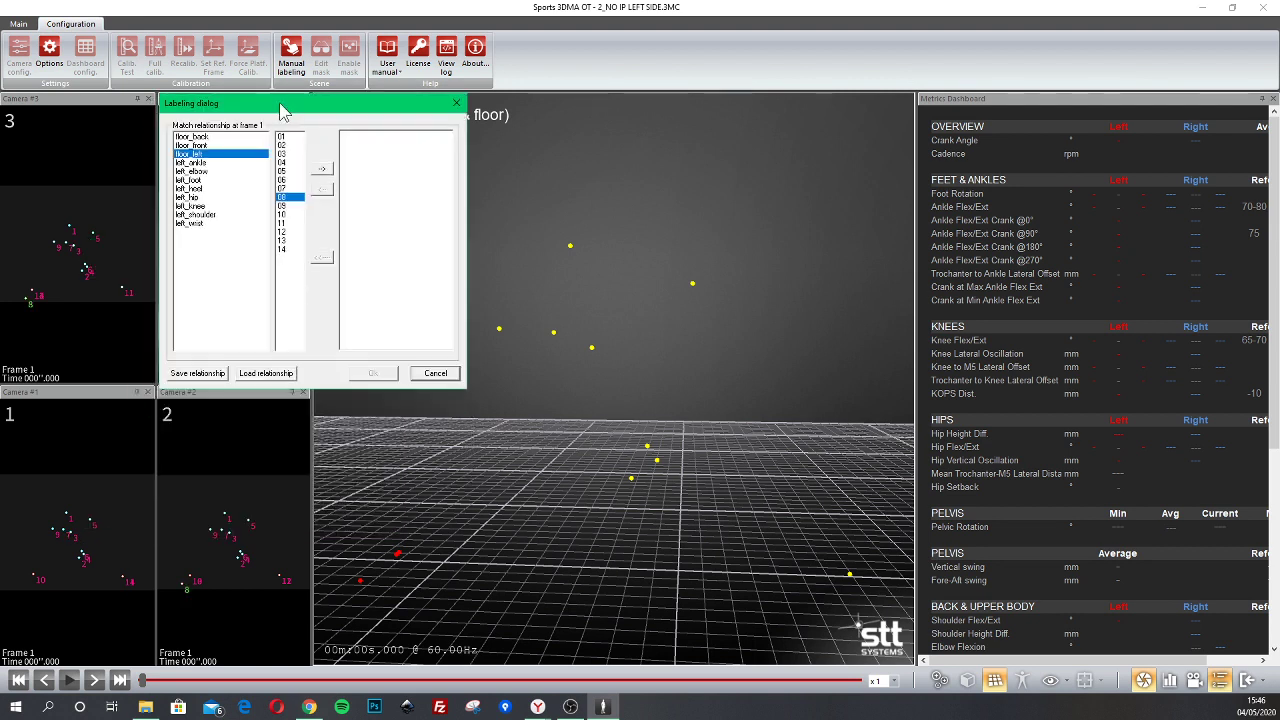
left_click(940, 680)
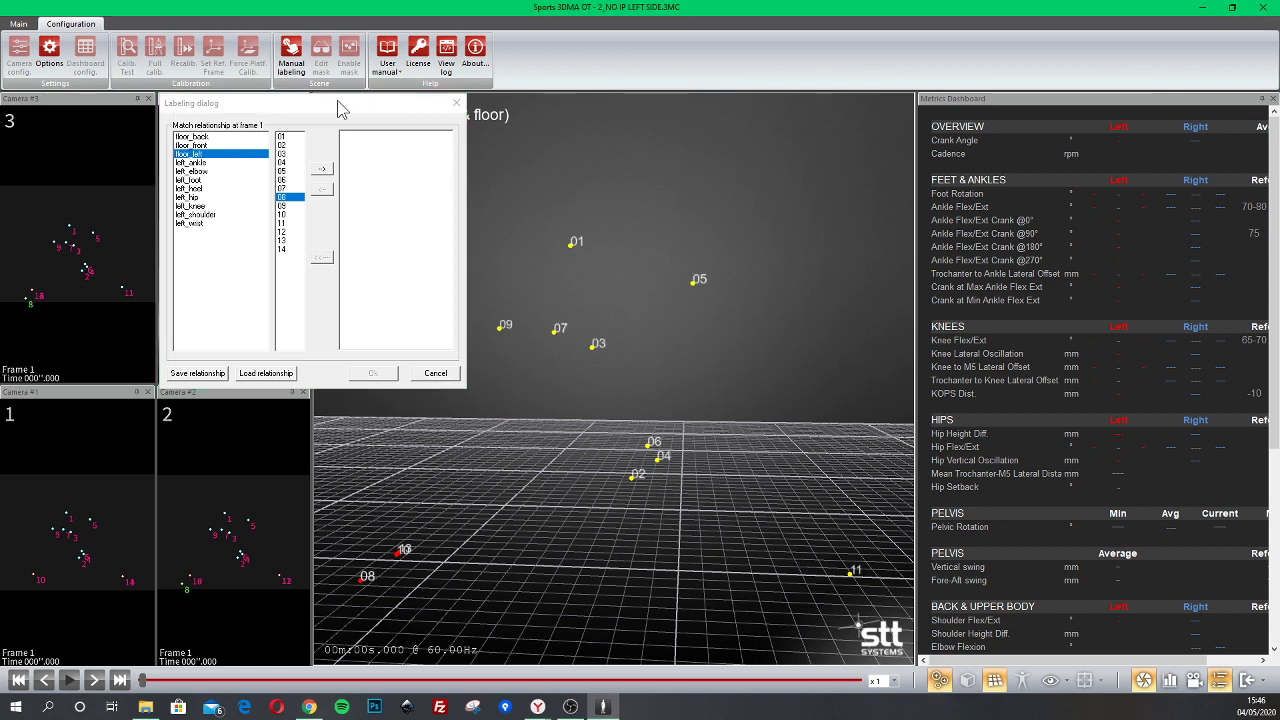
left_click_drag(337, 100, 239, 118)
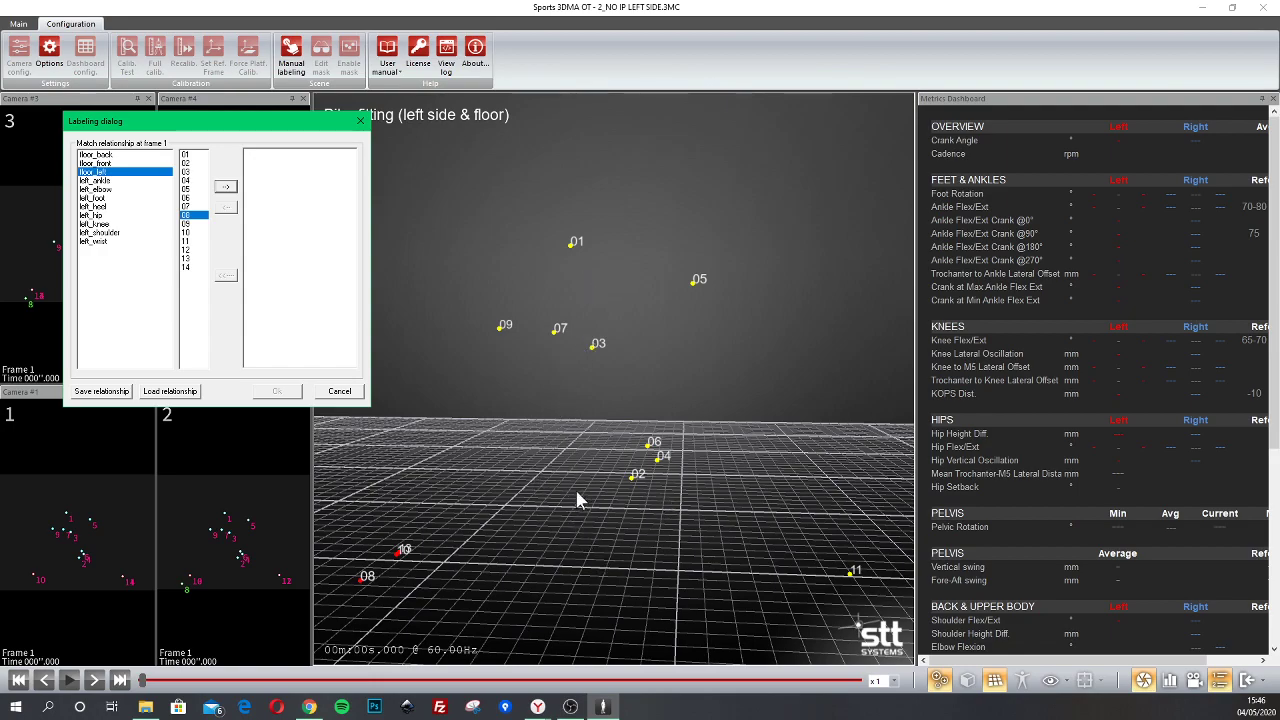
left_click_drag(557, 495, 706, 498)
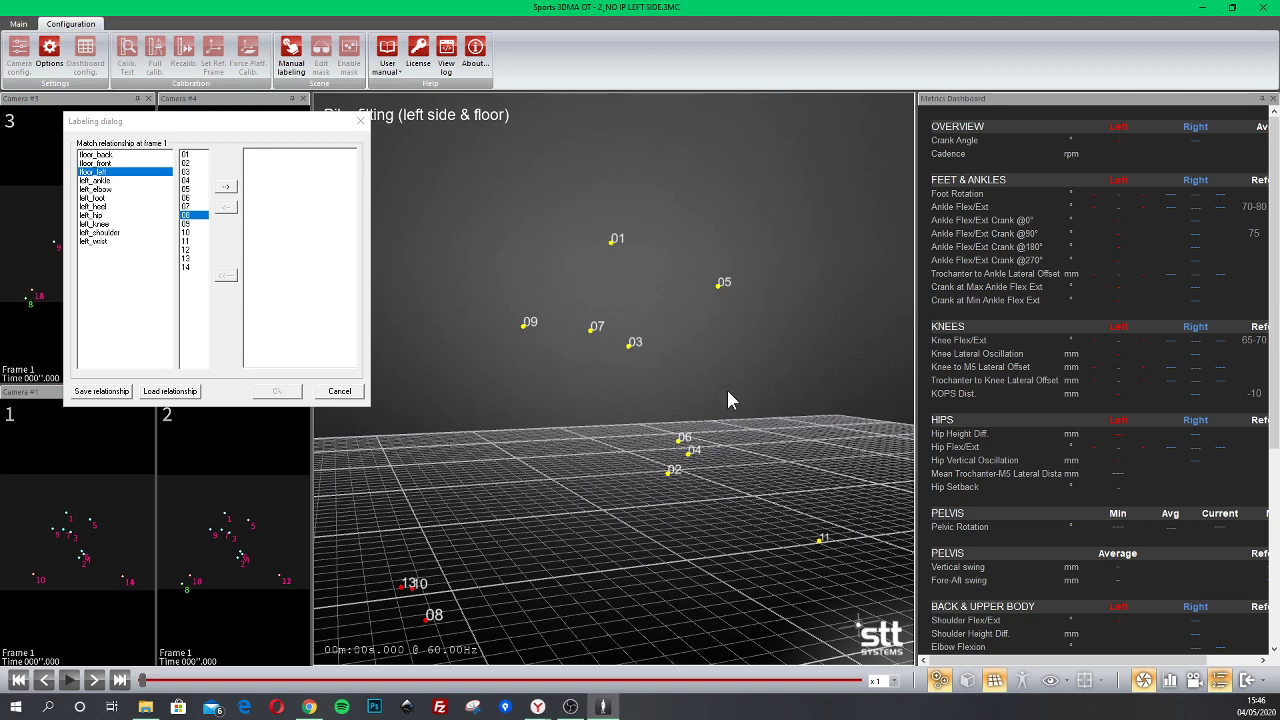
- Match the floor_back label with marker 11
left_click(117, 164)
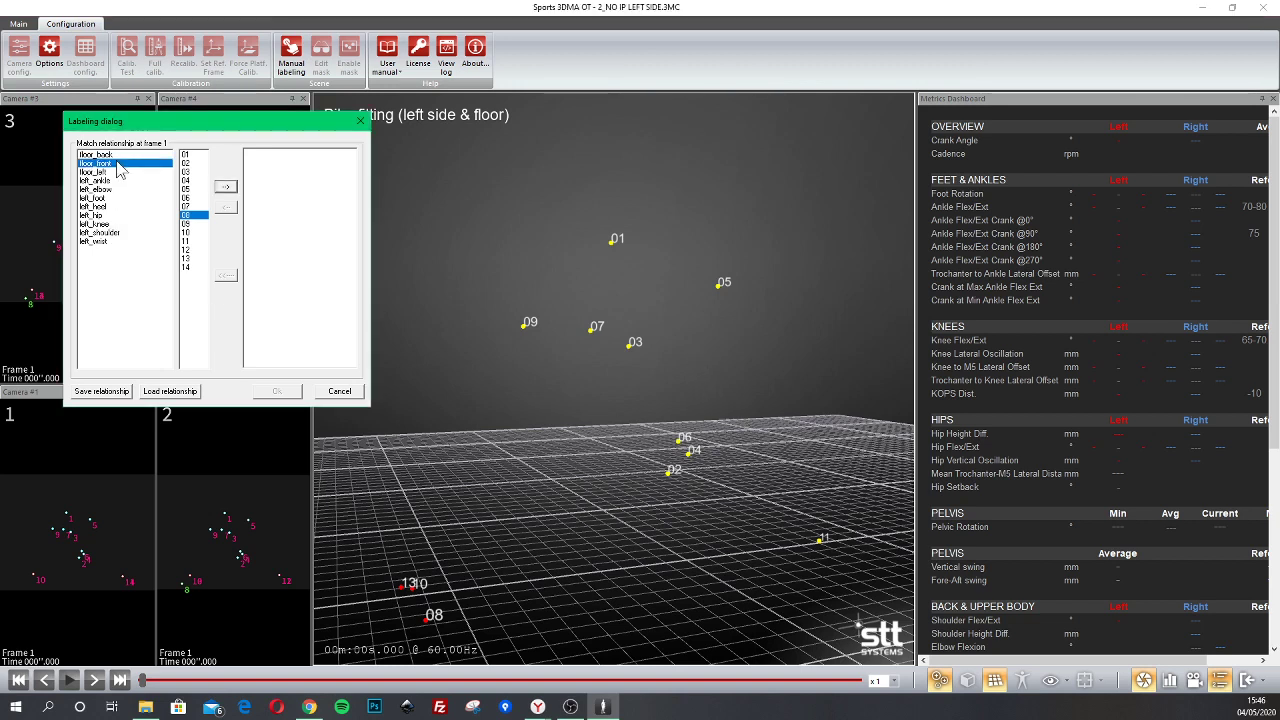
left_click(112, 232)
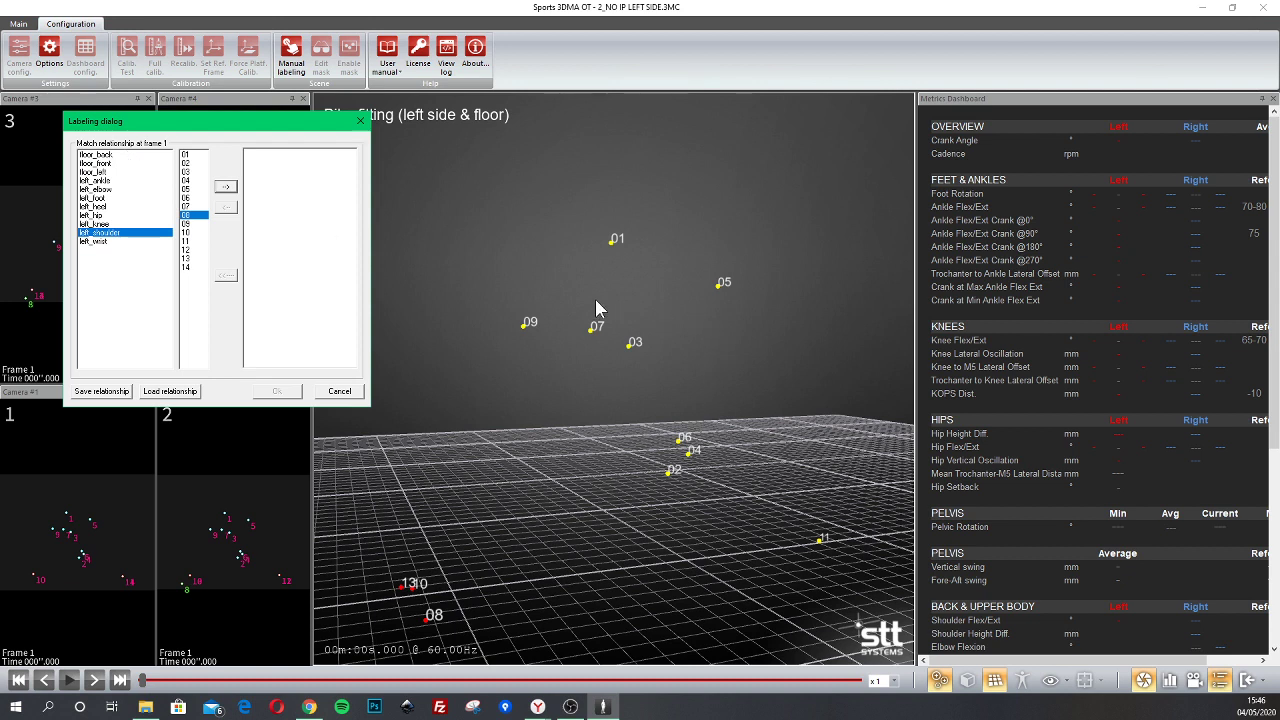
left_click(110, 155)
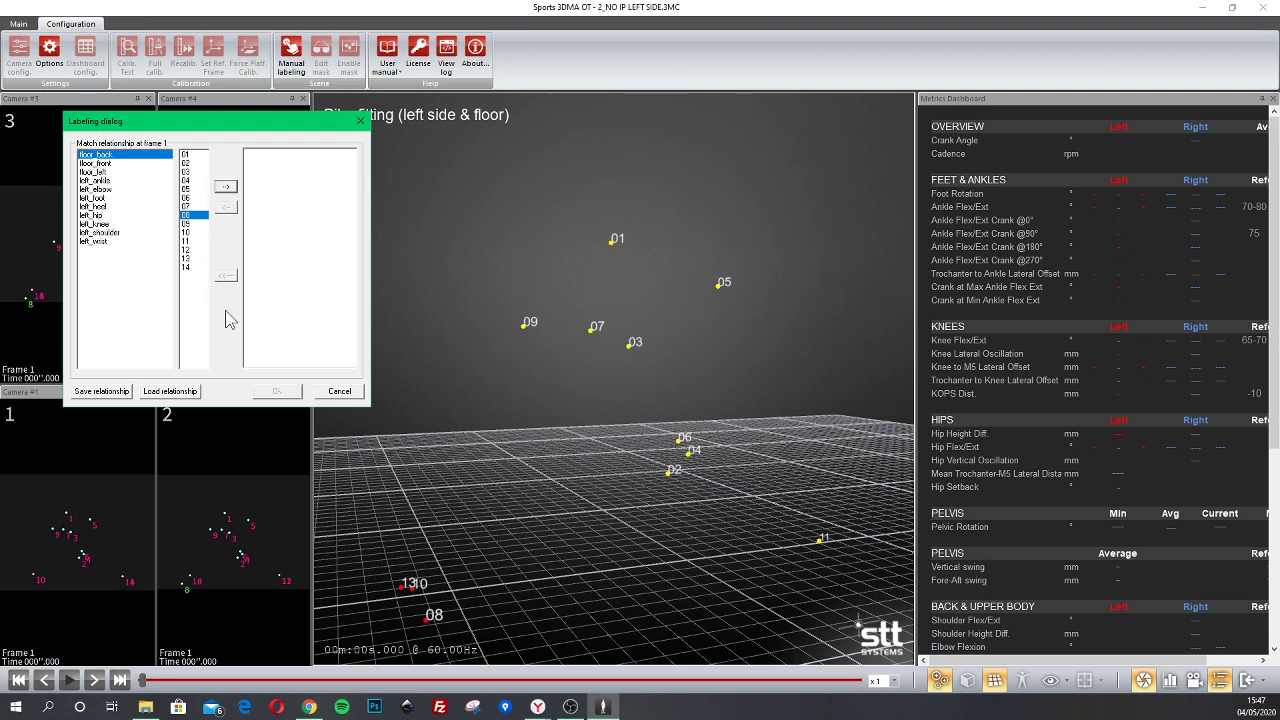
left_click(185, 241)
left_click(228, 187)
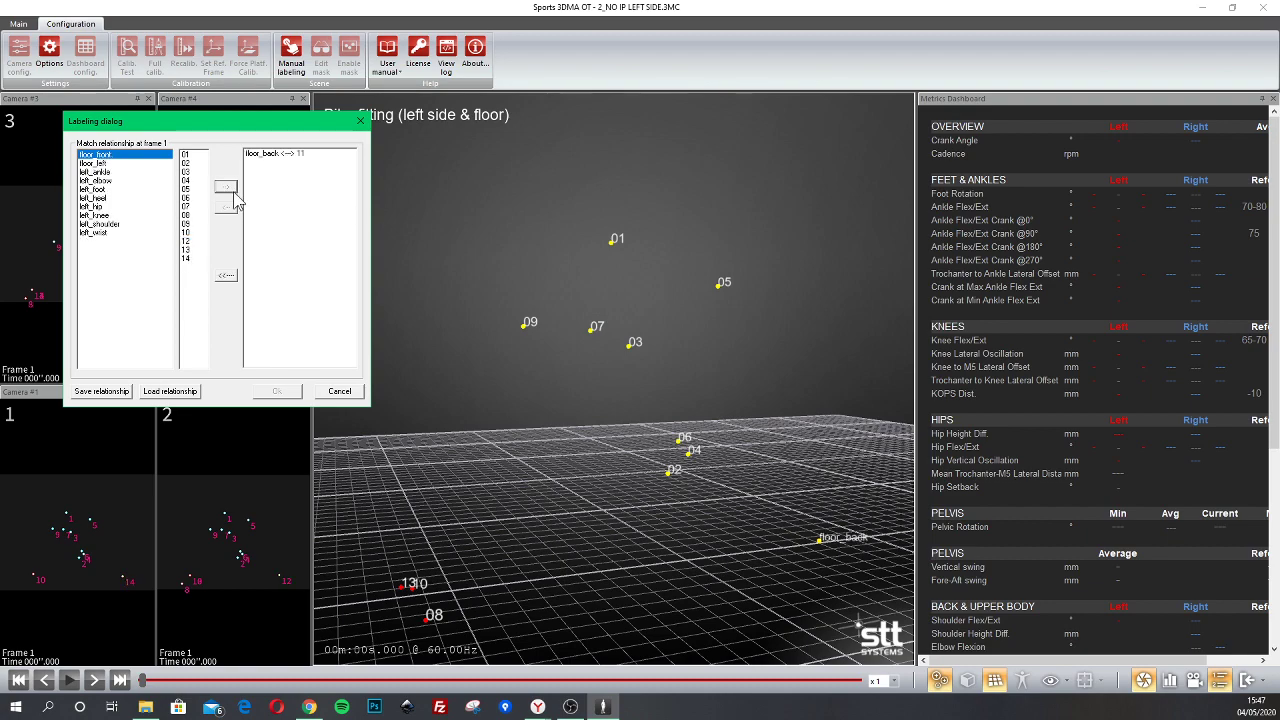
- Match the floor_front label with marker 10 and floor_left with marker 08
left_click_drag(830, 527, 453, 413)
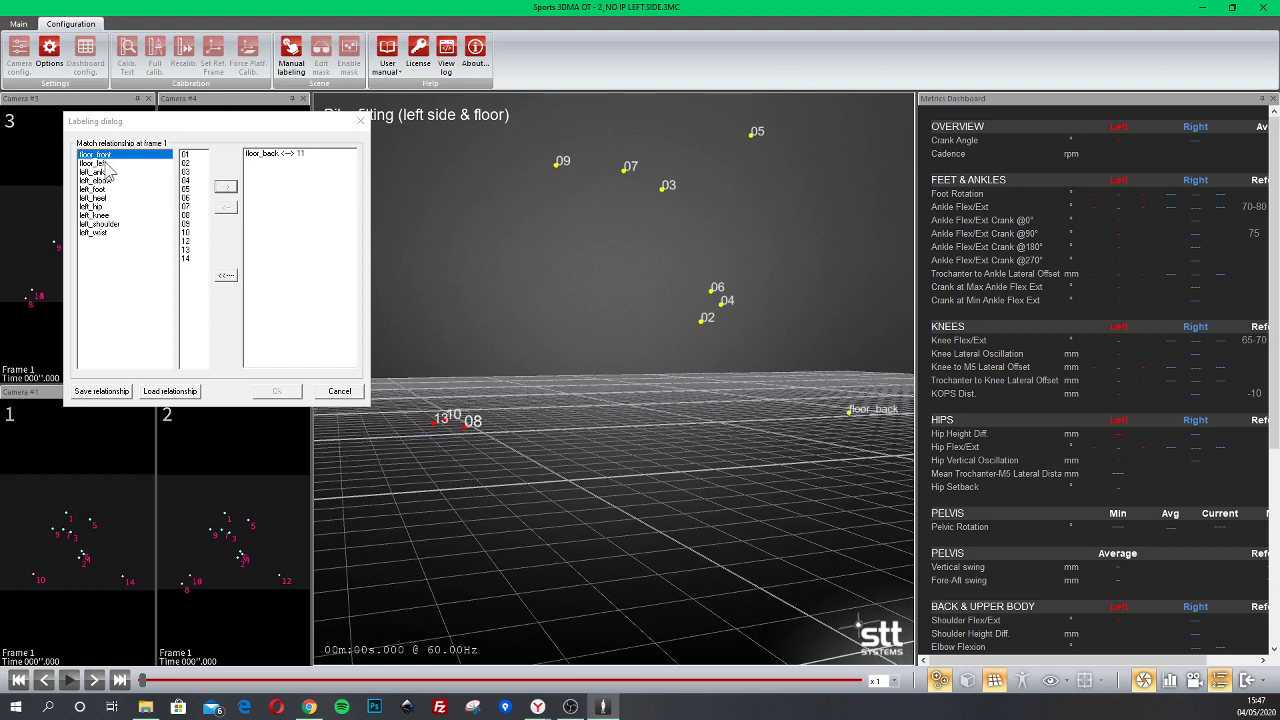
left_click(190, 233)
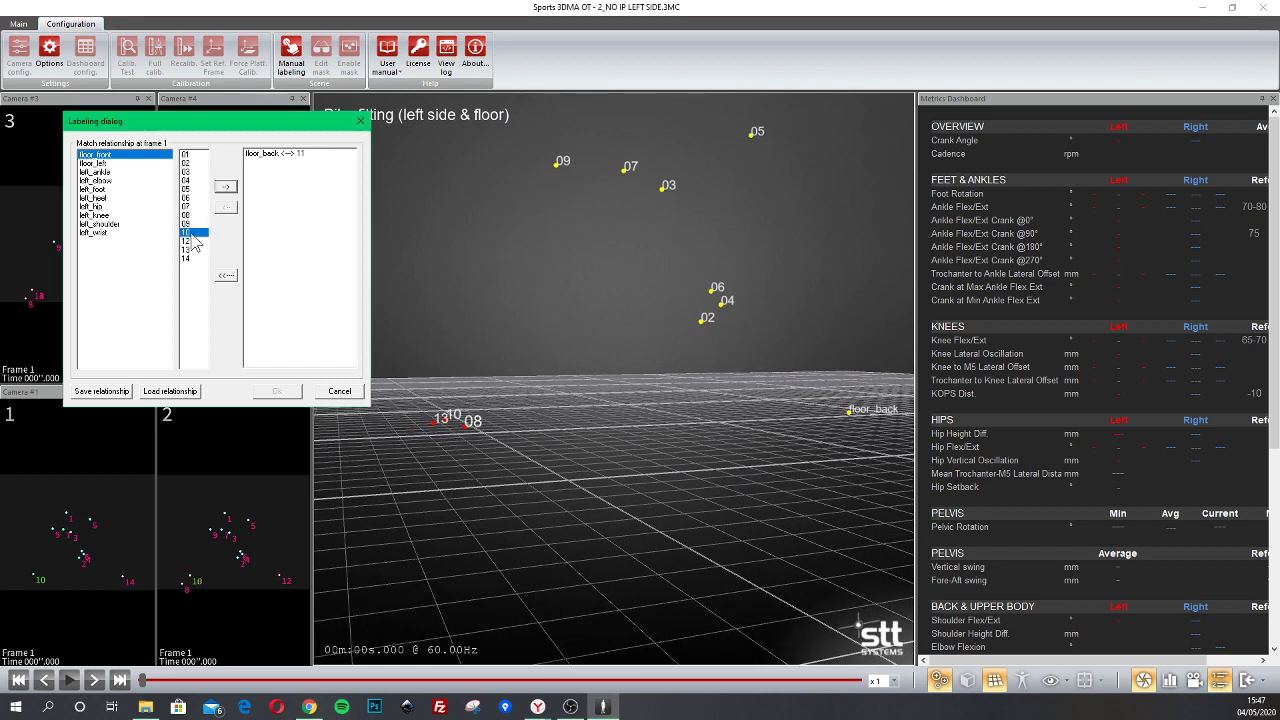
left_click(226, 188)
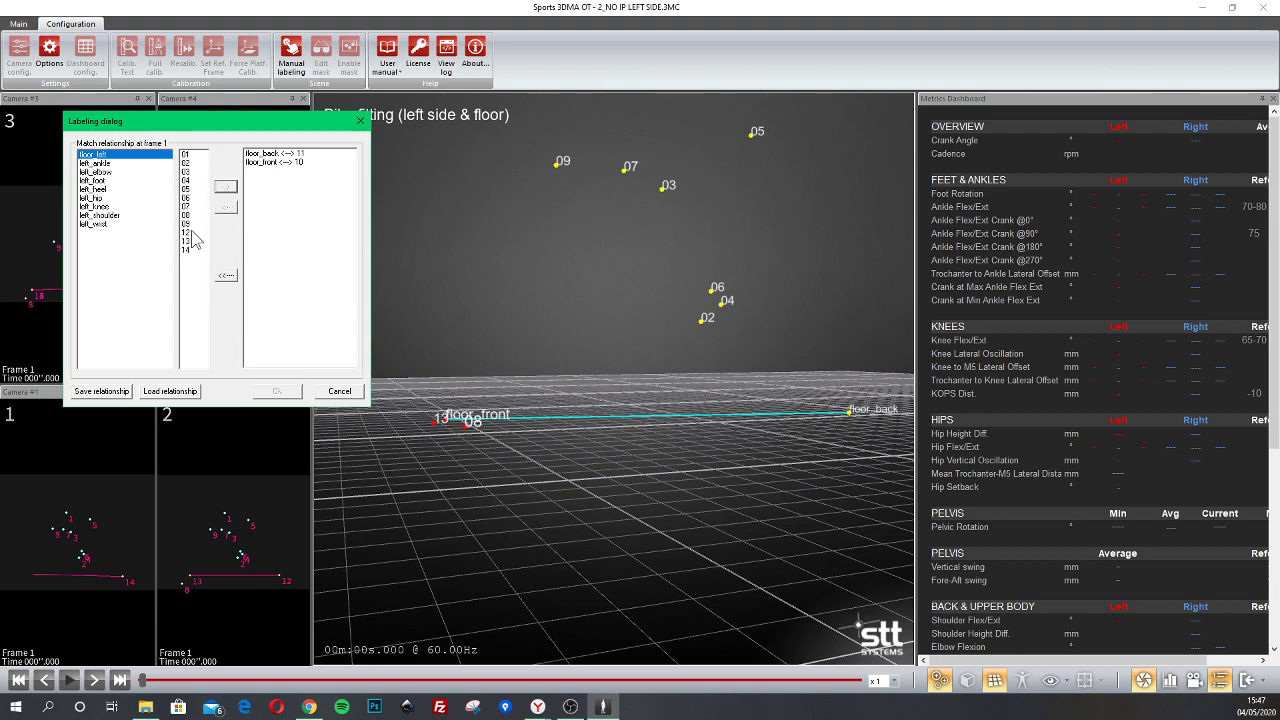
left_click(186, 215)
left_click(226, 187)
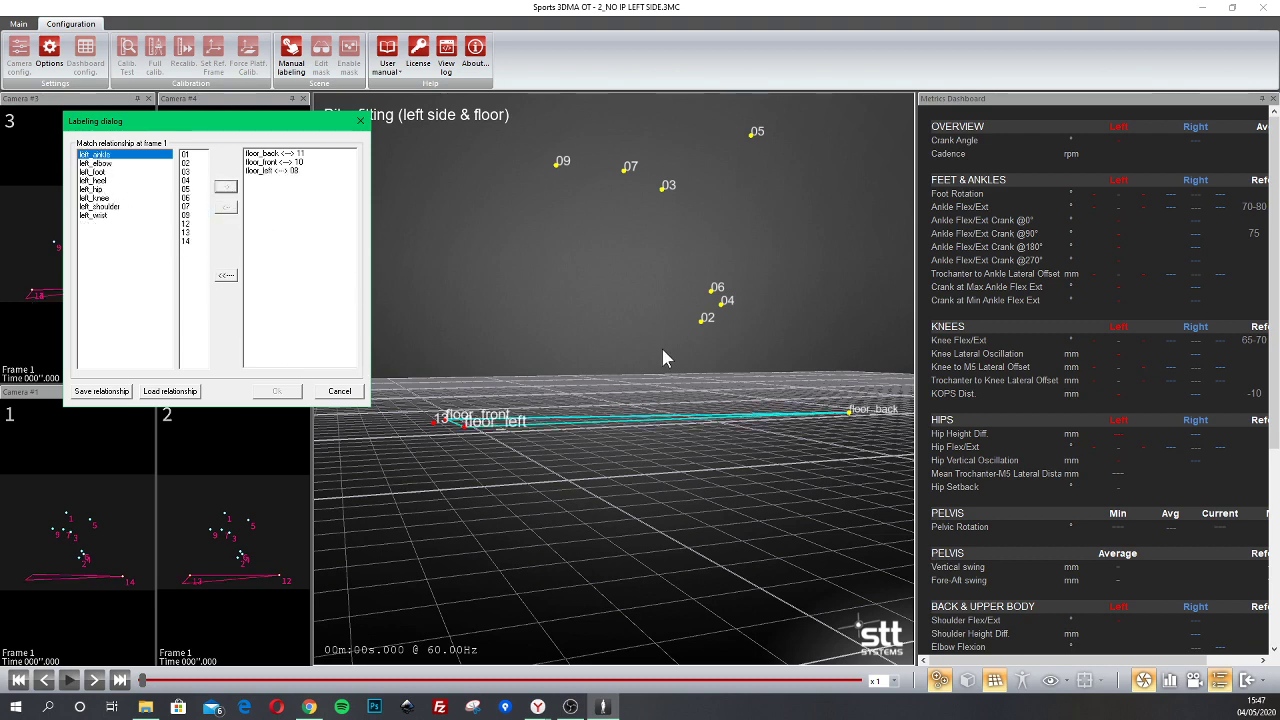
- Match the left_ankle label with marker 06 and left_elbow with marker 07, checking the marker layout in 3D
left_click_drag(661, 345, 589, 326)
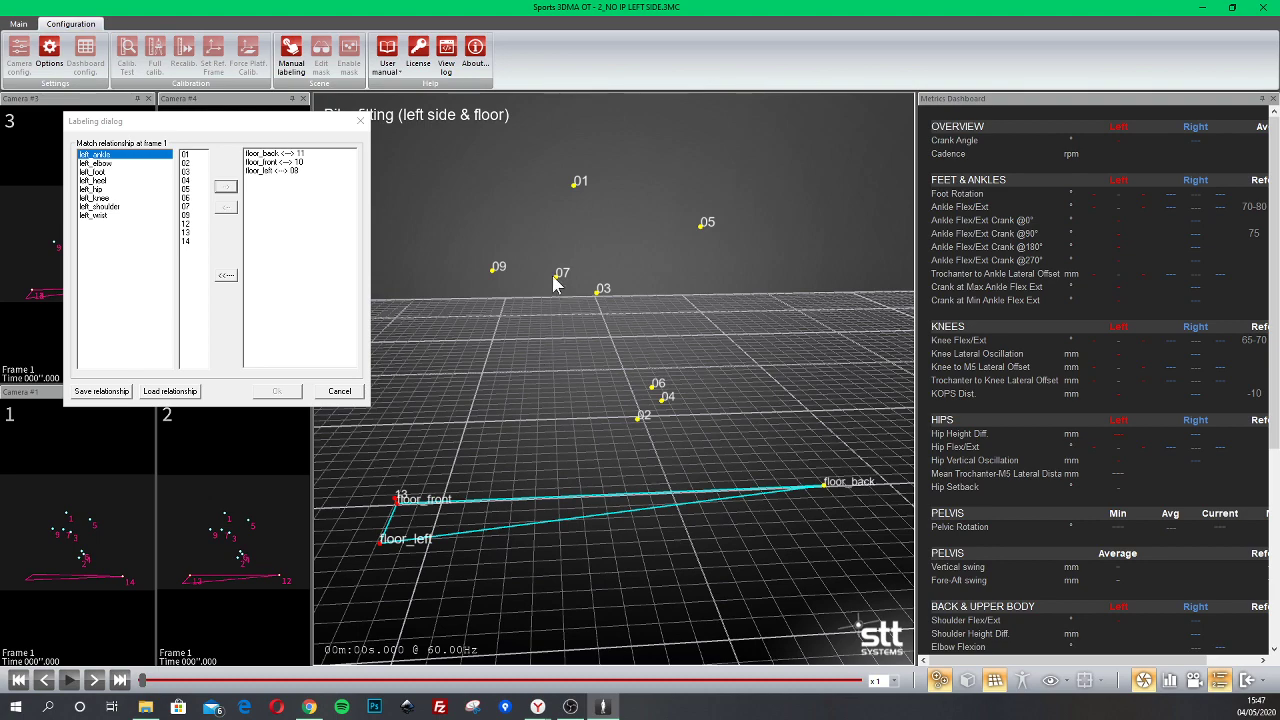
left_click_drag(552, 427, 603, 404)
left_click_drag(579, 454, 589, 402)
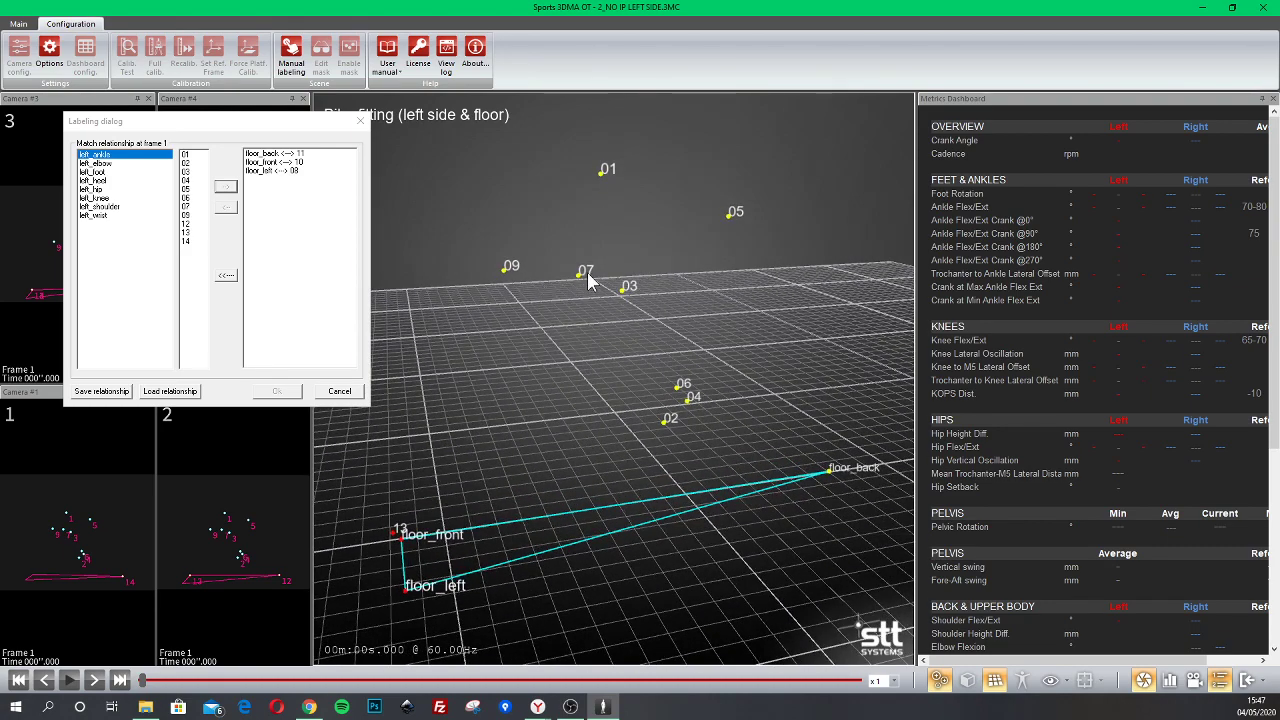
left_click_drag(590, 285, 581, 262)
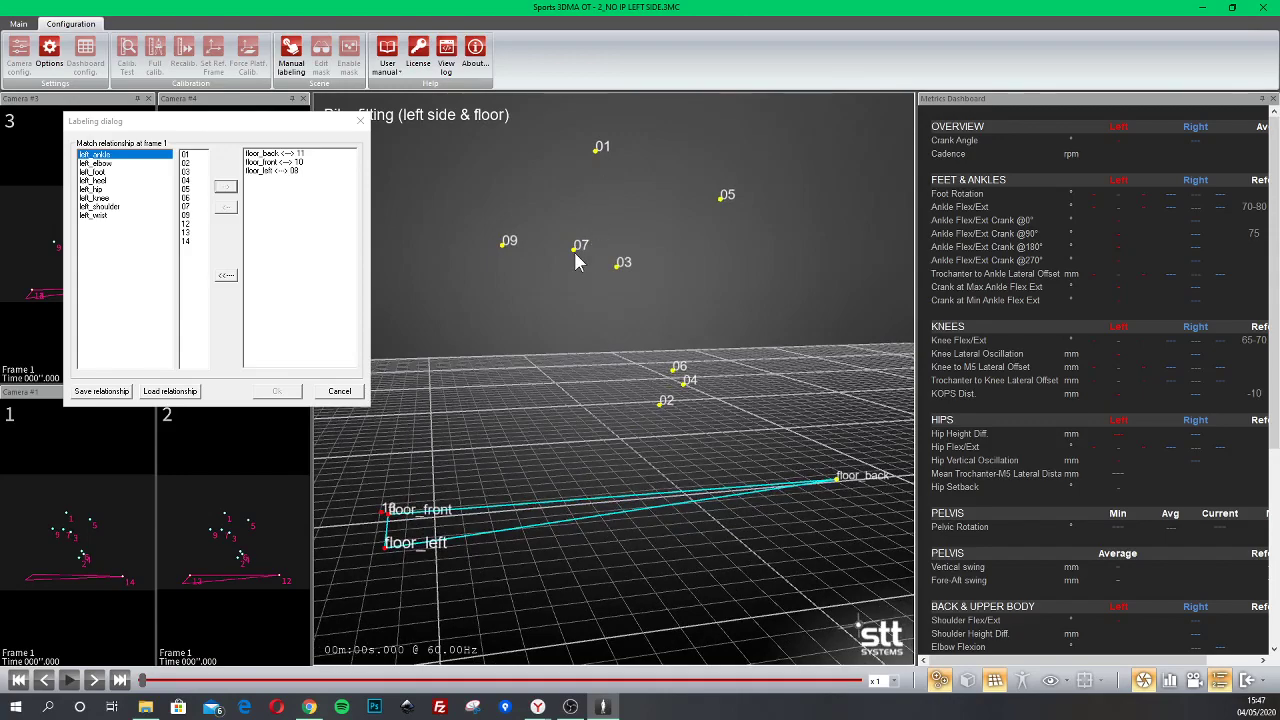
left_click_drag(543, 383, 449, 512)
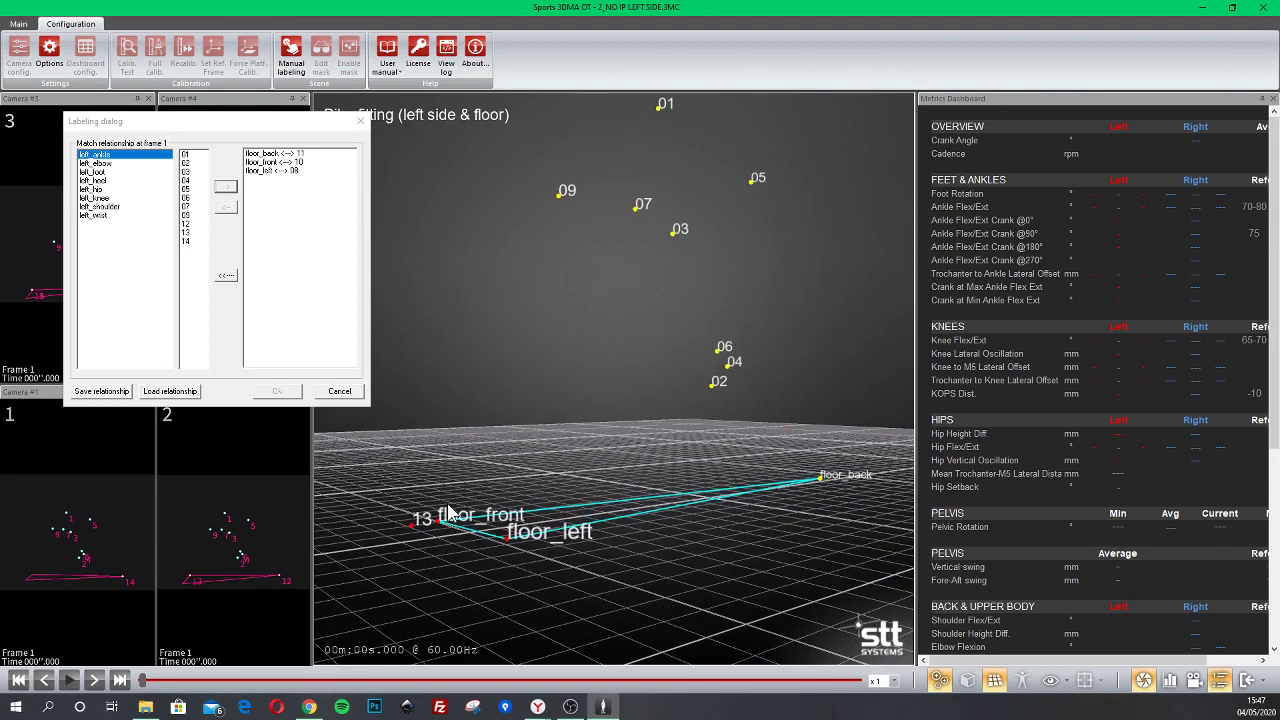
left_click_drag(476, 443, 559, 355)
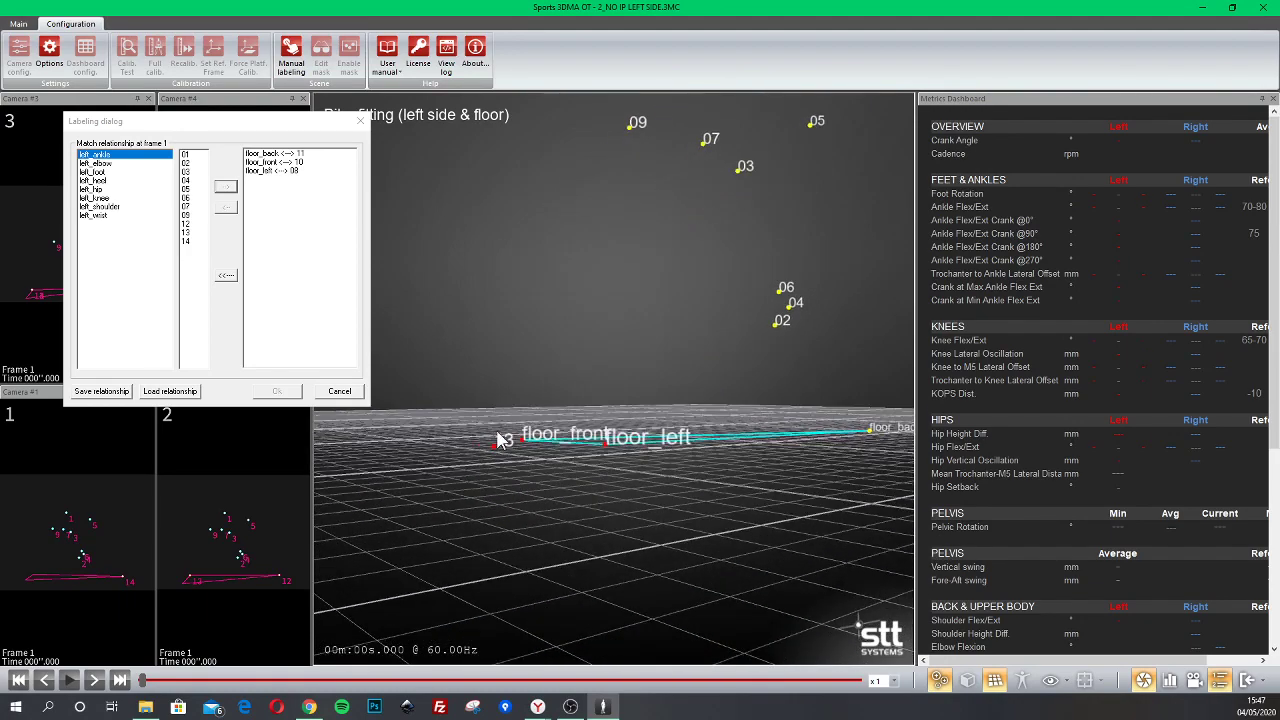
left_click_drag(511, 450, 547, 314)
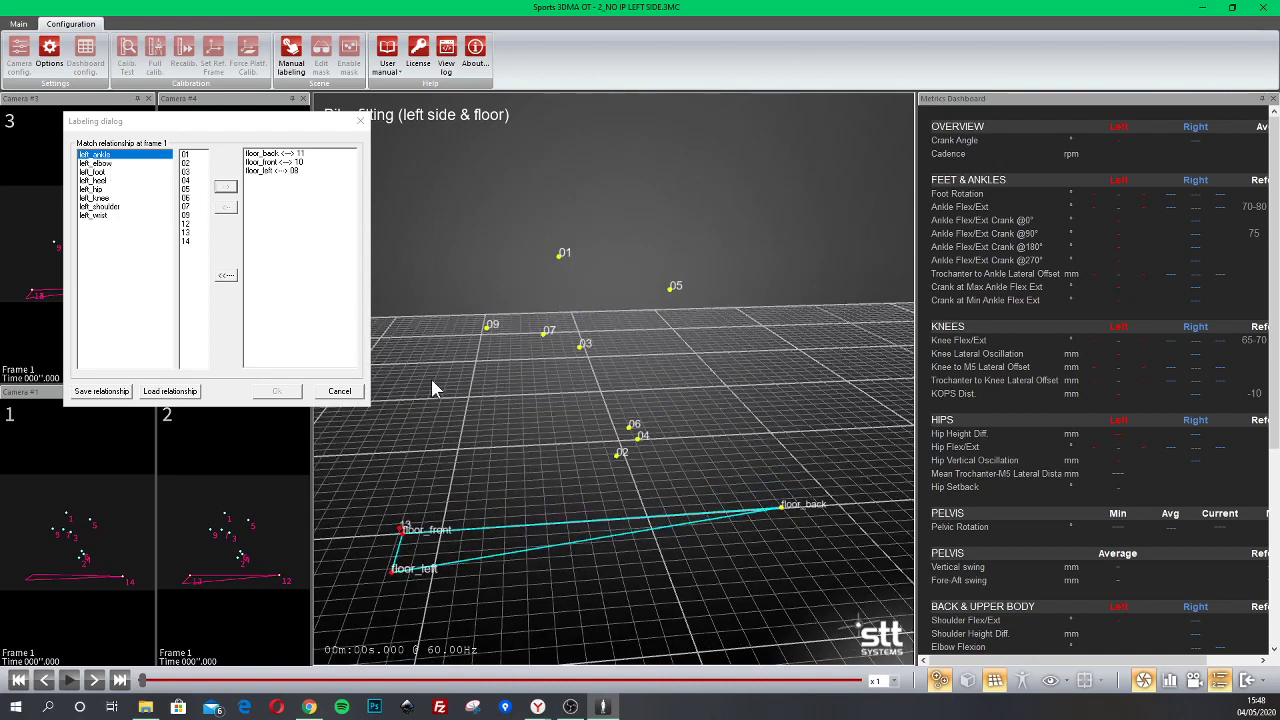
double_click(186, 198)
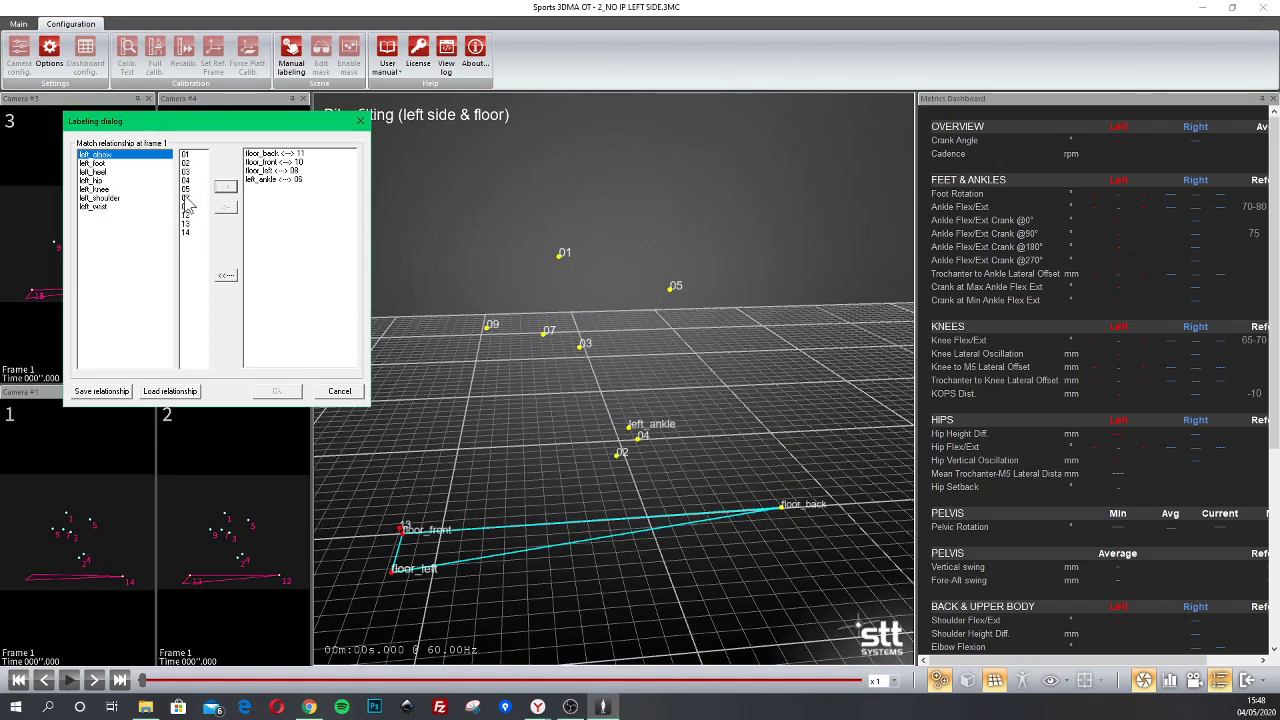
double_click(188, 200)
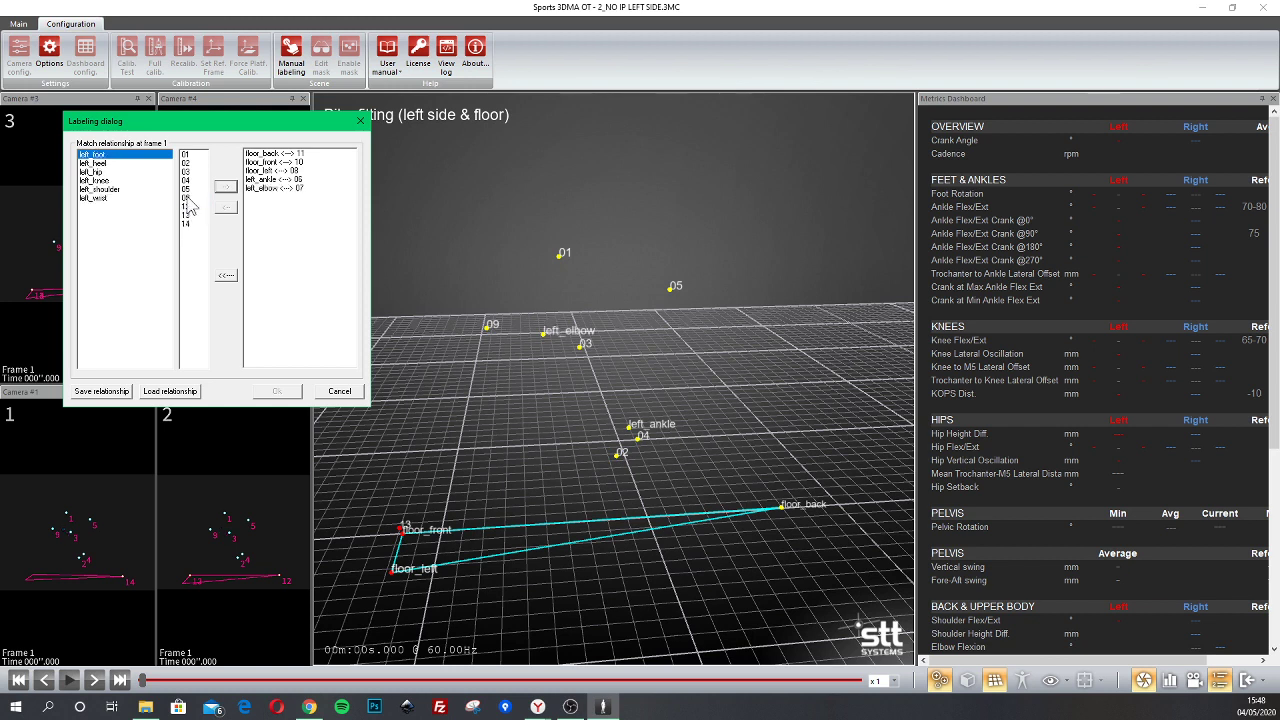
- Match left_foot with marker 02, removing its mistaken match with marker 01, and match left_heel with marker 04
double_click(185, 156)
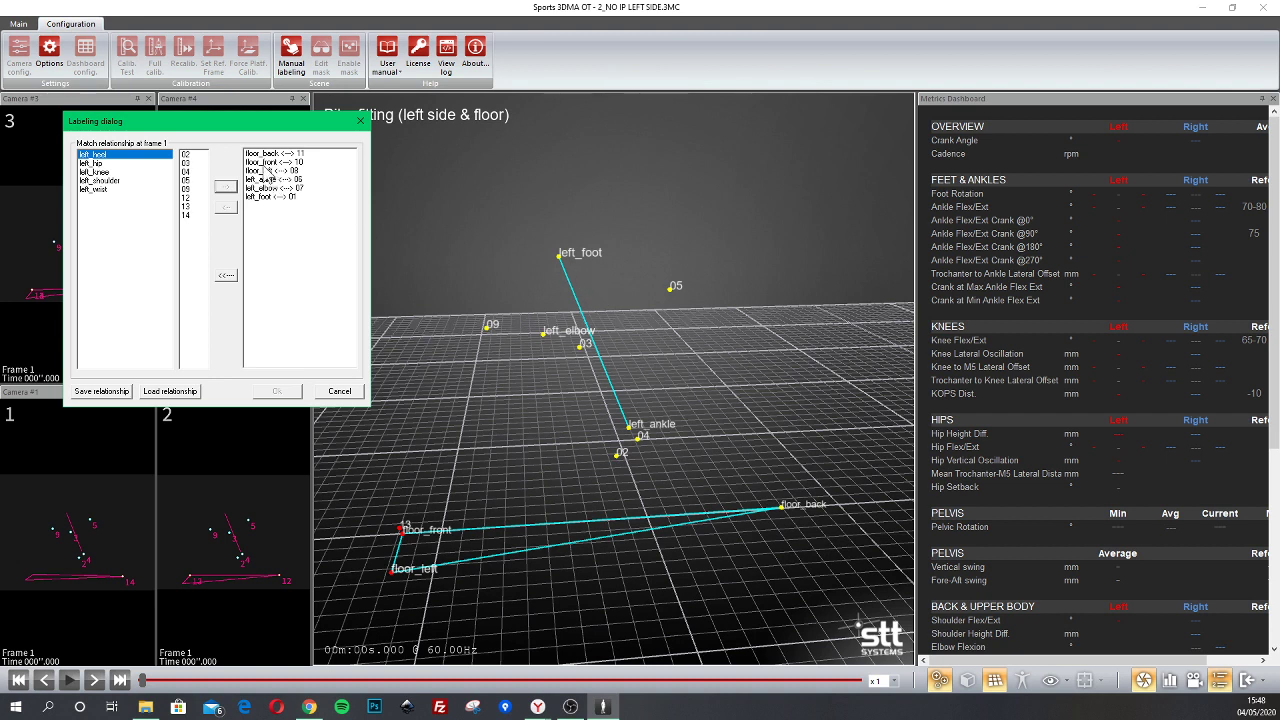
double_click(275, 198)
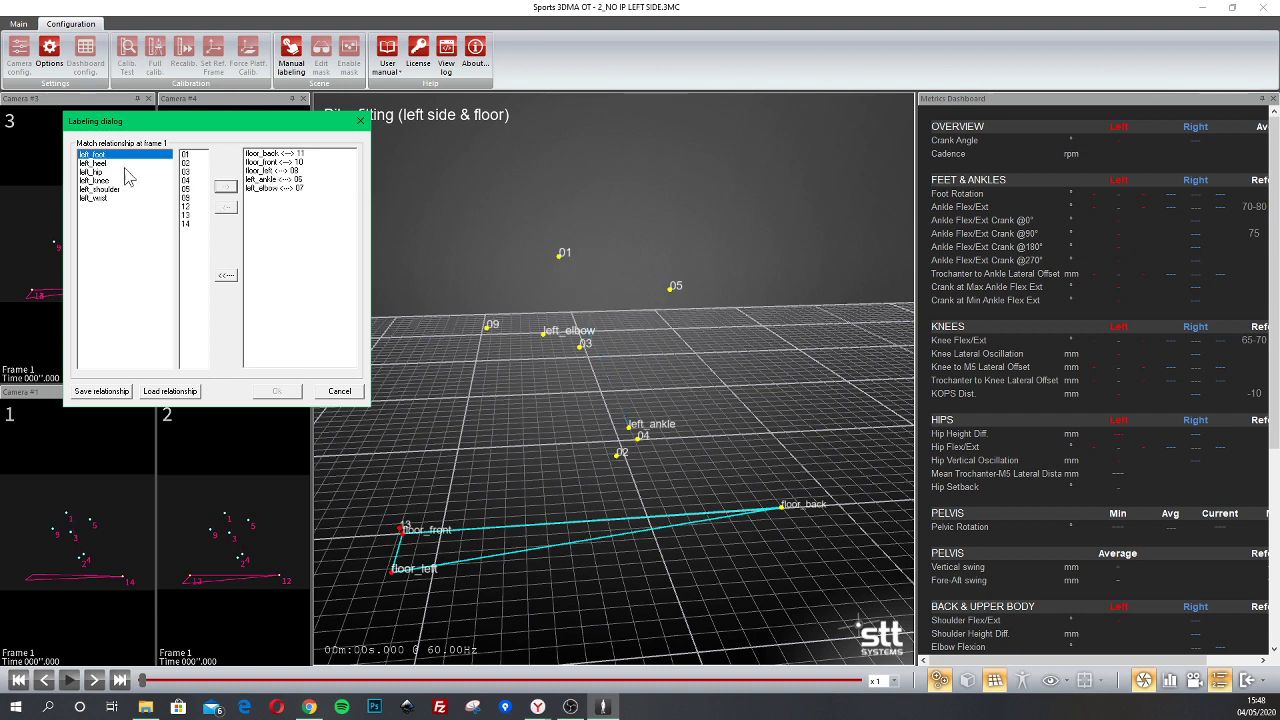
double_click(187, 163)
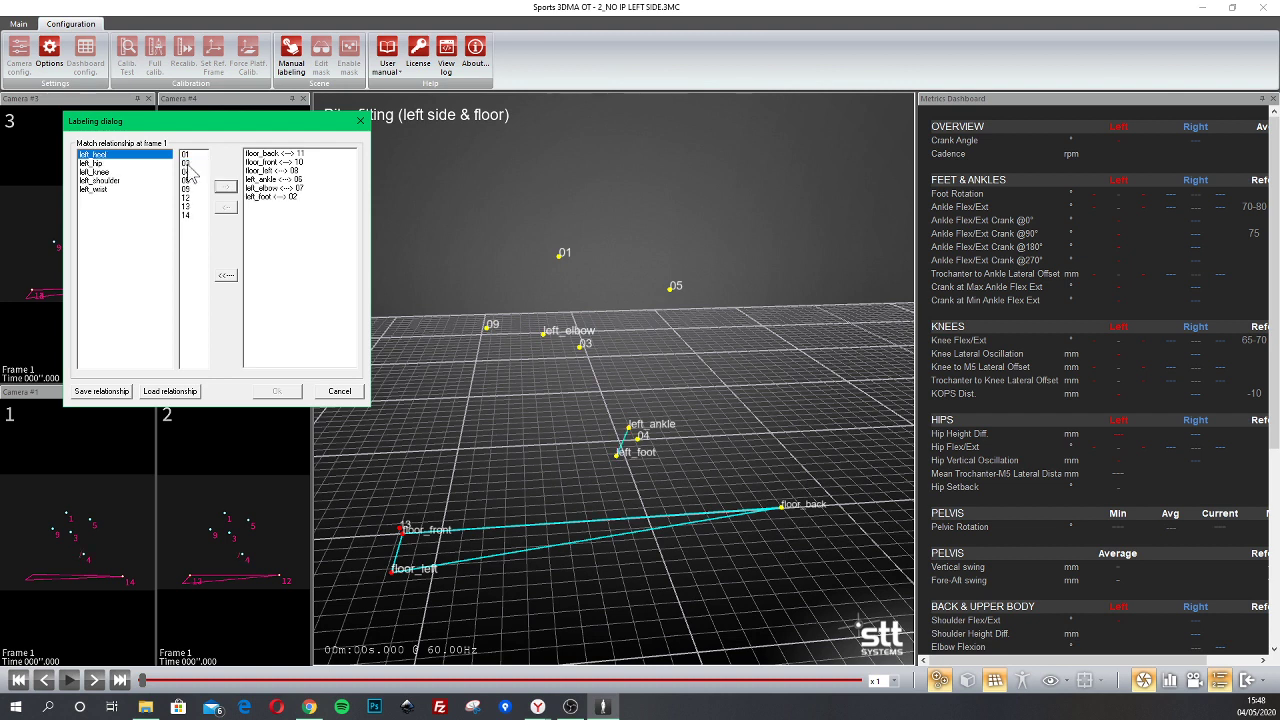
left_click(280, 180)
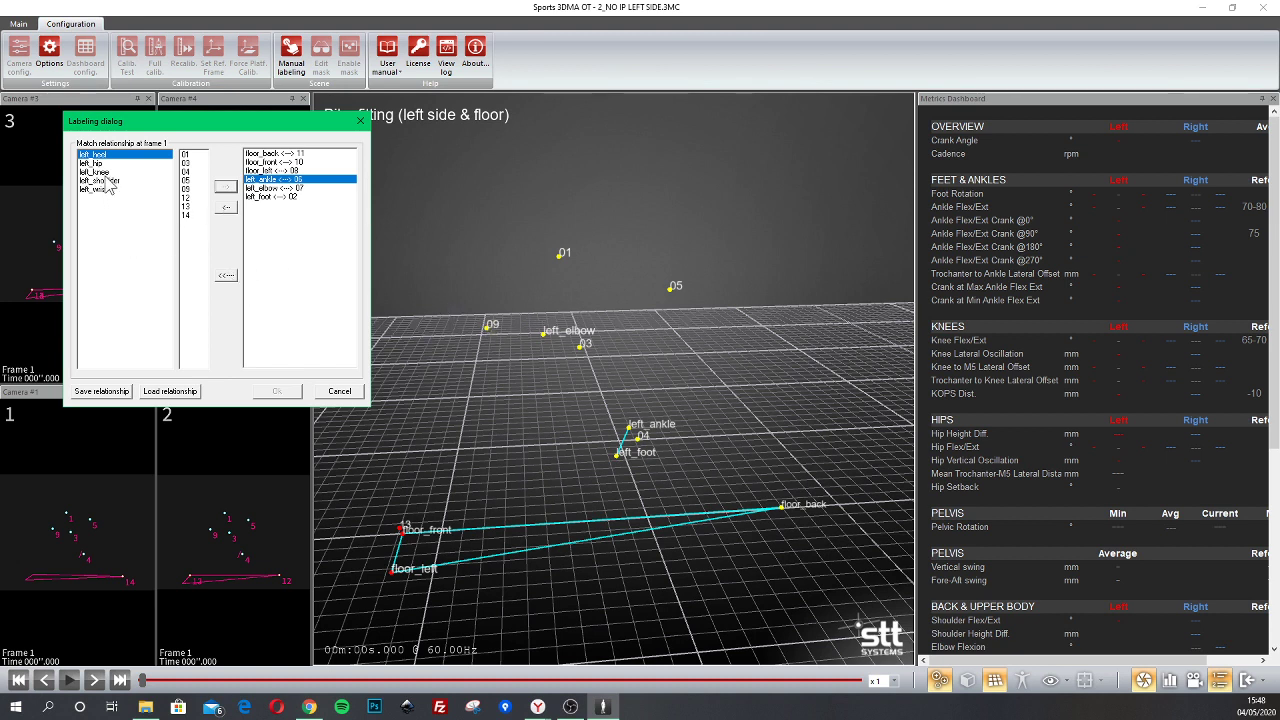
left_click(186, 171)
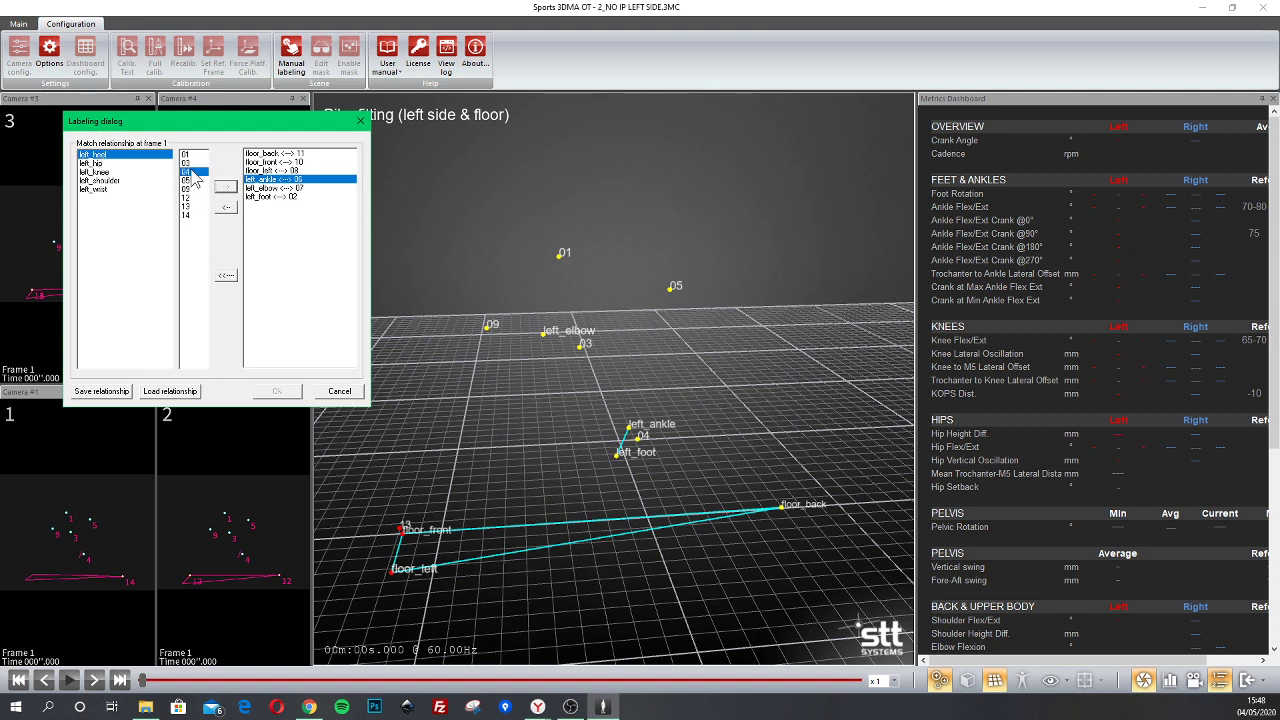
left_click(225, 186)
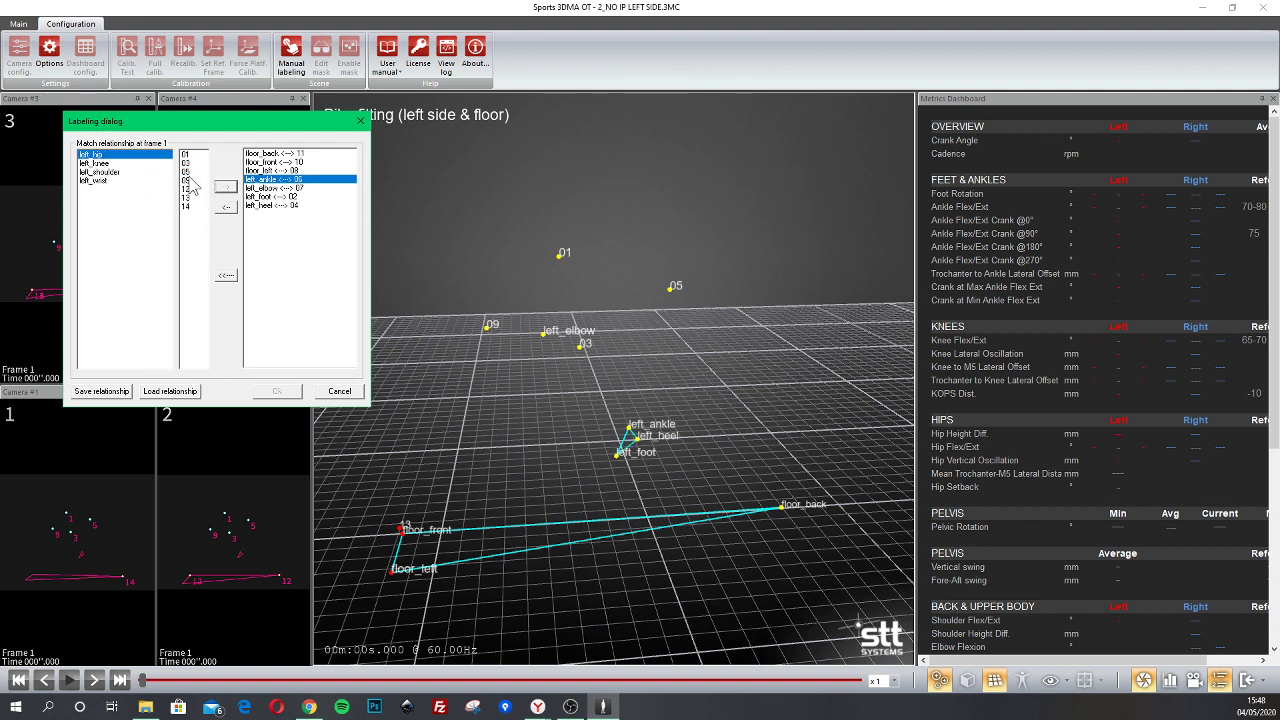
- Match left_hip with marker 05, left_knee with marker 03, left_shoulder with marker 01 and left_wrist with marker 09
double_click(186, 171)
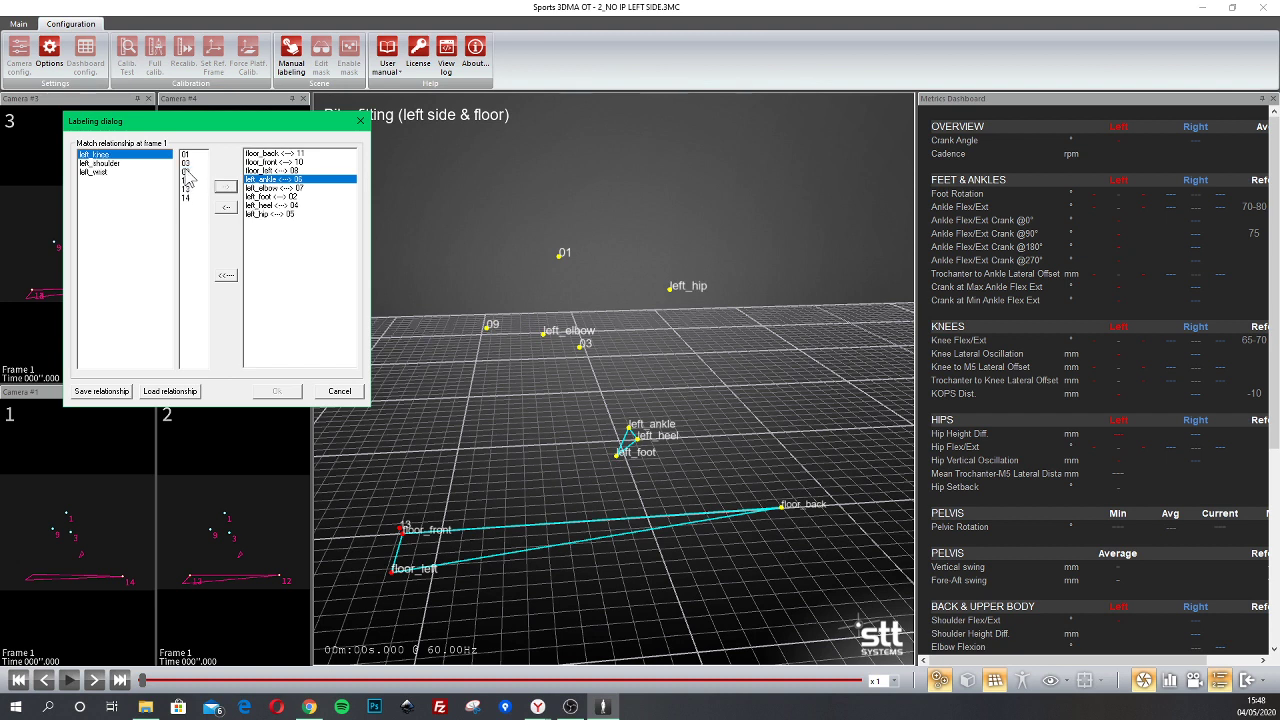
double_click(189, 164)
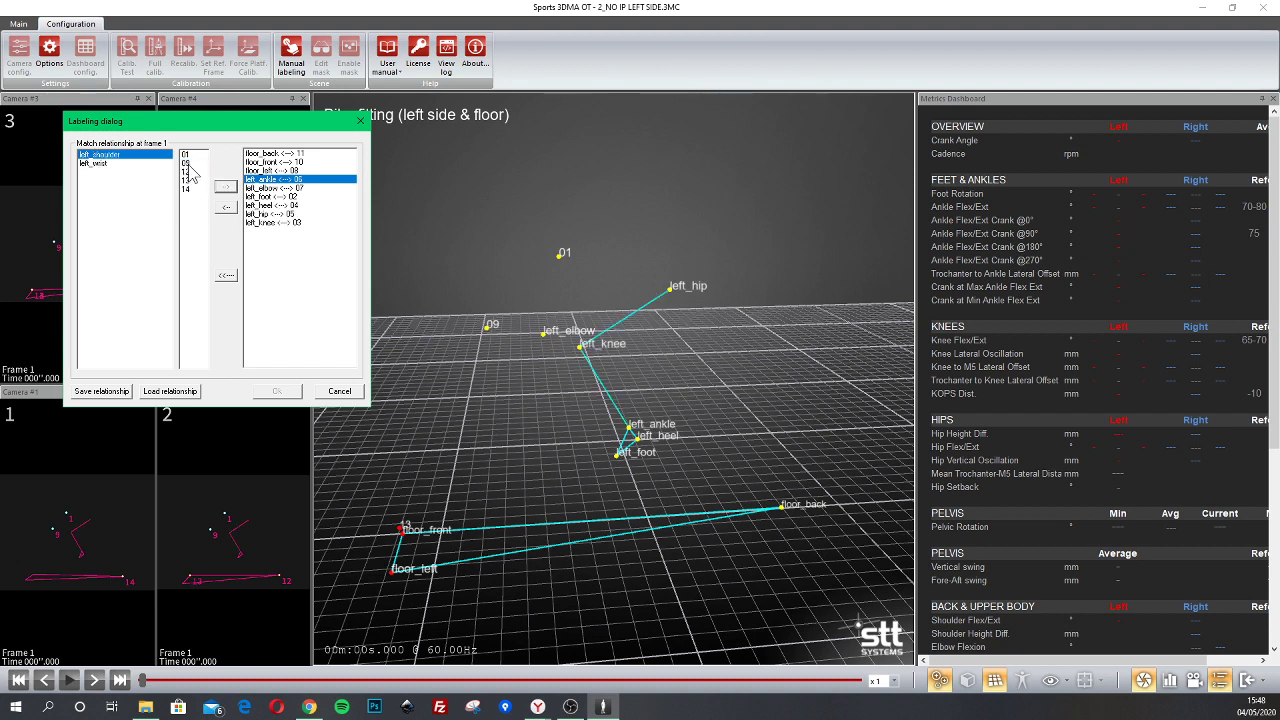
double_click(188, 156)
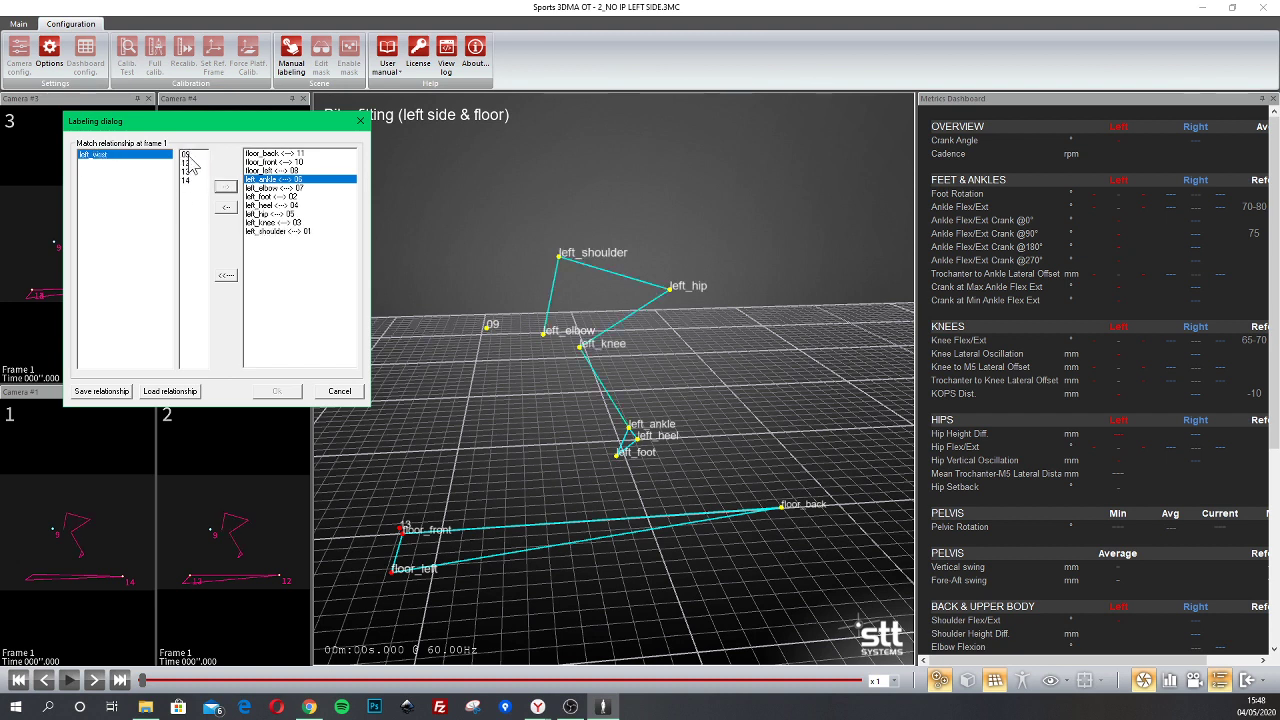
double_click(189, 156)
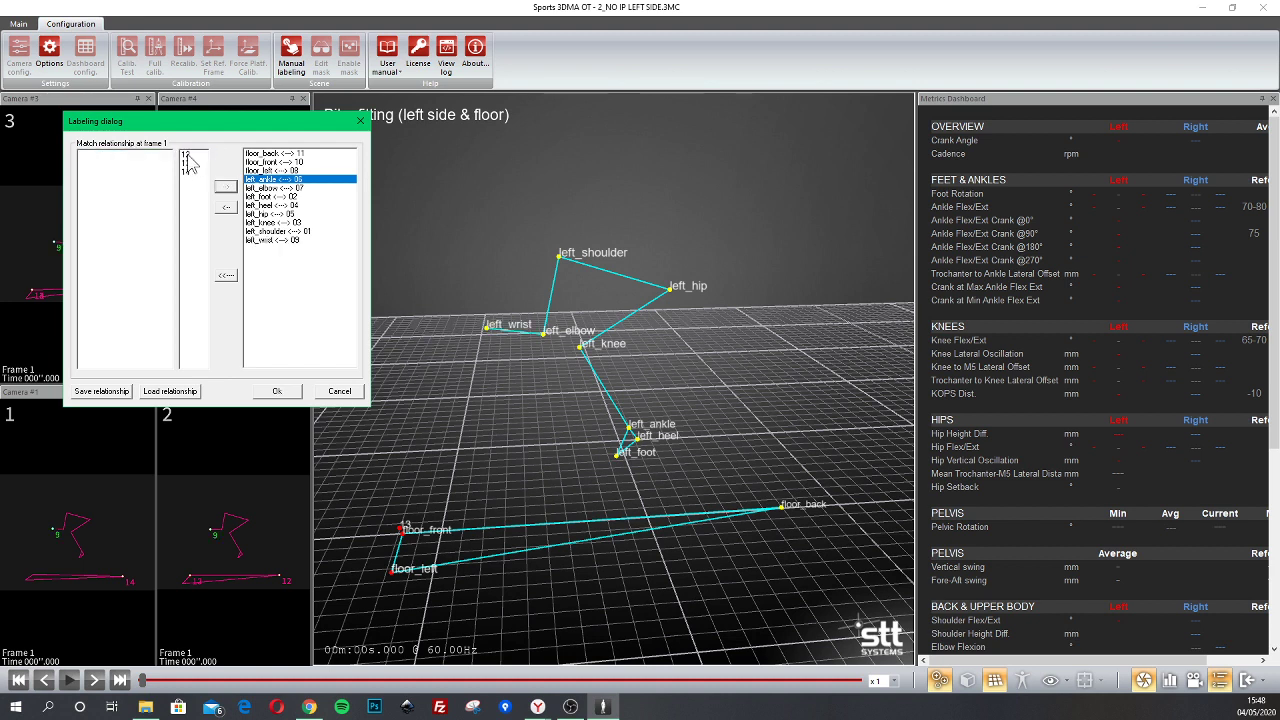
- Check the completed stick figure clear of the labeling dialog, accept the labeling and reprocess the capture with it
left_click_drag(240, 121, 1020, 163)
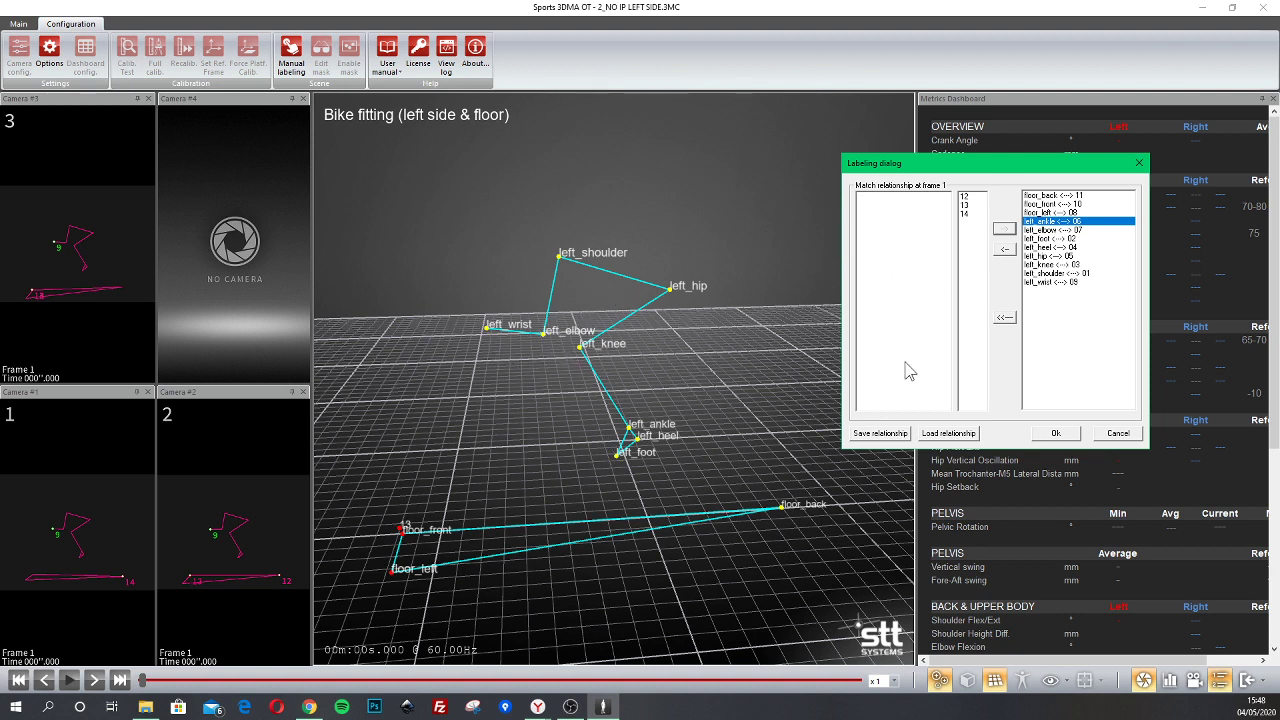
left_click(1064, 436)
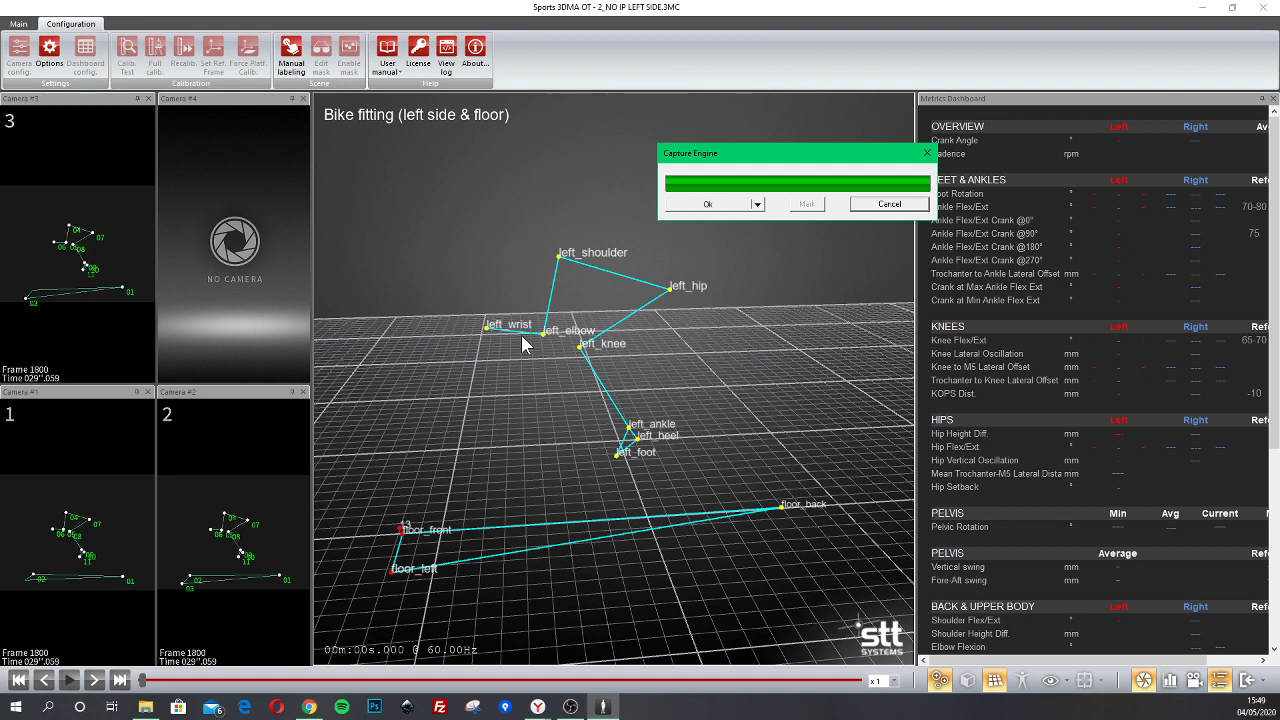
left_click(707, 204)
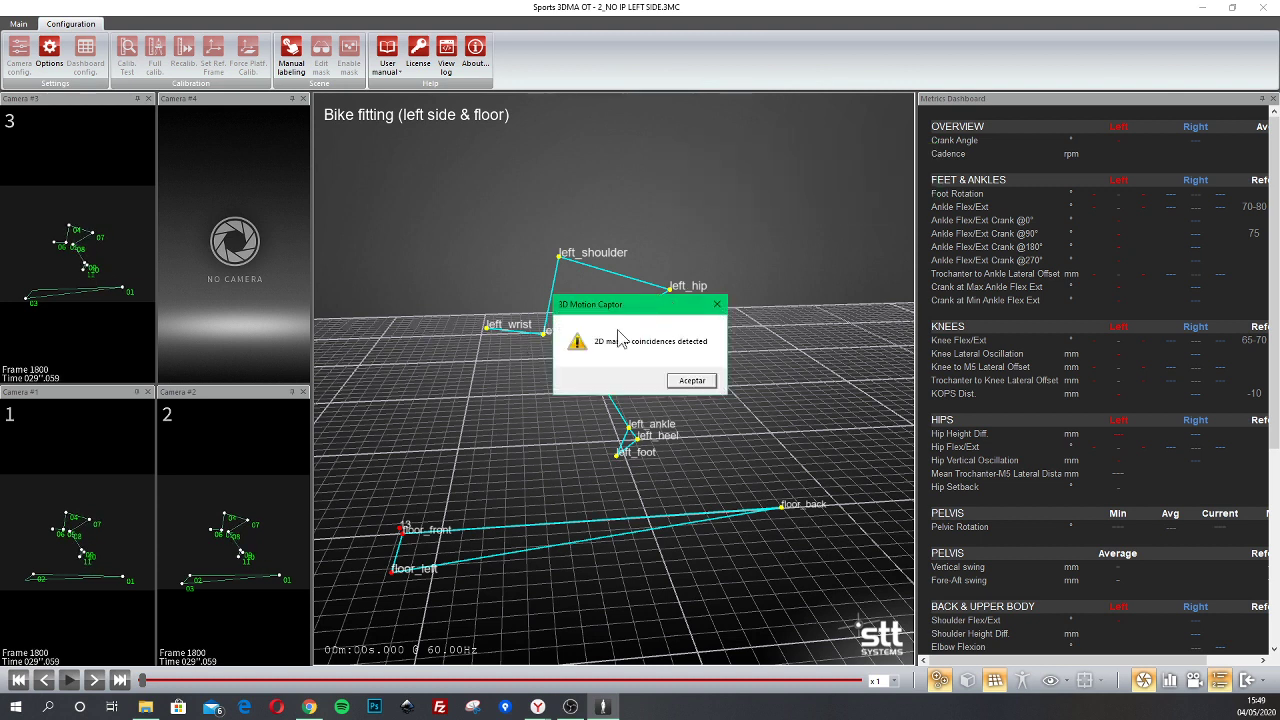
left_click(694, 385)
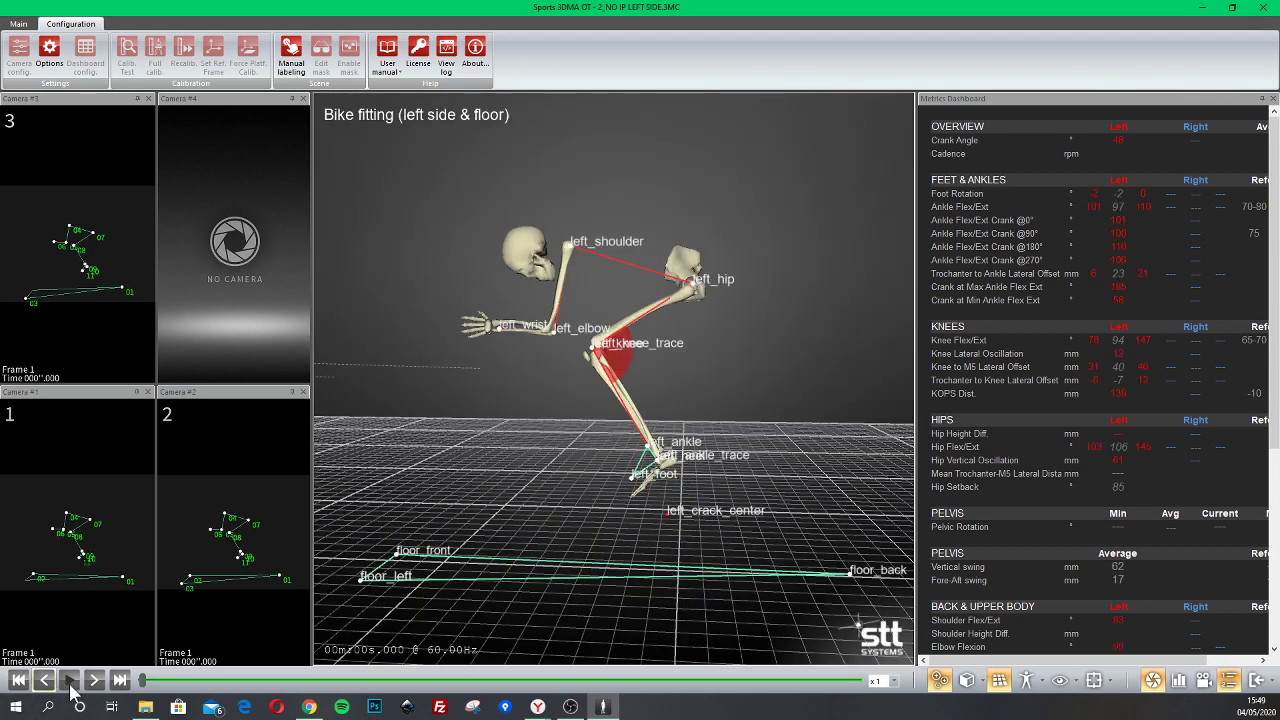
- Play back the reconstructed capture, show the charts area and pause the playback
left_click(69, 680)
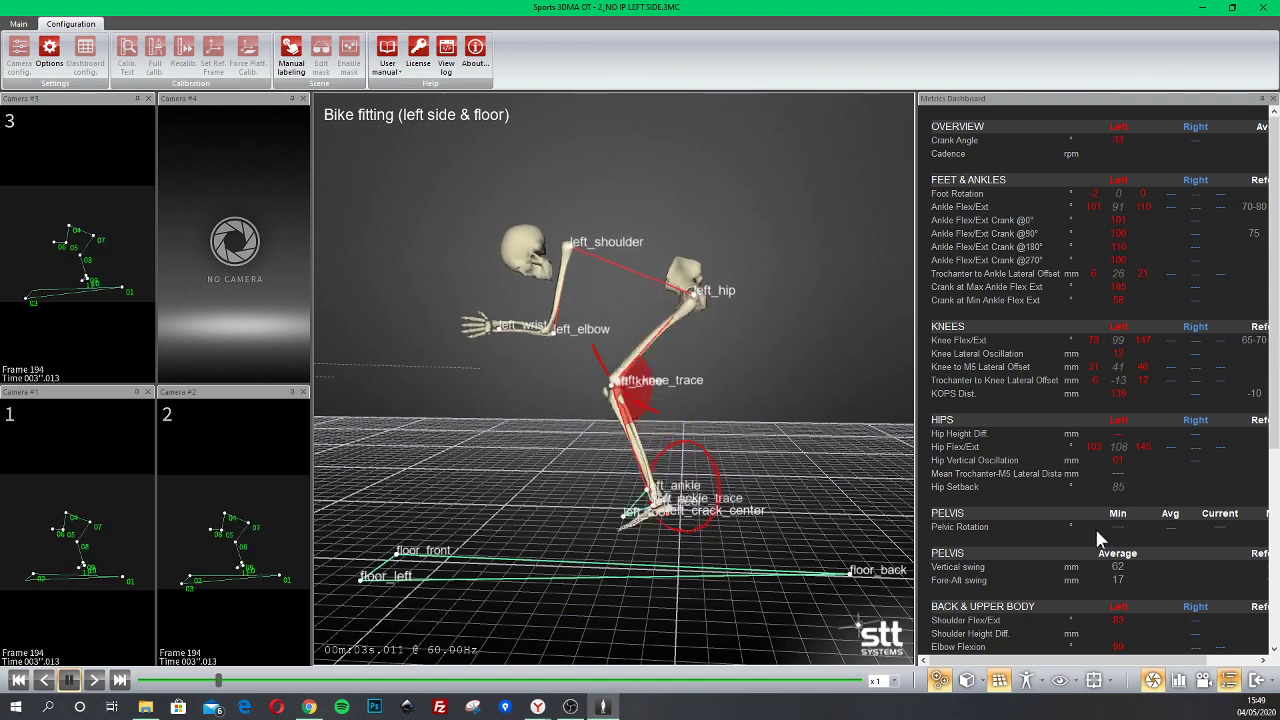
left_click(1179, 680)
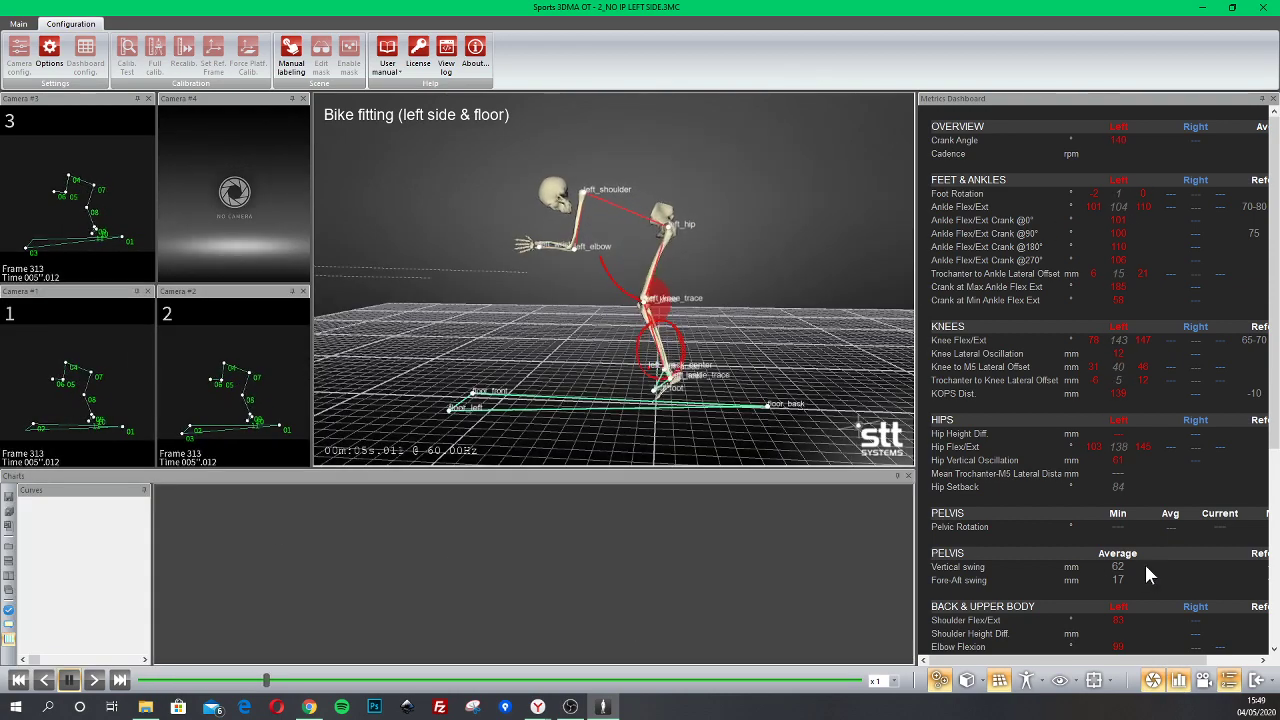
left_click(70, 680)
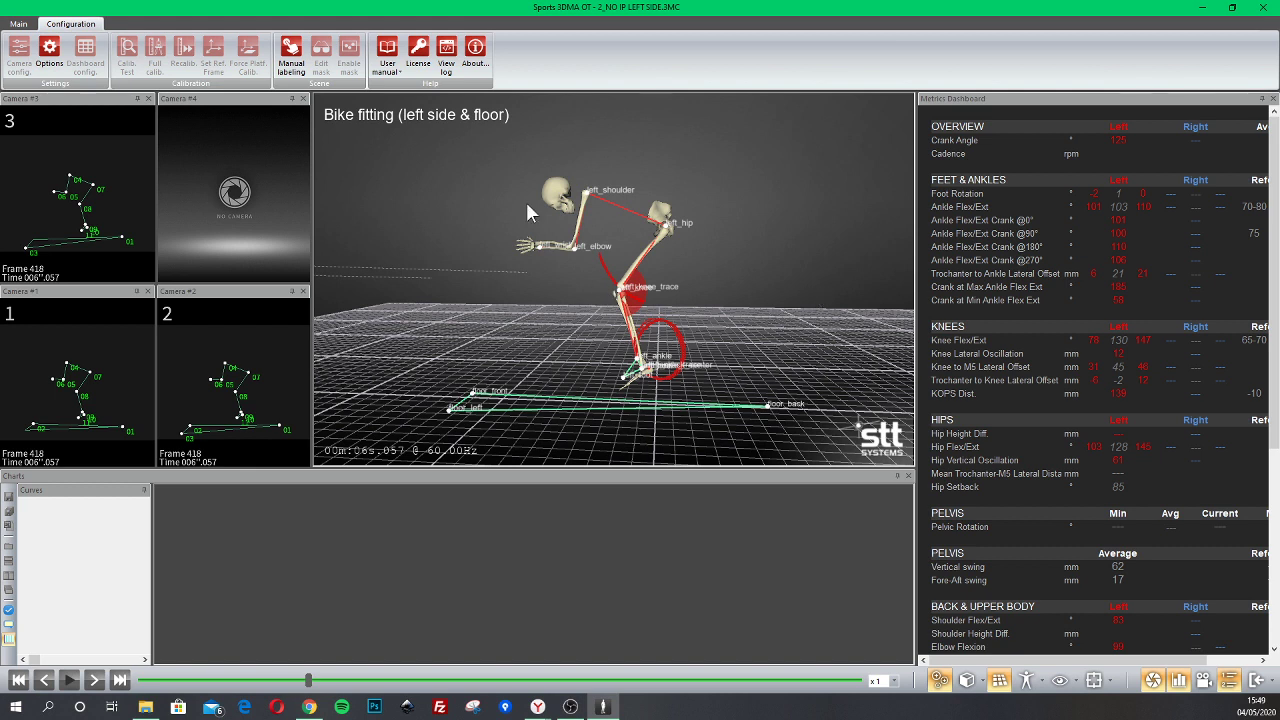
- Save the relabeled capture and reopen 2_NO IP LEFT Side from the database
left_click(18, 23)
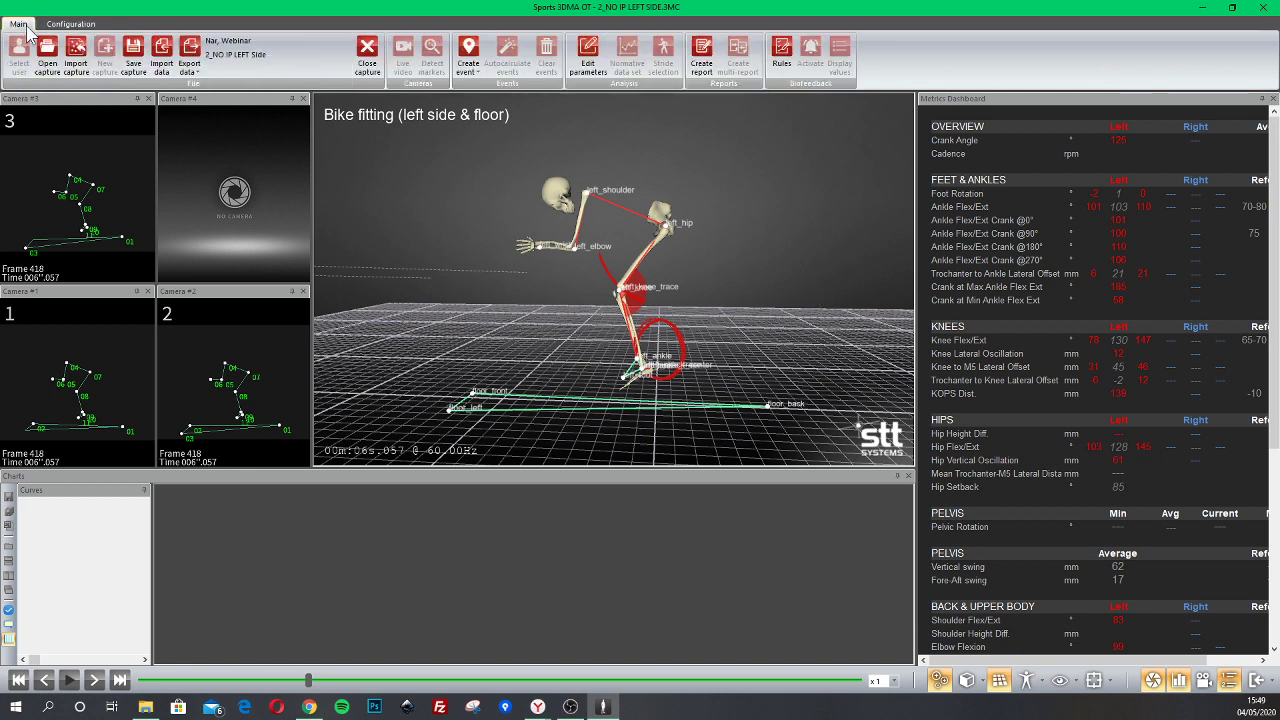
left_click(125, 62)
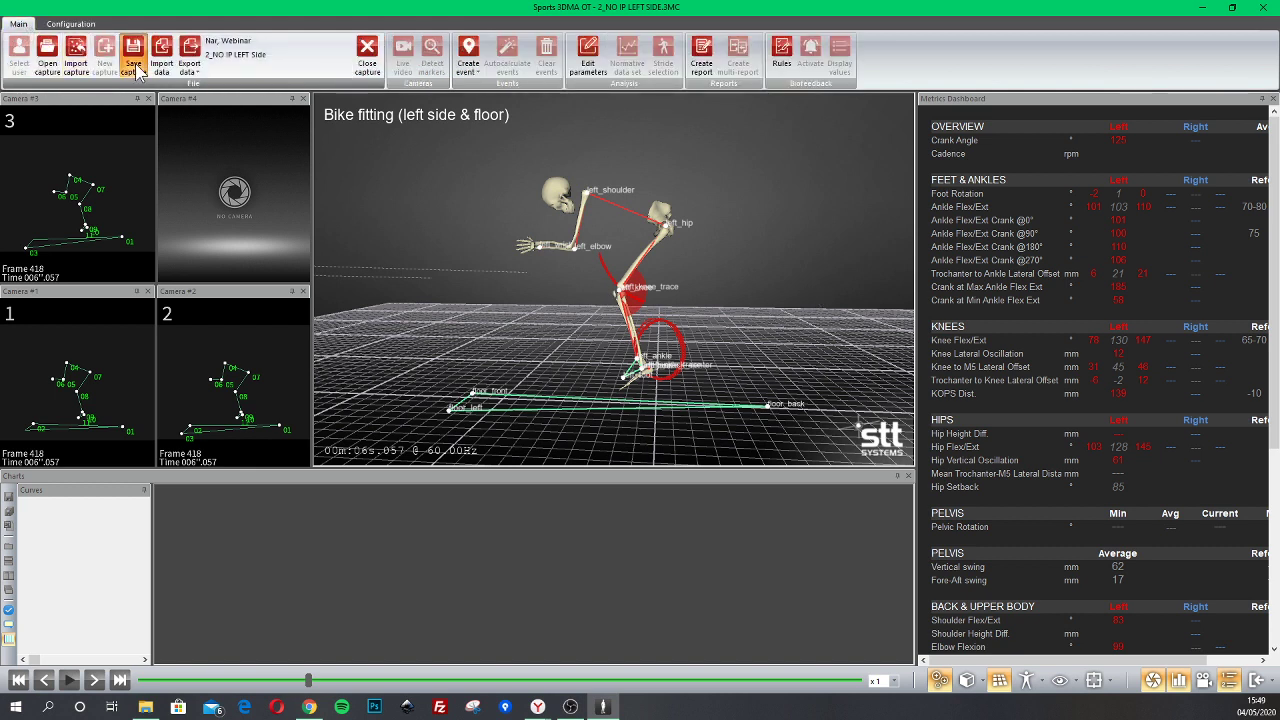
left_click(47, 52)
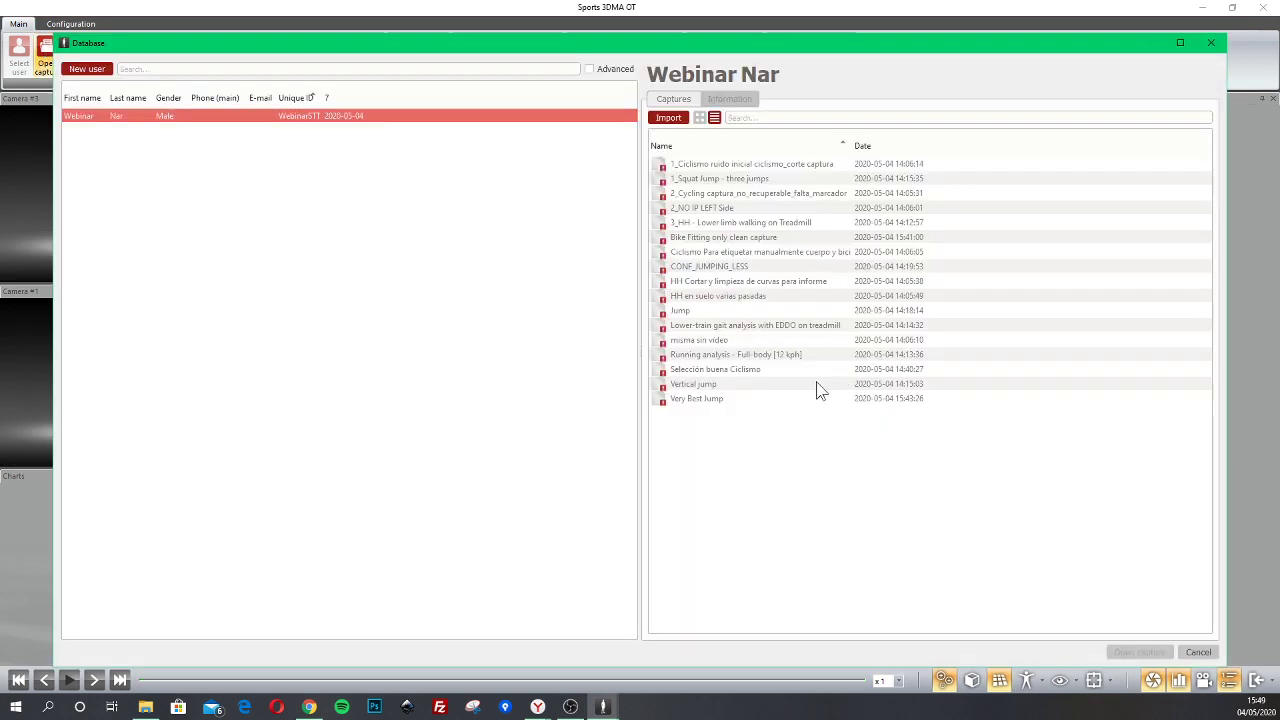
left_click(717, 194)
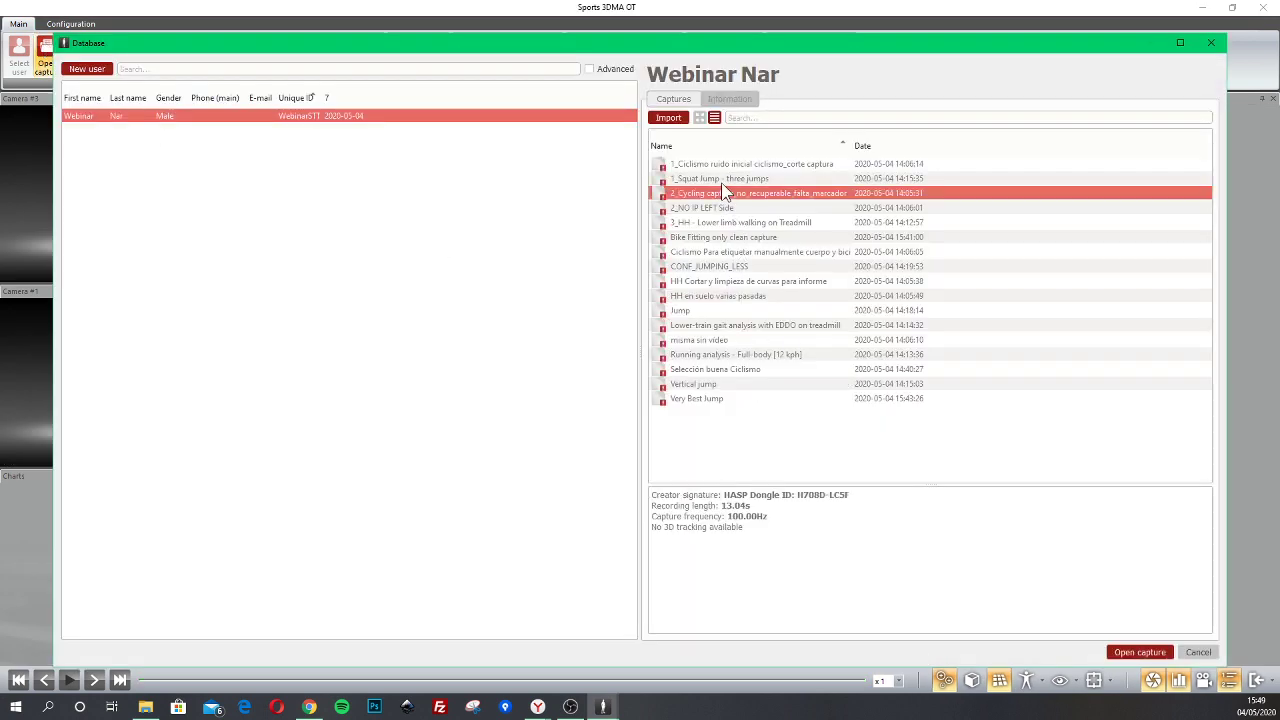
left_click(724, 181)
double_click(722, 208)
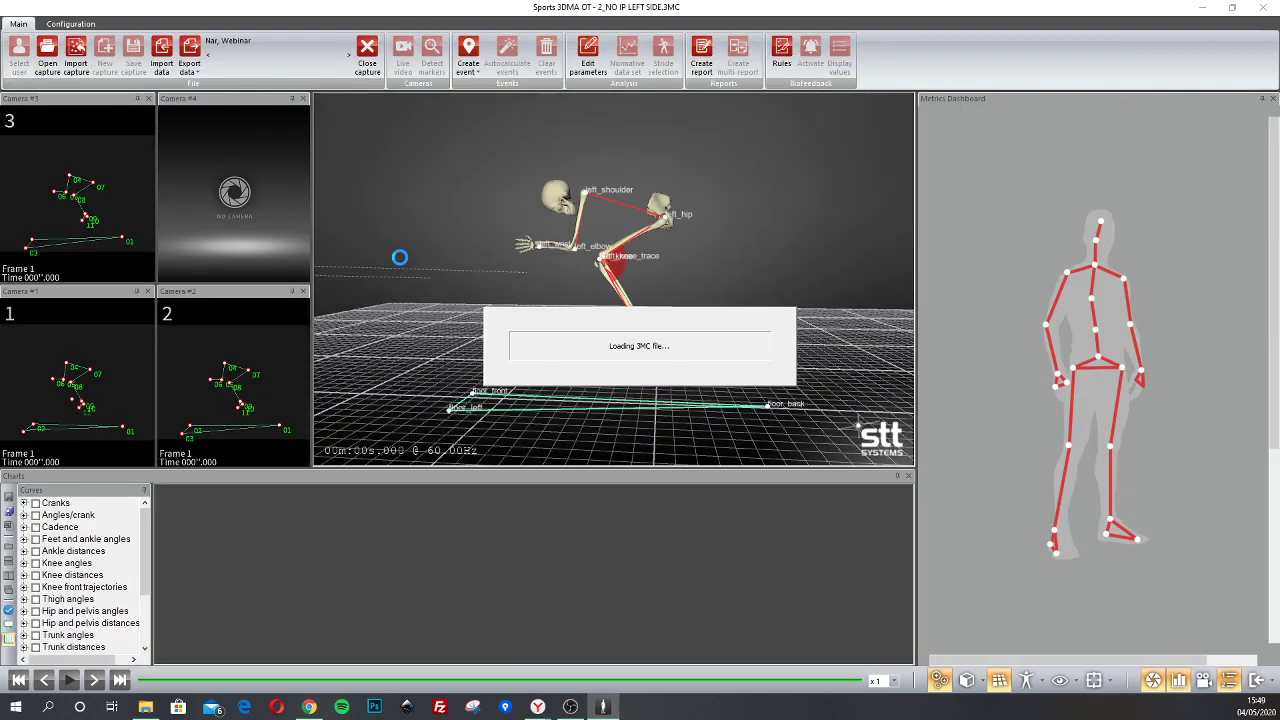
- Chart the Cadence, Ankle distances, Knee angles, Knee front trajectories and Thigh angles curves, and play the capture while viewing it at an angle
left_click(36, 527)
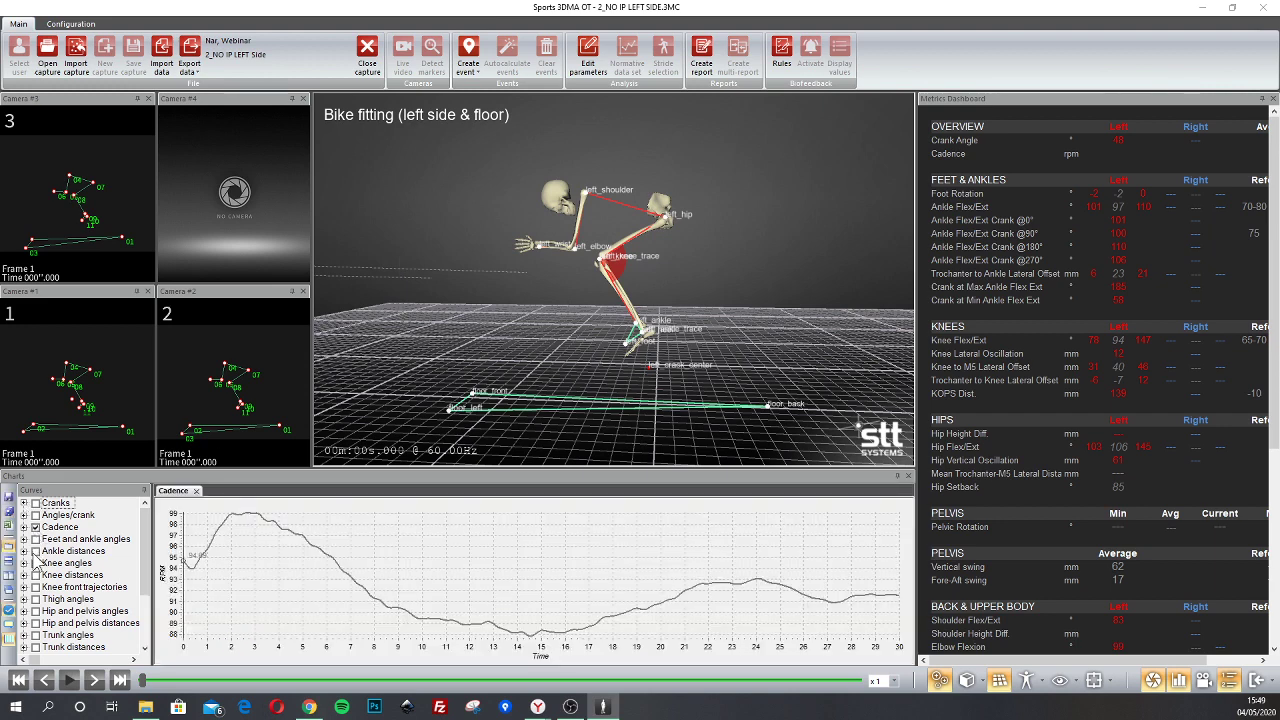
left_click(36, 551)
left_click(36, 563)
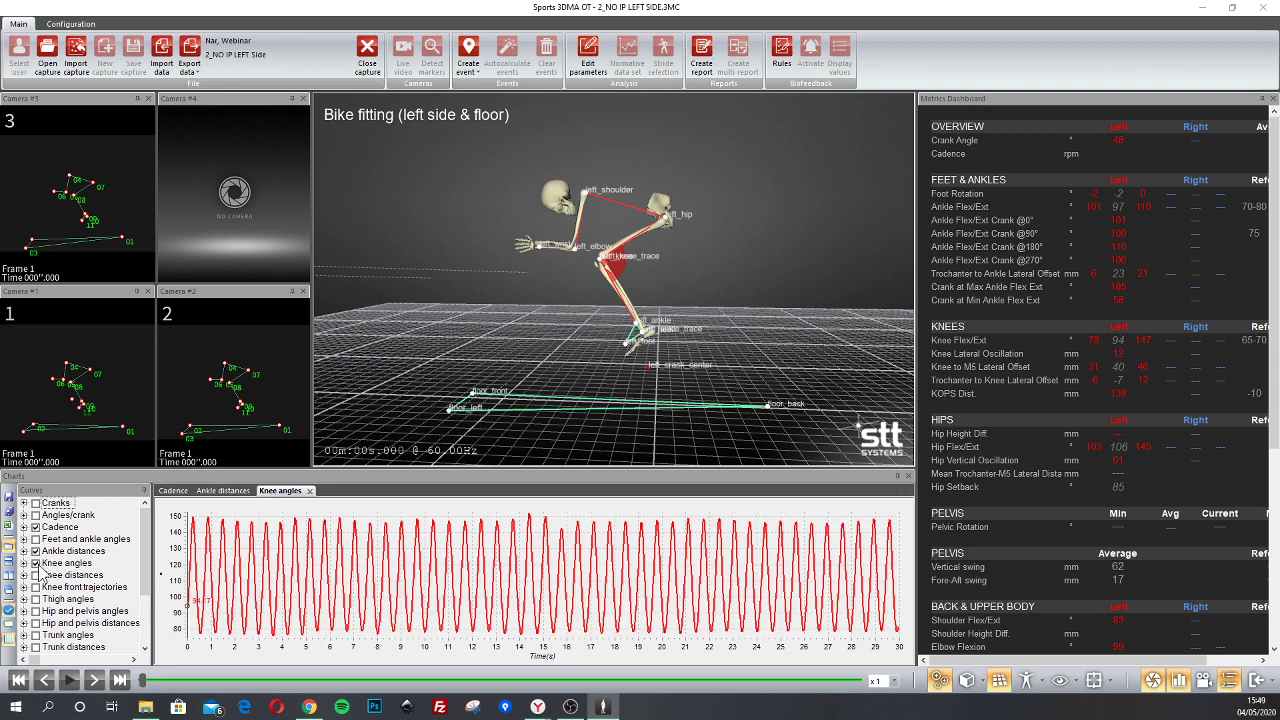
left_click(36, 587)
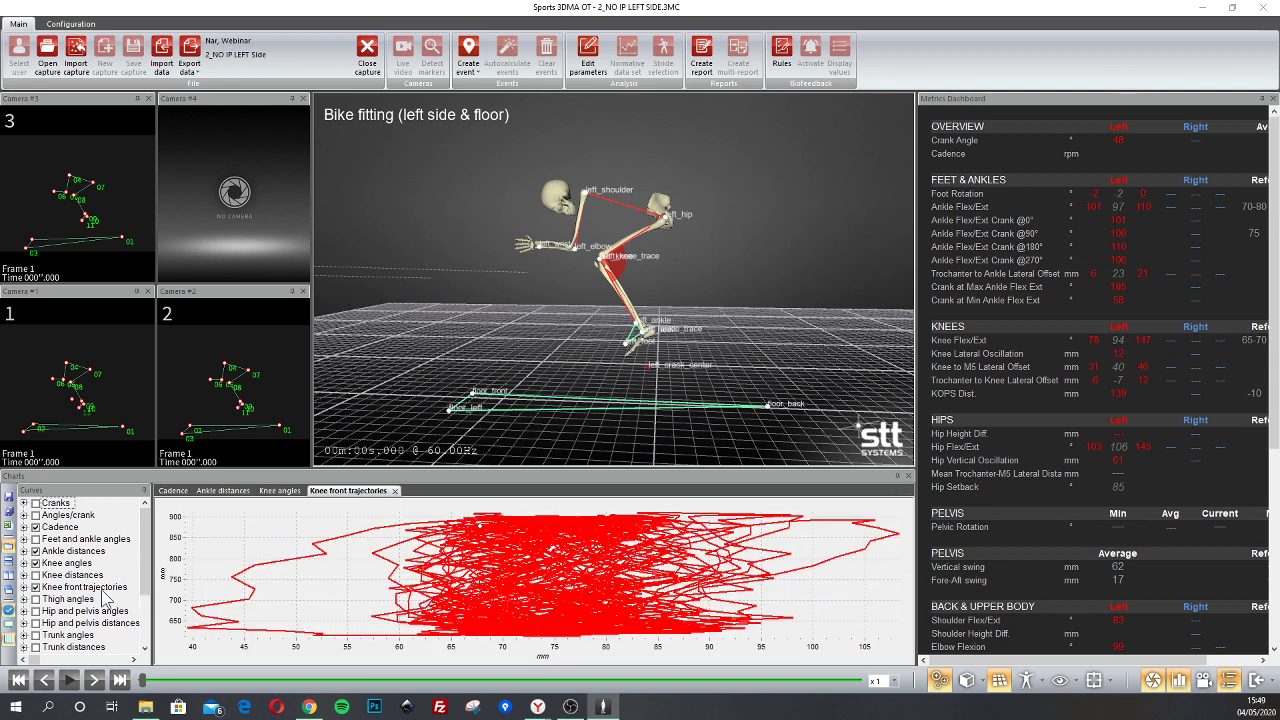
left_click(36, 599)
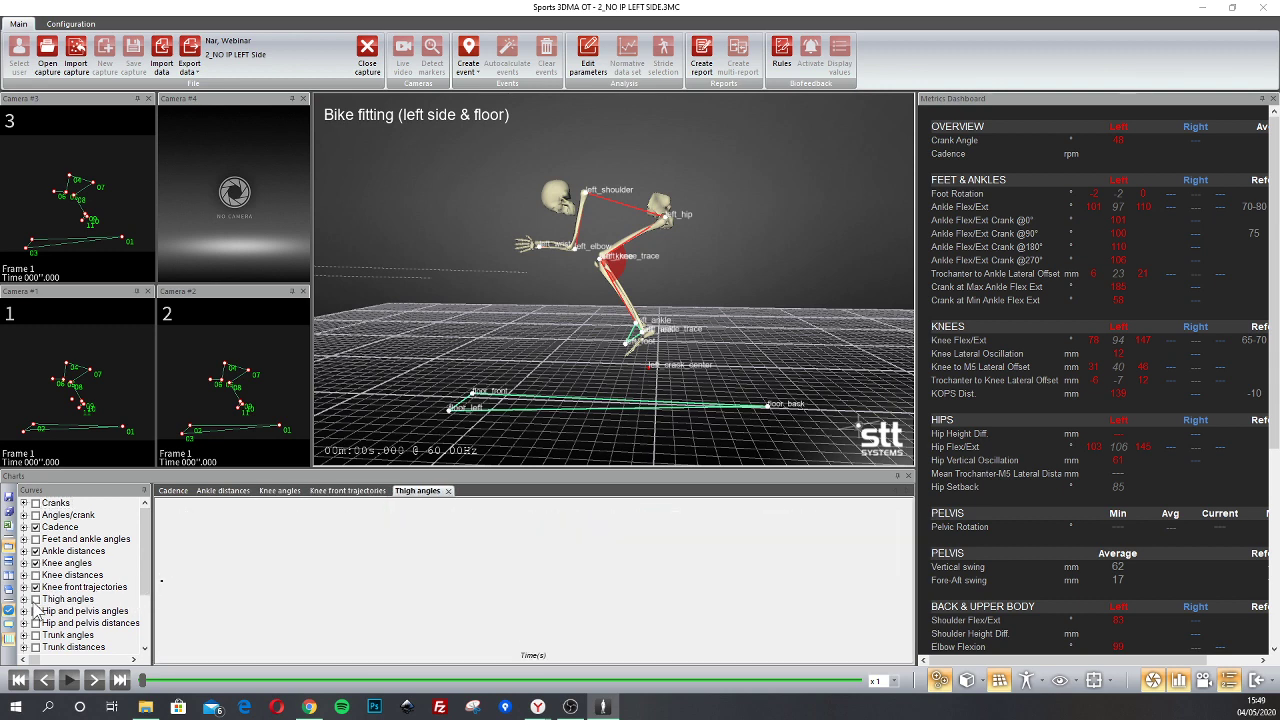
left_click(69, 680)
left_click_drag(579, 428, 752, 338)
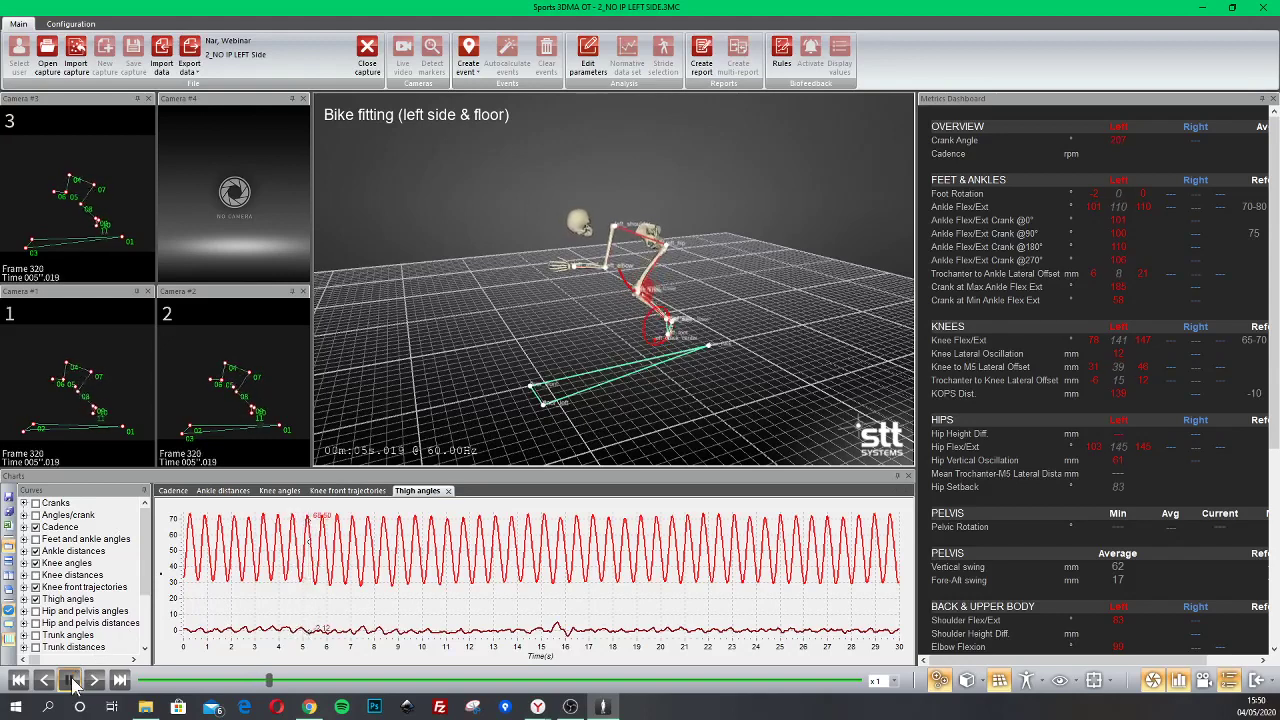
- Pause the playback, close the capture and open 2_Cycling captura_no_recuperable_falta_marcador from the database
key("space")
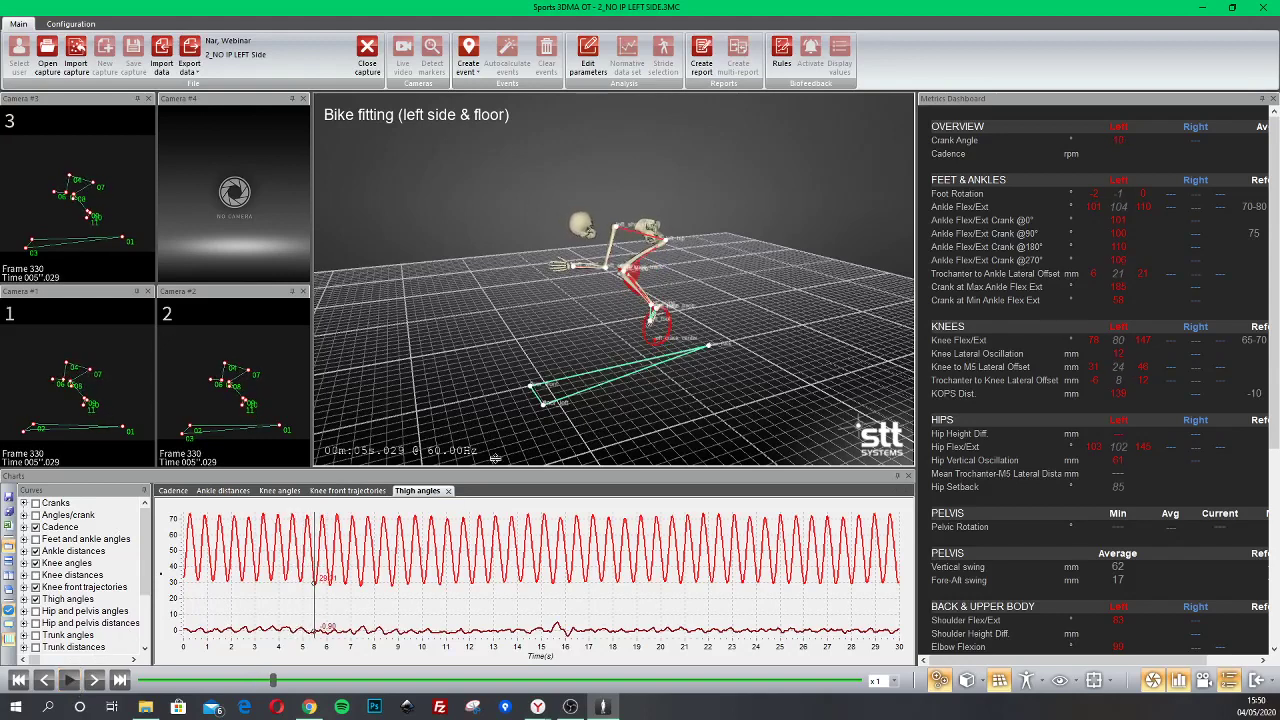
left_click(368, 55)
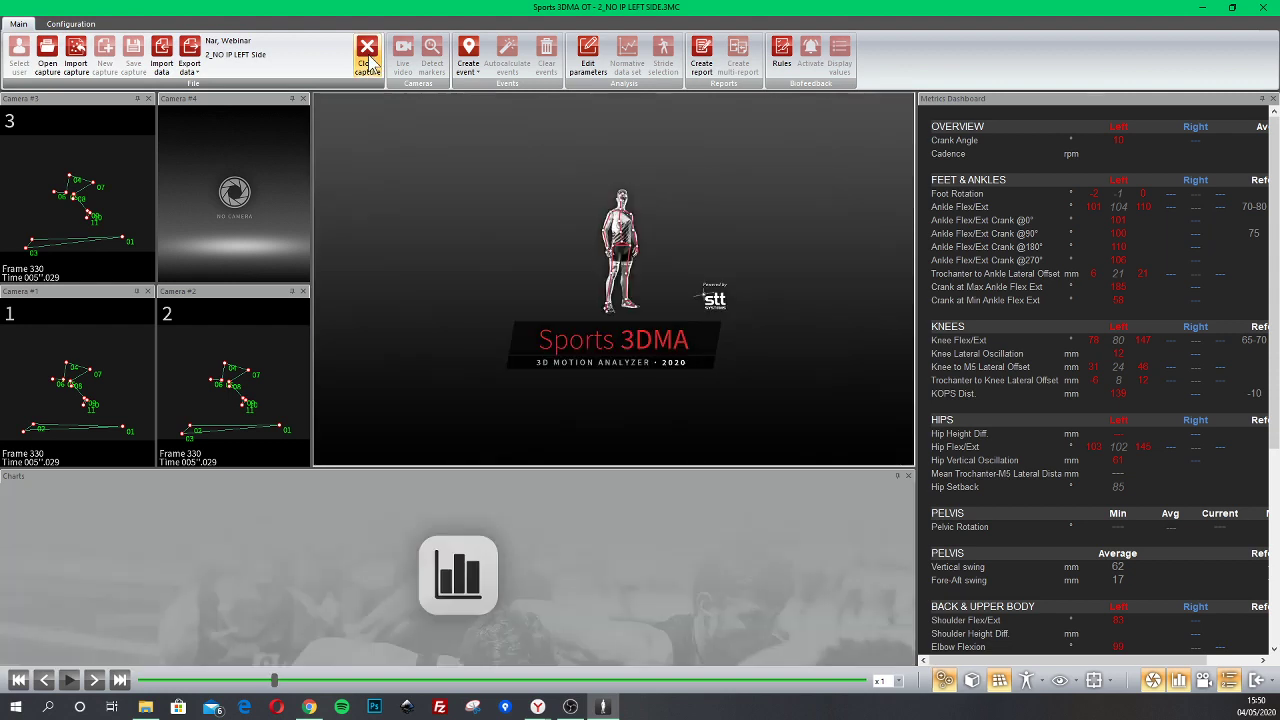
left_click(47, 50)
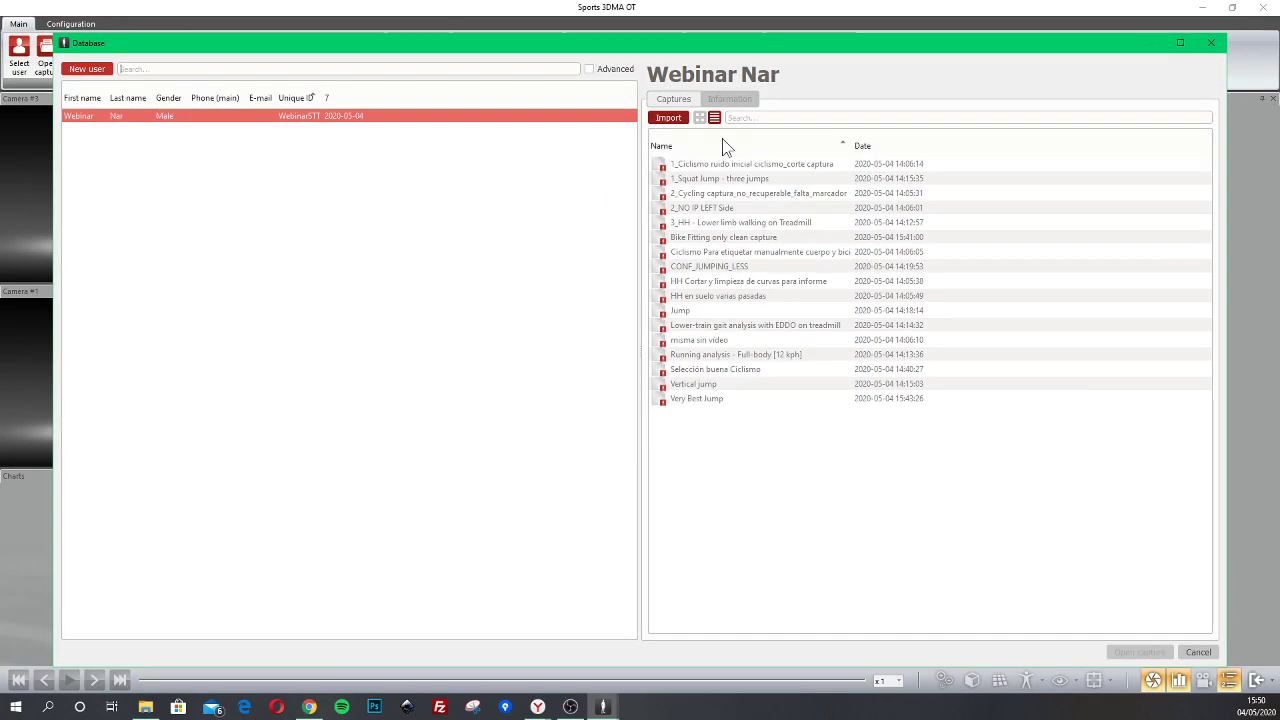
double_click(727, 195)
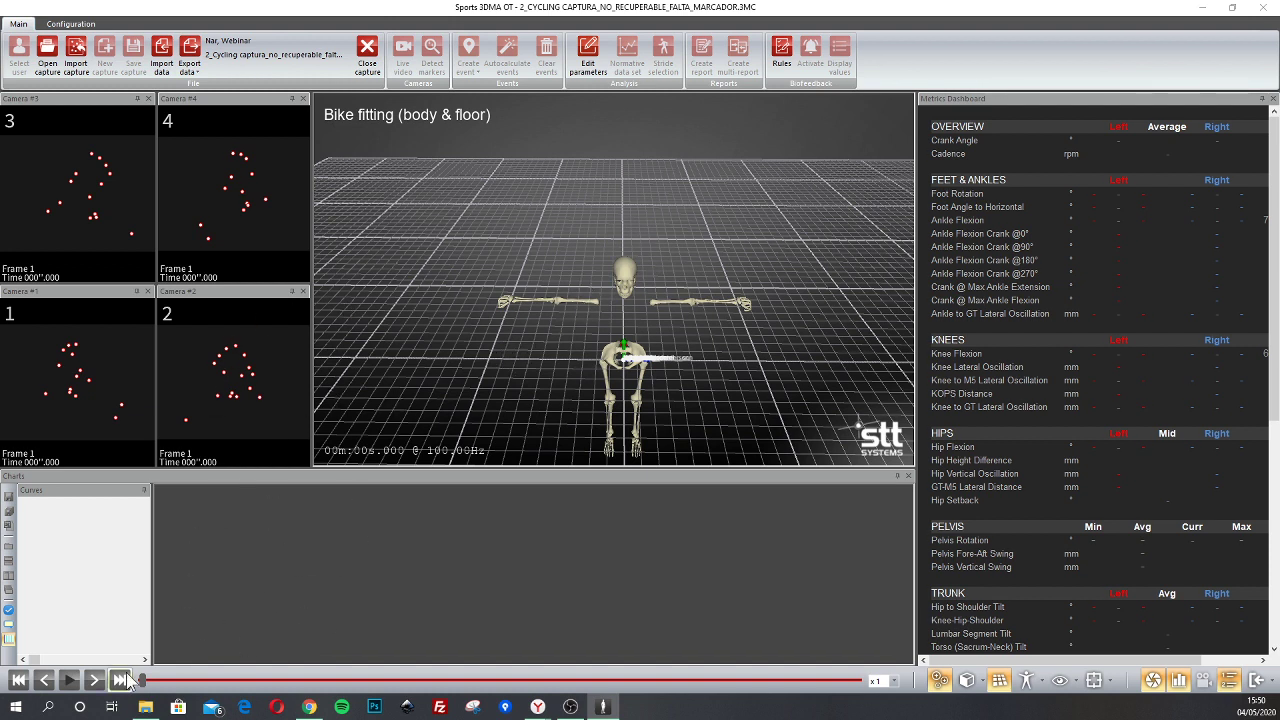
- Play the camera recordings of the opened capture, pause them and return to frame 1
left_click(69, 680)
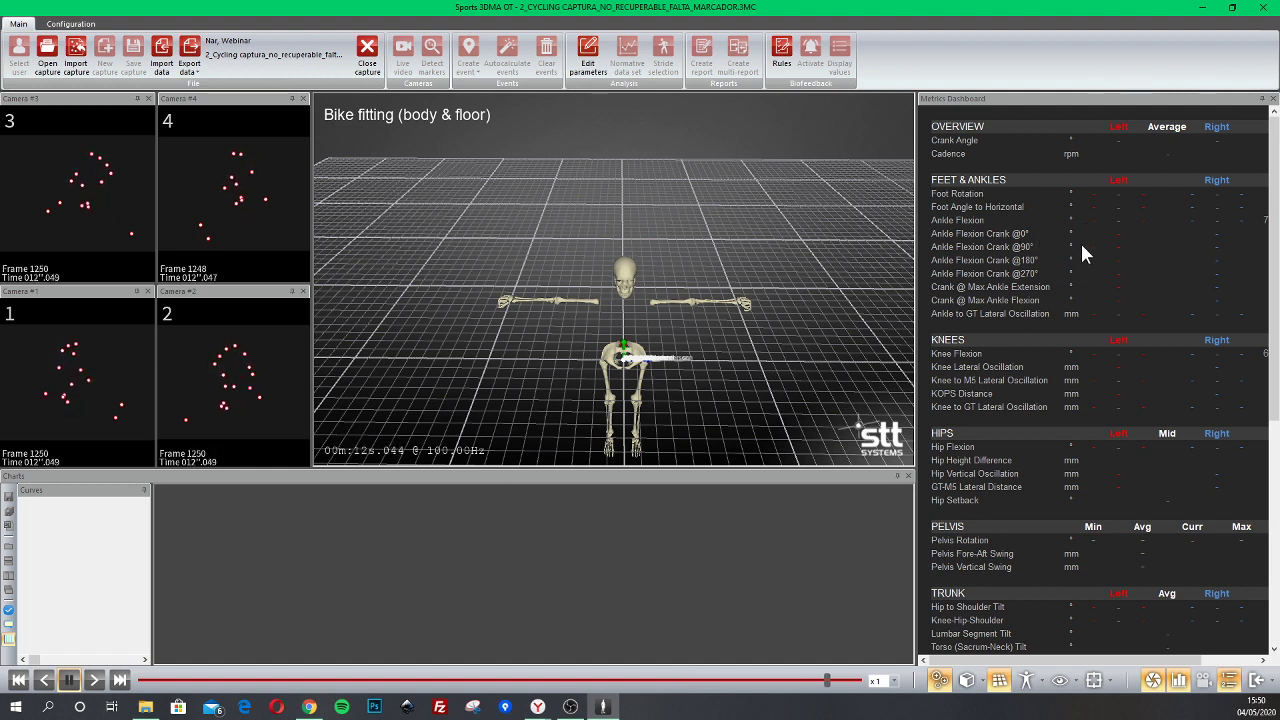
left_click(69, 680)
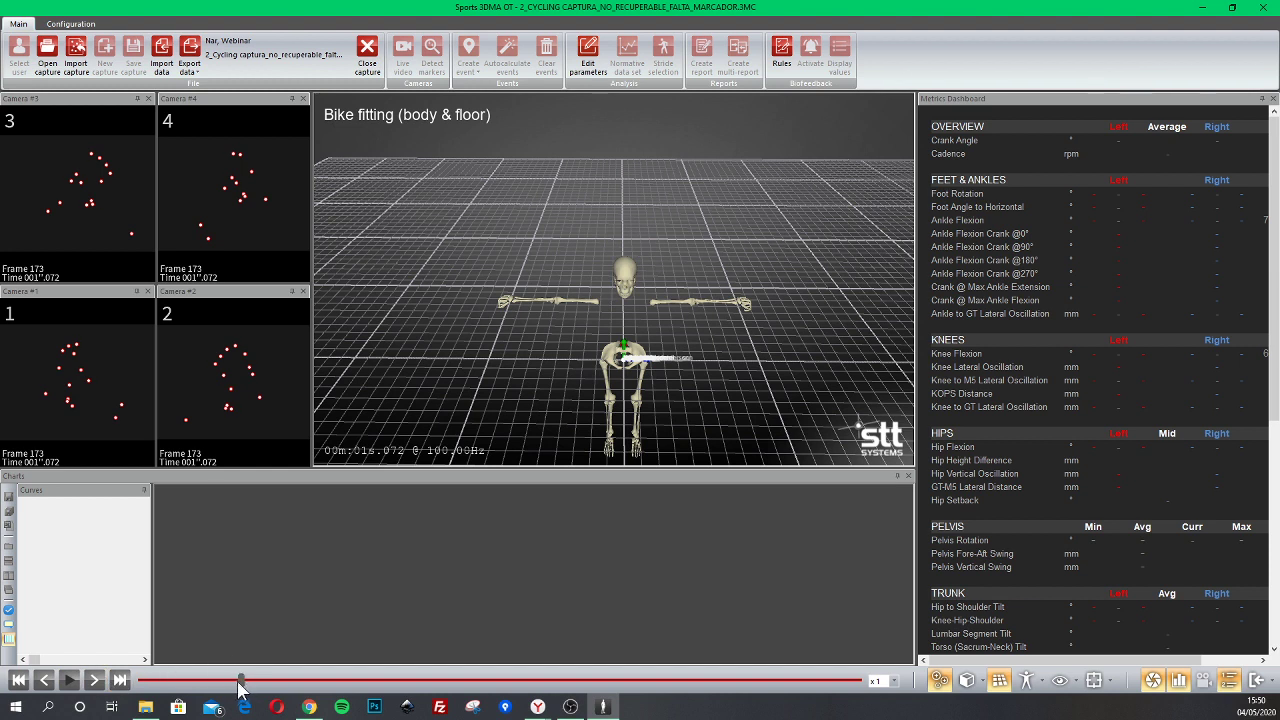
left_click_drag(240, 686, 176, 708)
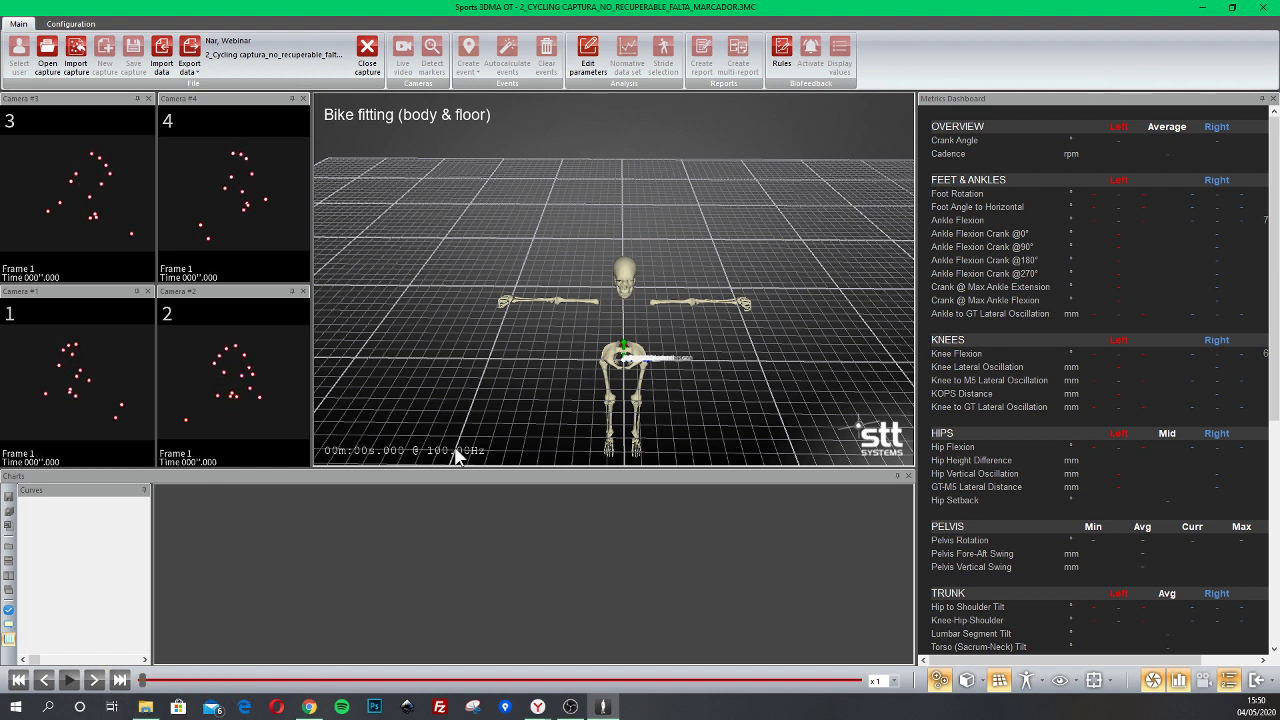
- Start manual labeling with the Bike fitting (body & floor) model and accept losing the current capture data
left_click(70, 23)
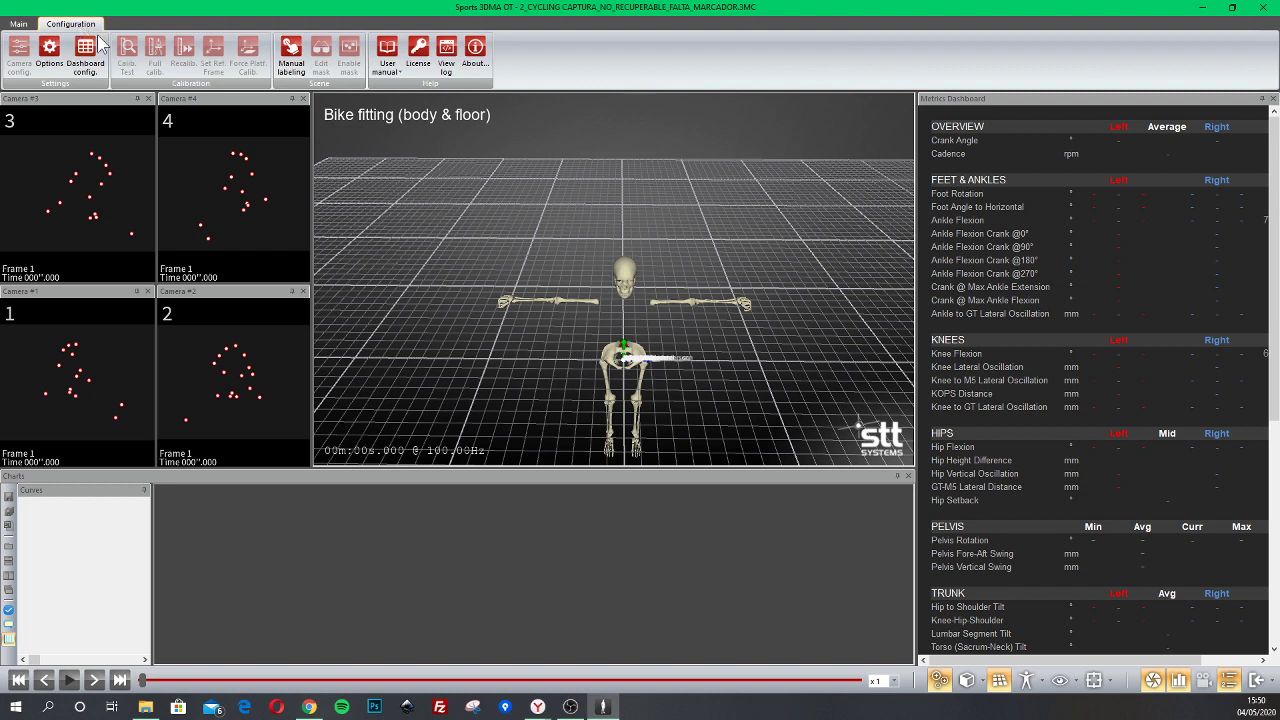
left_click(290, 58)
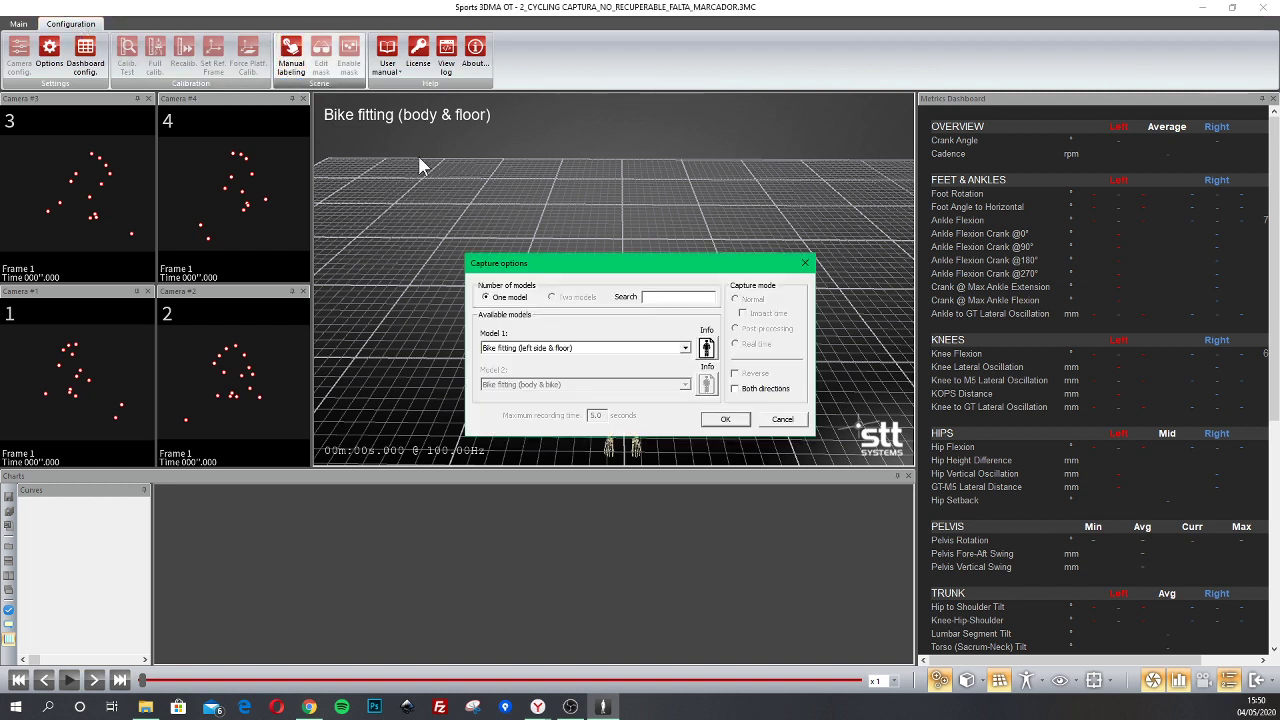
left_click(545, 350)
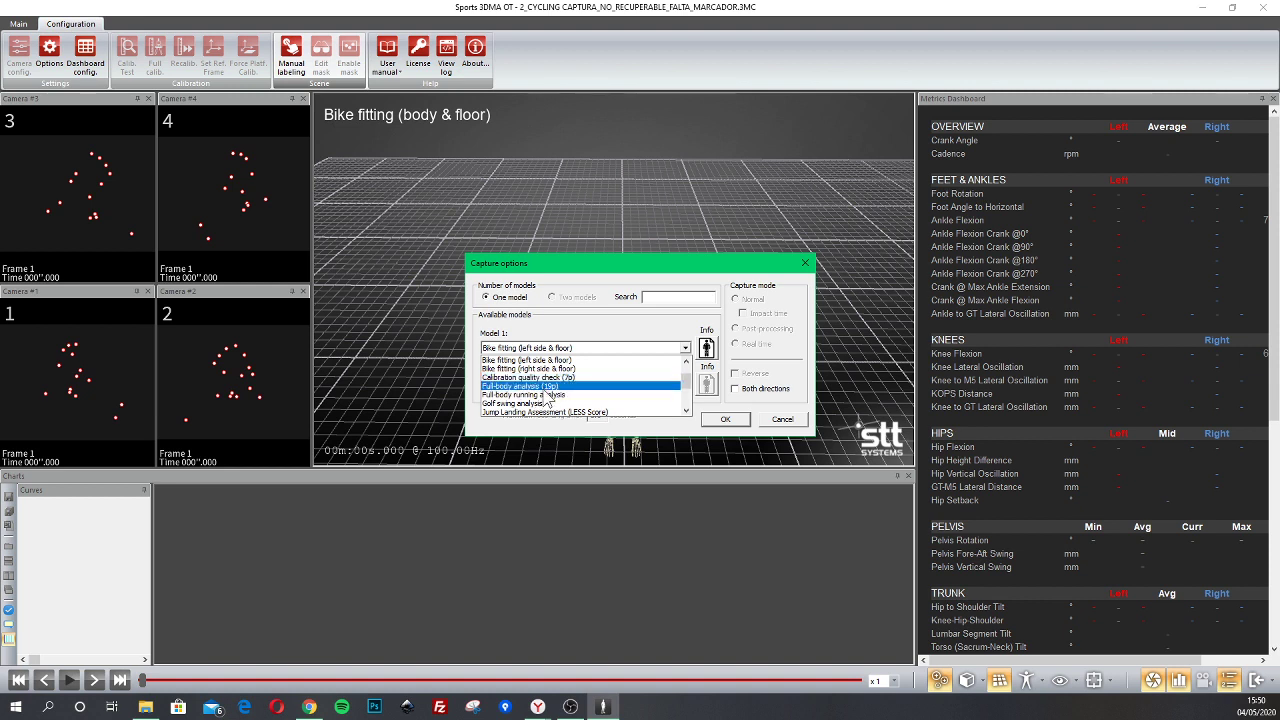
scroll(548, 398, "up", 1)
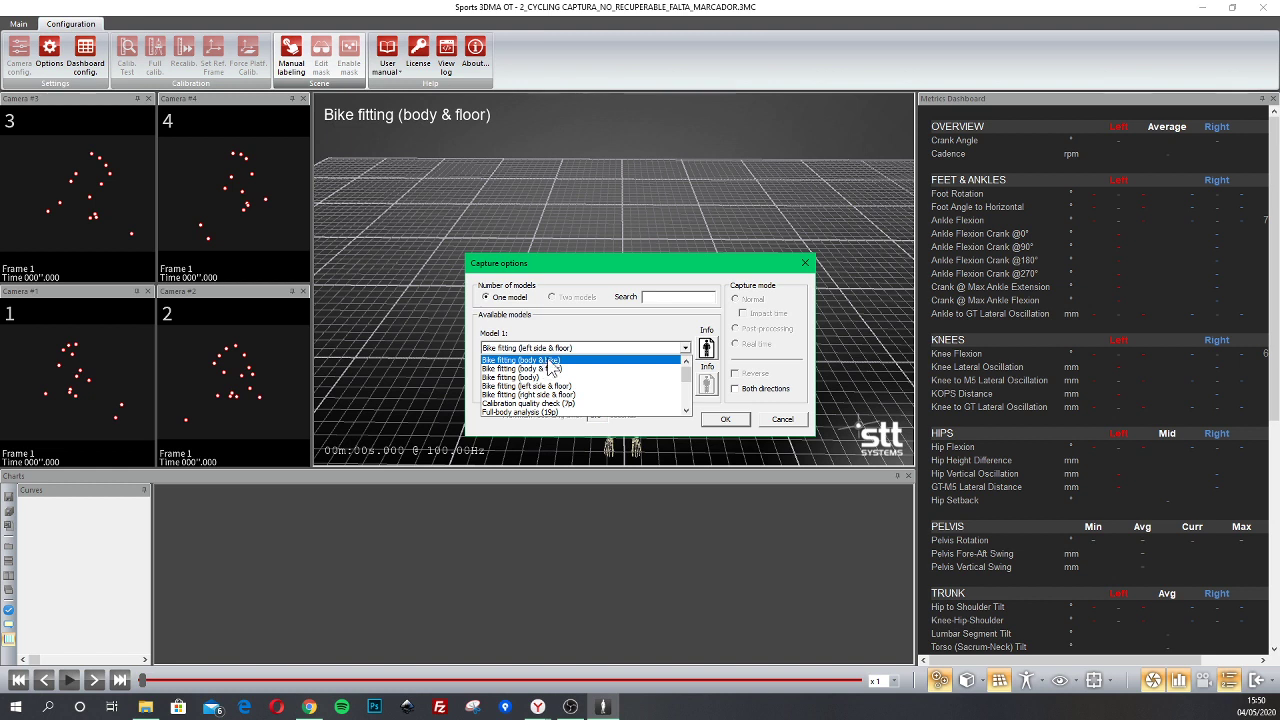
left_click(552, 368)
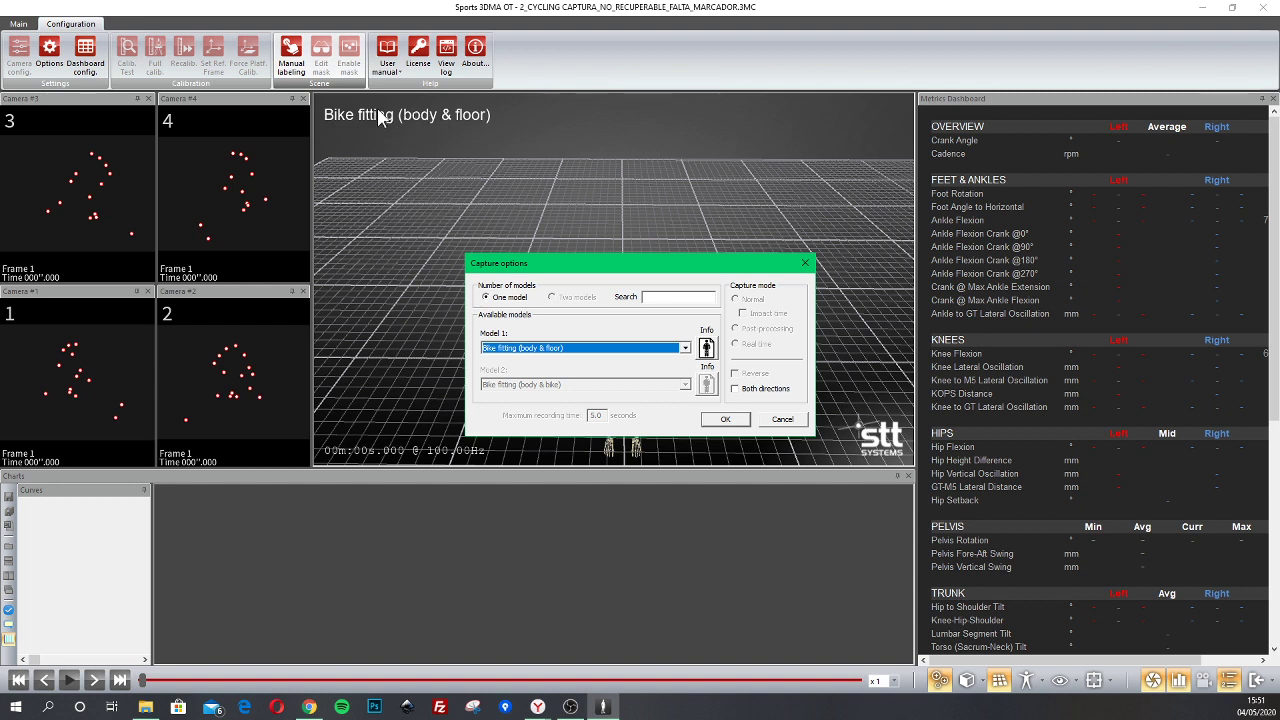
left_click(728, 418)
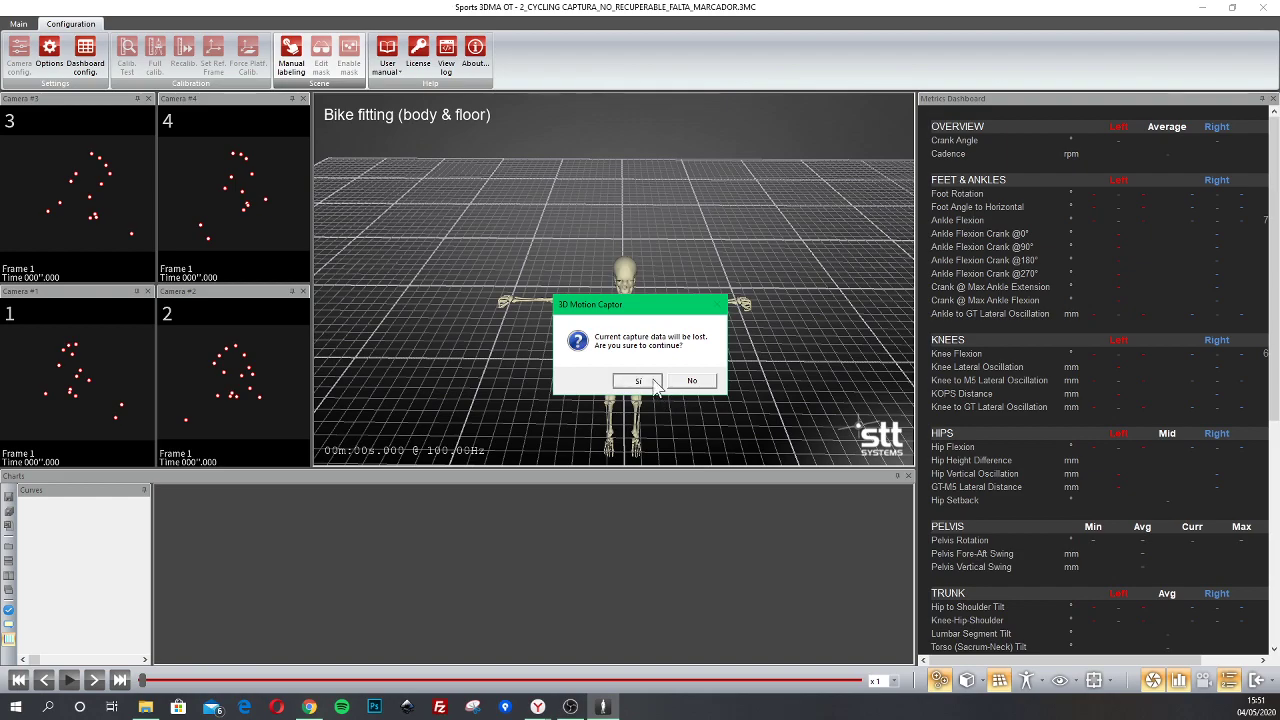
left_click(638, 381)
- Examine the numbered marker cloud from several angles and distances to identify the body and floor markers
mouse_move(662, 375)
left_mouse_down()
mouse_move(653, 342)
mouse_move(609, 331)
mouse_move(659, 327)
mouse_move(575, 349)
mouse_move(640, 345)
left_mouse_up()
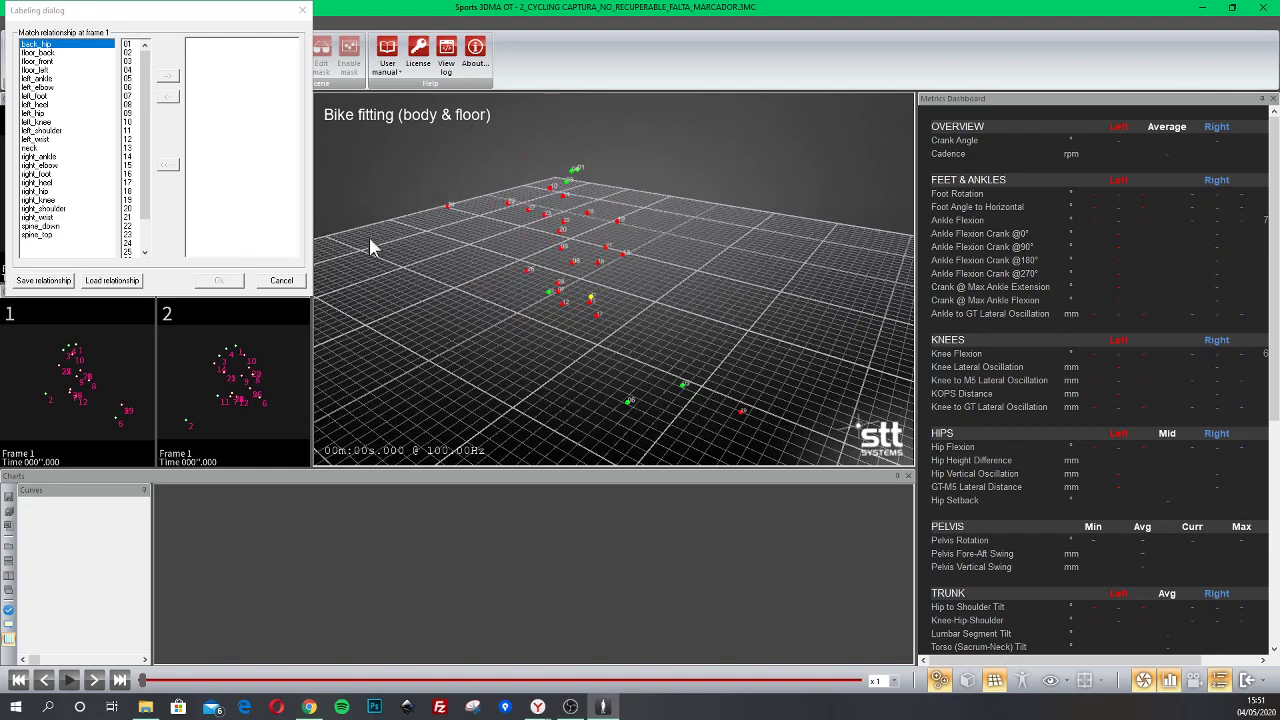
left_click(143, 117)
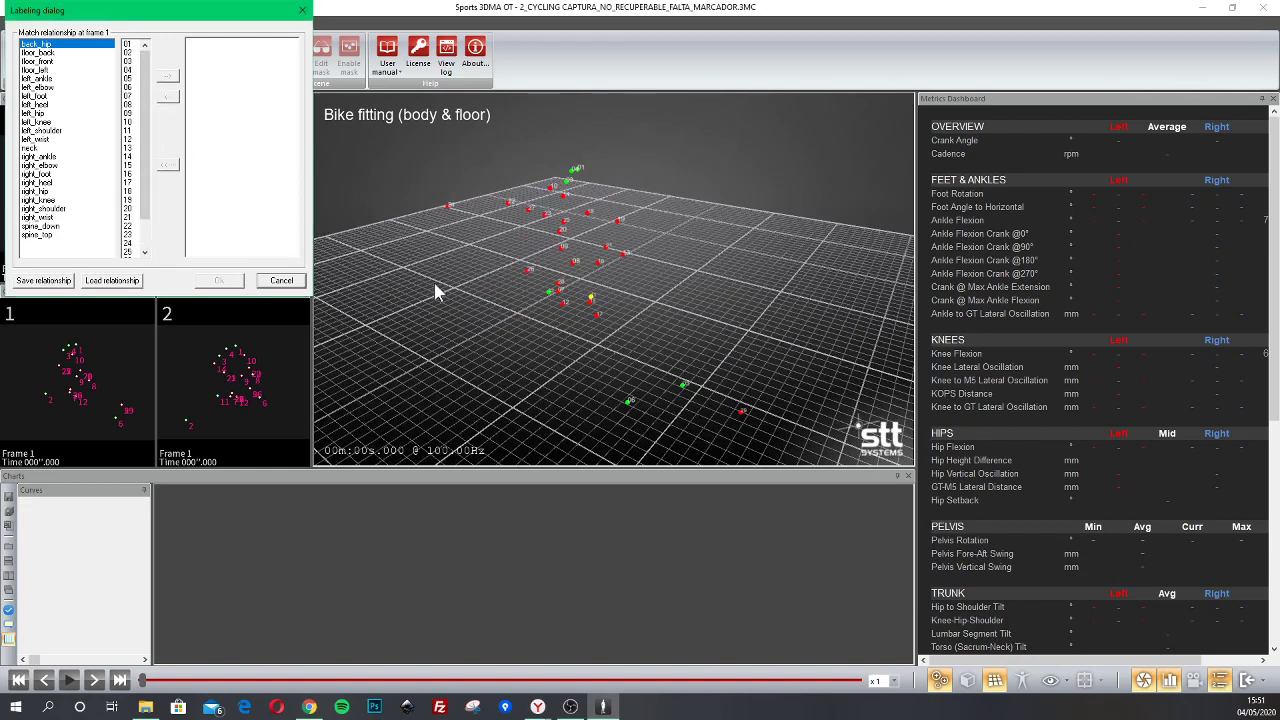
mouse_move(617, 296)
left_mouse_down()
mouse_move(678, 352)
mouse_move(630, 328)
mouse_move(657, 314)
mouse_move(645, 310)
left_mouse_up()
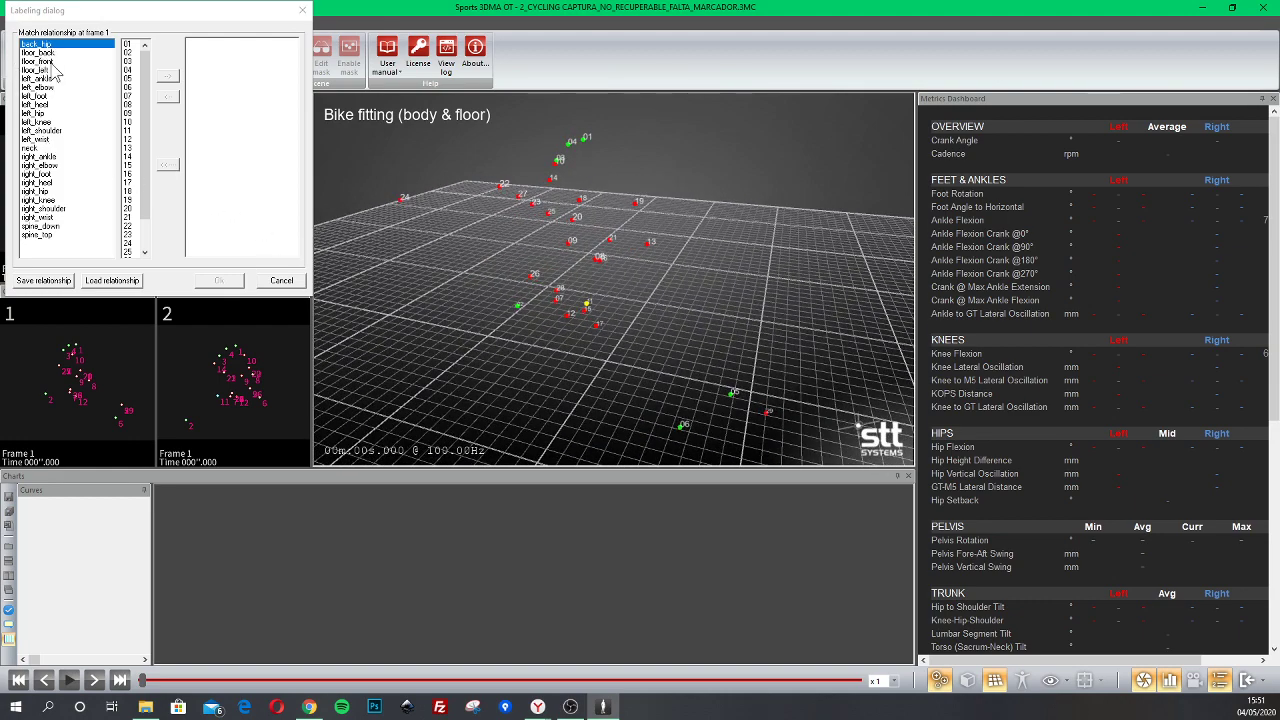
mouse_move(517, 231)
left_mouse_down()
mouse_move(607, 293)
mouse_move(615, 250)
mouse_move(528, 247)
mouse_move(598, 265)
mouse_move(651, 300)
left_mouse_up()
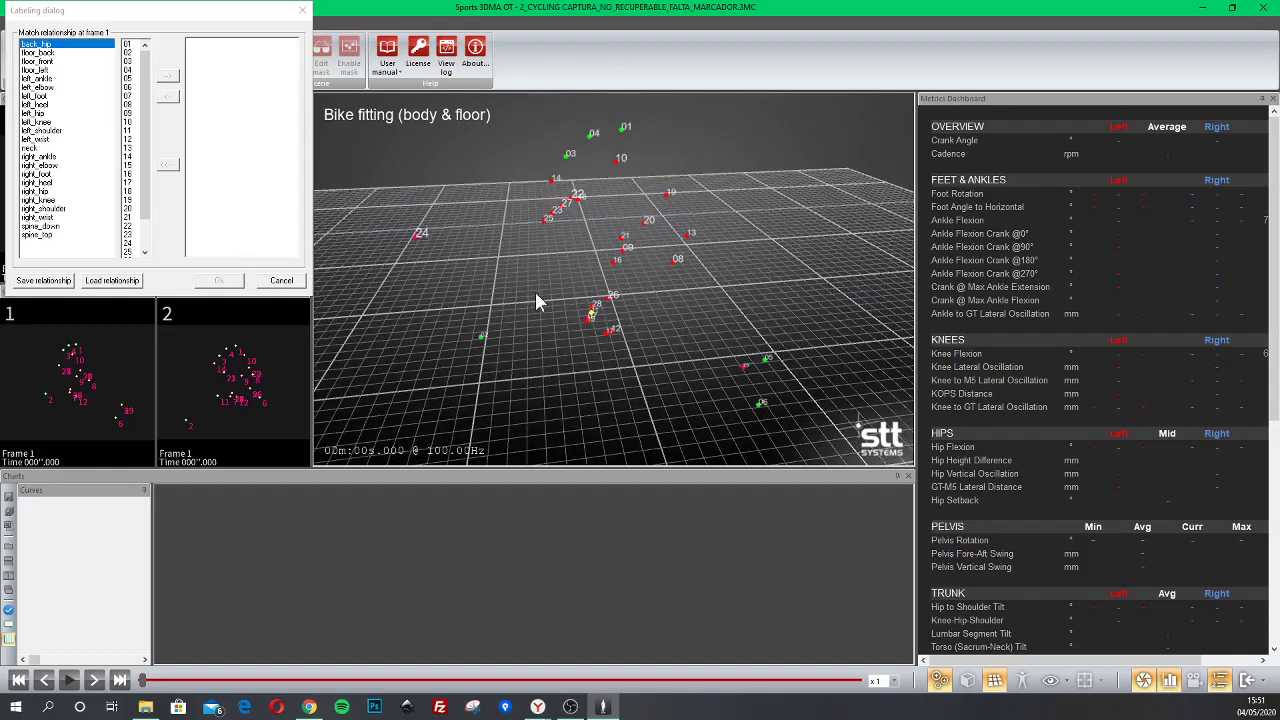
mouse_move(536, 293)
left_mouse_down()
mouse_move(620, 291)
mouse_move(562, 310)
mouse_move(657, 294)
mouse_move(623, 263)
mouse_move(667, 315)
mouse_move(551, 306)
mouse_move(614, 294)
mouse_move(651, 251)
mouse_move(574, 286)
mouse_move(623, 237)
left_mouse_up()
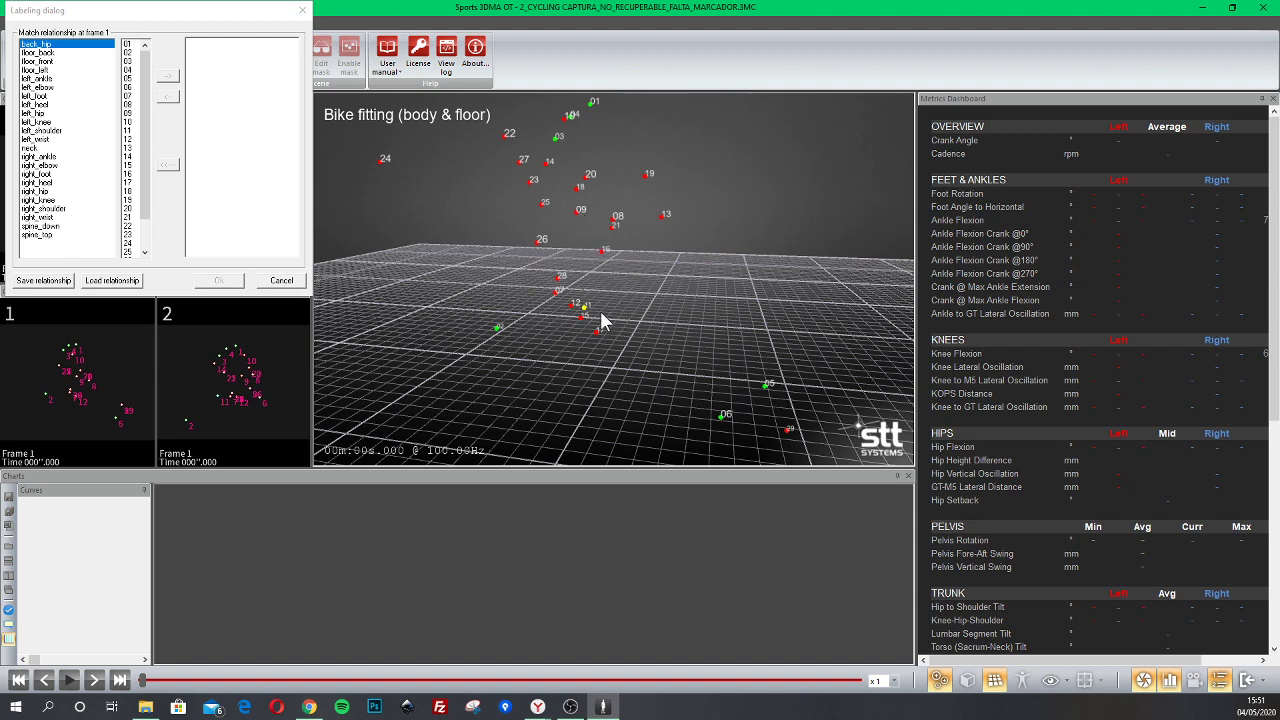
scroll(597, 330, "up", 4)
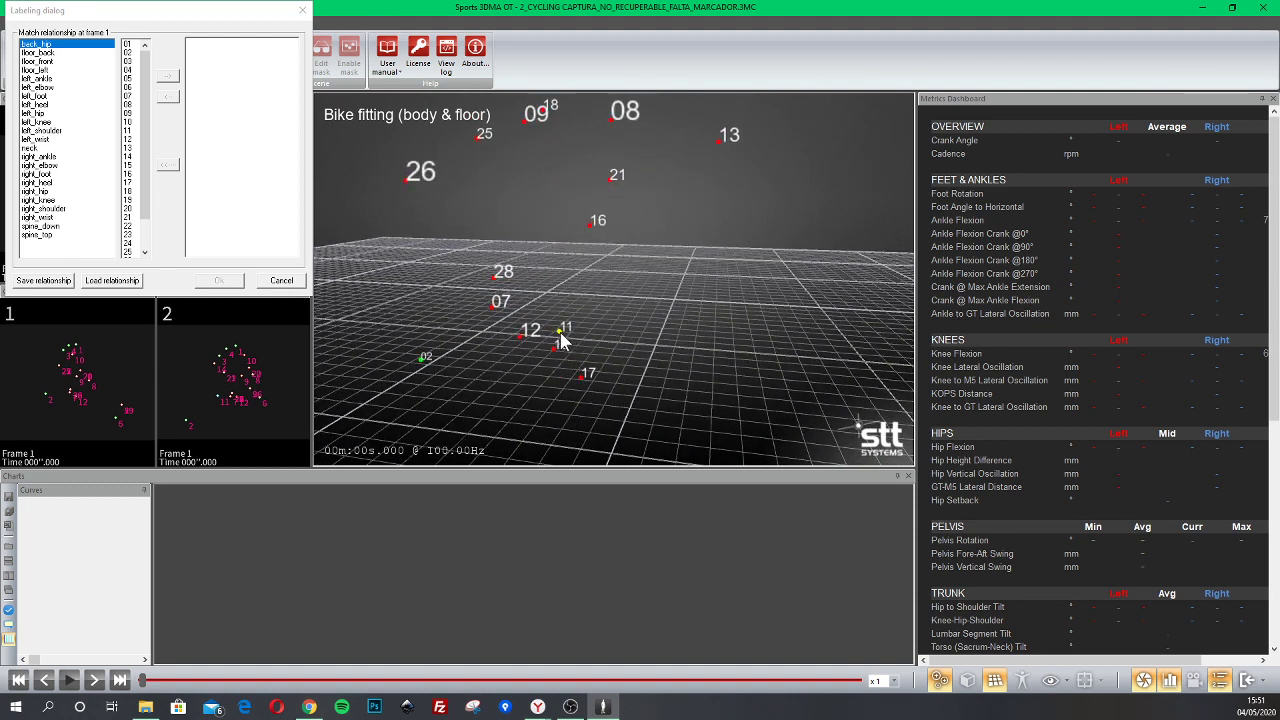
scroll(582, 277, "down", 2)
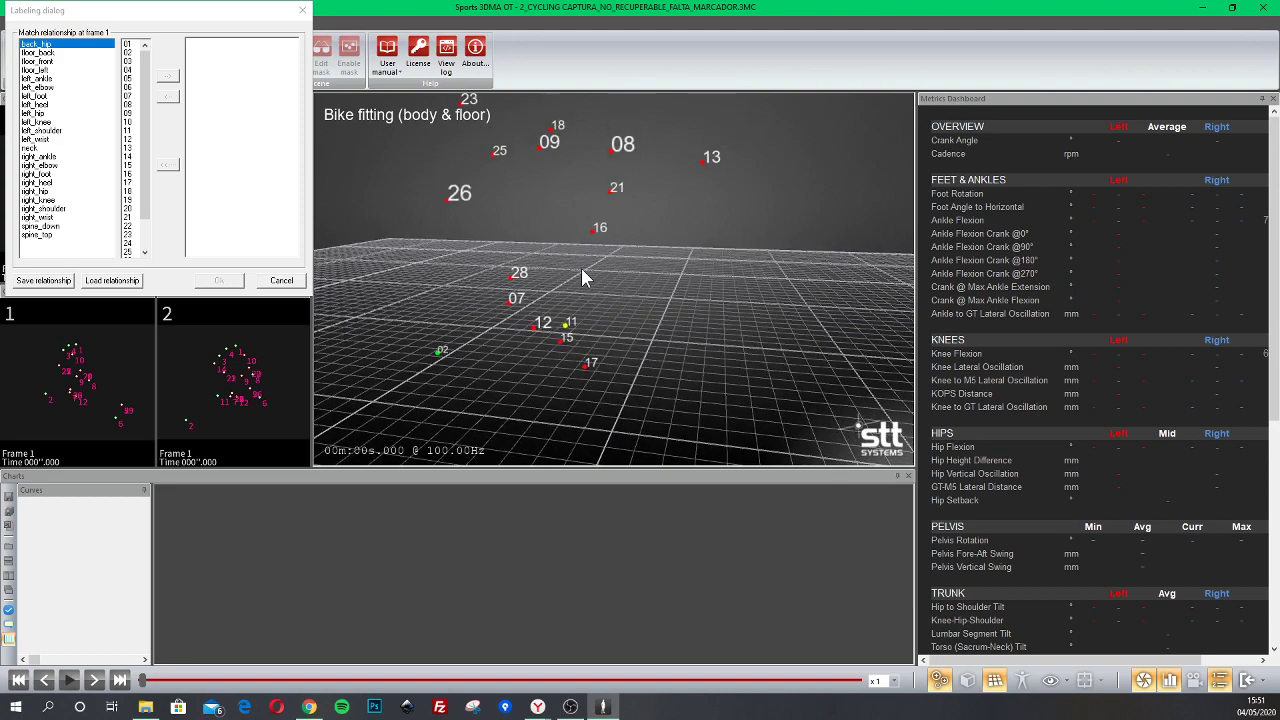
scroll(558, 268, "down", 4)
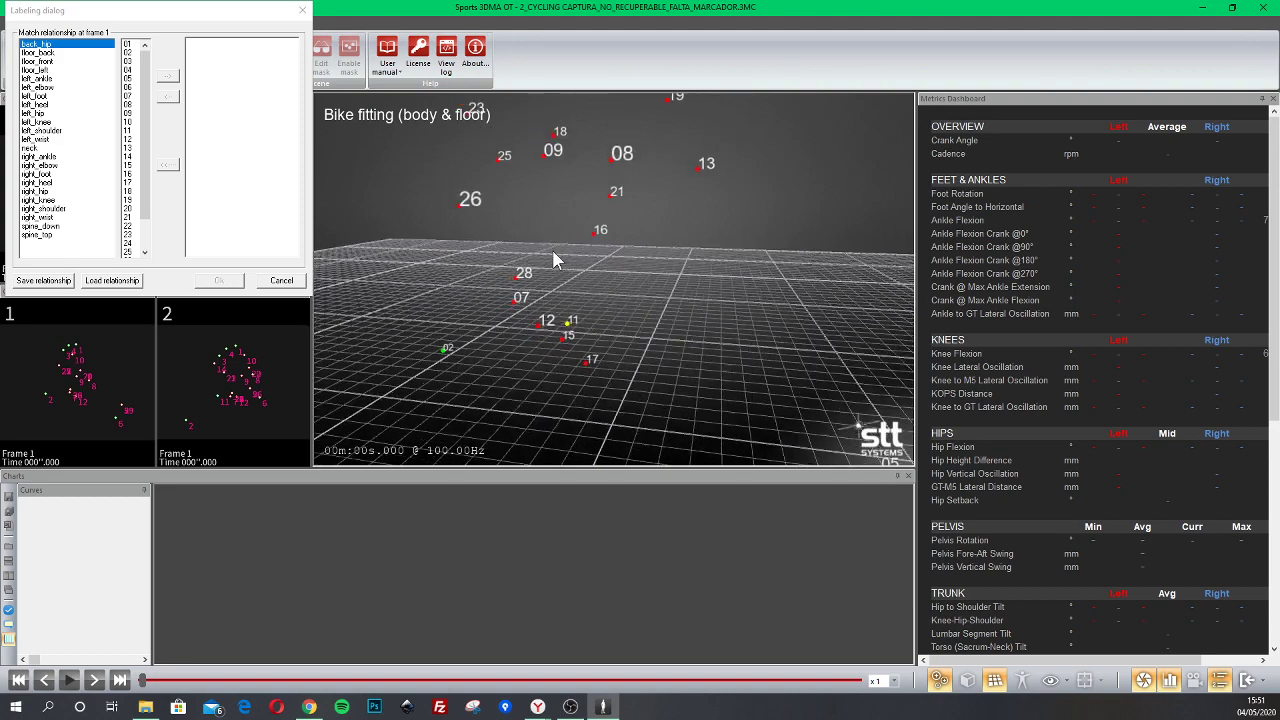
scroll(563, 289, "down", 5)
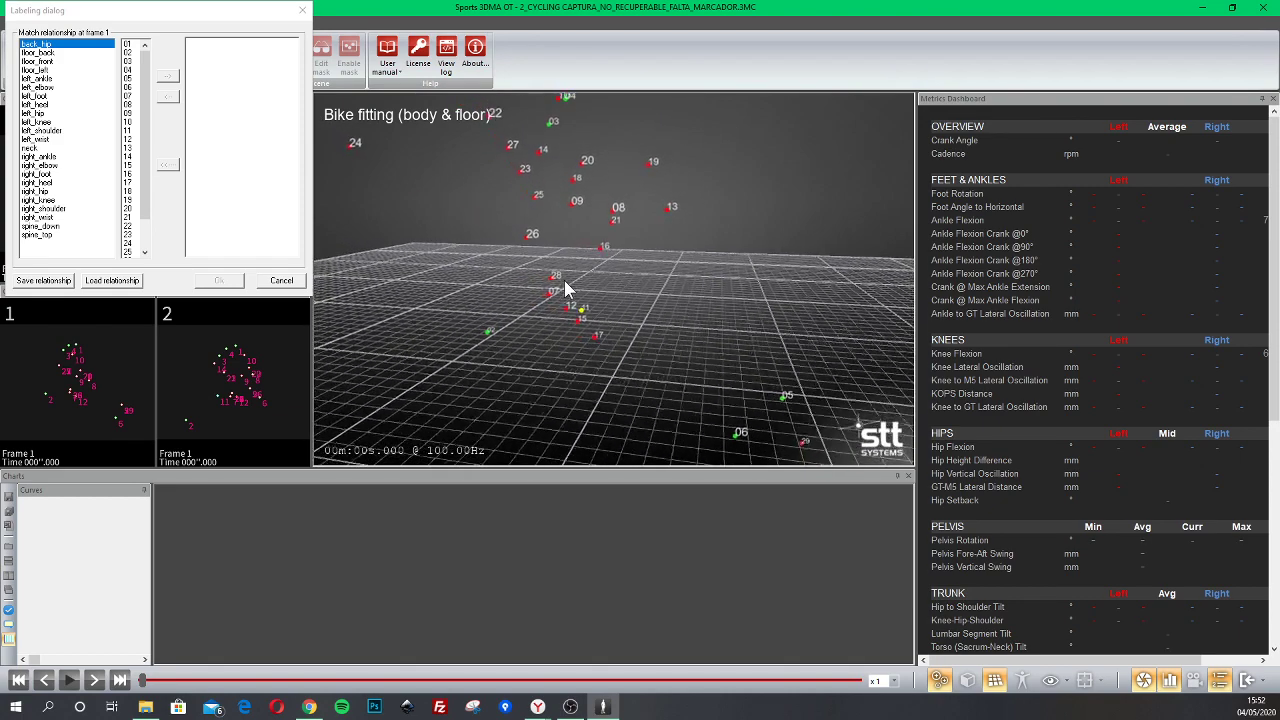
mouse_move(601, 266)
left_mouse_down()
mouse_move(722, 261)
mouse_move(463, 248)
mouse_move(670, 284)
left_mouse_up()
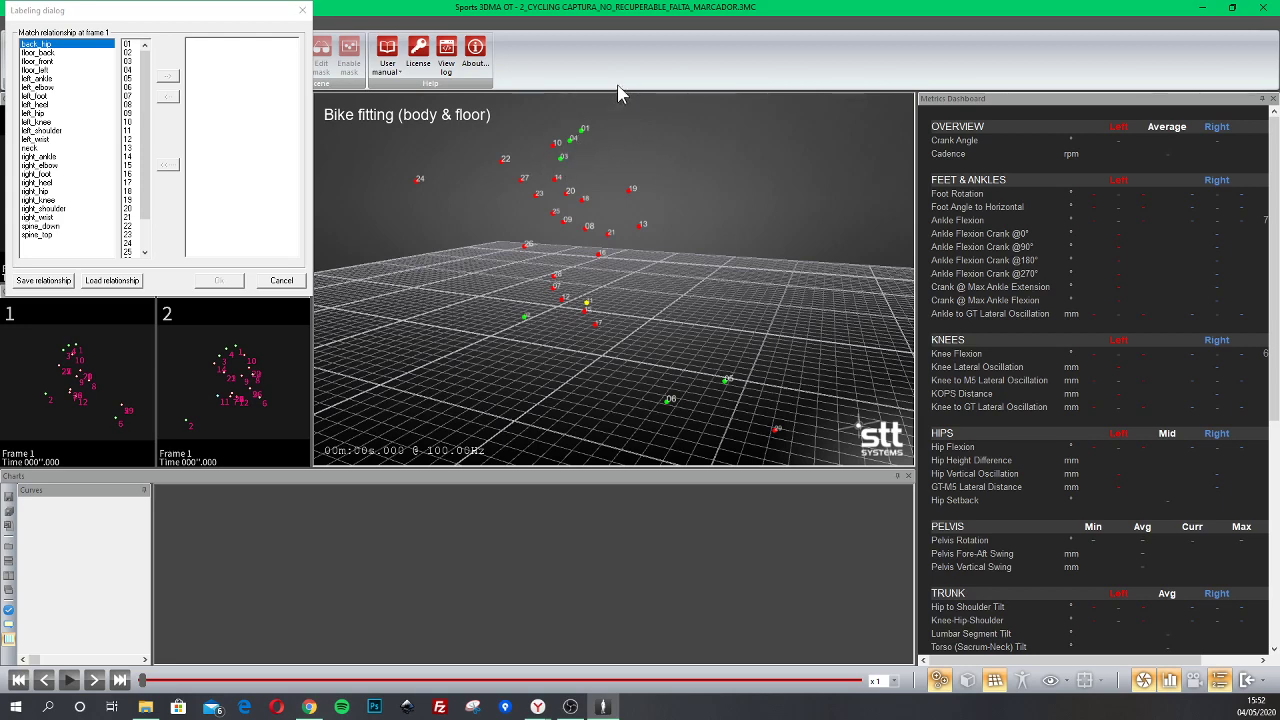
mouse_move(551, 297)
left_mouse_down()
mouse_move(654, 300)
mouse_move(597, 217)
mouse_move(511, 233)
left_mouse_up()
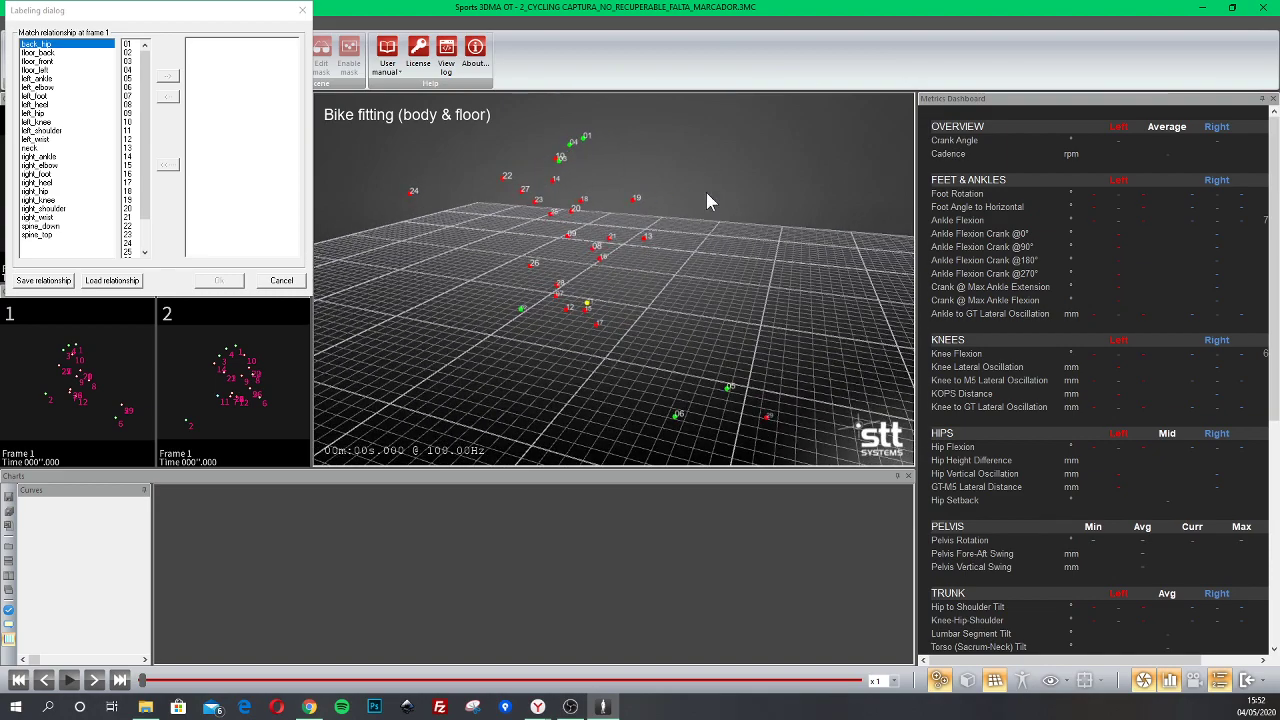
mouse_move(706, 196)
left_mouse_down()
mouse_move(672, 305)
mouse_move(664, 162)
mouse_move(644, 182)
mouse_move(617, 284)
mouse_move(534, 245)
mouse_move(641, 218)
left_mouse_up()
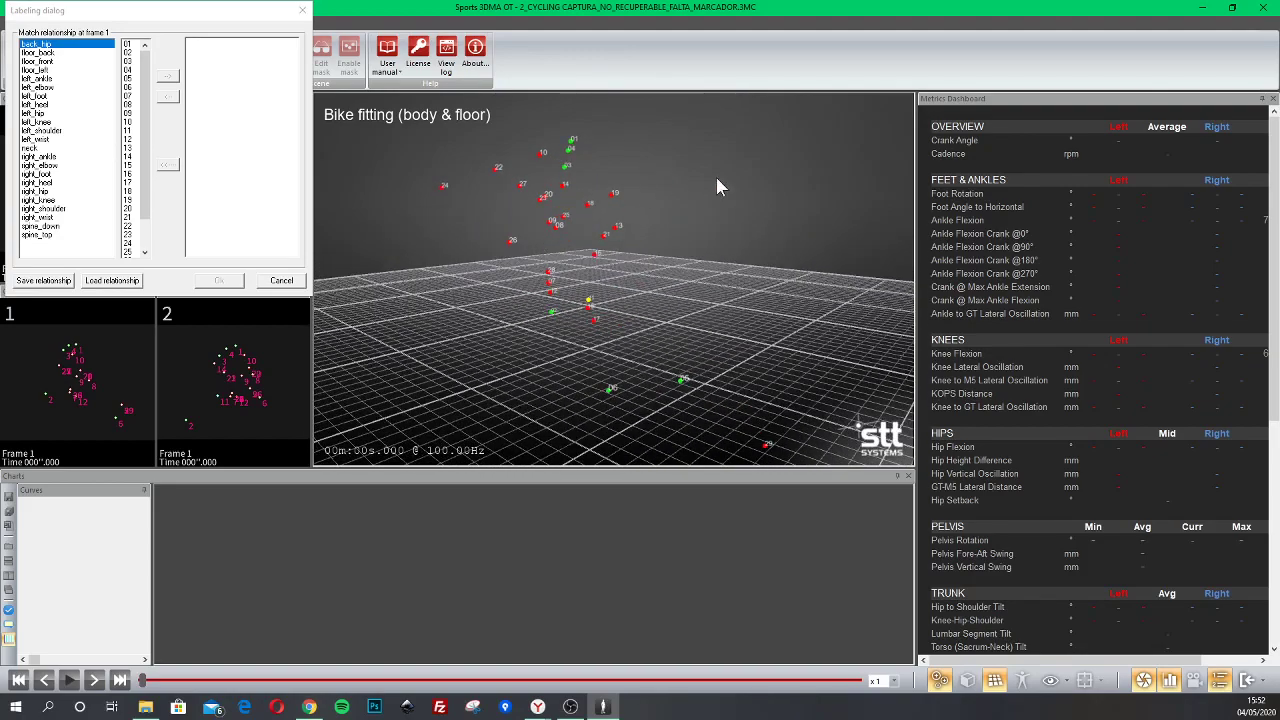
mouse_move(545, 247)
left_mouse_down()
mouse_move(577, 289)
mouse_move(651, 294)
mouse_move(258, 173)
left_mouse_up()
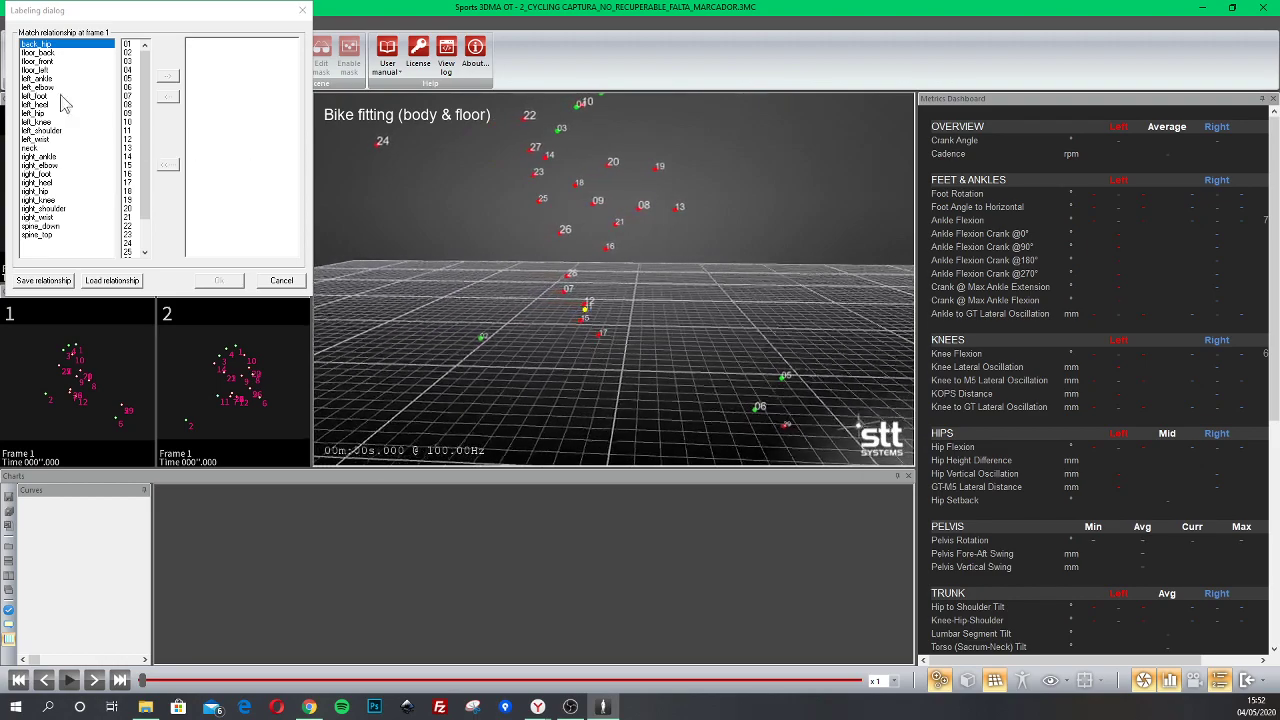
- Match back_hip to marker 14, floor_back to 02, floor_front to 06 and floor_left to 05
mouse_move(669, 243)
left_mouse_down()
mouse_move(626, 260)
mouse_move(660, 260)
left_mouse_up()
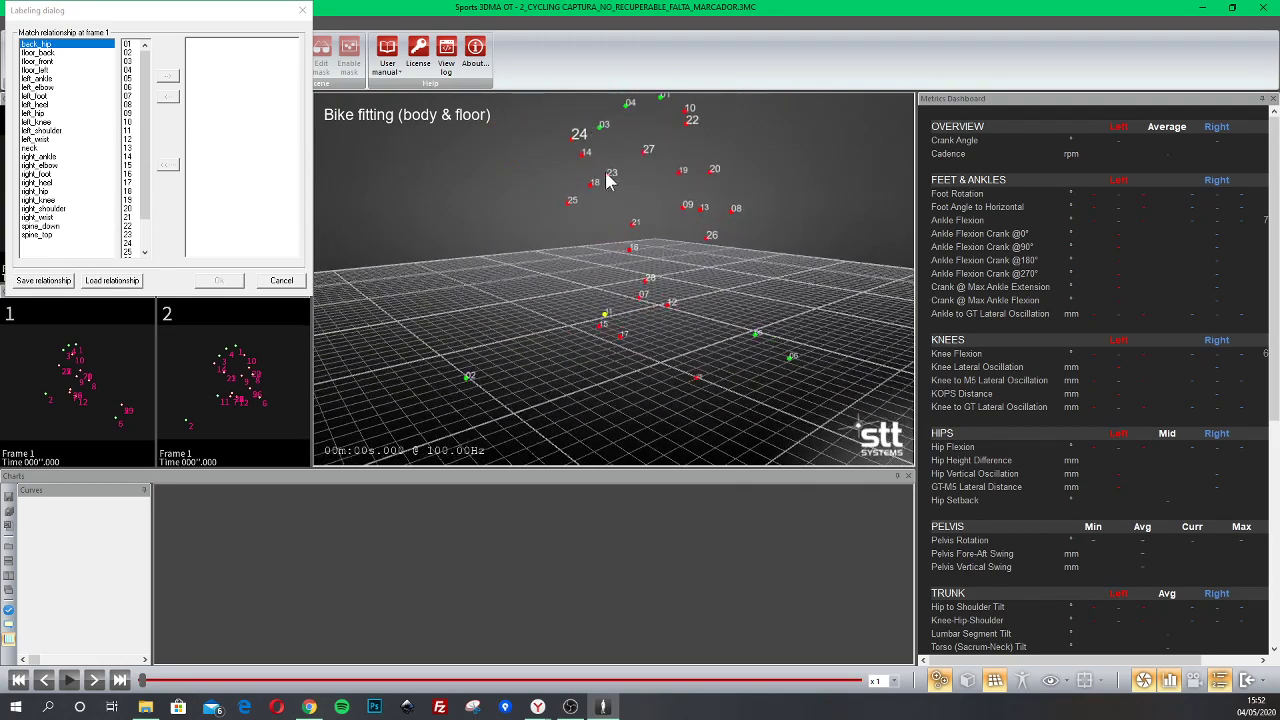
double_click(130, 157)
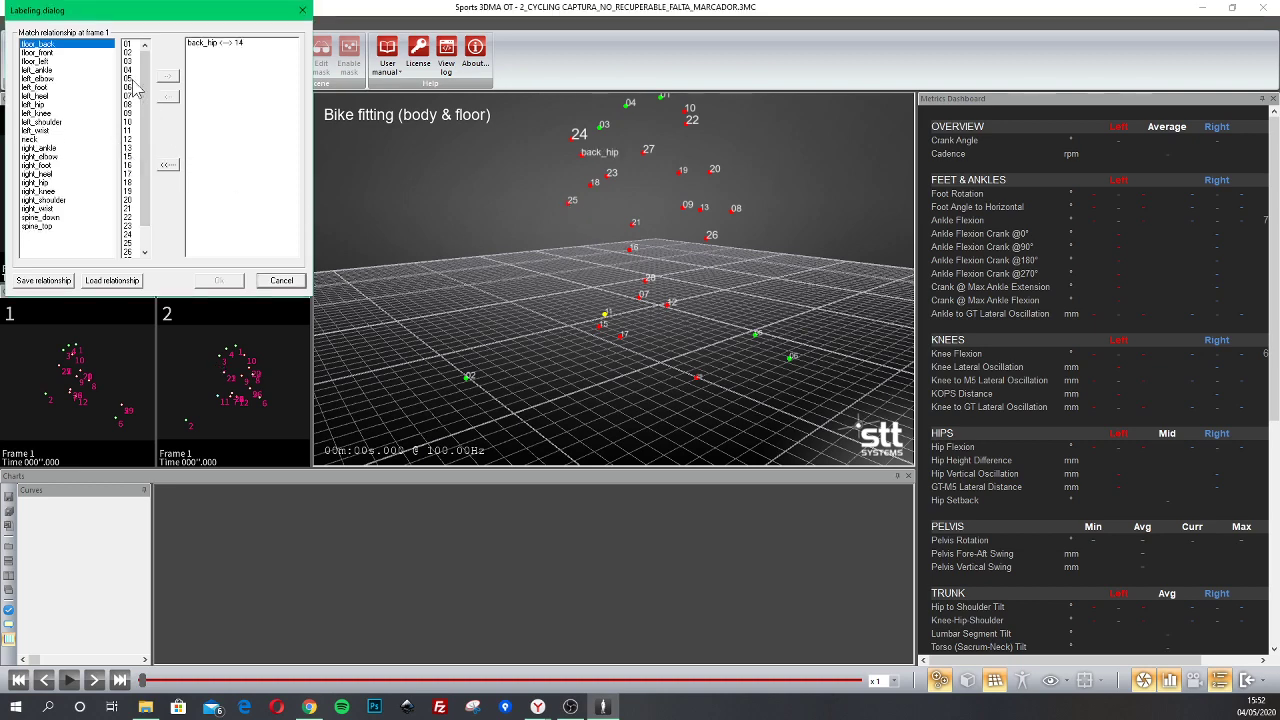
double_click(126, 52)
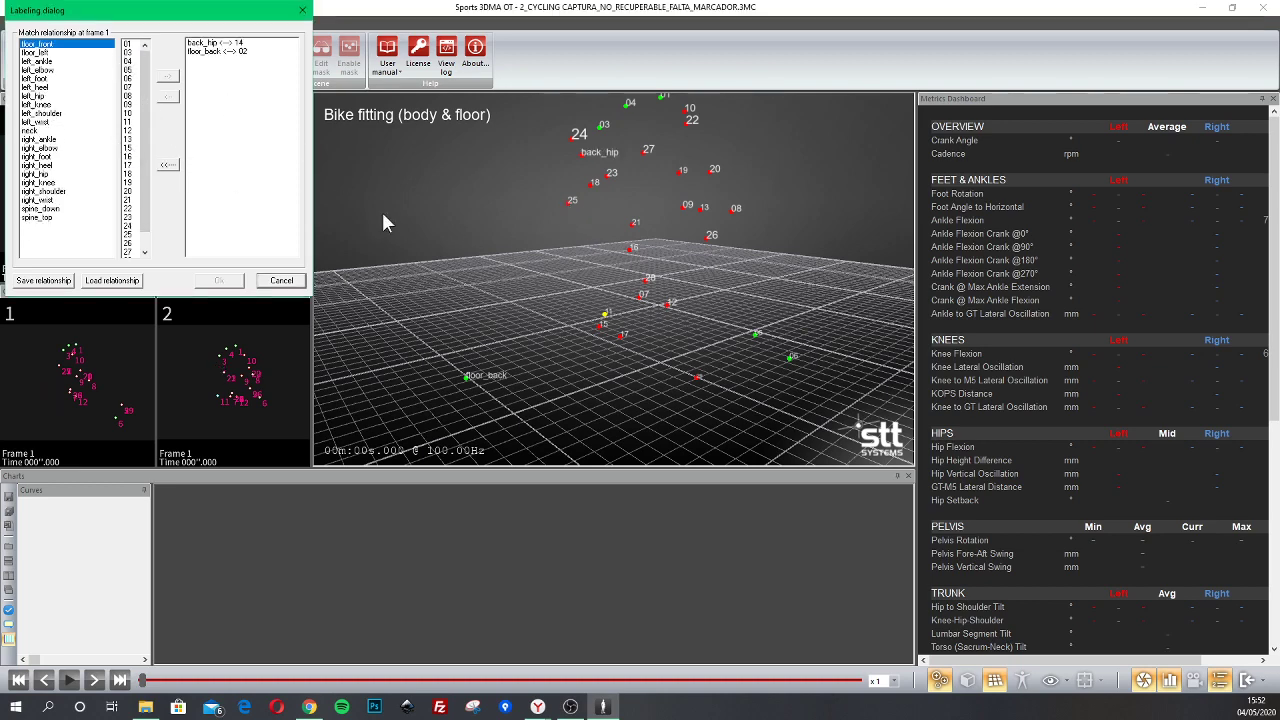
left_click_drag(383, 222, 452, 251)
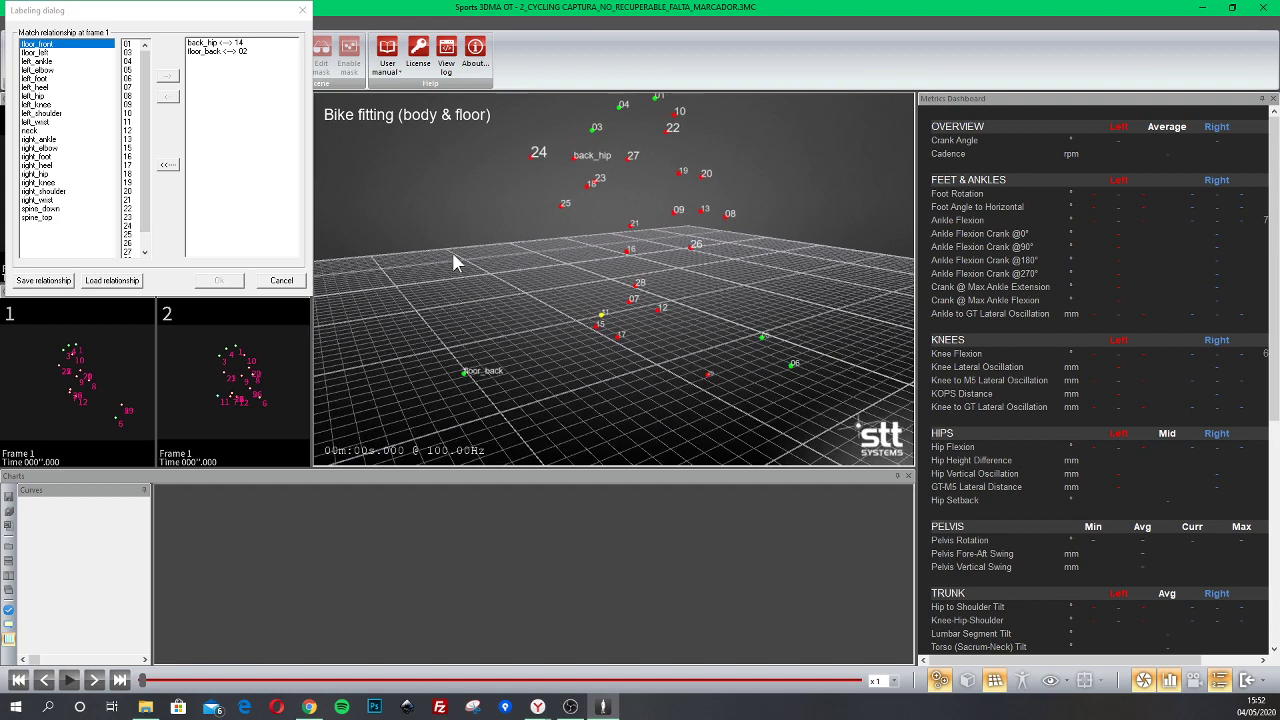
double_click(129, 79)
double_click(129, 70)
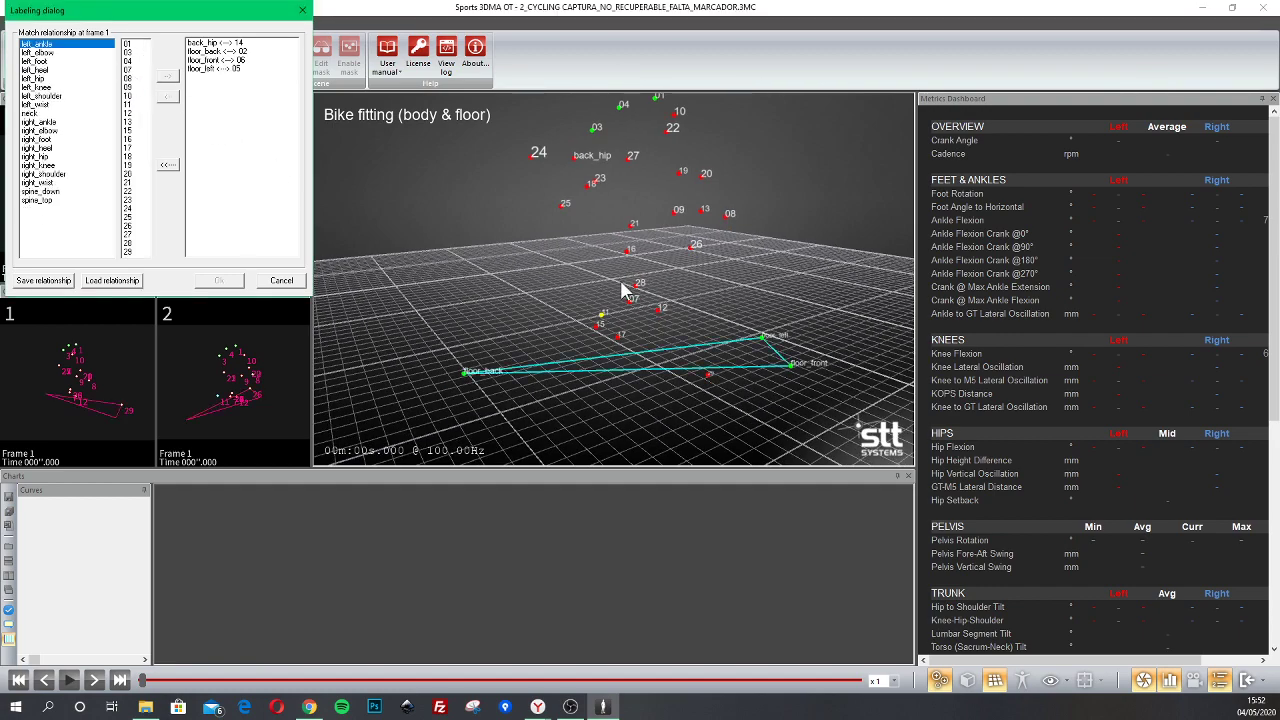
- Match left_ankle to marker 11 in a close-up of the lower legs and bring the whole marker cloud back into view
mouse_move(565, 312)
left_mouse_down()
mouse_move(658, 291)
mouse_move(699, 338)
left_mouse_up()
scroll(647, 265, "up", 3)
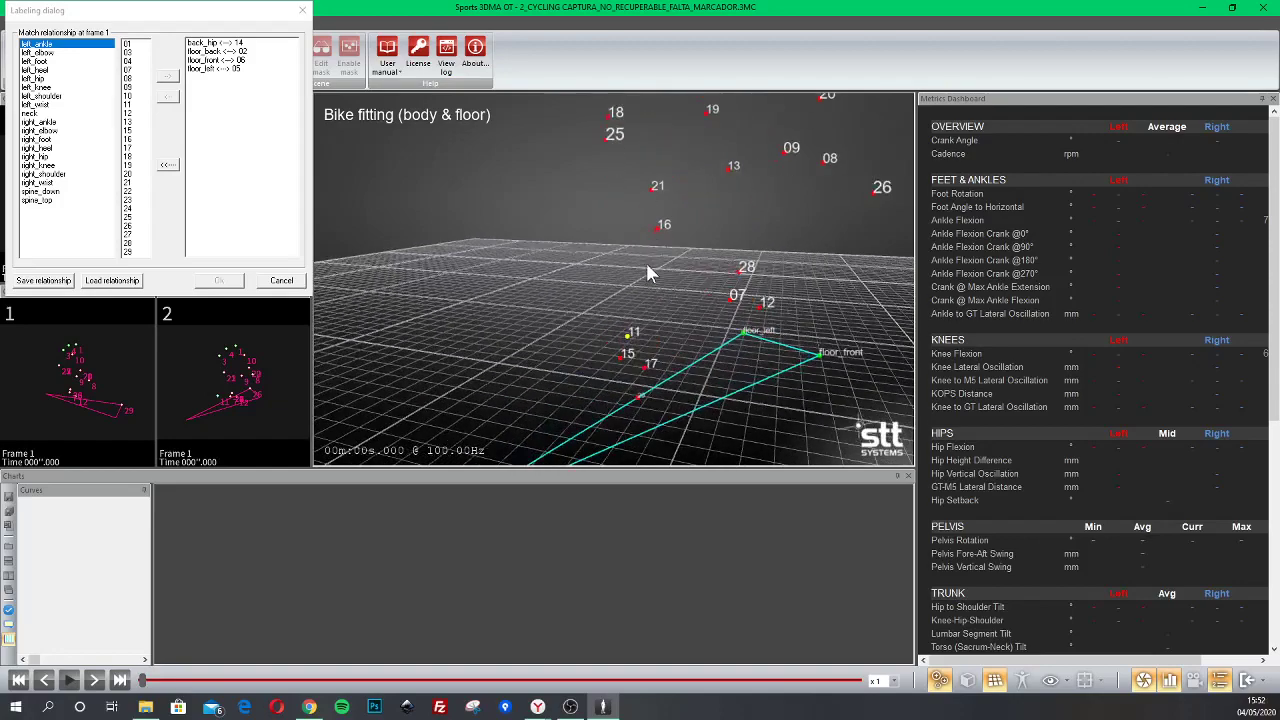
mouse_move(645, 260)
left_mouse_down()
mouse_move(660, 309)
mouse_move(523, 237)
mouse_move(500, 243)
left_mouse_up()
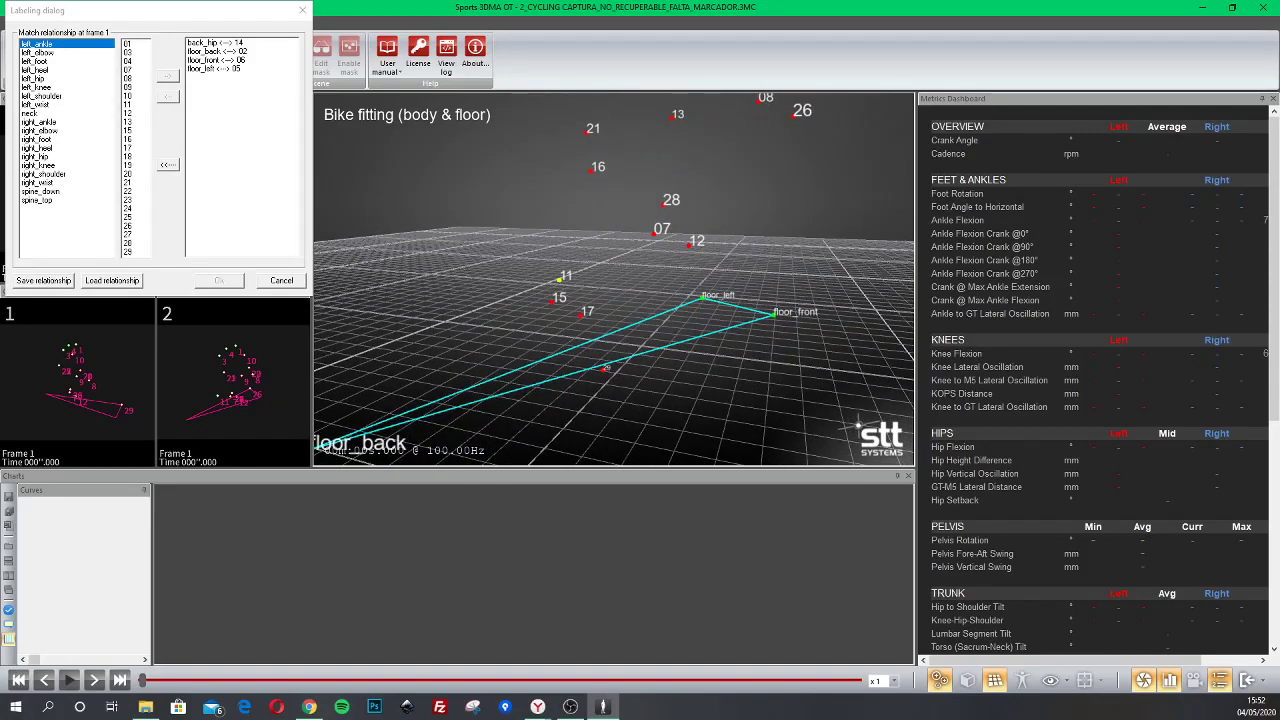
double_click(128, 105)
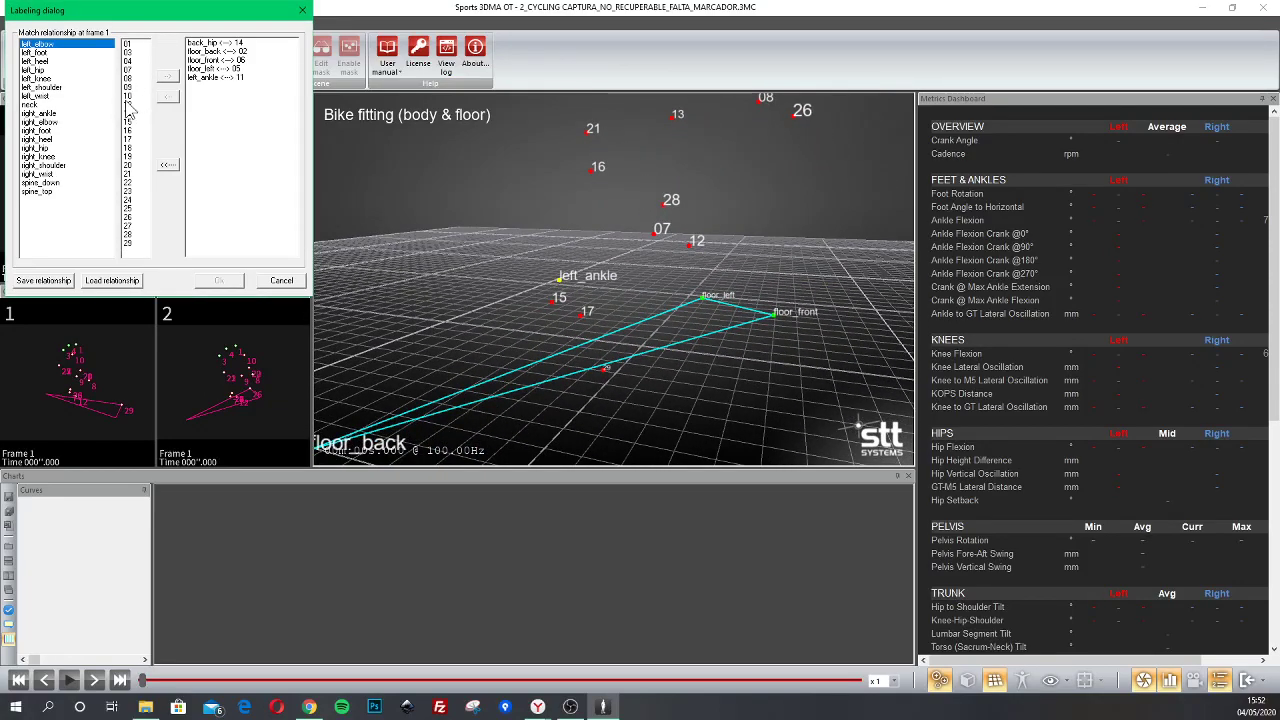
right_click_drag(649, 145, 671, 249)
mouse_move(671, 249)
left_mouse_down()
mouse_move(518, 195)
mouse_move(660, 257)
mouse_move(626, 240)
left_mouse_up()
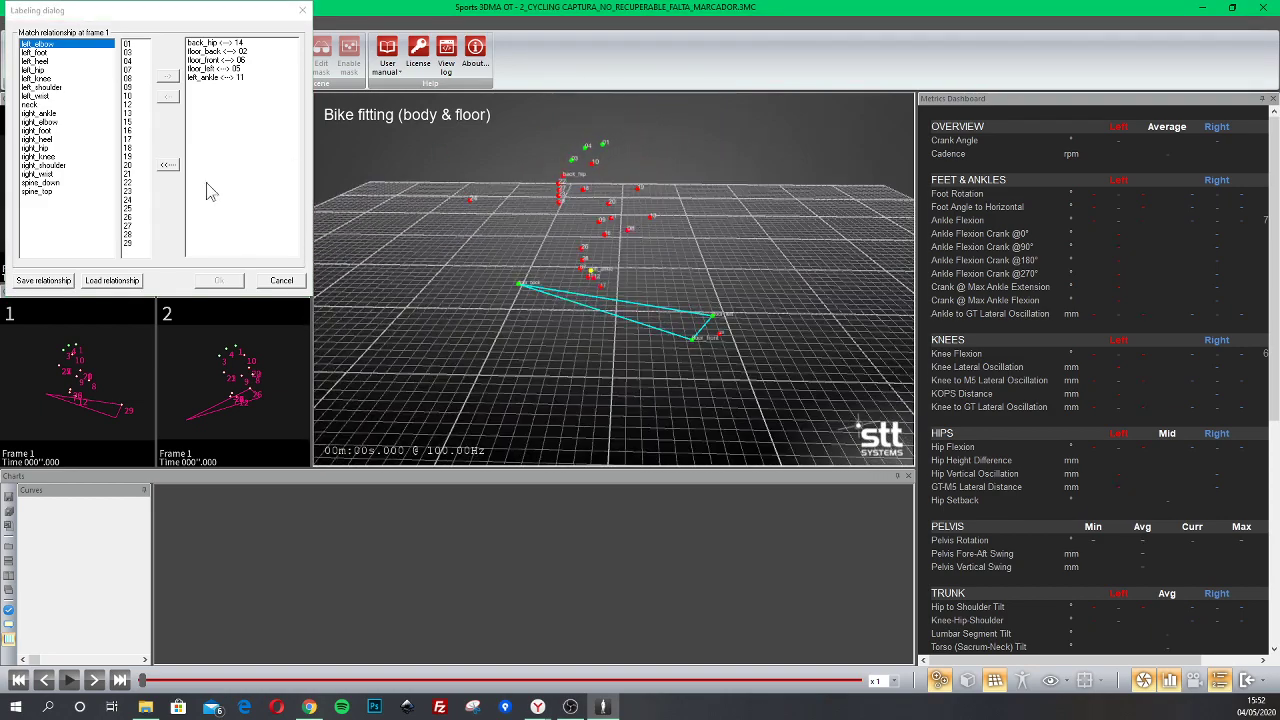
- Match left_elbow to marker 19, left_foot to 17 and left_heel to 15
double_click(130, 158)
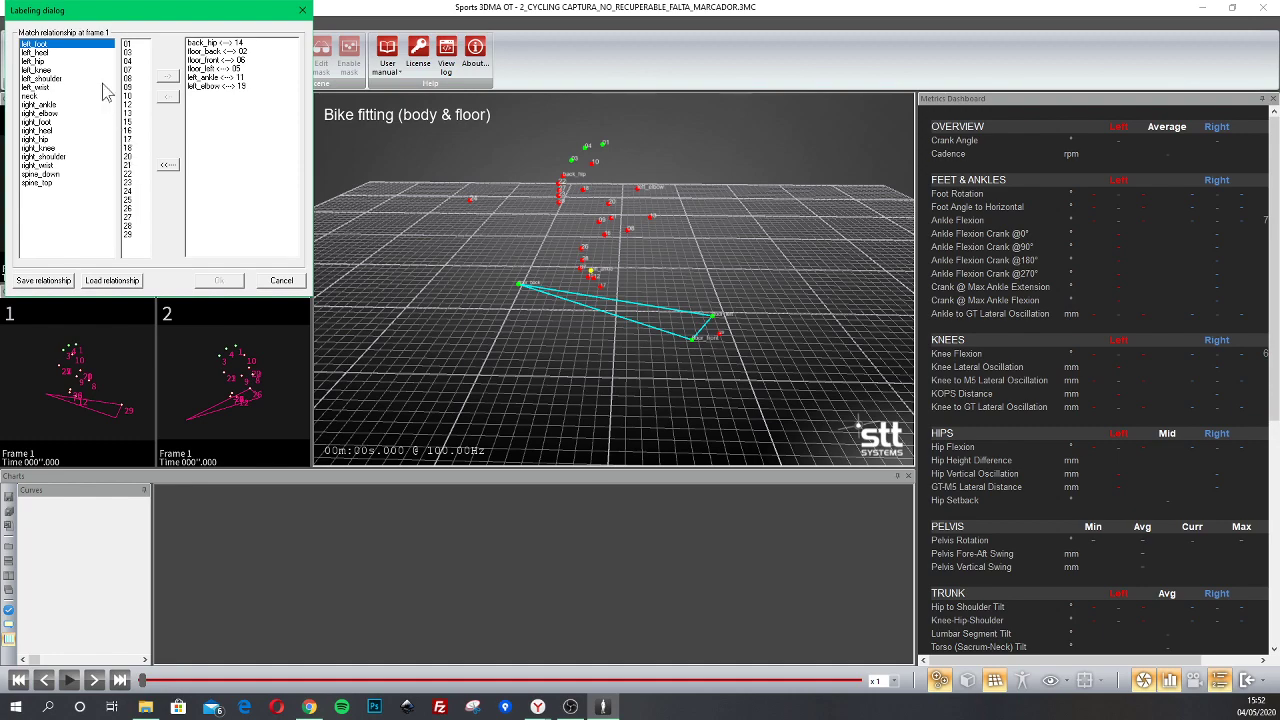
left_click_drag(646, 371, 868, 330)
scroll(603, 198, "up", 5)
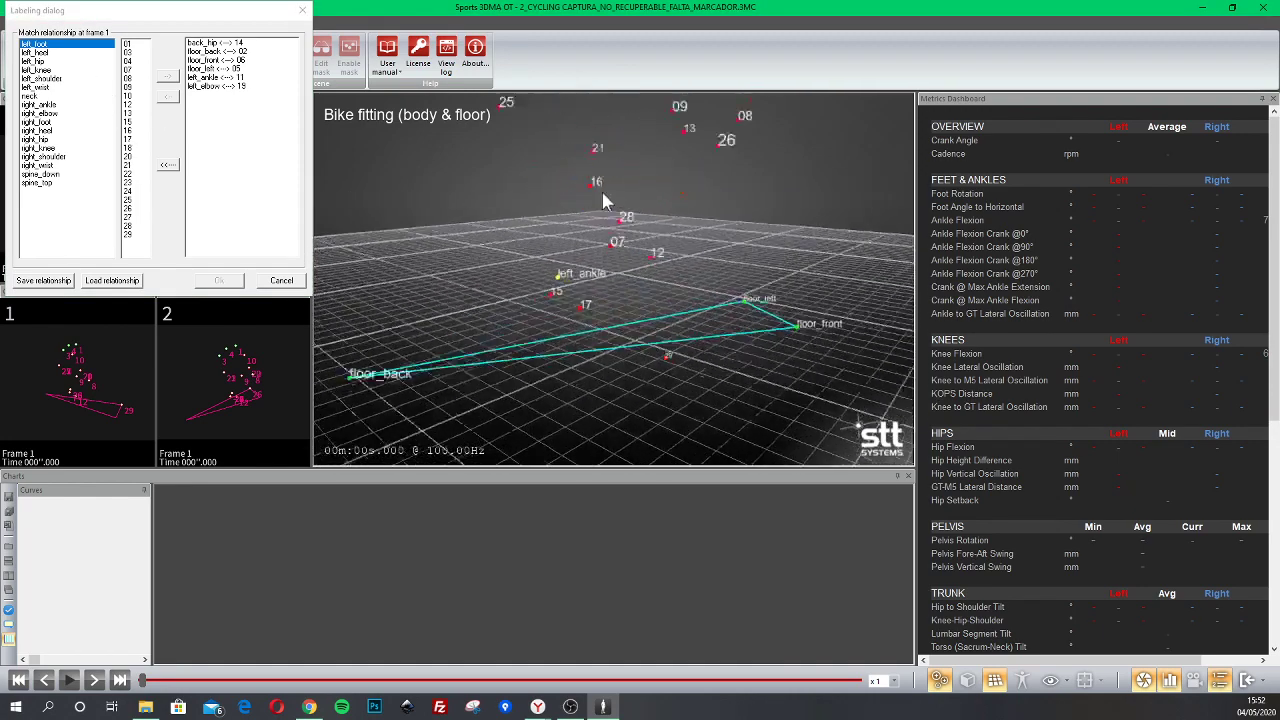
double_click(130, 145)
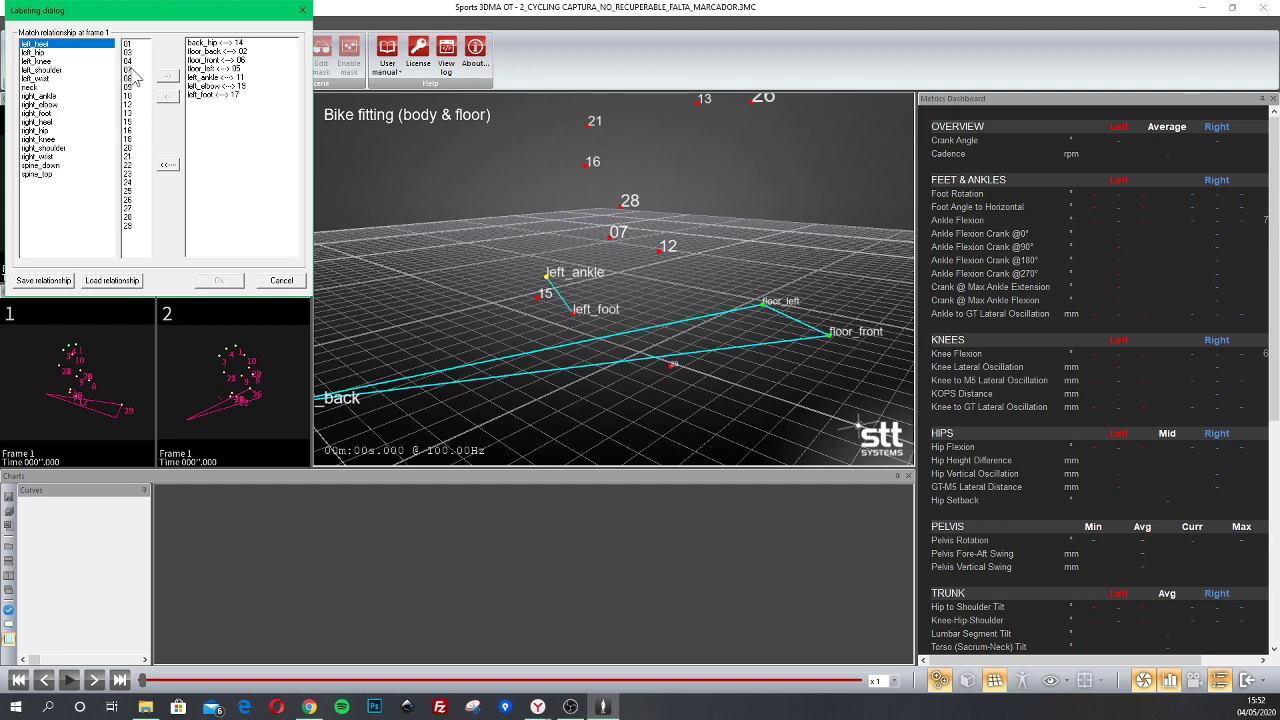
double_click(131, 123)
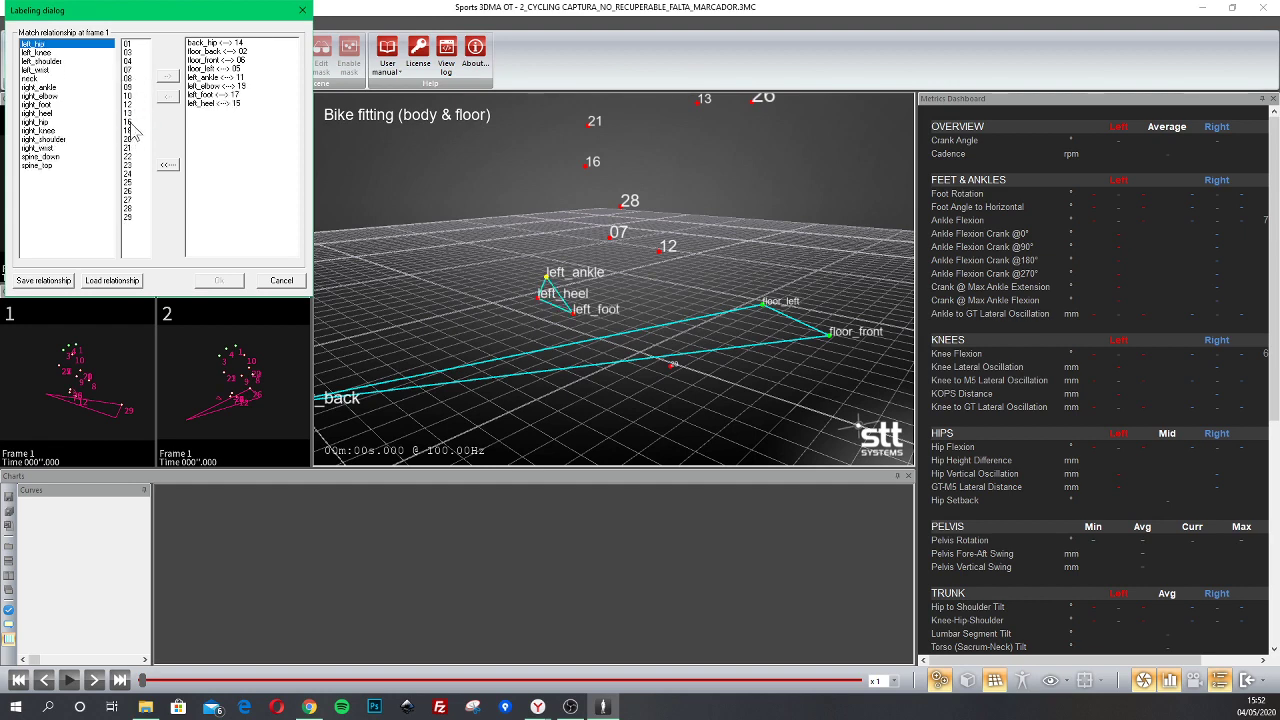
- Match left_hip to marker 18 and left_knee to marker 16
right_click_drag(635, 235, 643, 260)
right_click_drag(626, 192, 644, 235)
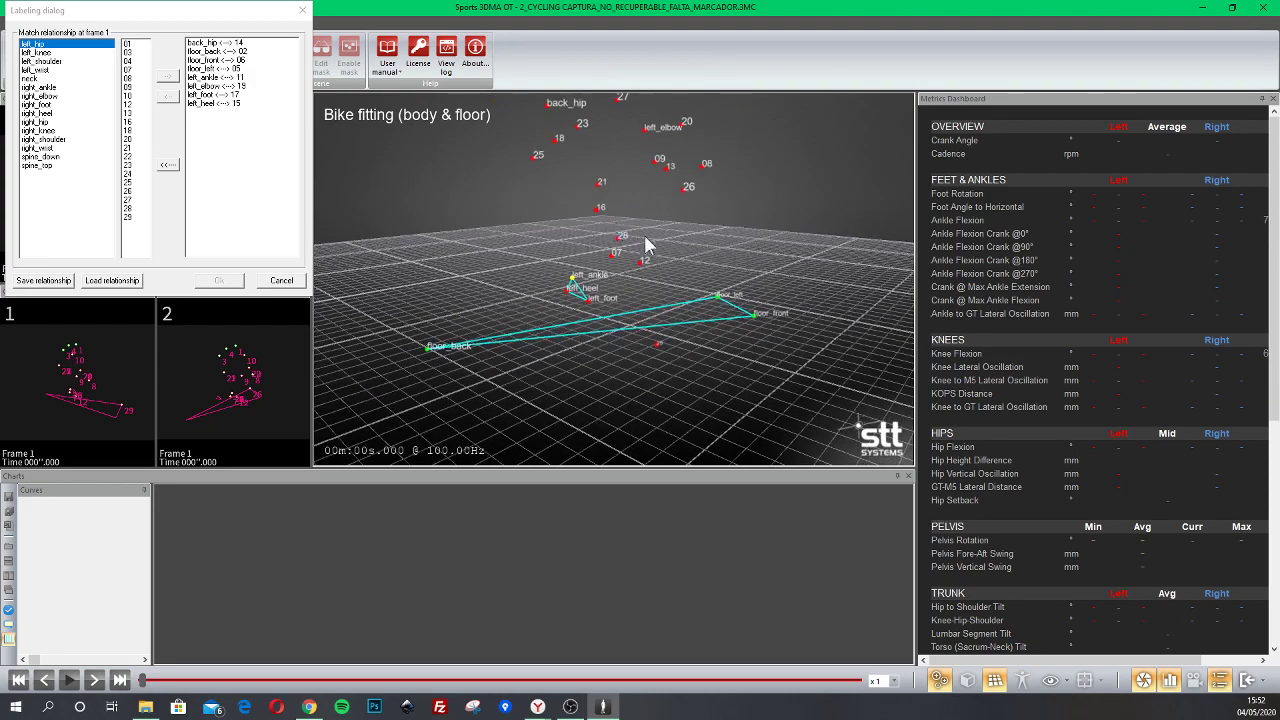
left_click_drag(644, 235, 616, 220)
scroll(597, 229, "down", 1)
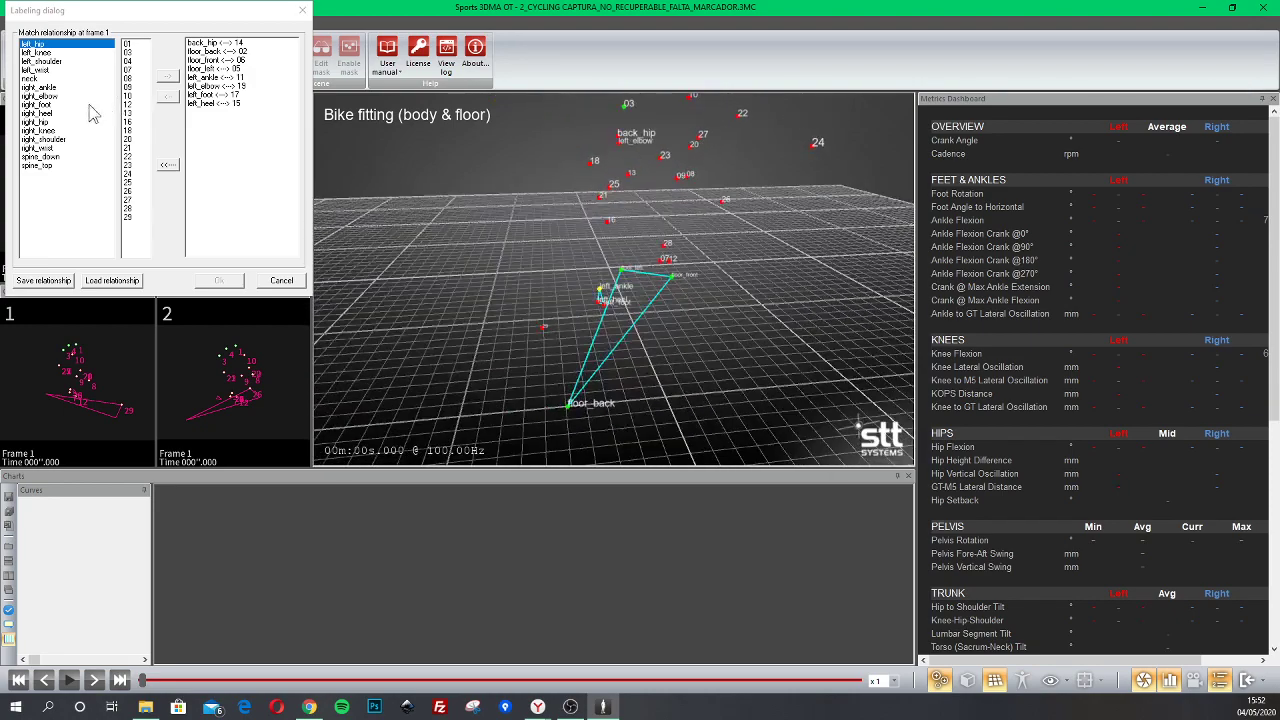
double_click(133, 130)
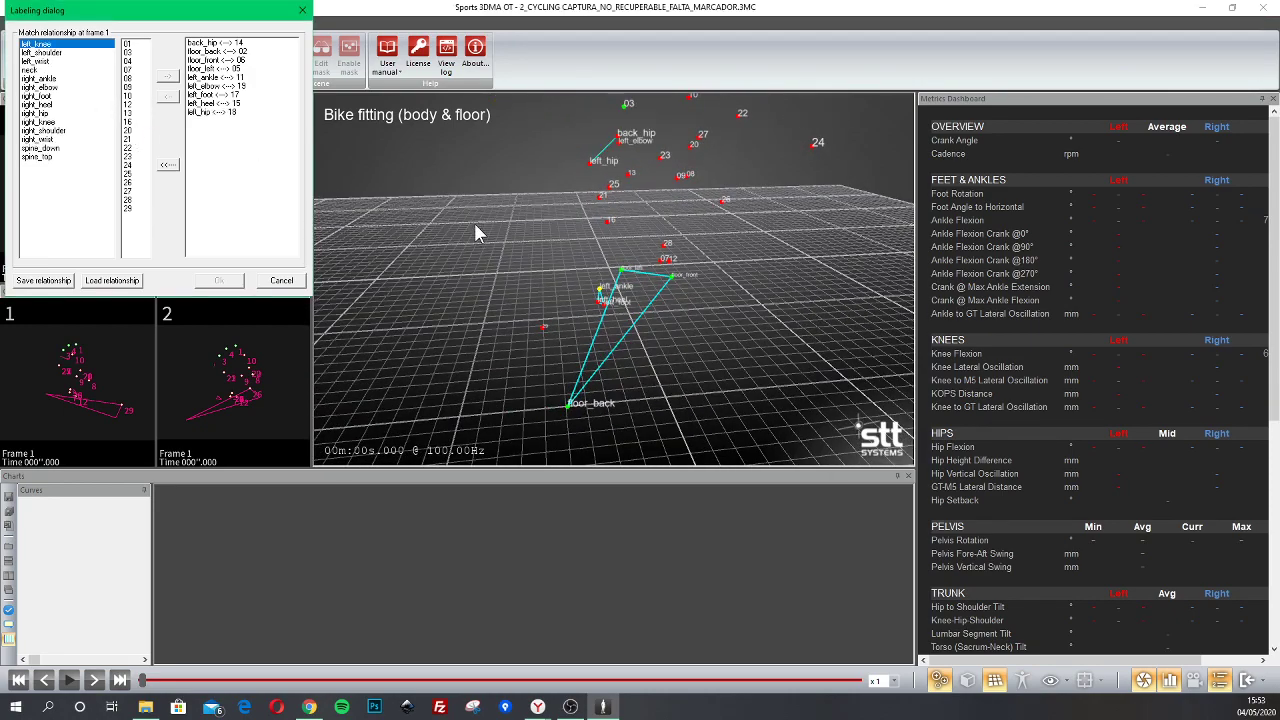
mouse_move(633, 195)
left_mouse_down()
mouse_move(606, 221)
mouse_move(521, 207)
mouse_move(592, 231)
mouse_move(438, 212)
mouse_move(472, 238)
mouse_move(458, 297)
mouse_move(766, 270)
mouse_move(642, 244)
mouse_move(819, 264)
mouse_move(635, 257)
mouse_move(663, 294)
mouse_move(671, 190)
mouse_move(669, 258)
mouse_move(651, 263)
mouse_move(728, 240)
mouse_move(679, 180)
mouse_move(711, 190)
mouse_move(680, 243)
mouse_move(686, 171)
mouse_move(540, 214)
mouse_move(611, 206)
left_mouse_up()
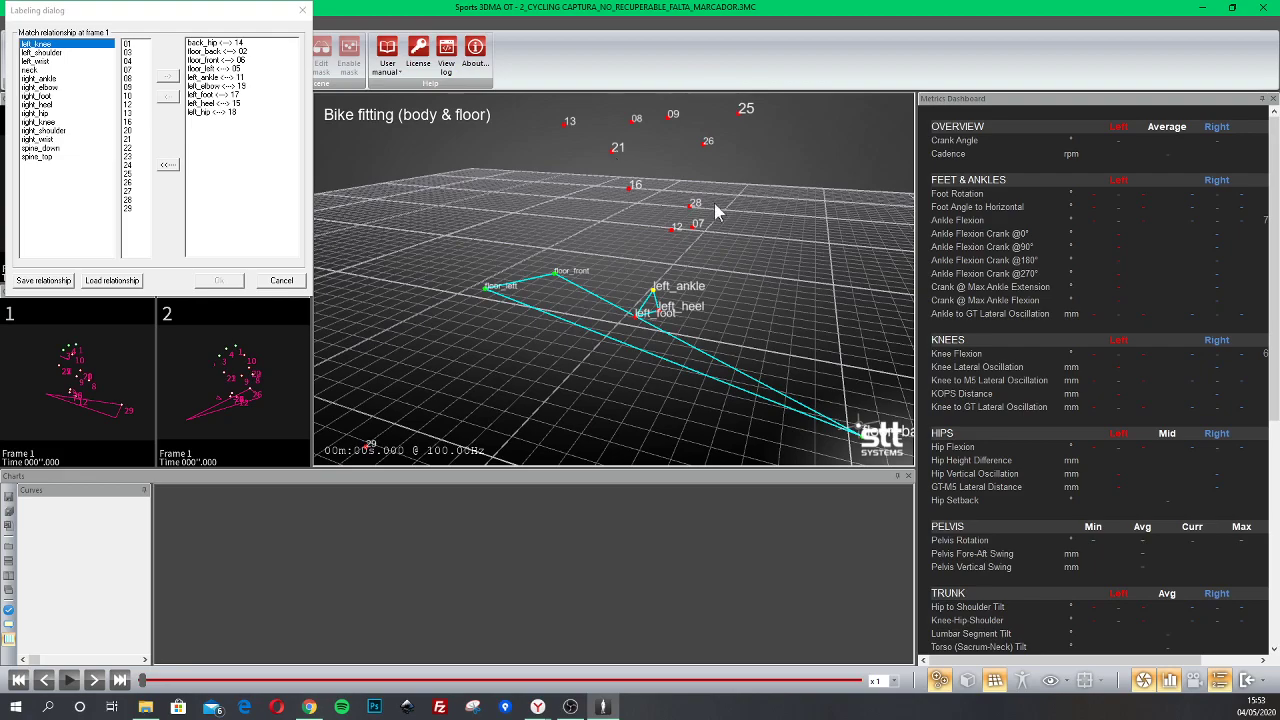
left_click_drag(717, 209, 690, 224)
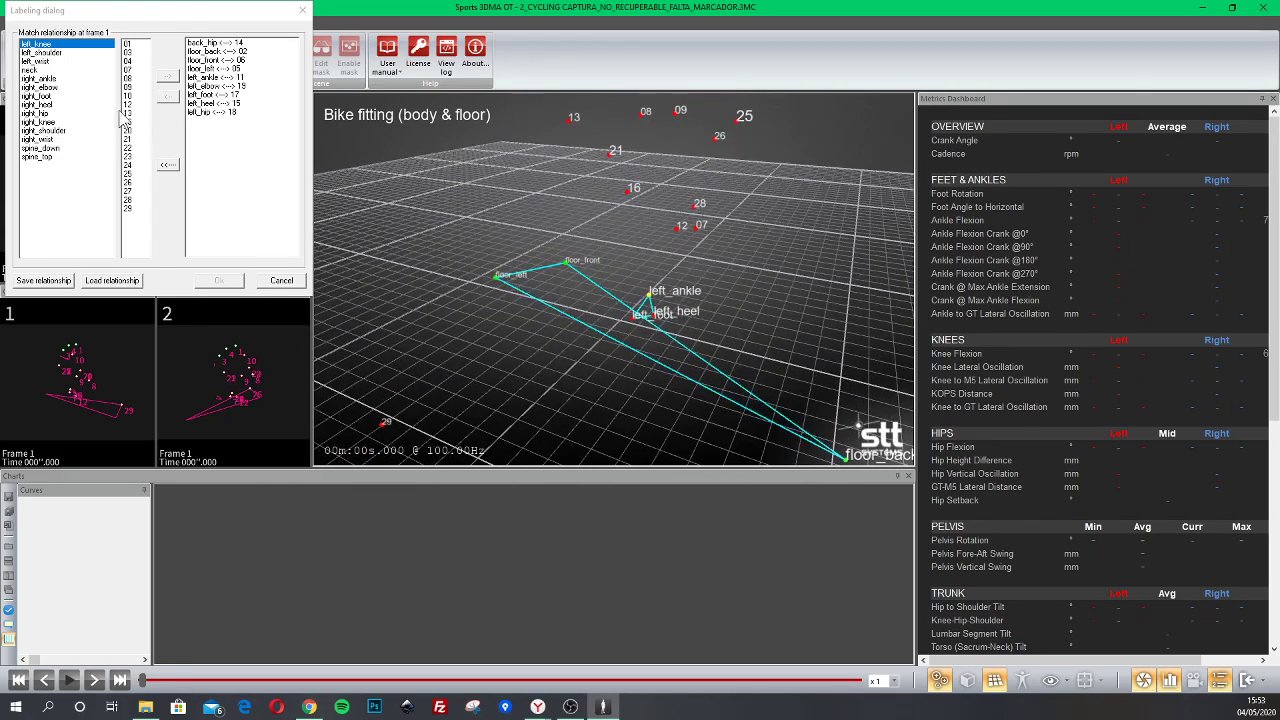
double_click(131, 122)
- Match left_wrist to marker 13, with the labeling dialog moved clear of the camera views
left_click_drag(670, 217, 567, 192)
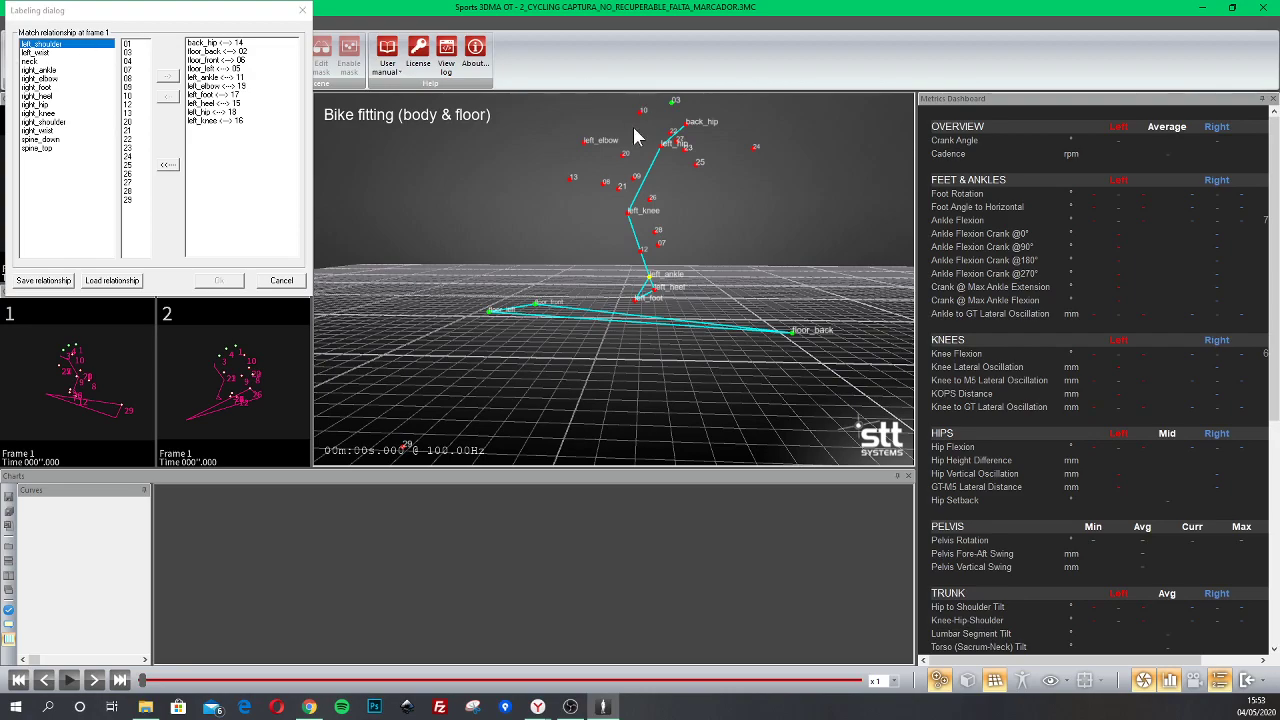
left_click_drag(633, 130, 528, 302)
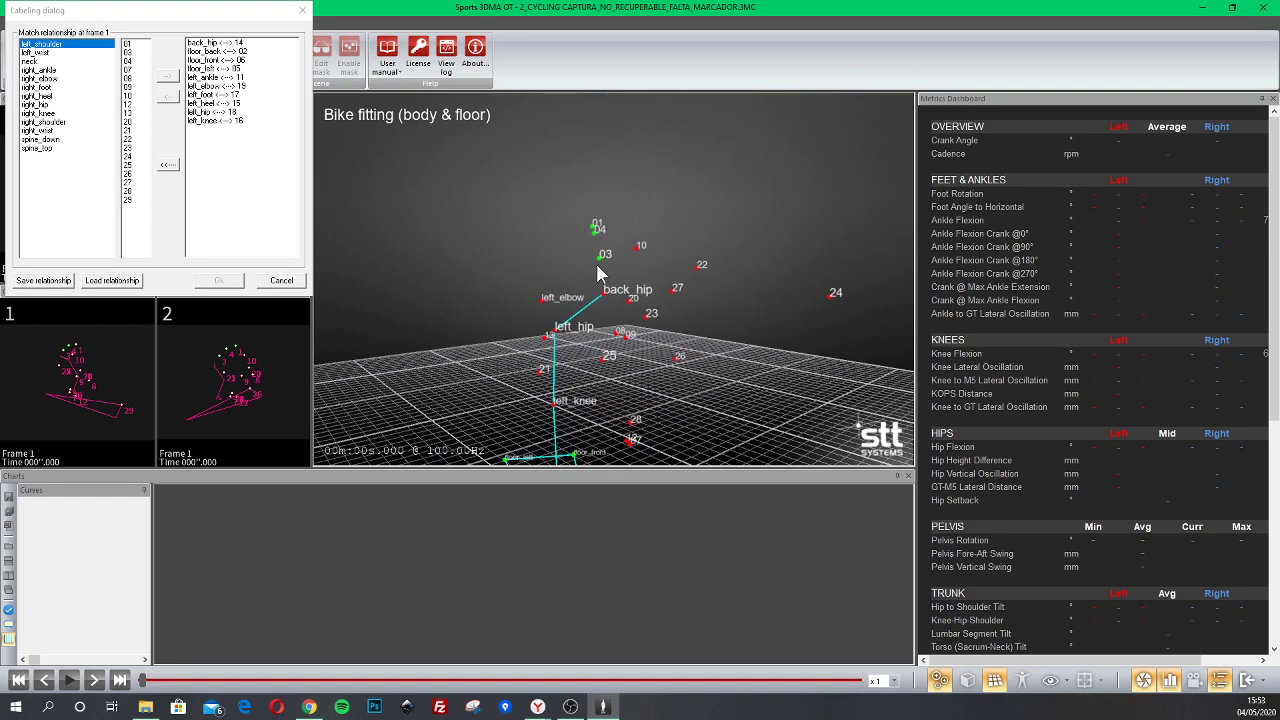
left_click_drag(595, 264, 646, 262)
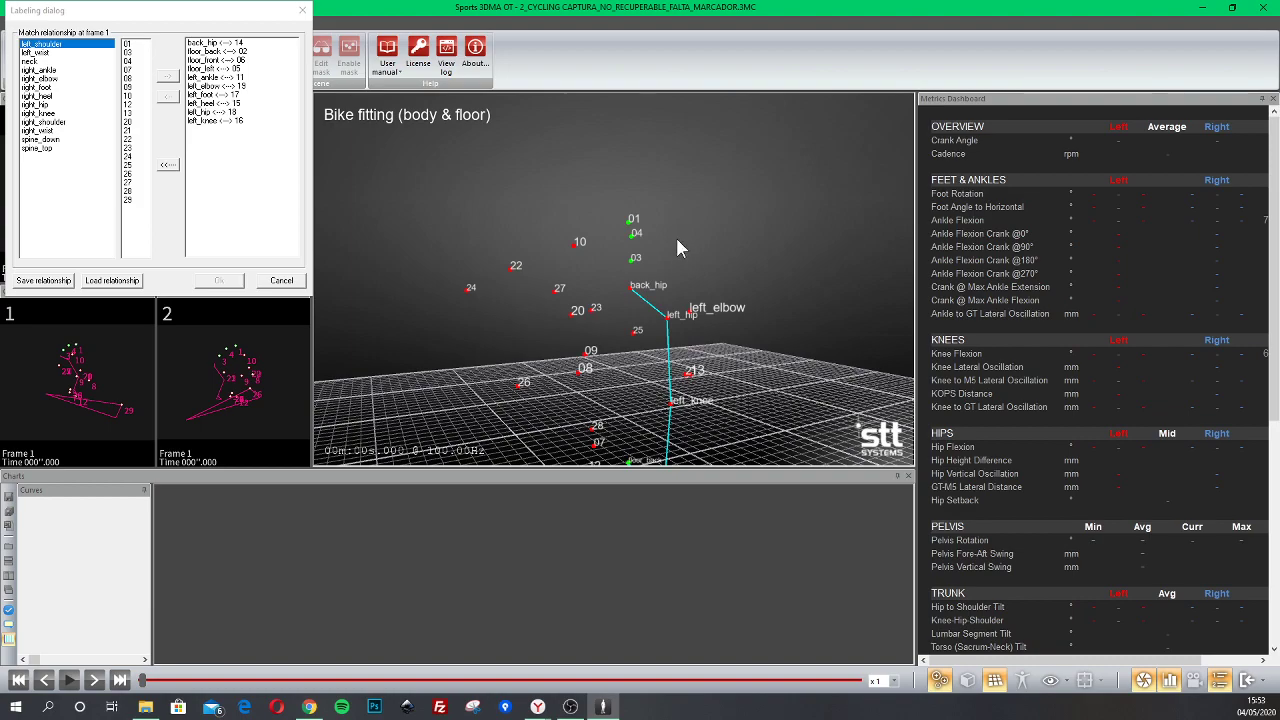
left_click_drag(693, 242, 605, 255)
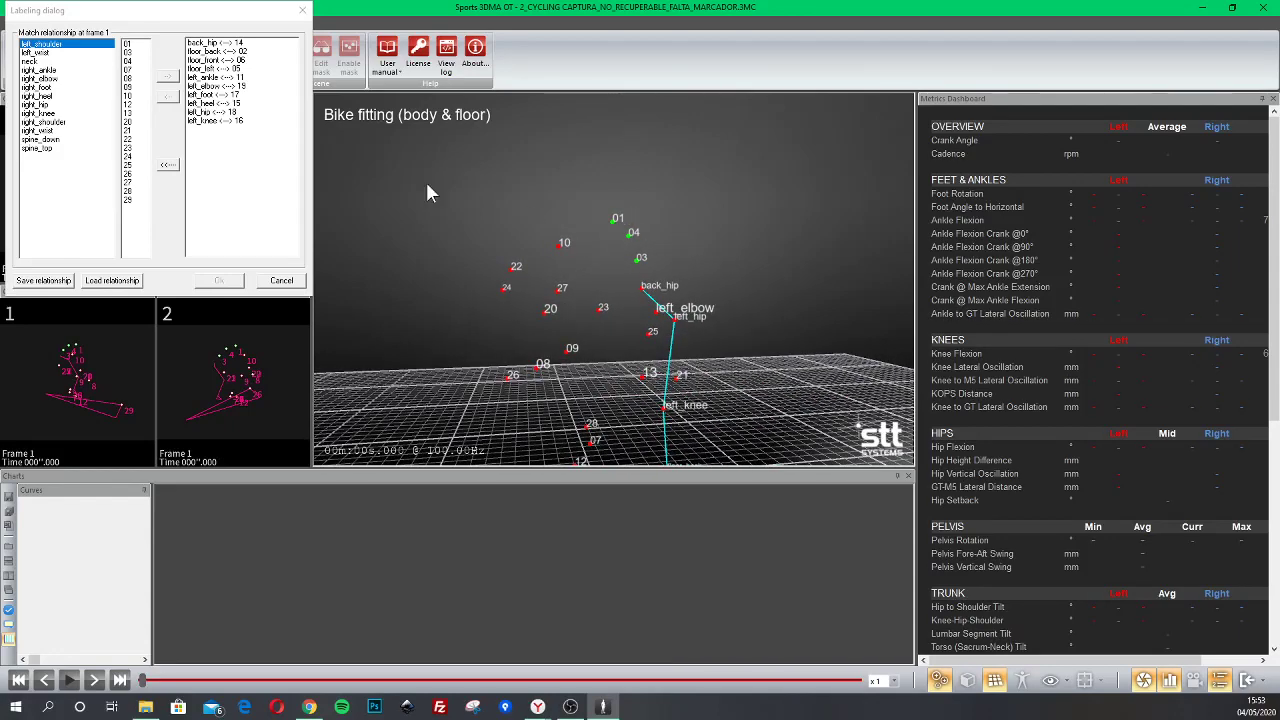
left_click_drag(189, 16, 1022, 178)
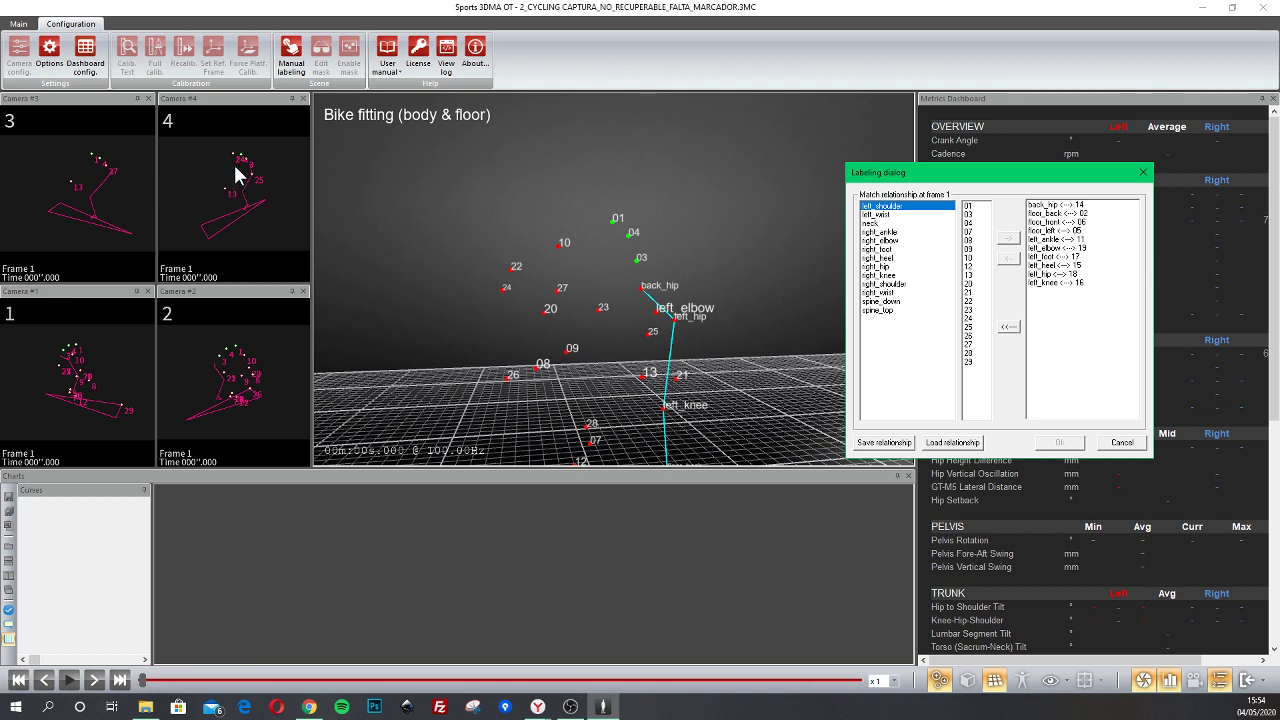
mouse_move(641, 366)
left_mouse_down()
mouse_move(568, 344)
mouse_move(553, 297)
mouse_move(514, 289)
mouse_move(570, 313)
mouse_move(568, 349)
mouse_move(540, 352)
left_mouse_up()
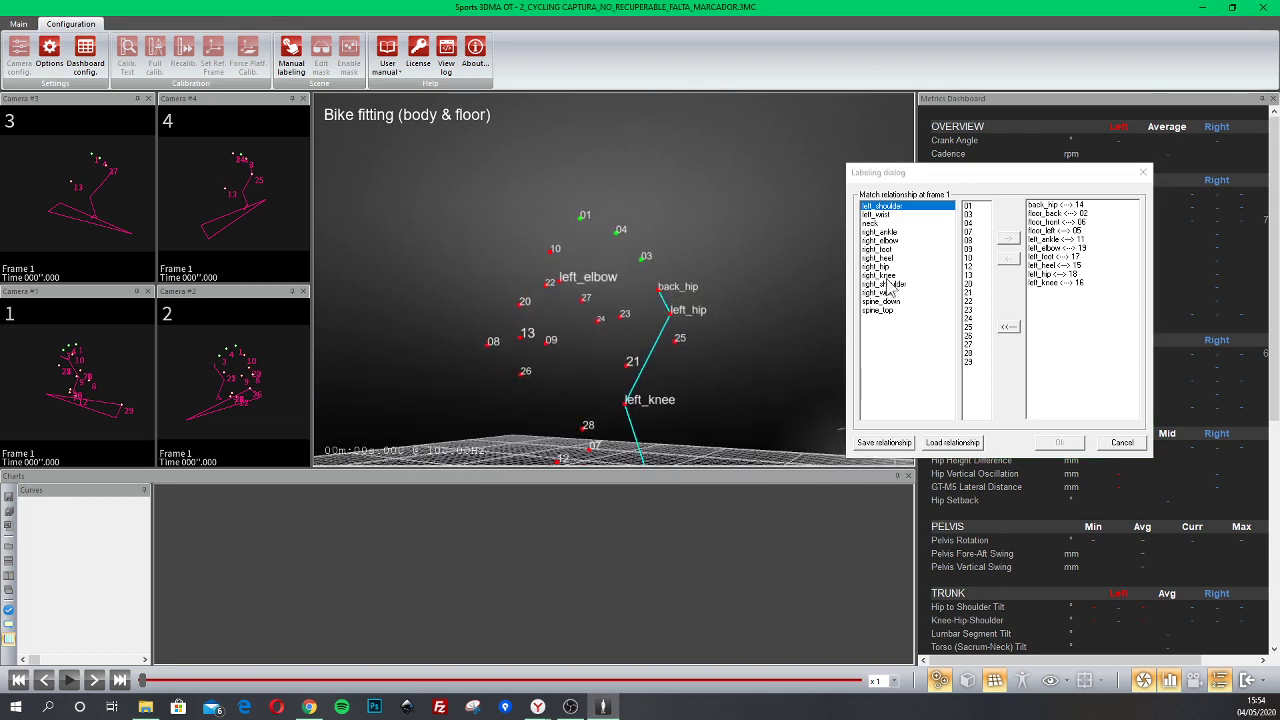
left_click(876, 214)
left_click_drag(618, 303, 545, 270)
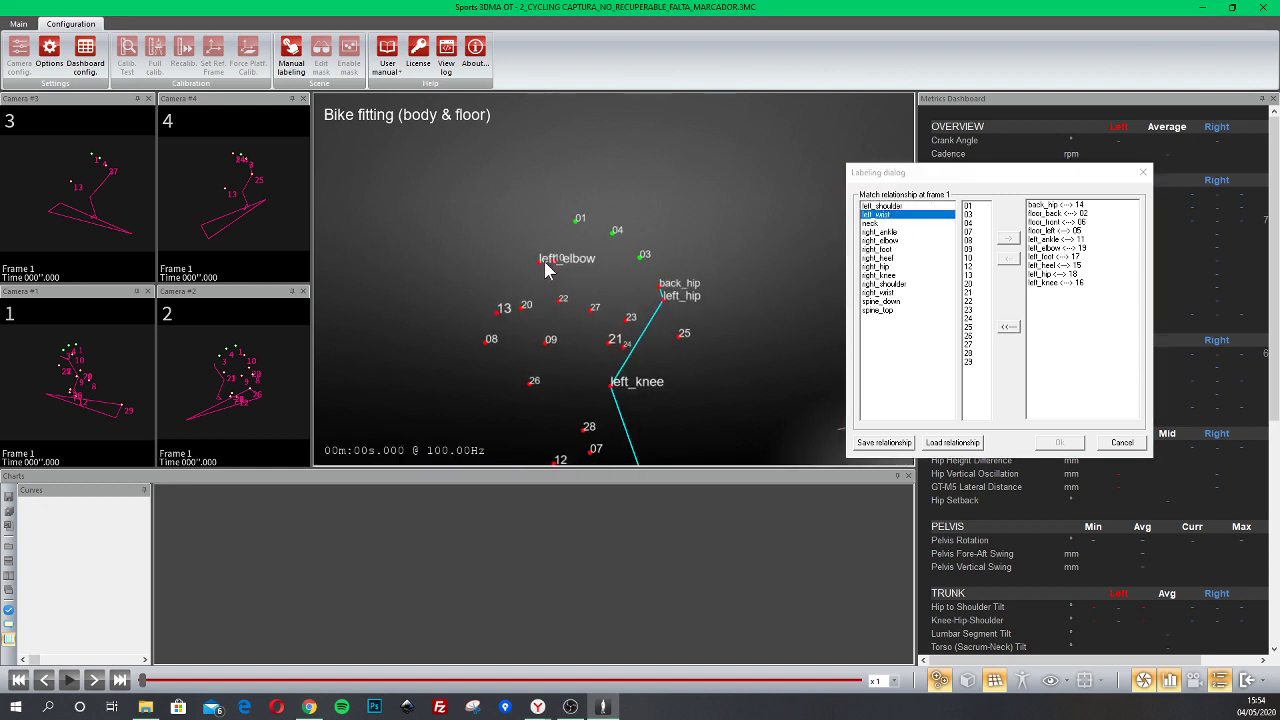
left_click(976, 275)
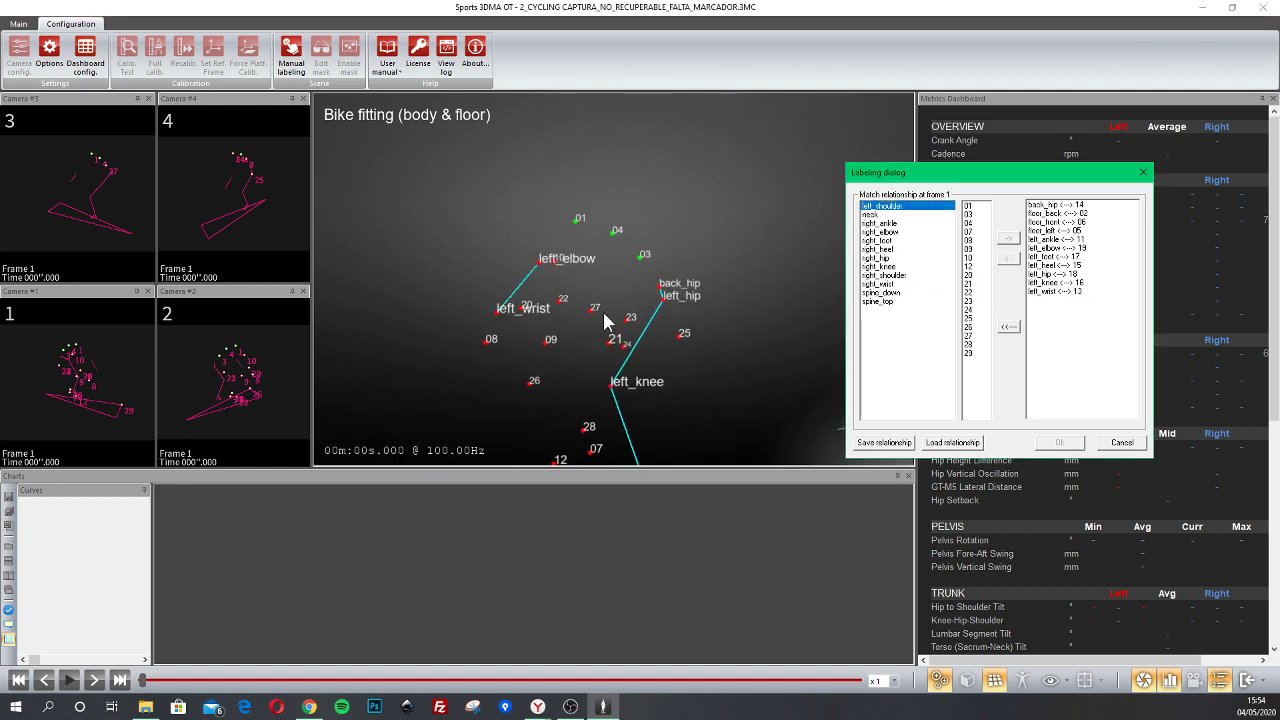
- Examine the unmatched upper-body markers from several angles to look for the left_shoulder marker
mouse_move(484, 285)
left_mouse_down()
mouse_move(709, 323)
mouse_move(631, 306)
mouse_move(697, 333)
mouse_move(689, 264)
mouse_move(643, 251)
mouse_move(717, 241)
mouse_move(687, 234)
left_mouse_up()
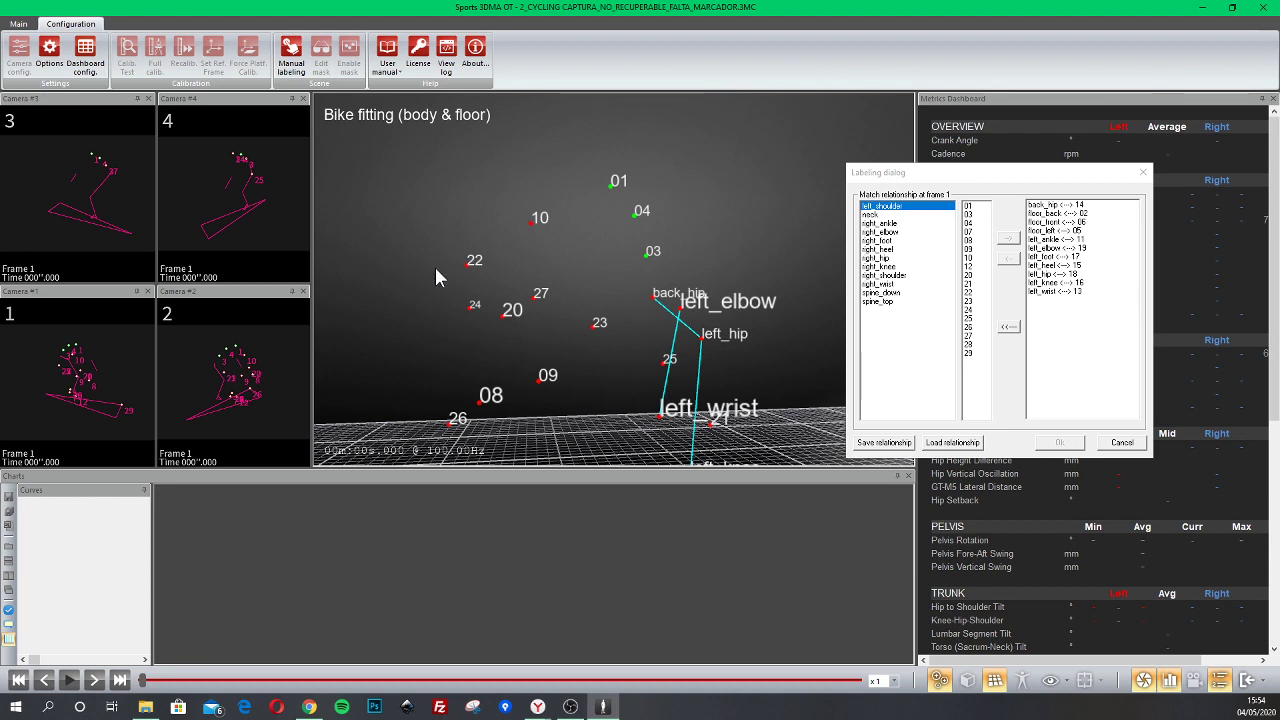
left_click_drag(435, 277, 538, 288)
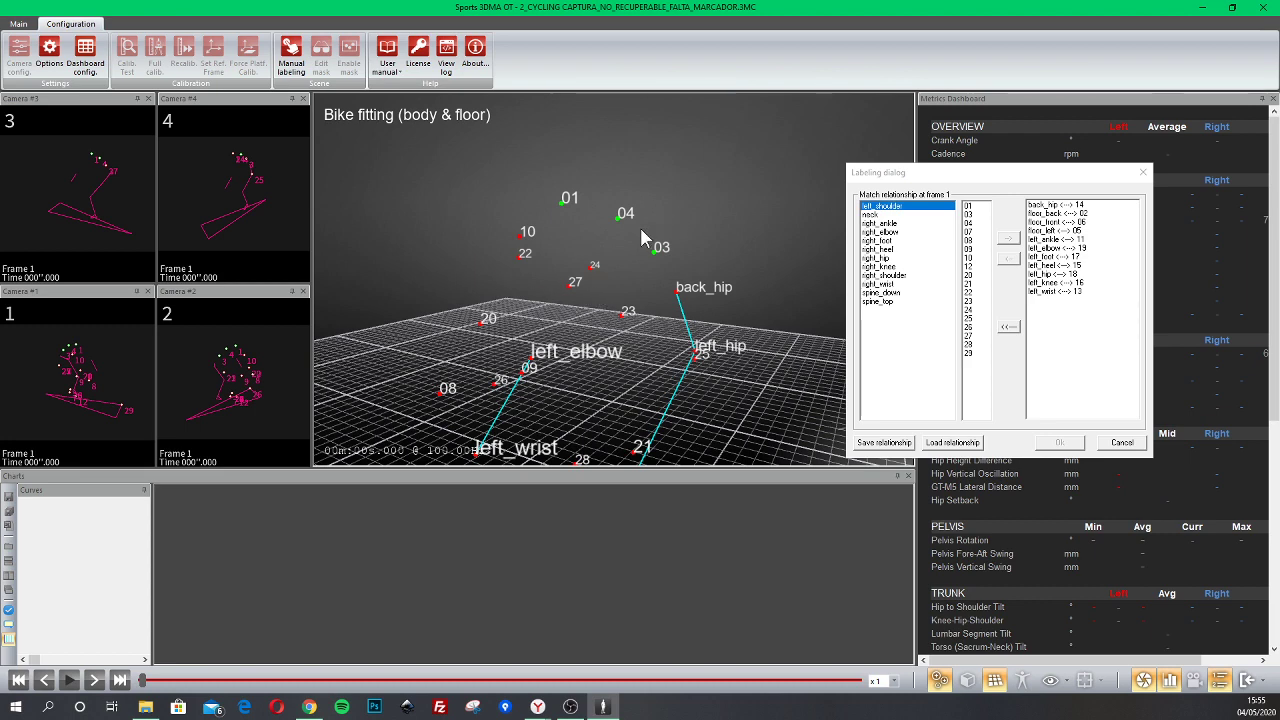
mouse_move(641, 233)
left_mouse_down()
mouse_move(533, 337)
mouse_move(528, 362)
mouse_move(559, 291)
mouse_move(567, 304)
left_mouse_up()
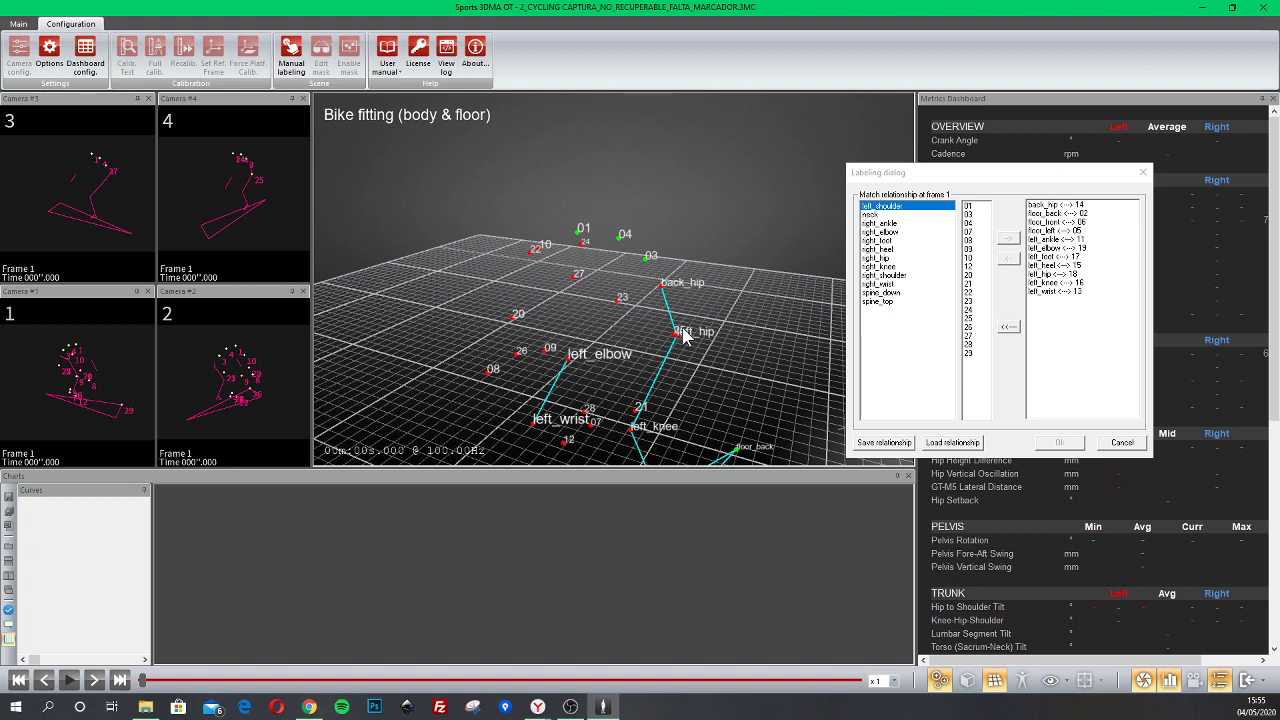
right_click_drag(660, 284, 654, 371)
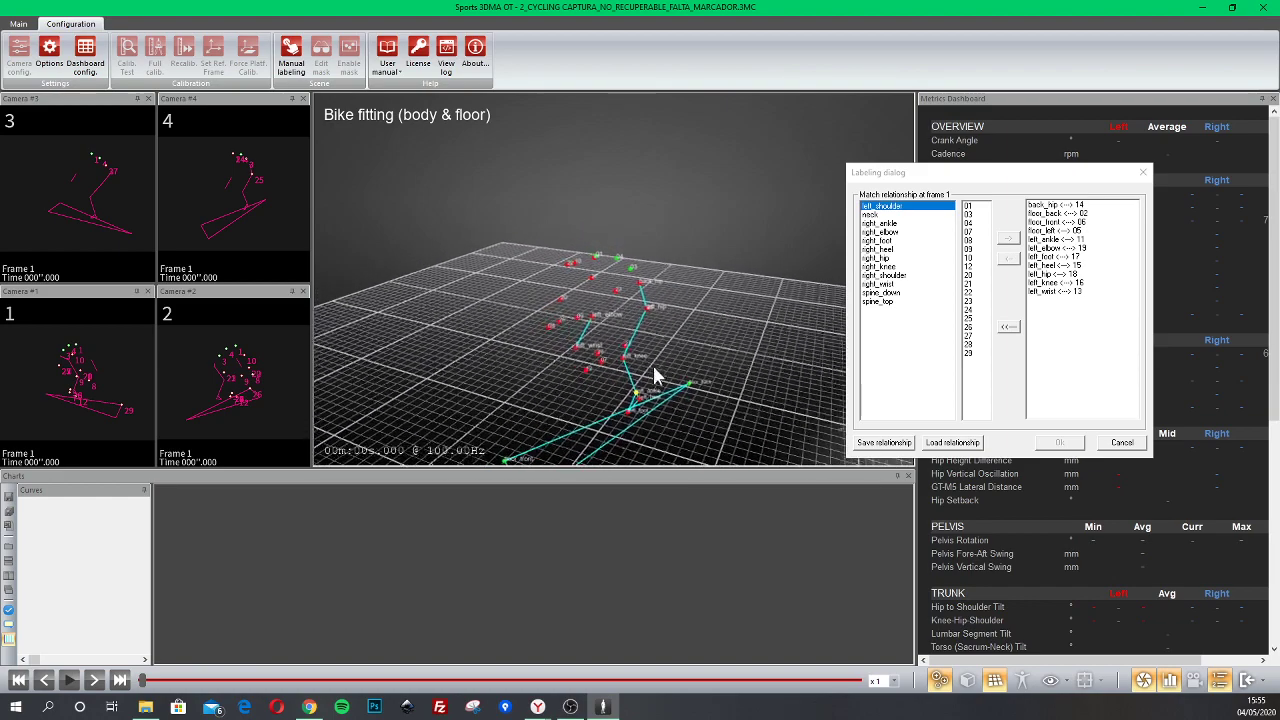
left_click_drag(654, 371, 613, 291)
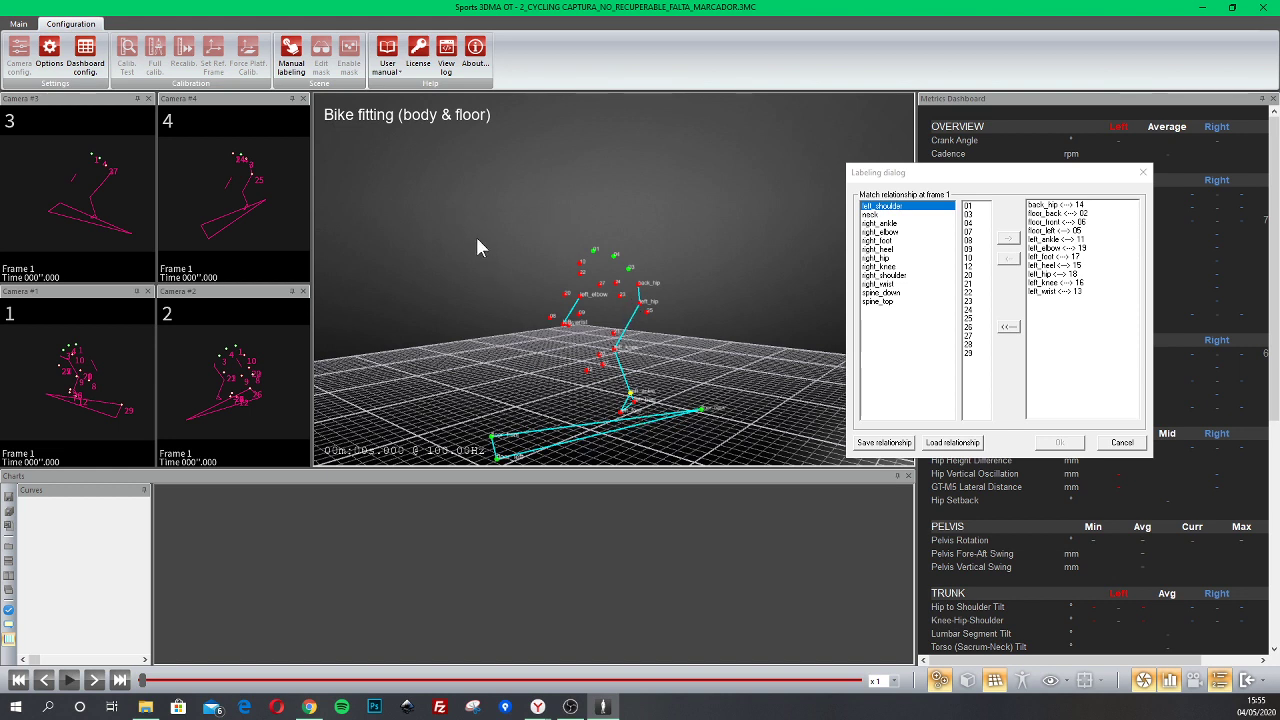
- Cancel the manual labeling, close the cycling capture without saving its changes and exit Sports 3DMA
left_click(1128, 446)
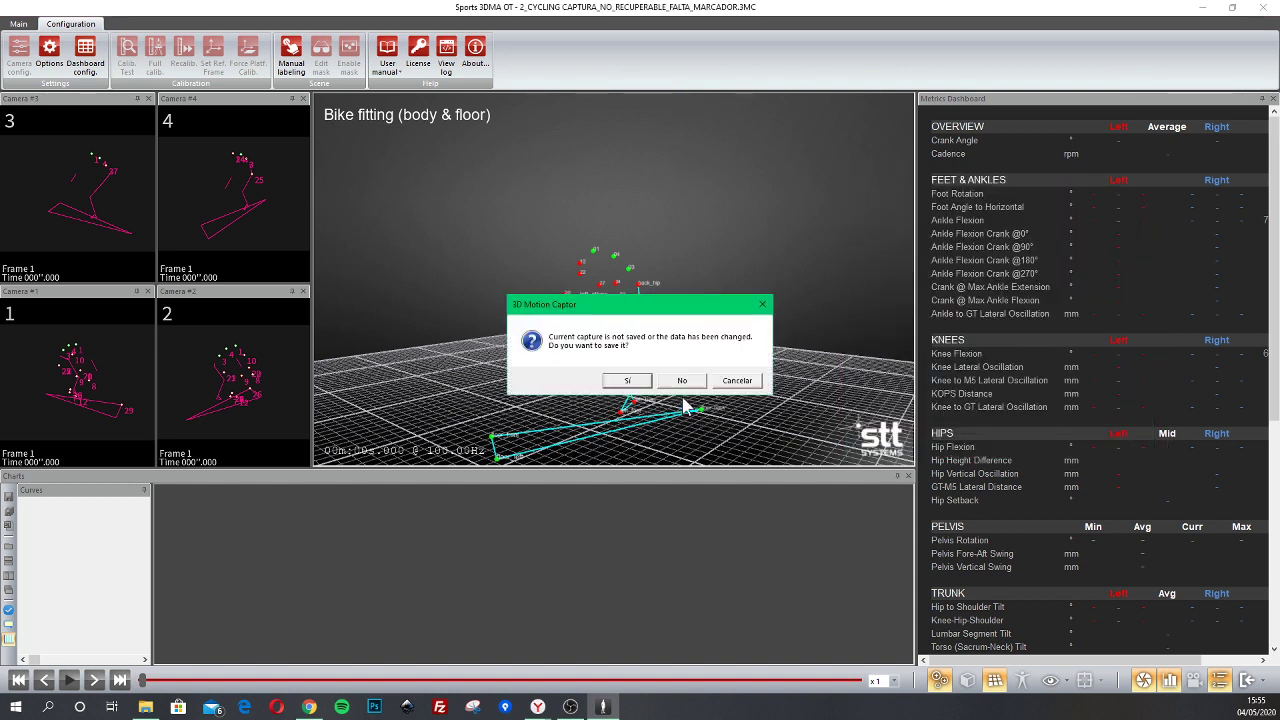
left_click(682, 381)
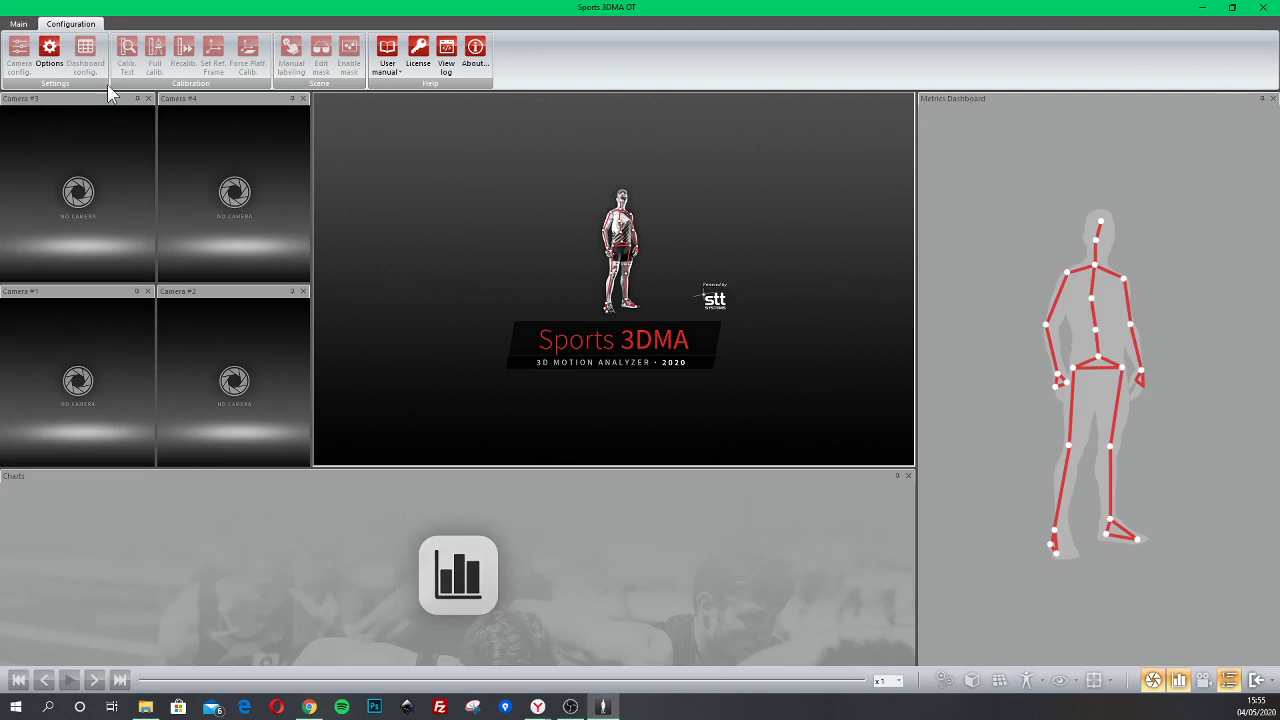
left_click(18, 23)
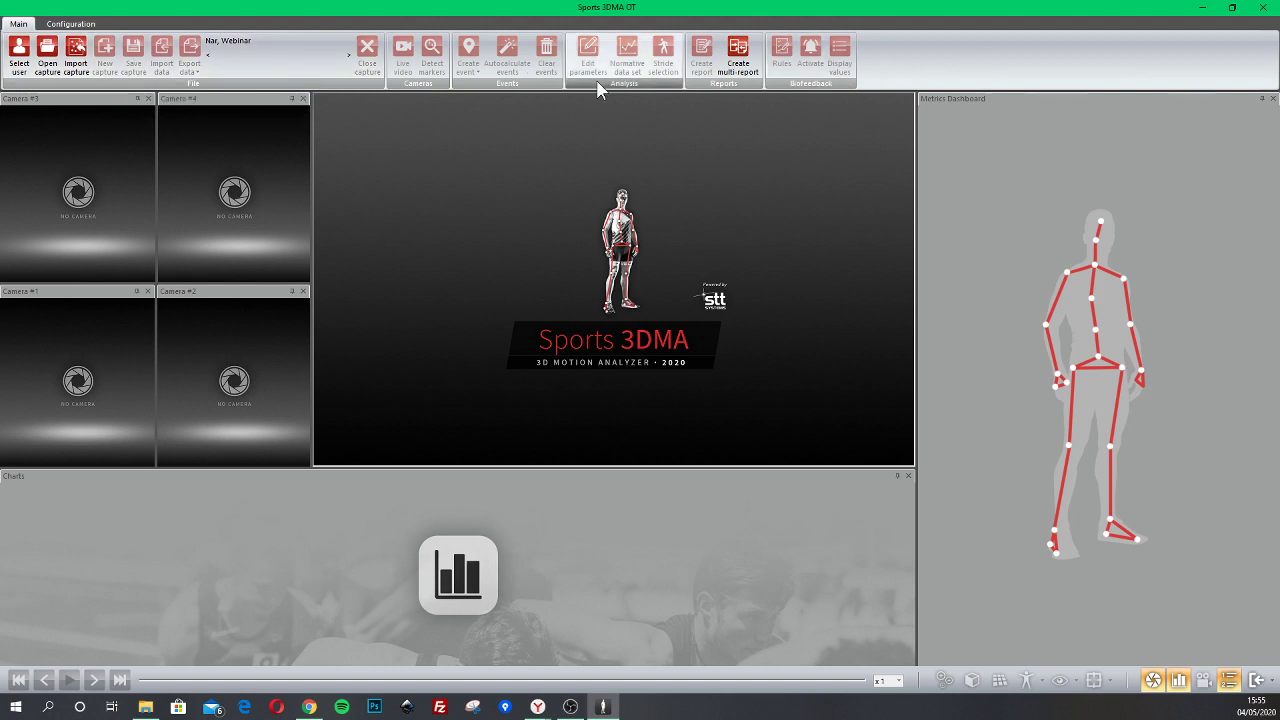
left_click(1265, 7)
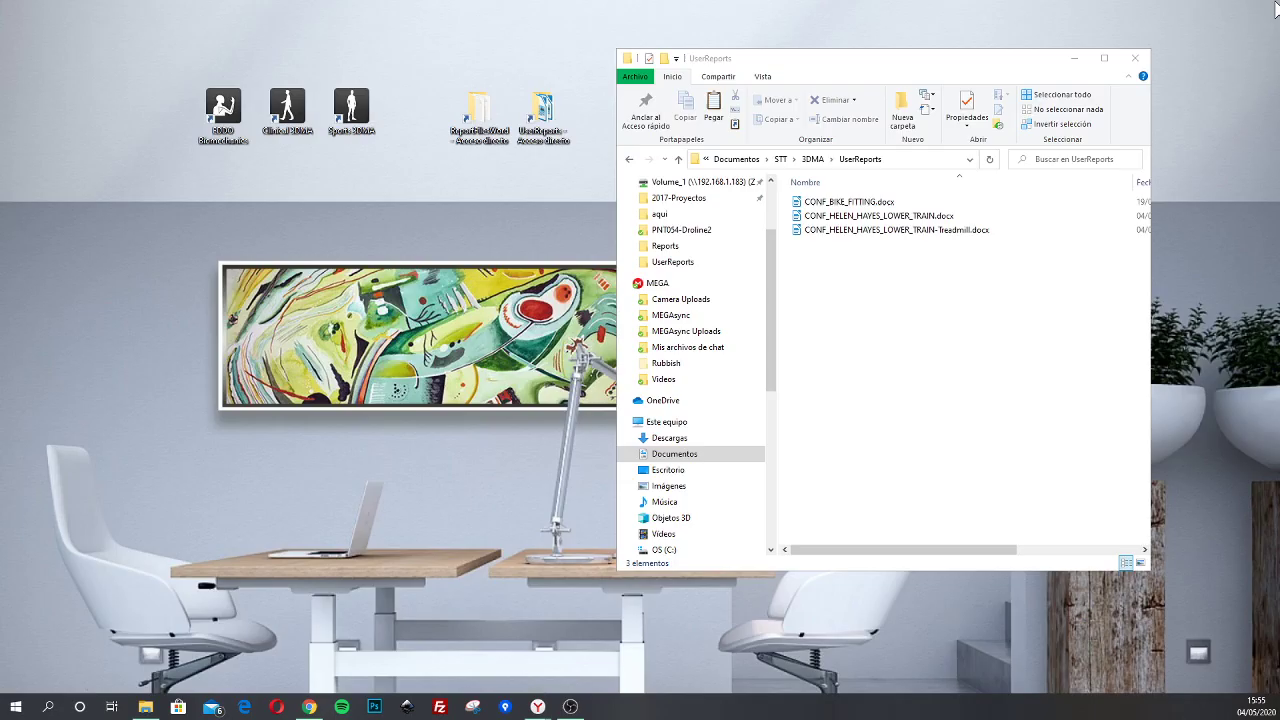
- Start Clinical 3DMA, dismissing the camera warning, and open the webinar user's capture 3_HH - Lower limb walking on Treadmill
double_click(292, 127)
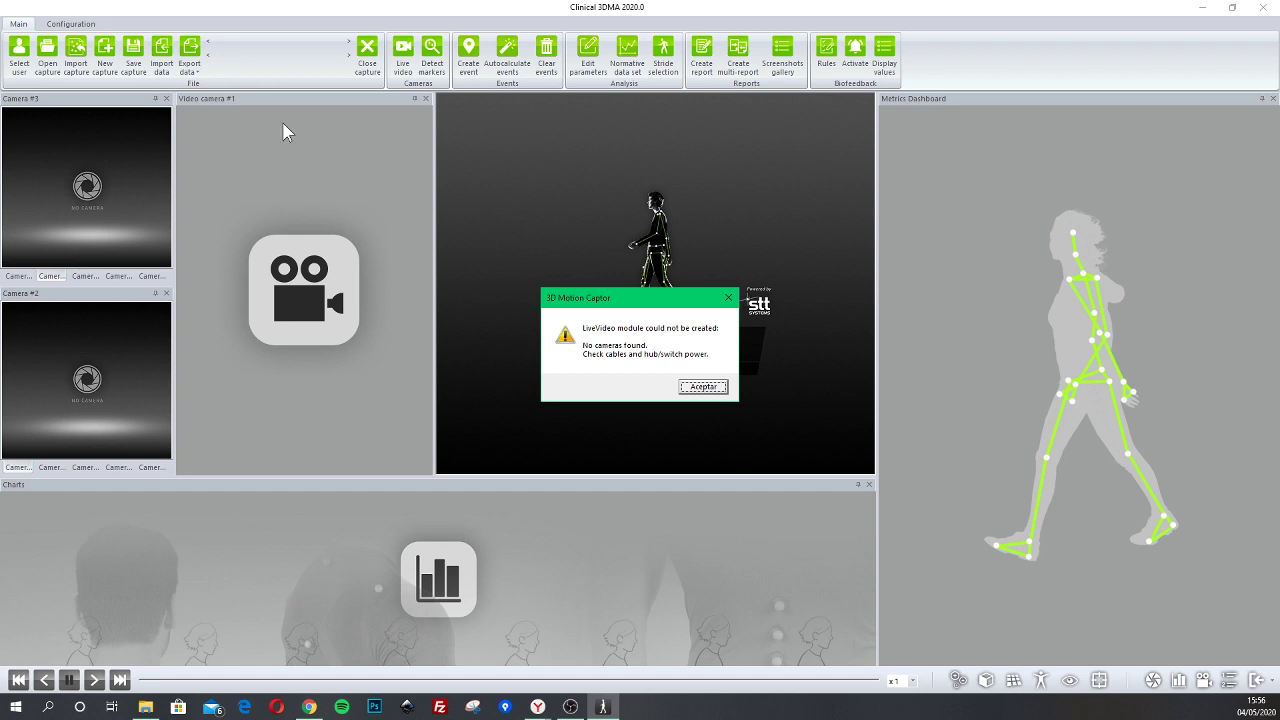
left_click(712, 388)
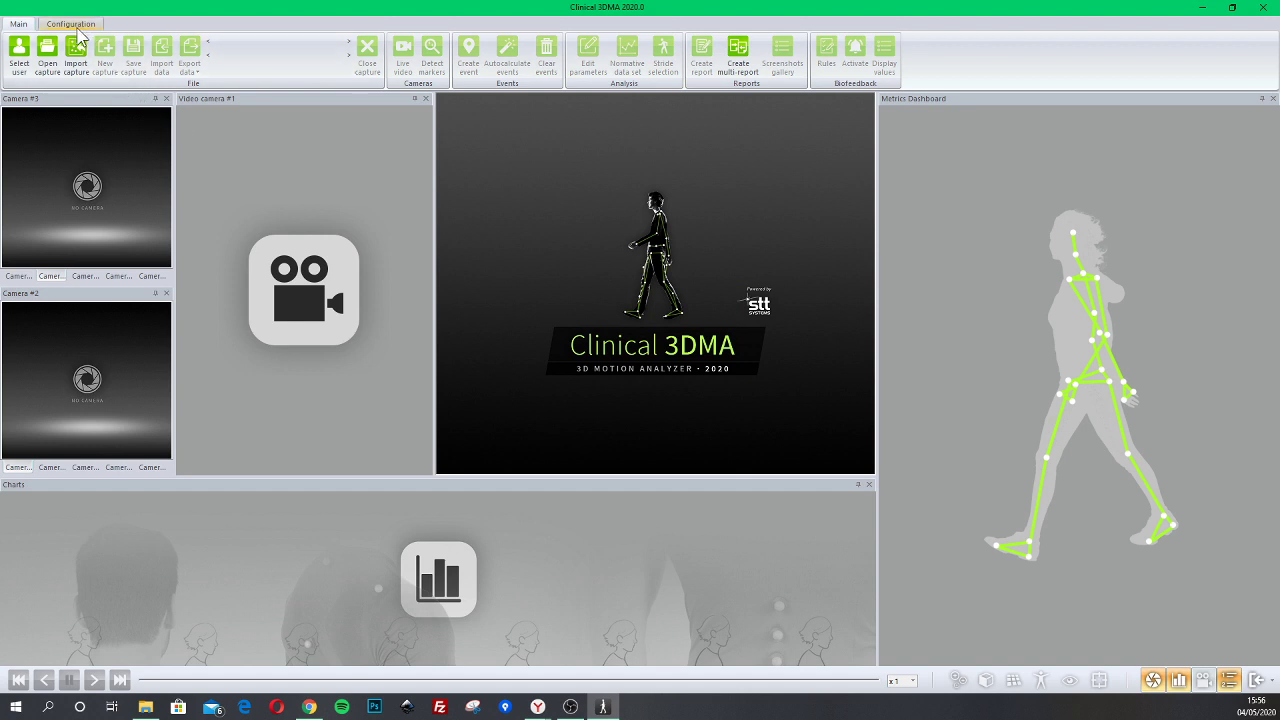
left_click(48, 68)
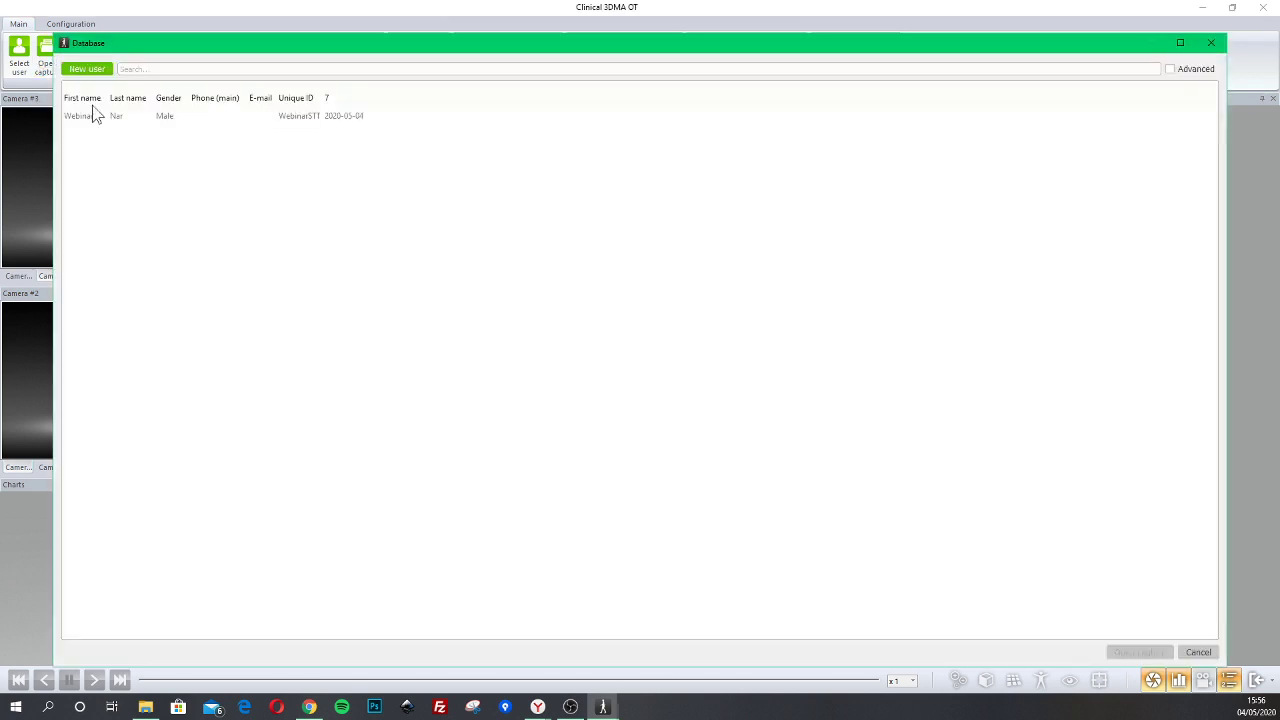
left_click(96, 116)
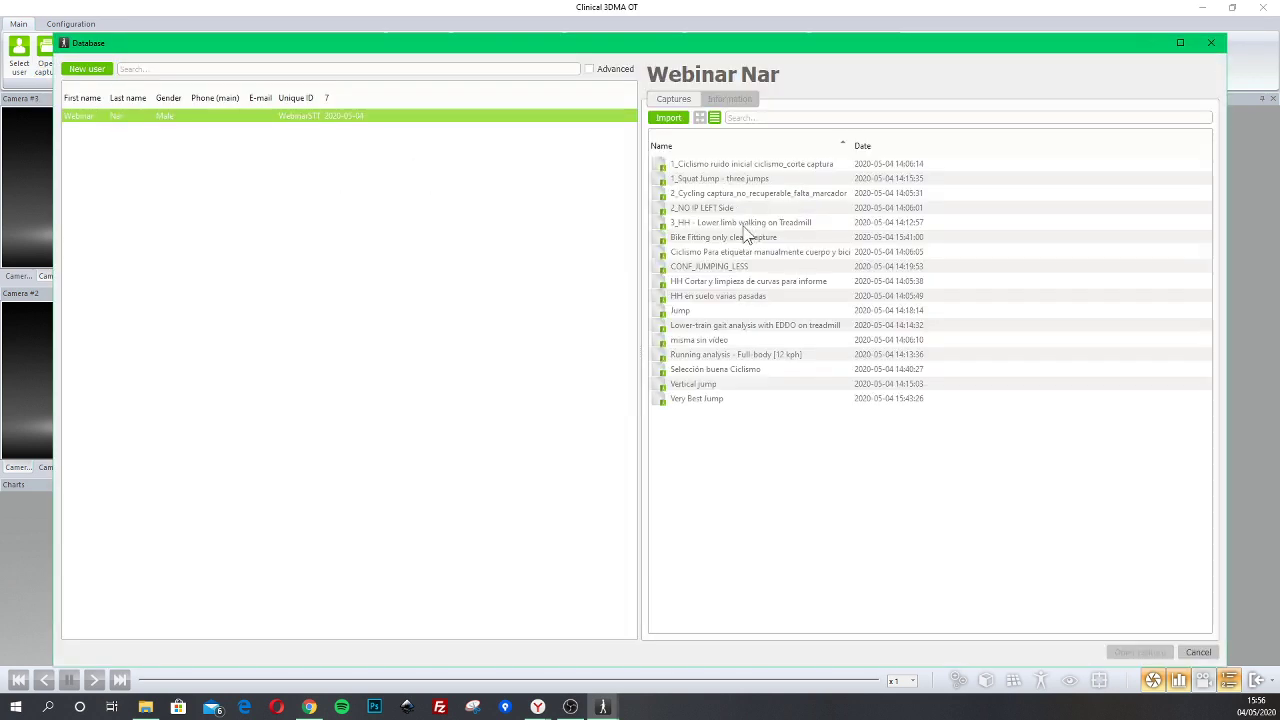
double_click(694, 224)
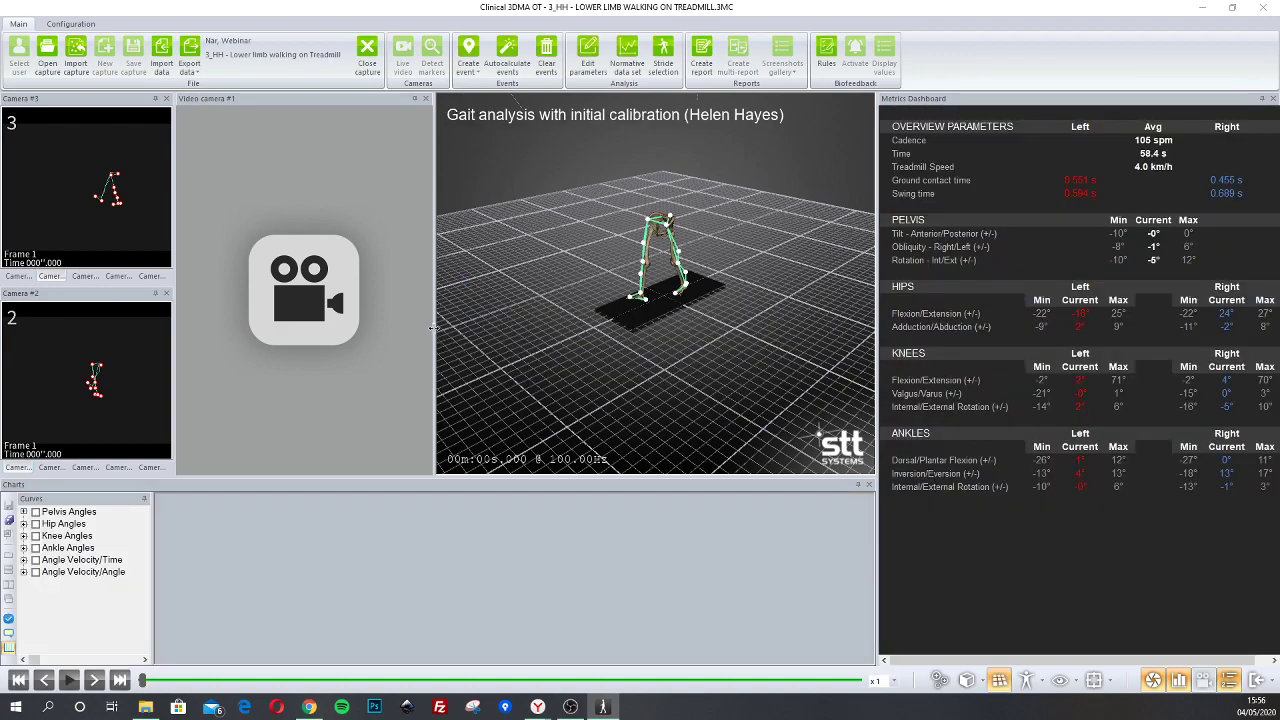
- Widen the 3D view and play the treadmill walking capture, viewing the legs from a lower angle
left_click_drag(434, 326, 324, 326)
right_click_drag(534, 402, 586, 309)
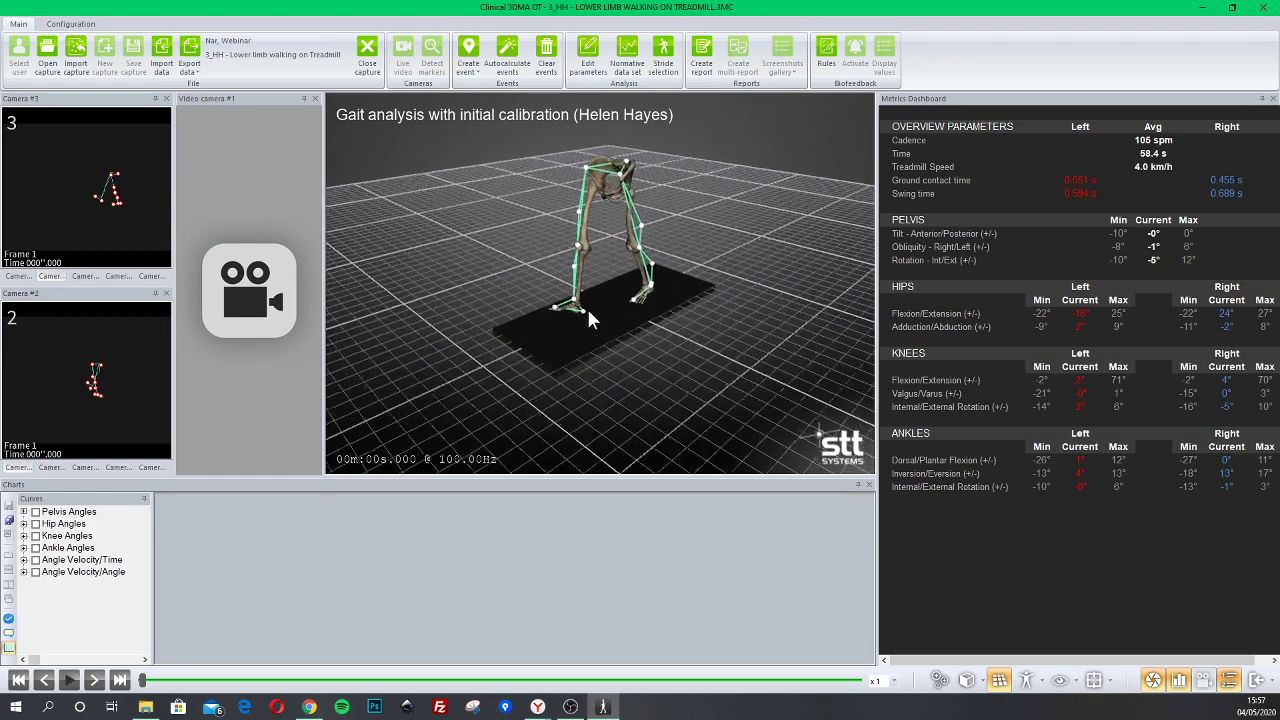
left_click_drag(586, 309, 555, 346)
left_click(69, 680)
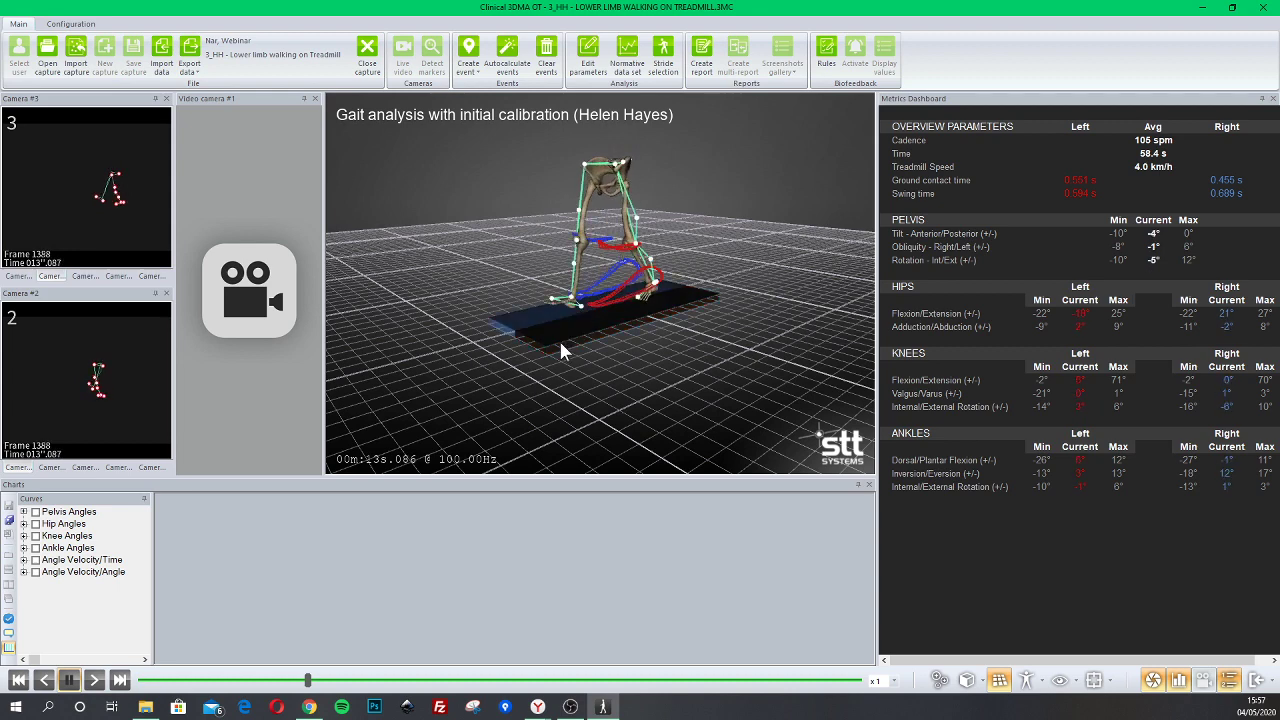
left_click_drag(546, 391, 568, 362)
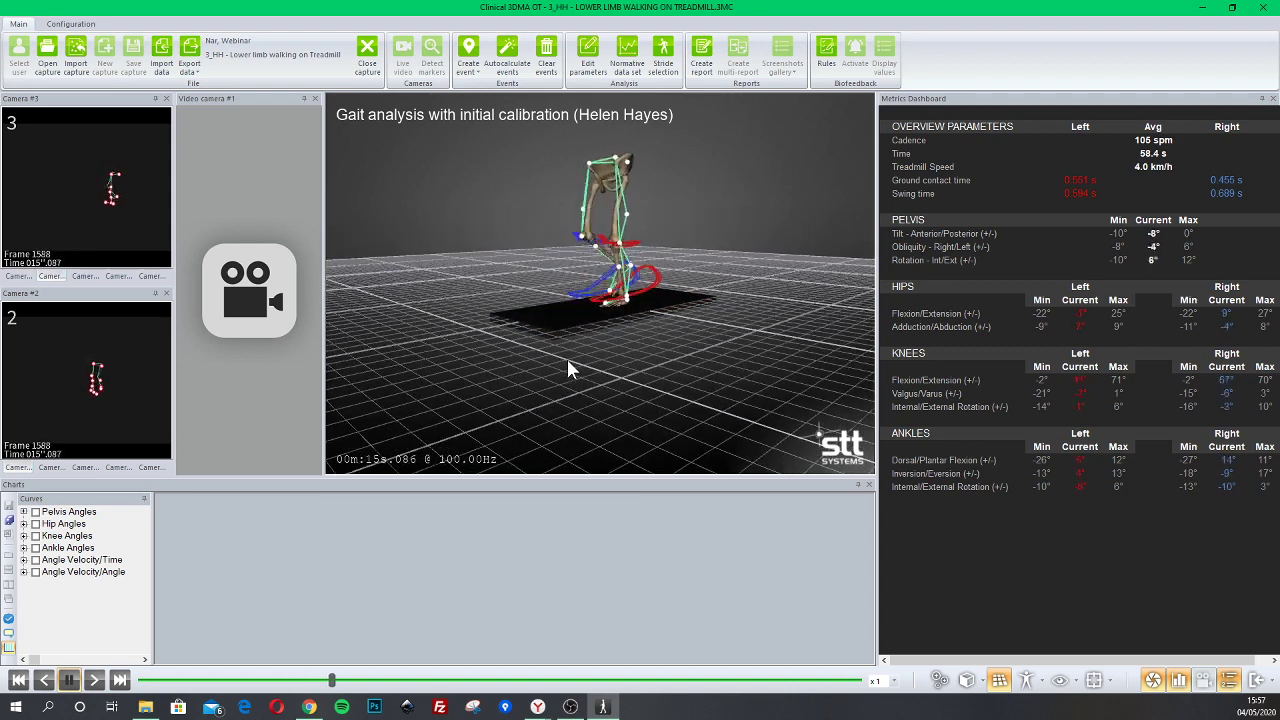
right_click_drag(571, 325, 573, 348)
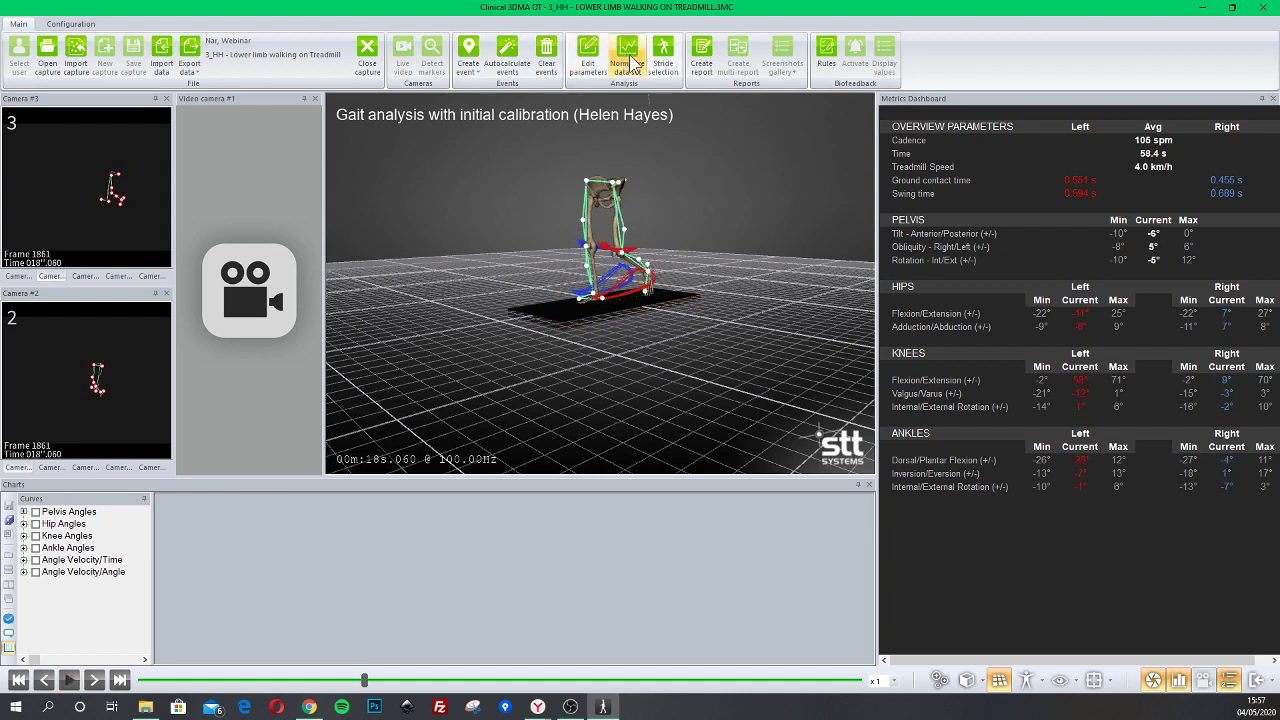
- Open the stride selection and exclude the outlying pelvic tilt curves and the strides with event lines near 25% of the gait cycle
left_click(675, 63)
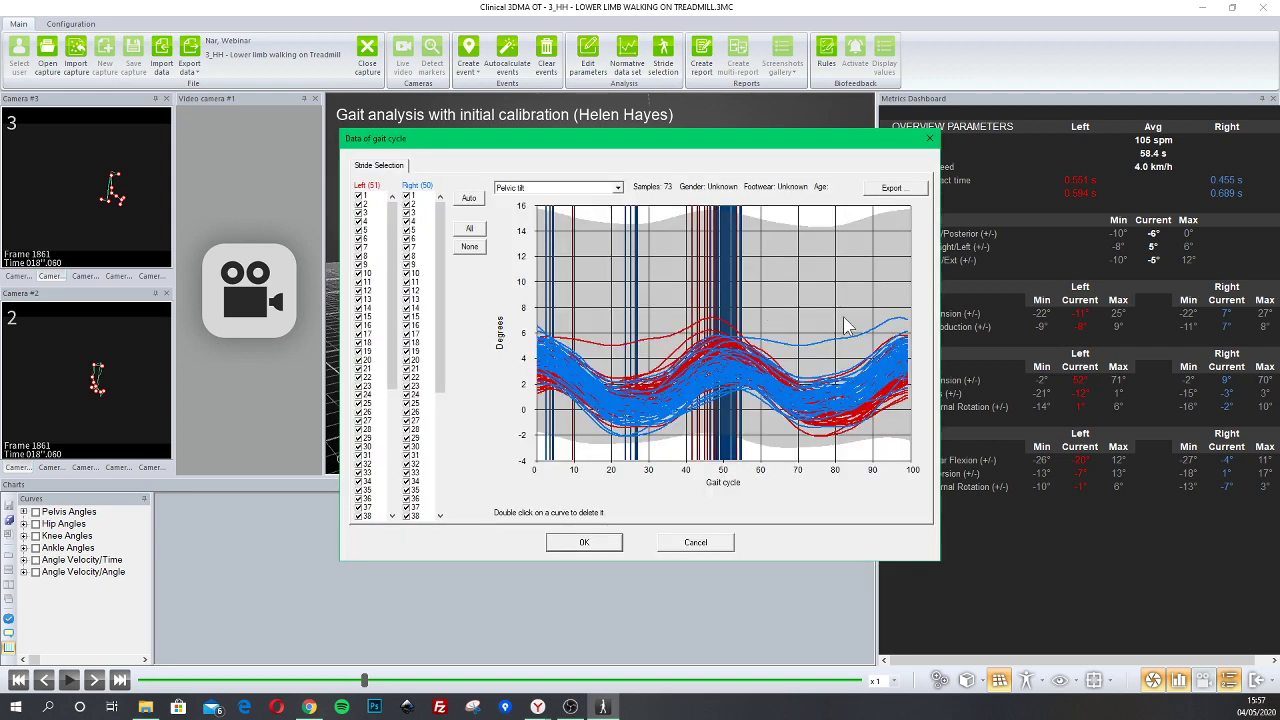
double_click(637, 345)
double_click(786, 350)
double_click(786, 350)
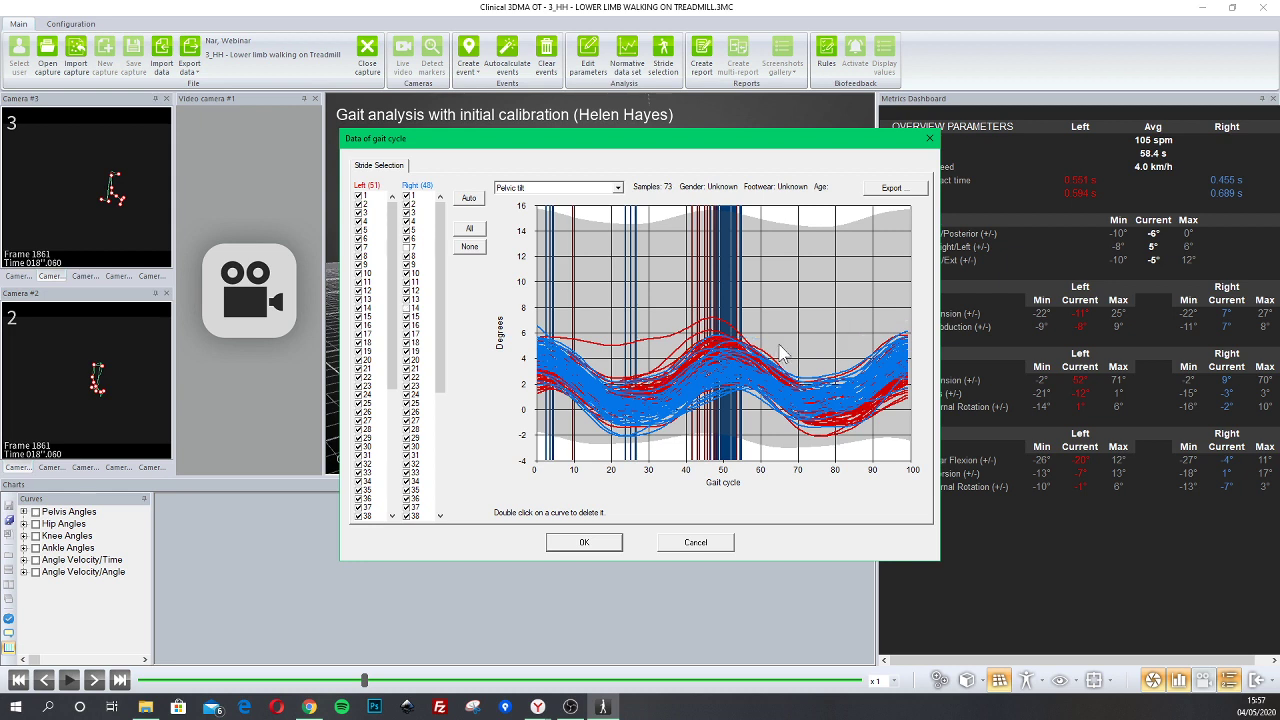
double_click(640, 347)
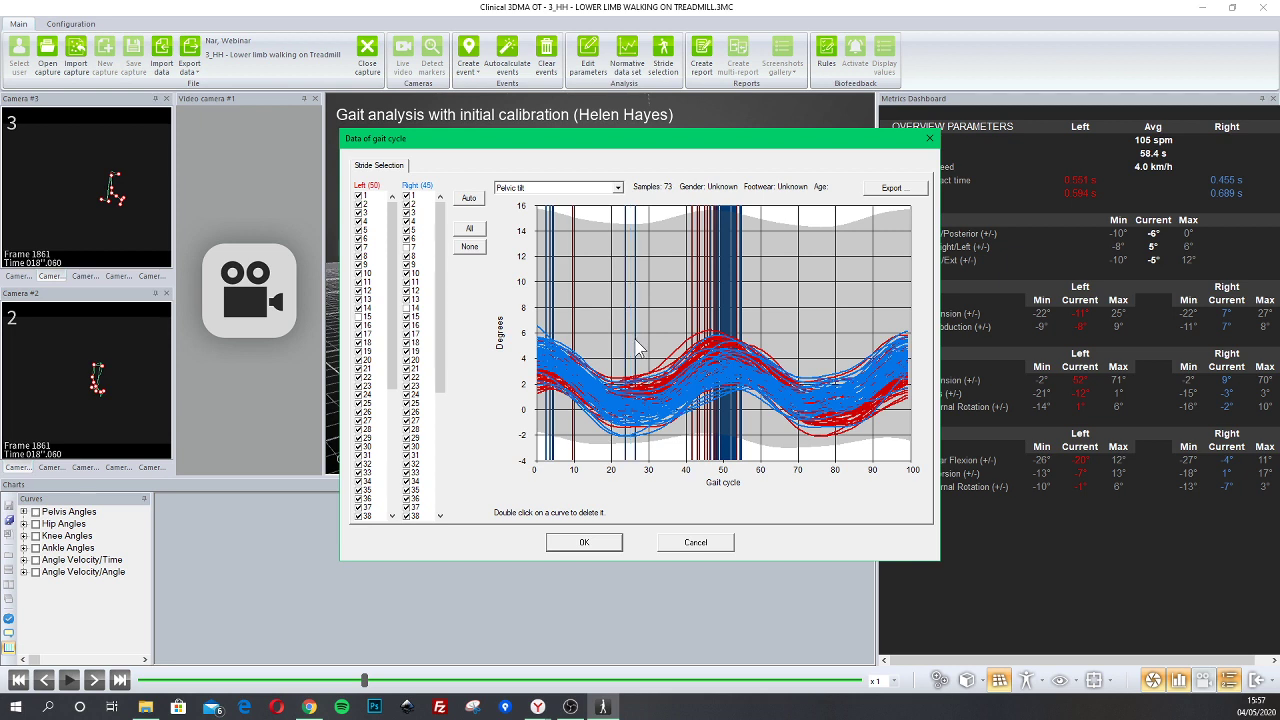
double_click(628, 348)
- Exclude the strides whose vertical event lines lie near 5% and 10% of the gait cycle in the pelvic tilt chart
double_click(553, 283)
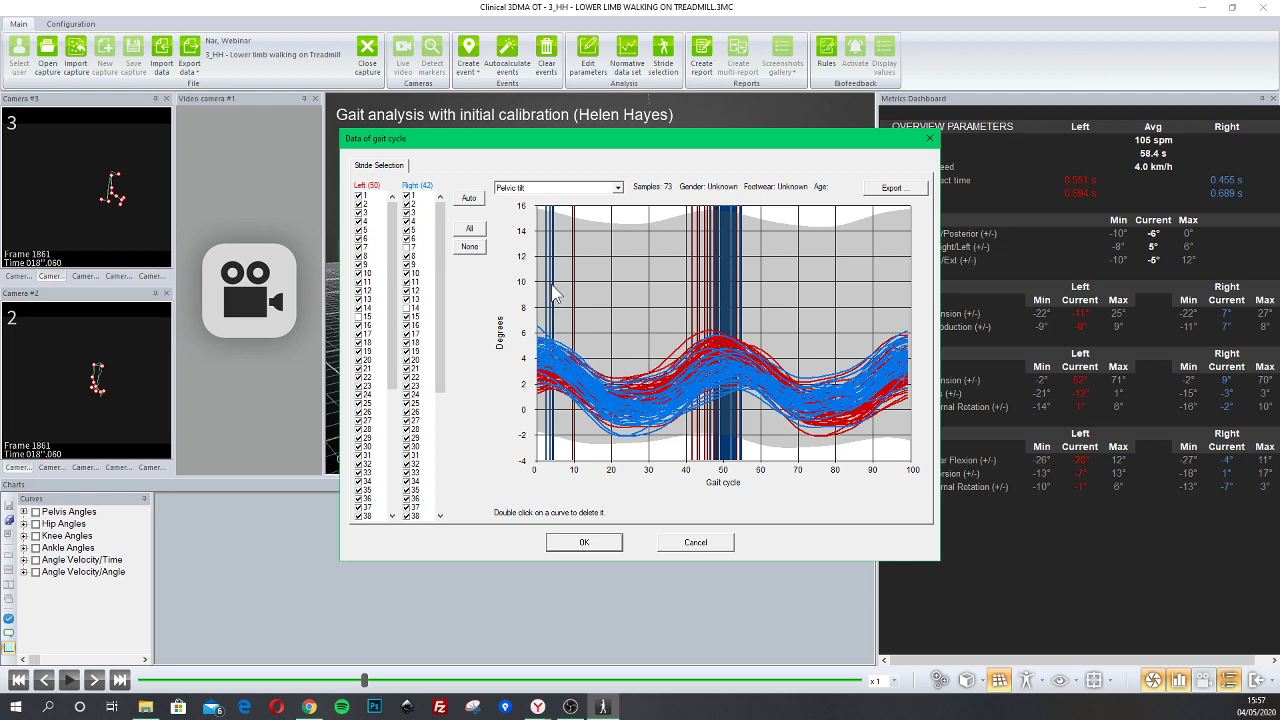
double_click(573, 296)
double_click(550, 300)
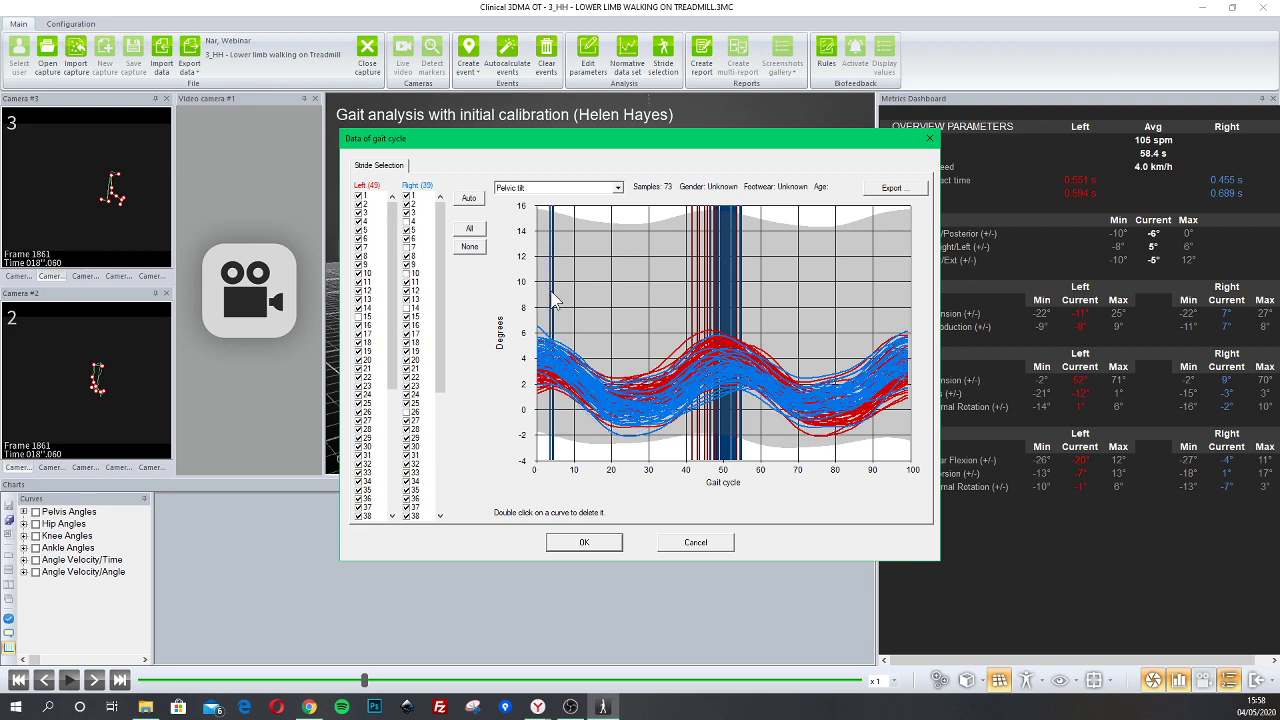
double_click(551, 292)
double_click(553, 300)
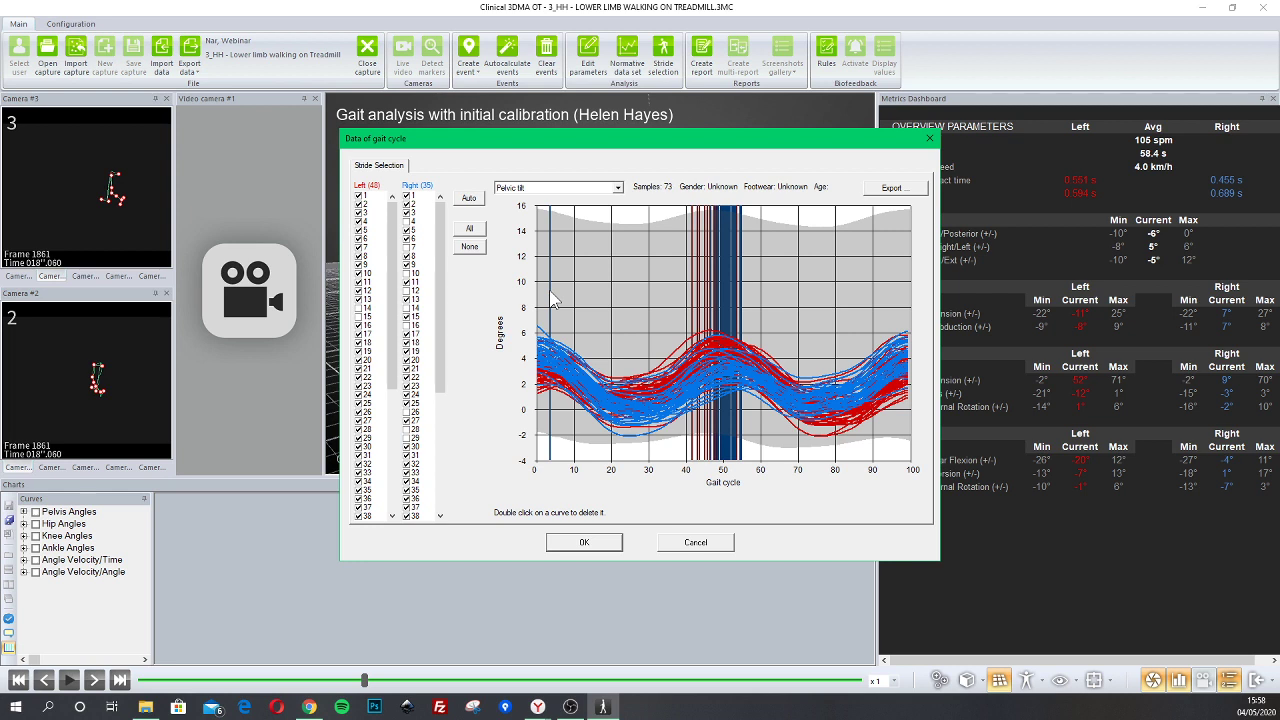
- Check the pelvic obliquity curves and exclude an outlying left stride from the pelvic rotation chart
left_click(618, 188)
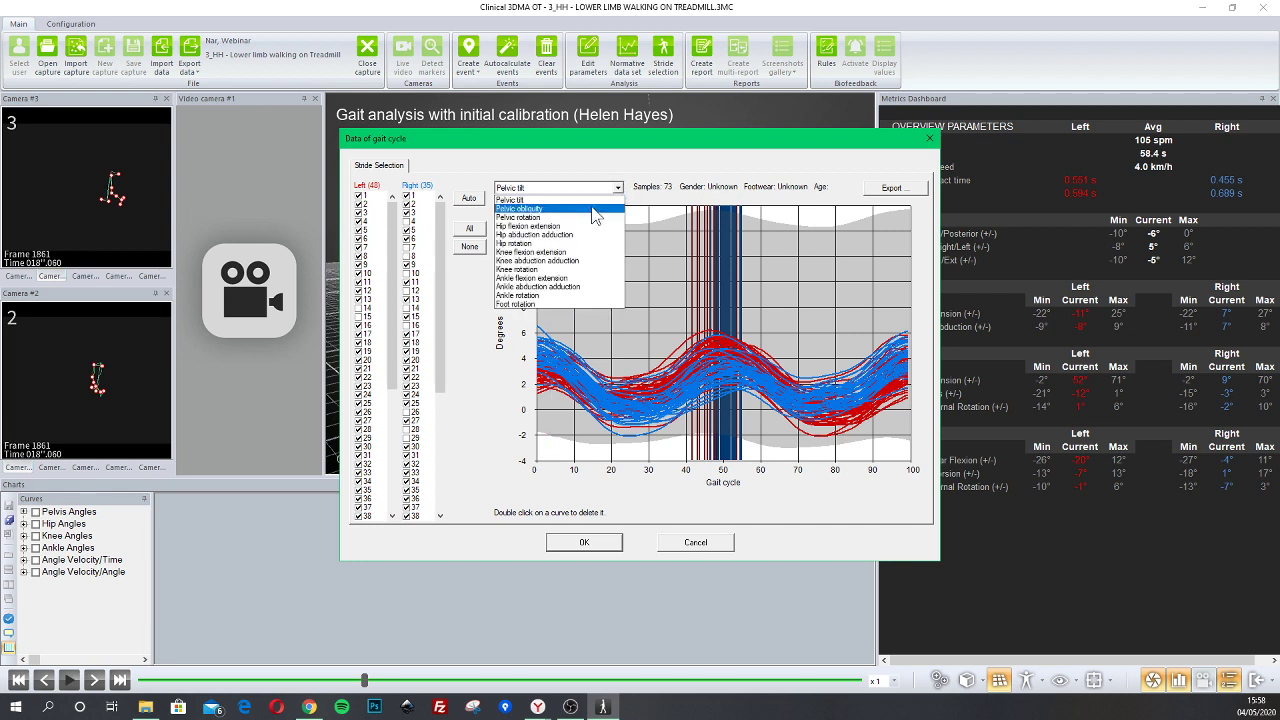
left_click(597, 209)
left_click(608, 190)
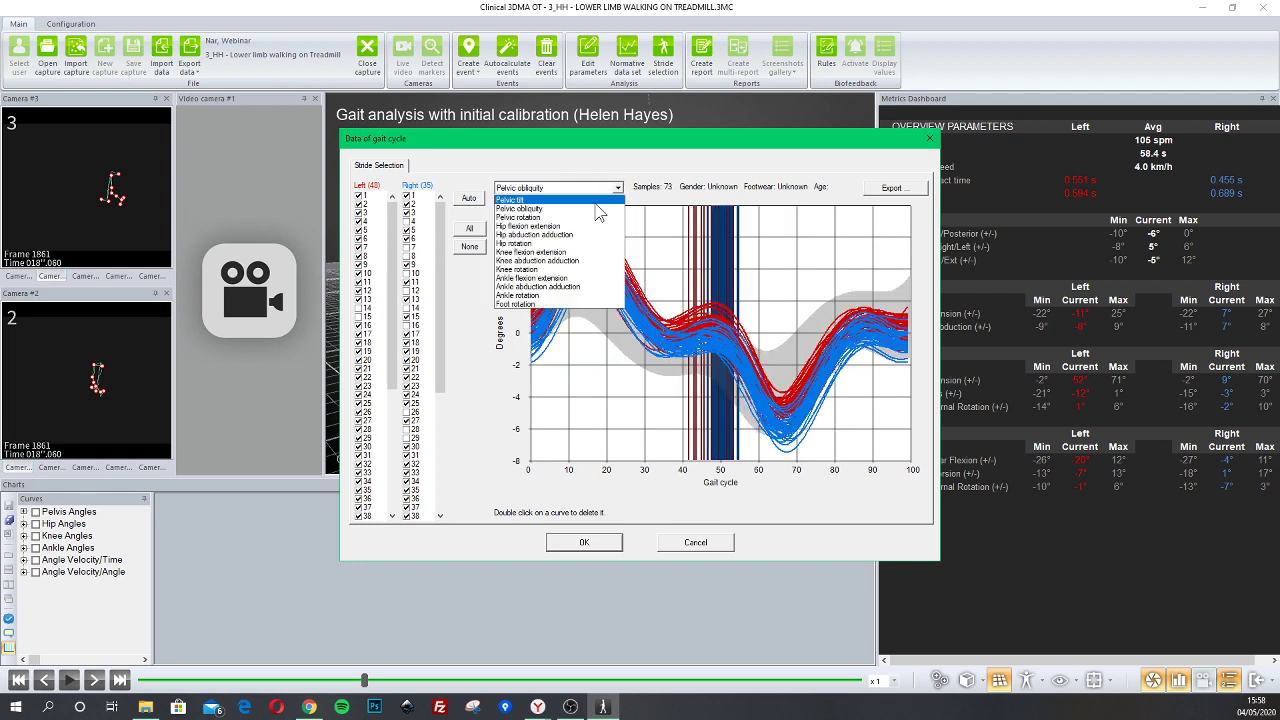
left_click(598, 217)
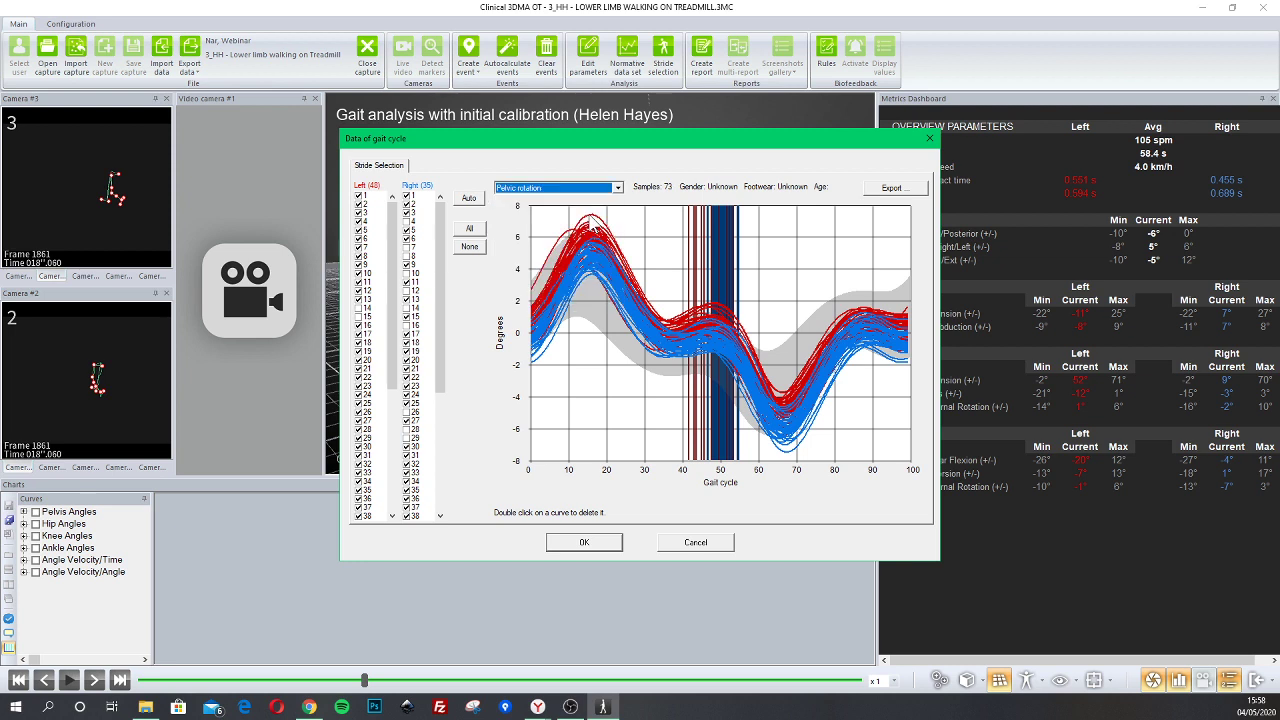
double_click(614, 268)
- Check knee abduction adduction, exclude an outlying right stride from the ankle abduction adduction chart and accept the stride selection
left_click(618, 188)
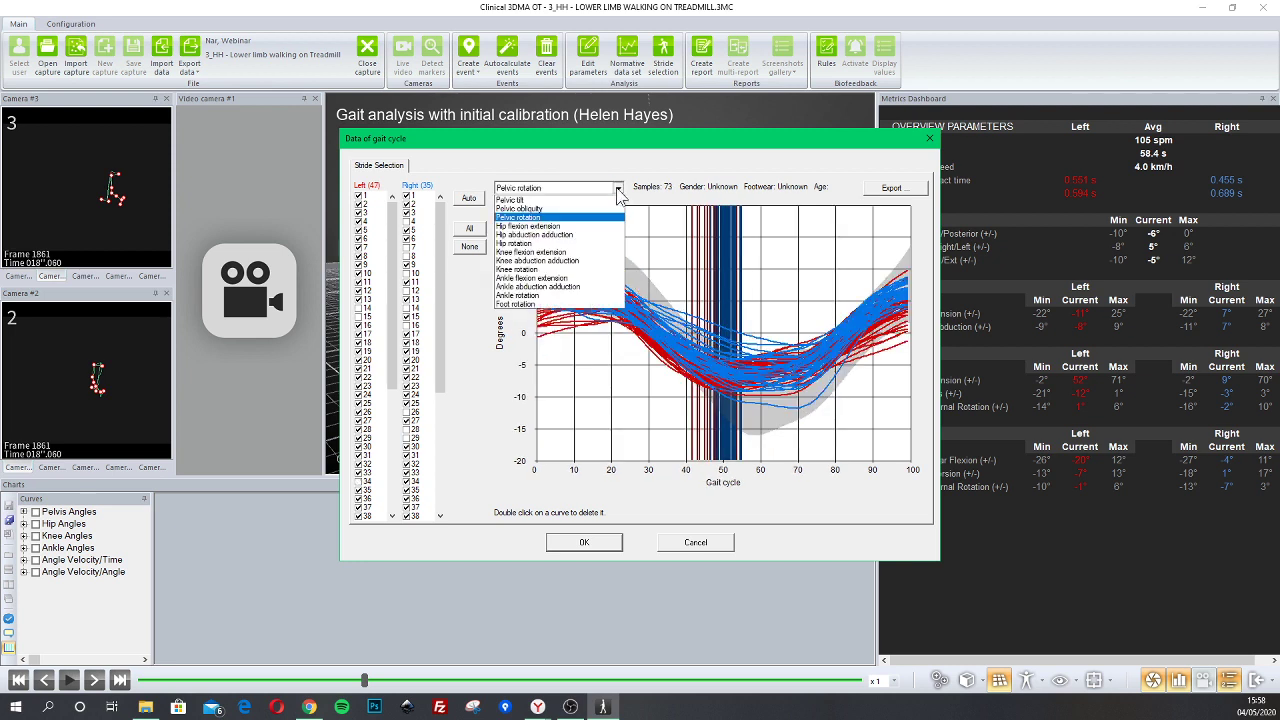
left_click(552, 265)
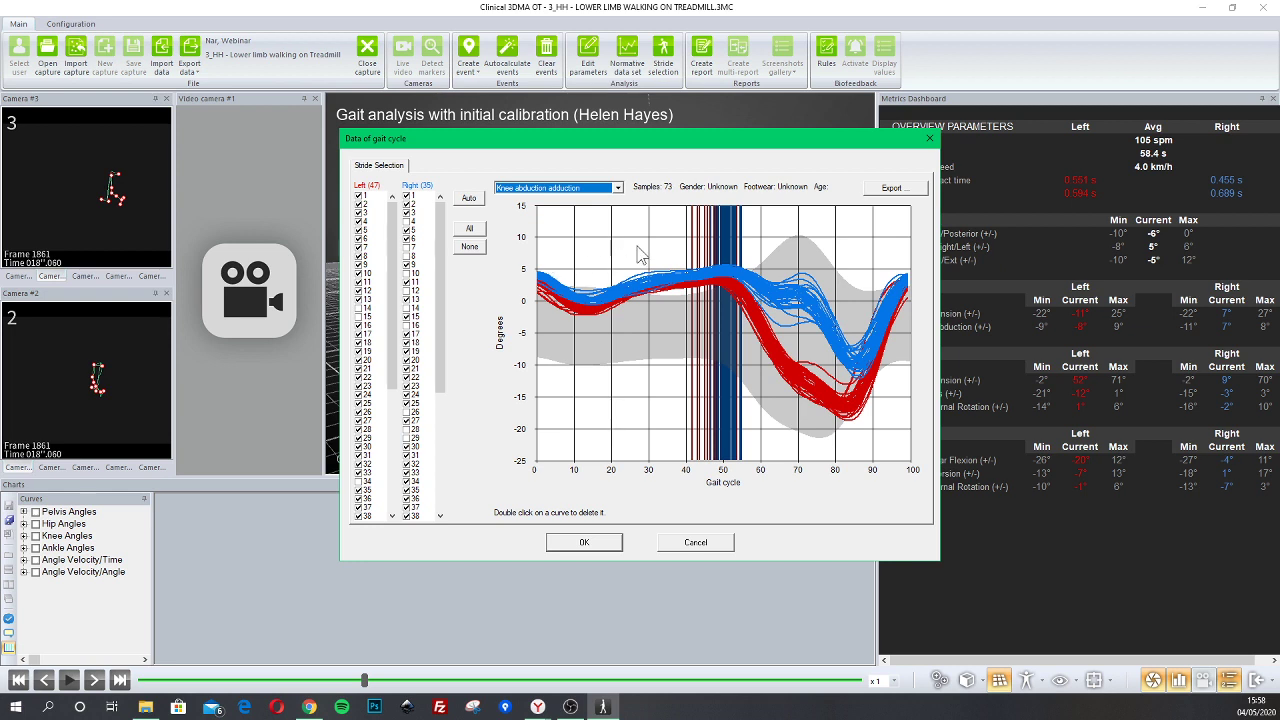
left_click(618, 188)
left_click(583, 291)
double_click(809, 392)
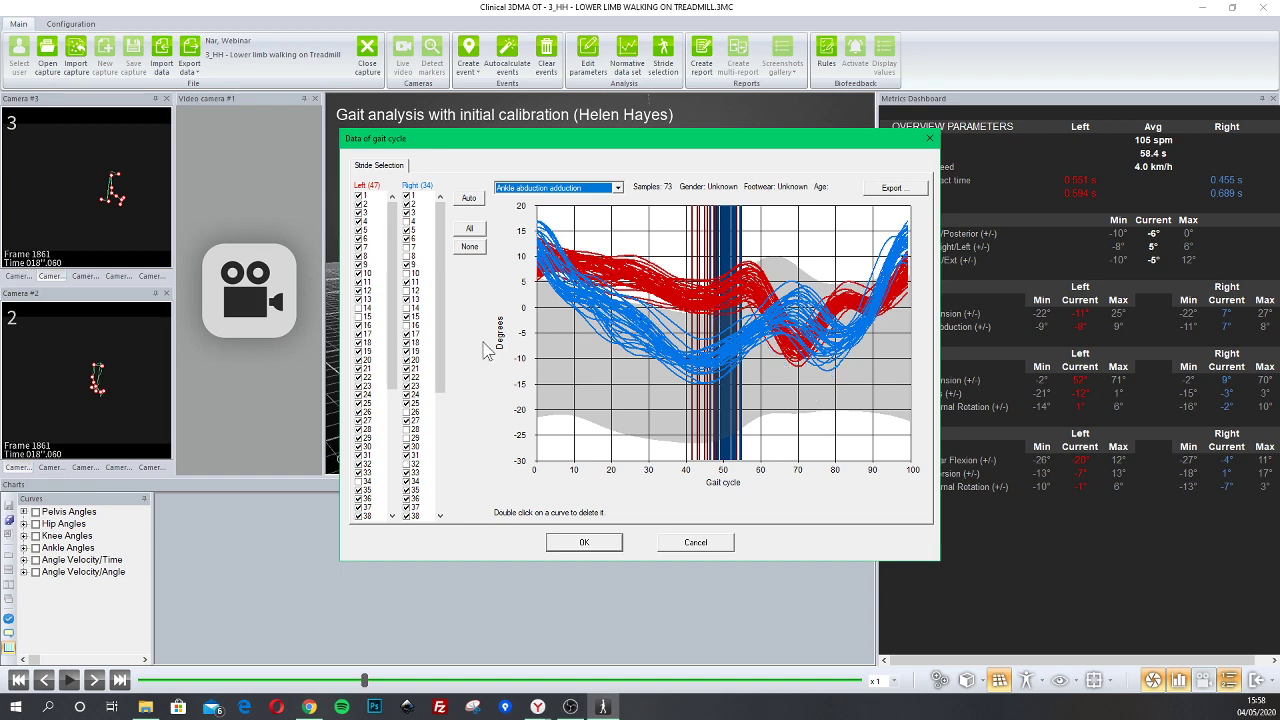
left_click(588, 546)
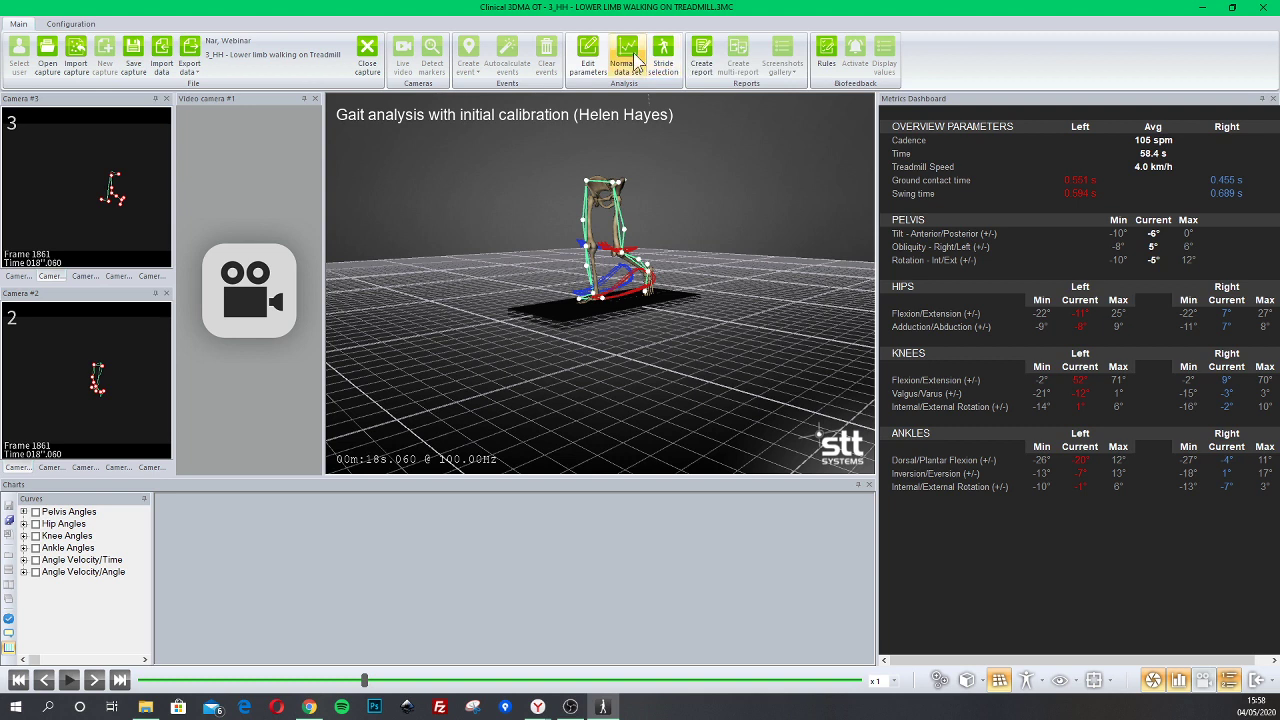
- Create a report of the capture using the Gait over treadmill template
left_click(703, 58)
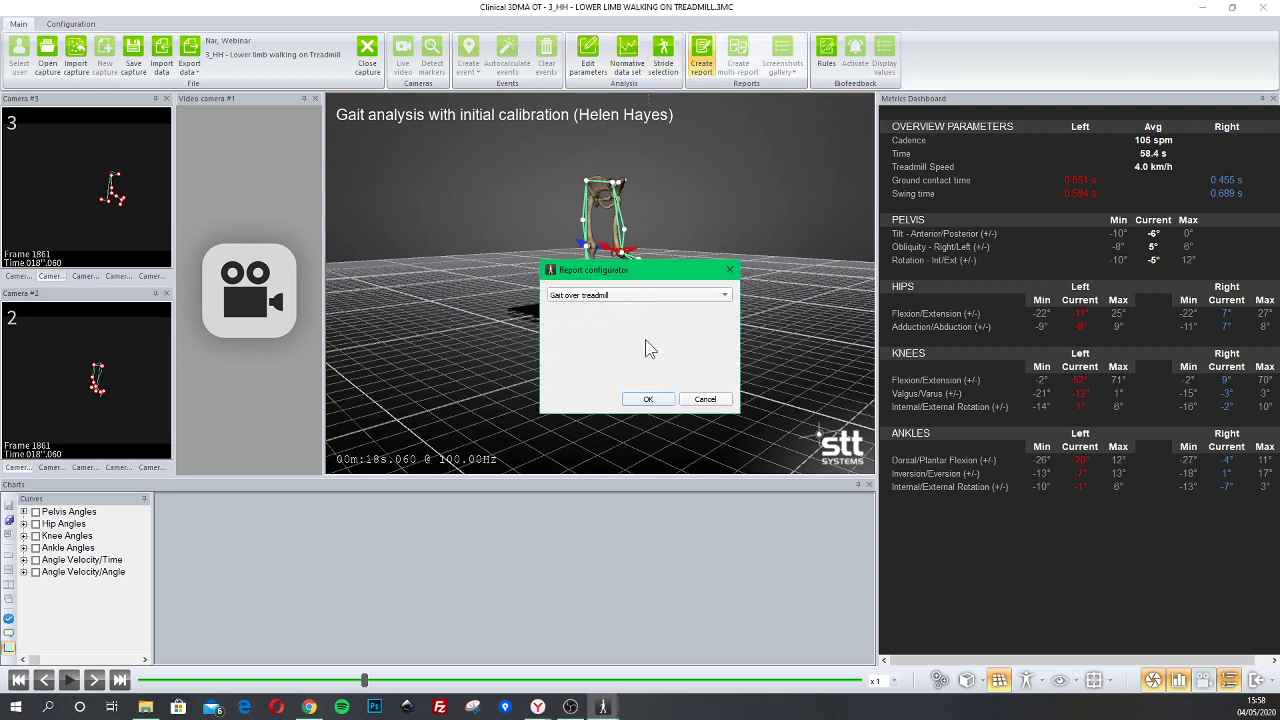
left_click(648, 399)
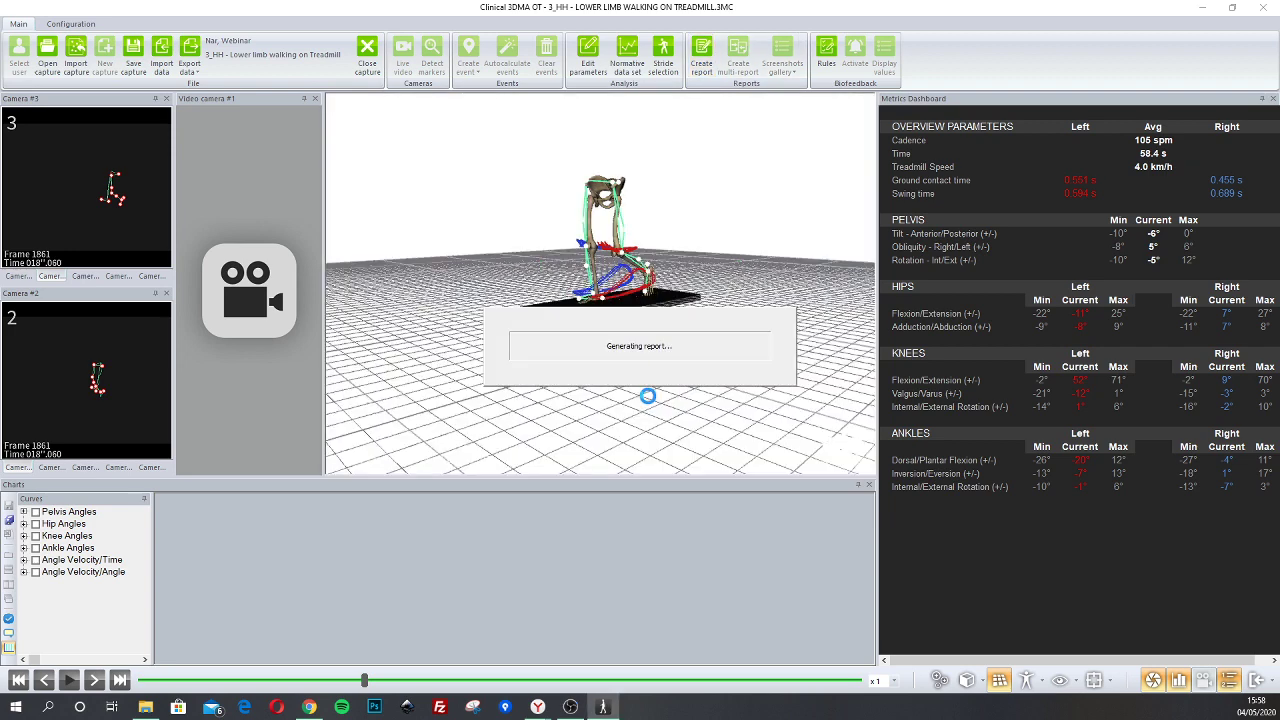
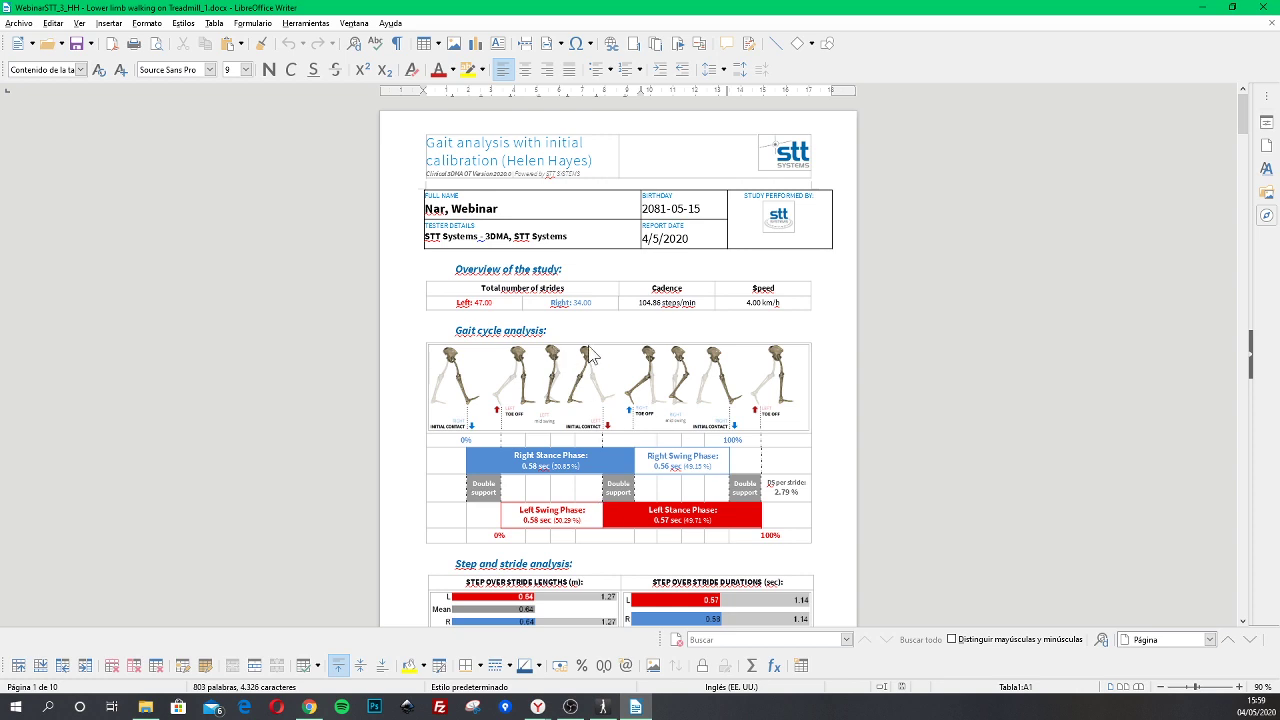
- Examine the generated gait report at 110% zoom, from the joint range tables to the gait cycle analysis and the header logo
left_click(1239, 687)
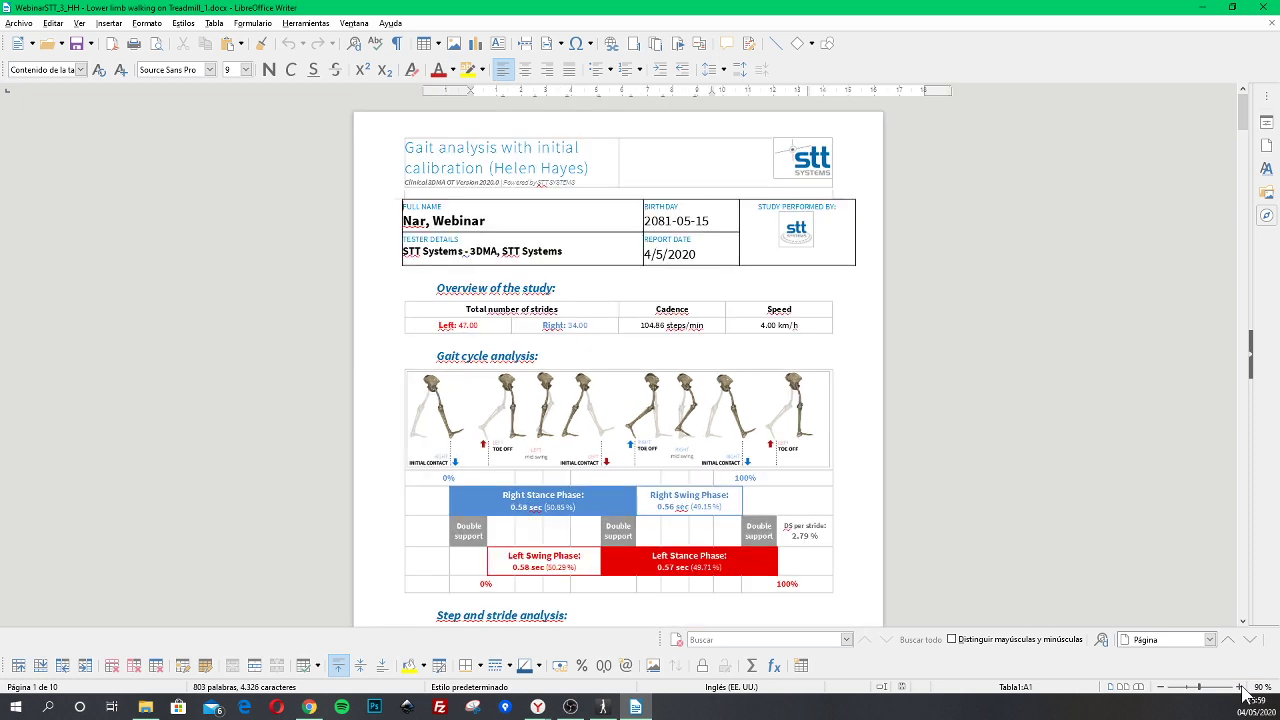
left_click(1241, 688)
left_click(1241, 688)
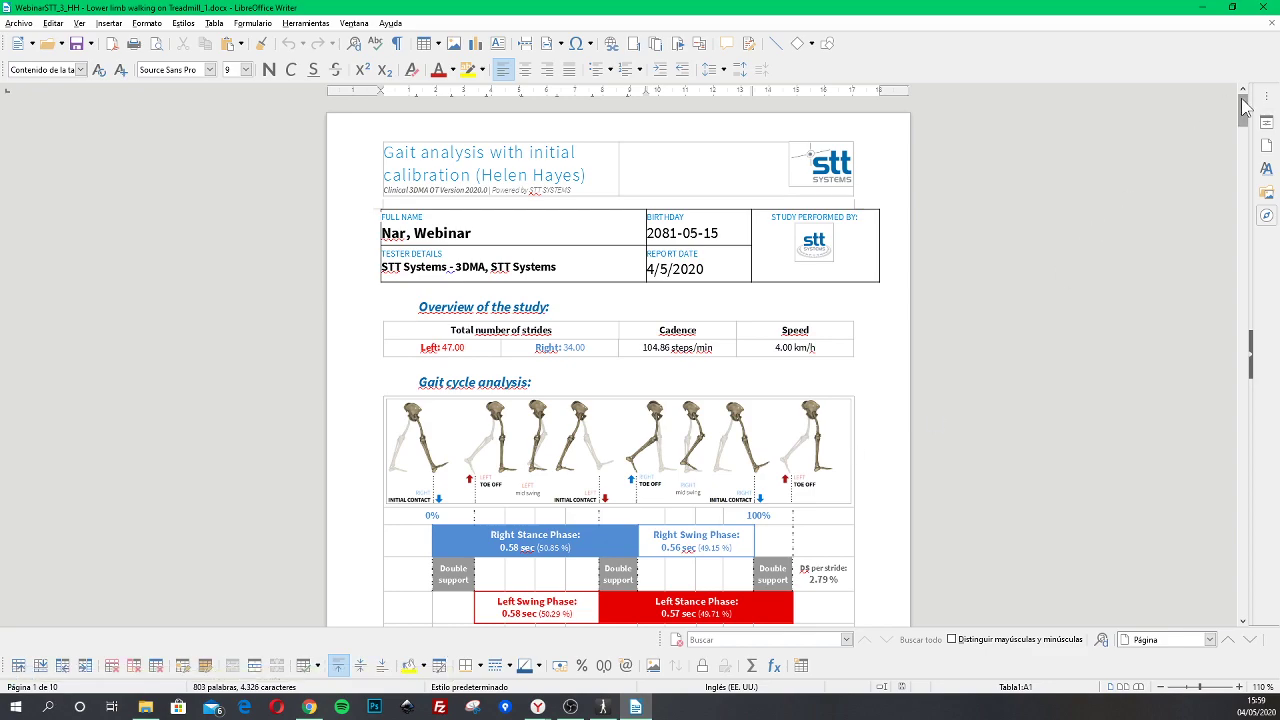
left_click_drag(1244, 105, 1223, 170)
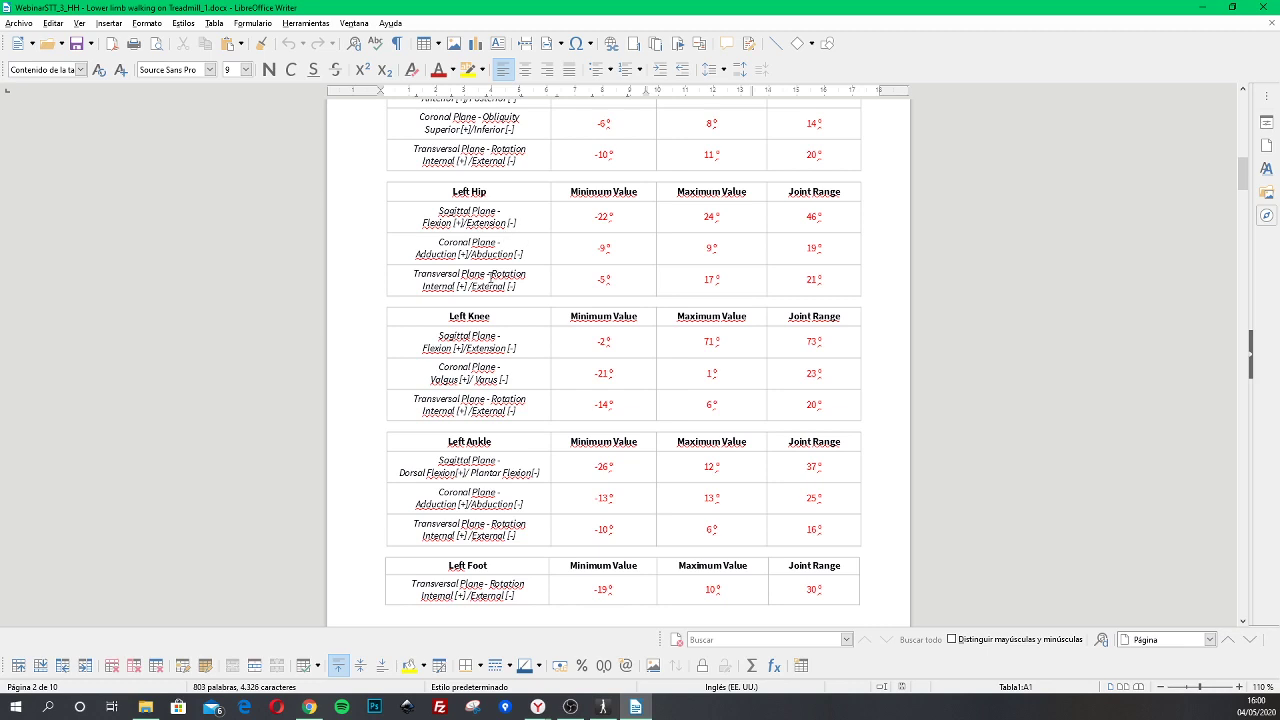
scroll(688, 363, "up", 15)
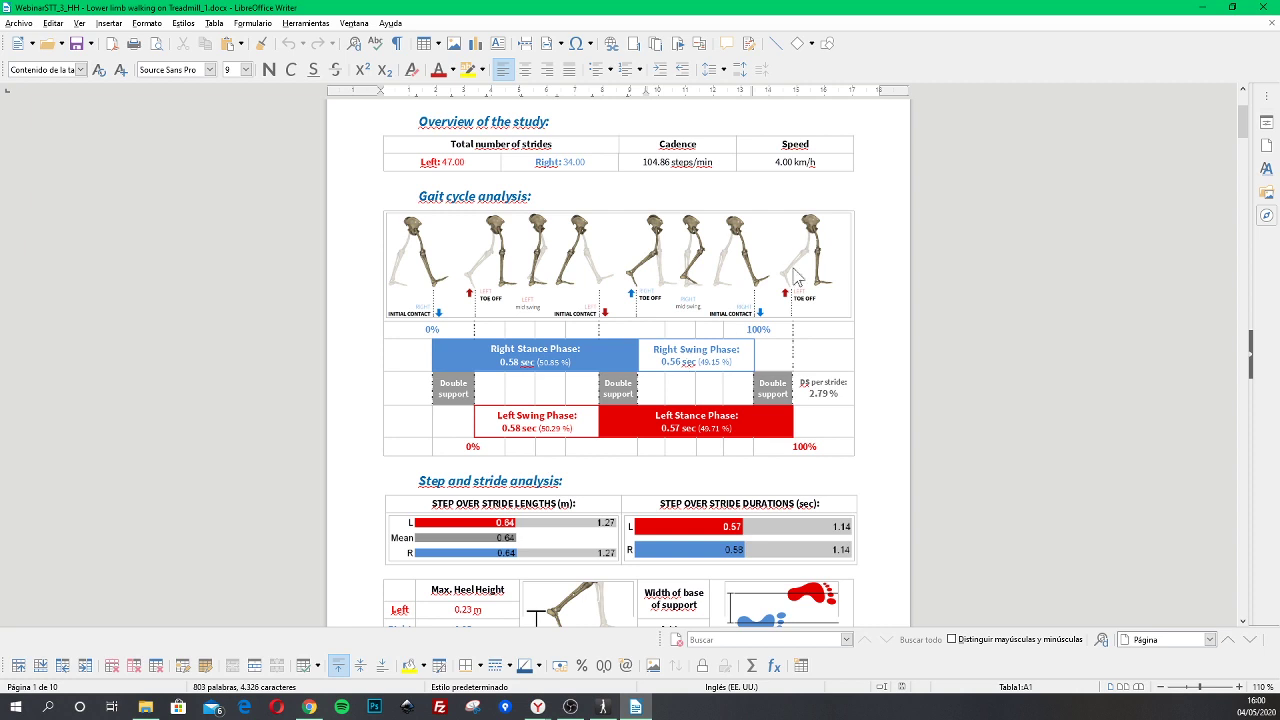
scroll(886, 350, "up", 4)
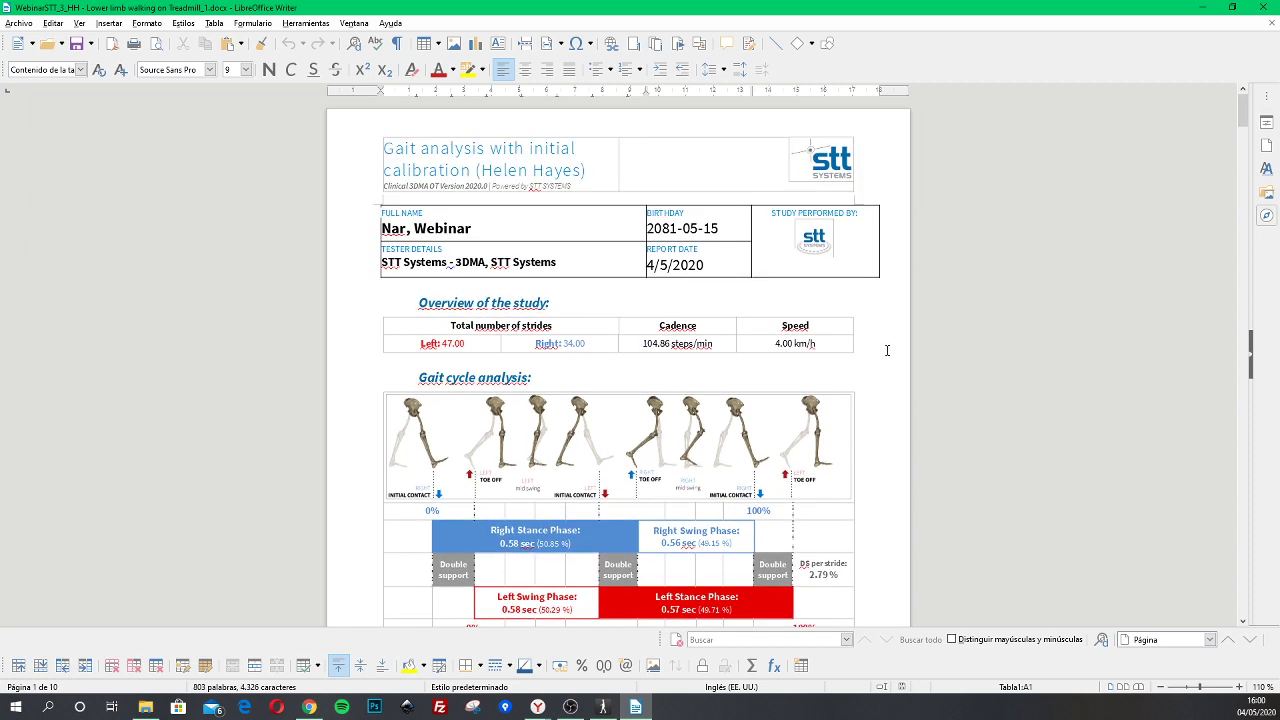
left_click(813, 240)
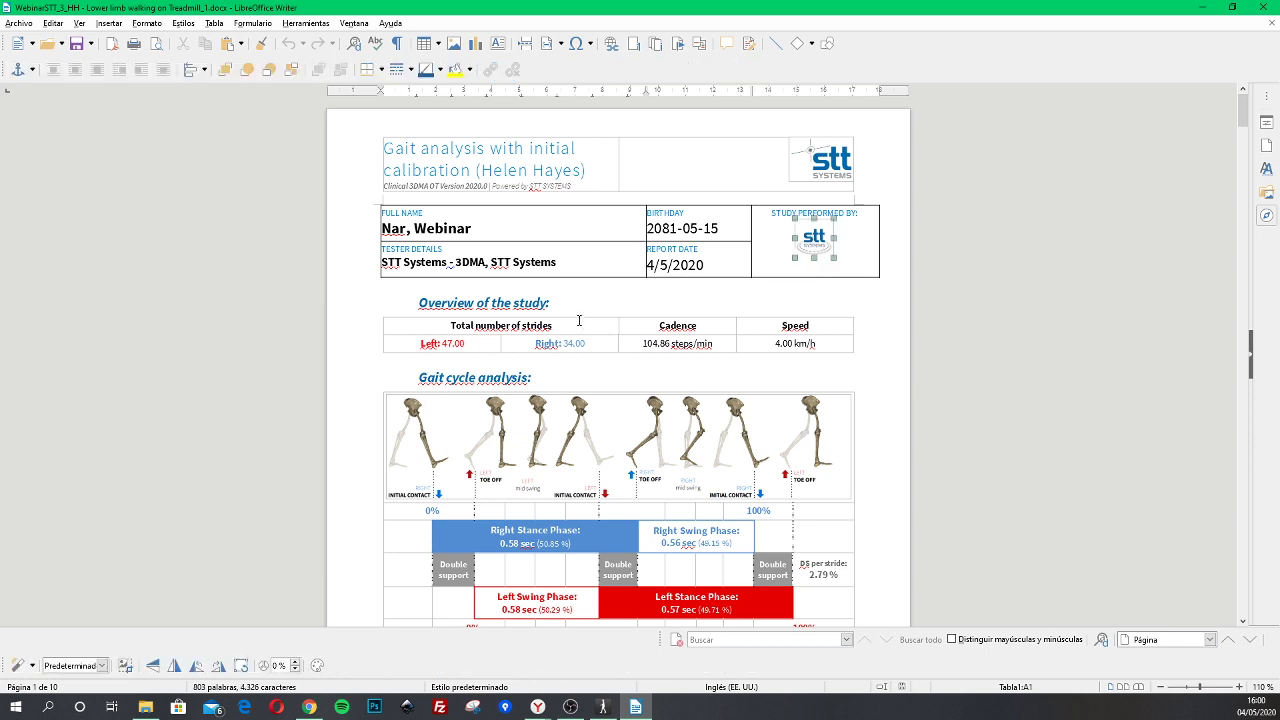
left_click(577, 307)
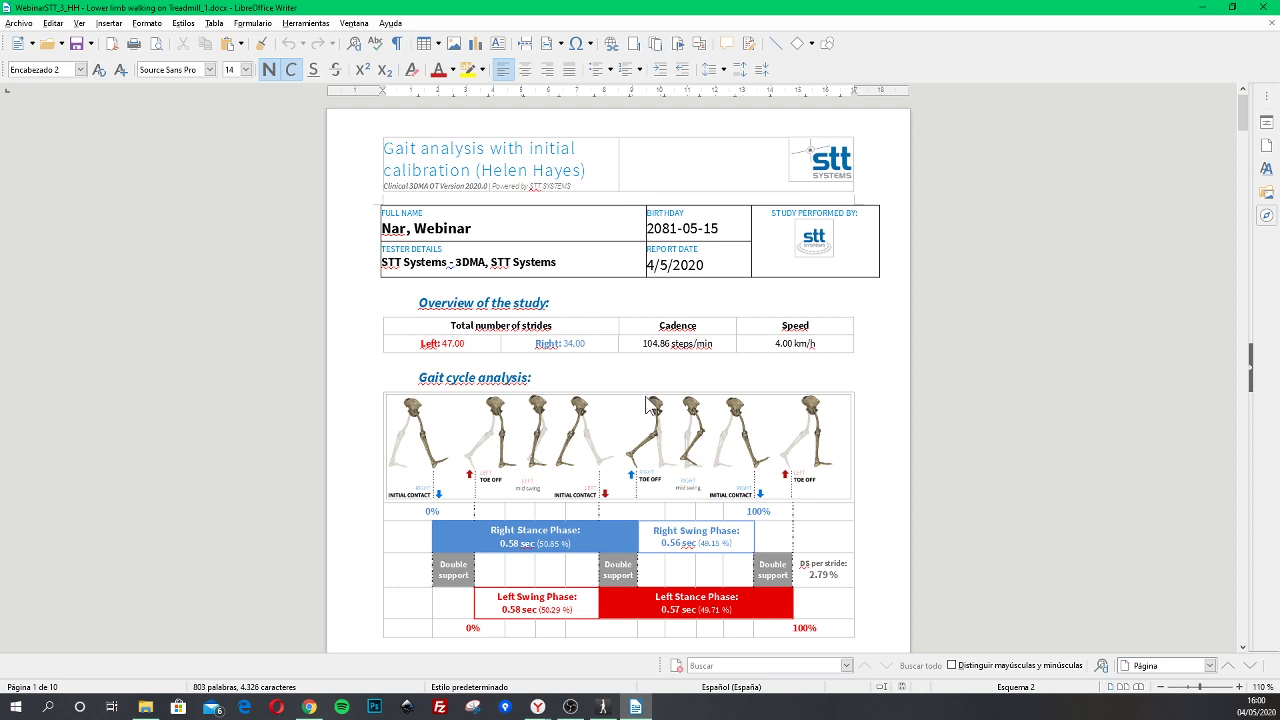
- Minimize the report, Clinical 3DMA and UserReports windows to reveal the desktop
left_click(1205, 9)
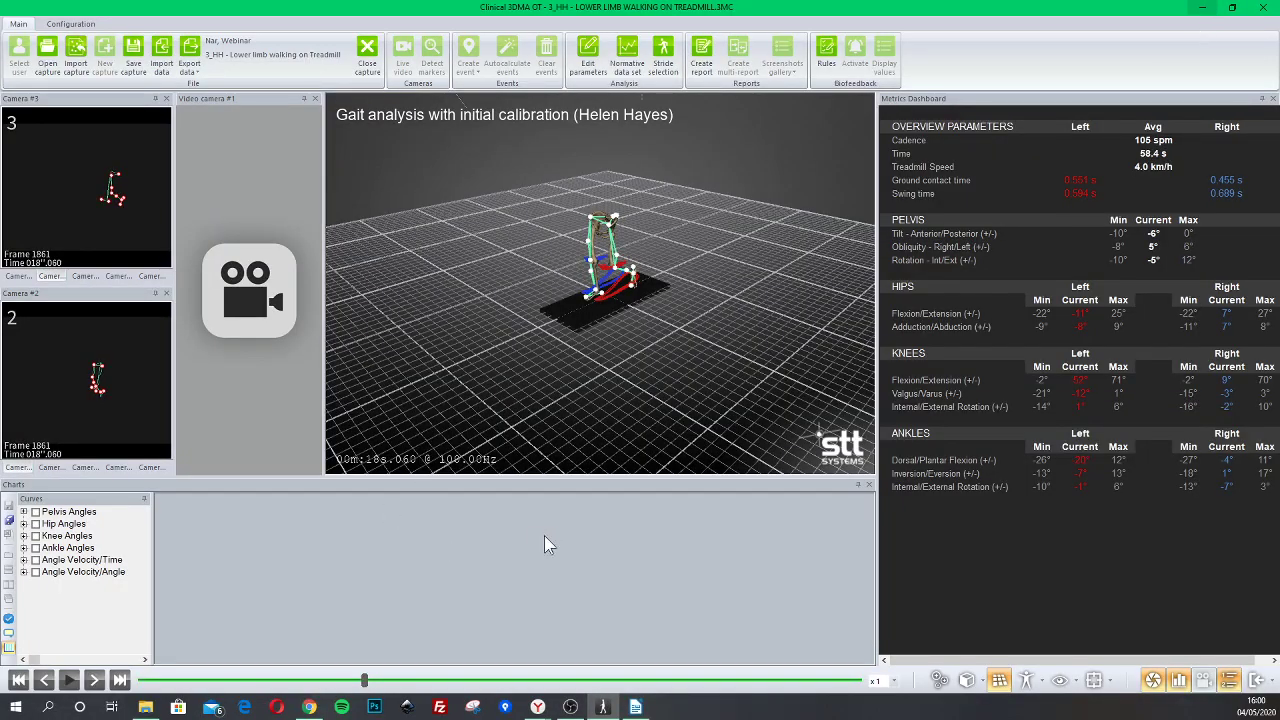
left_click(1202, 8)
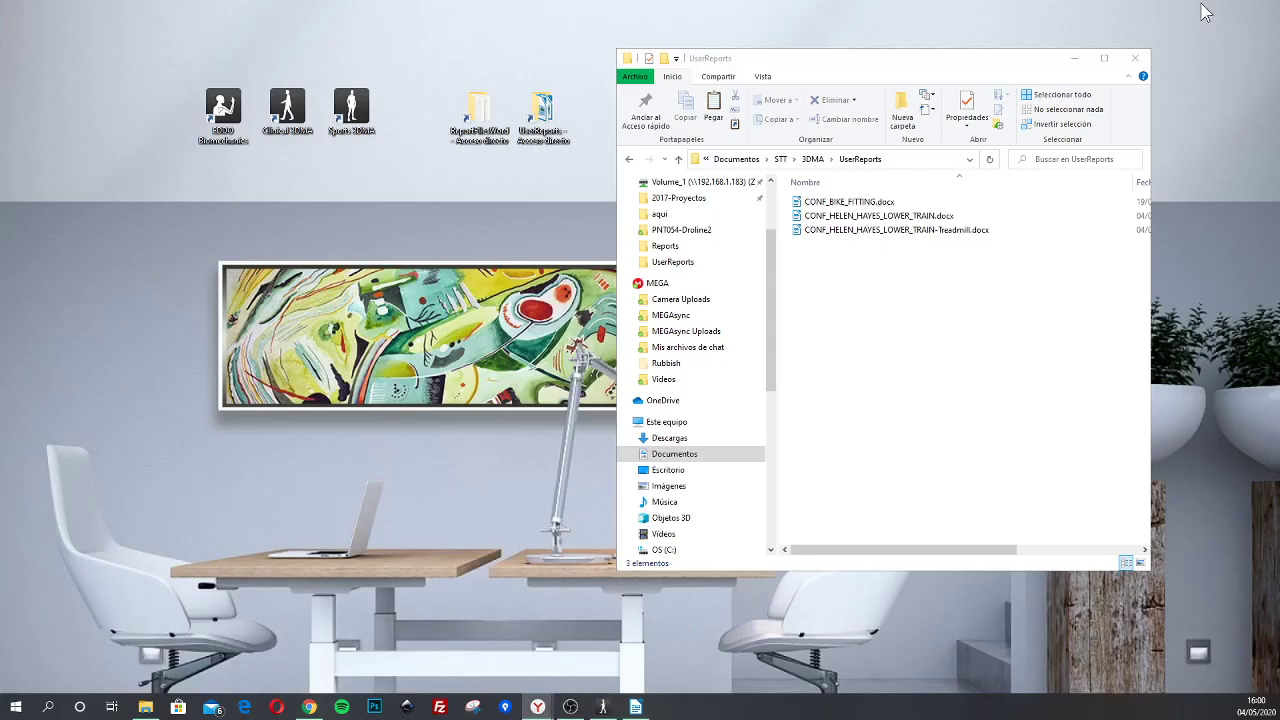
left_click(1075, 62)
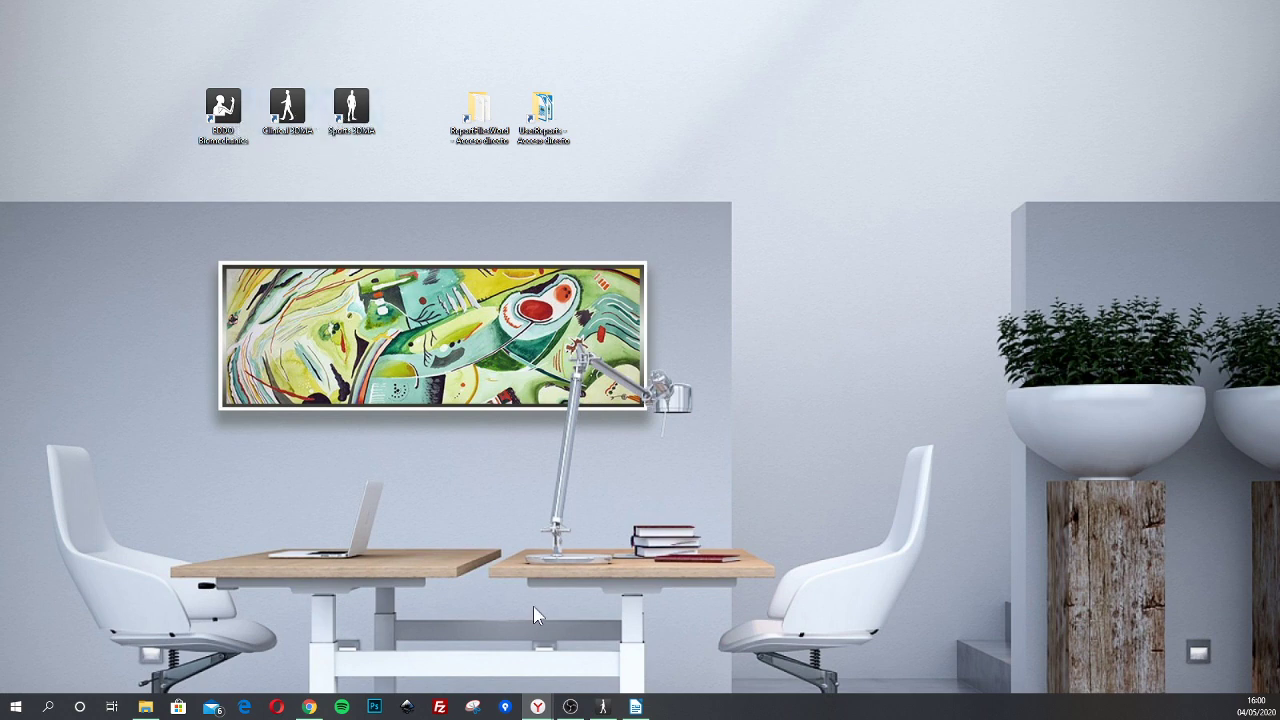
mouse_move(602, 707)
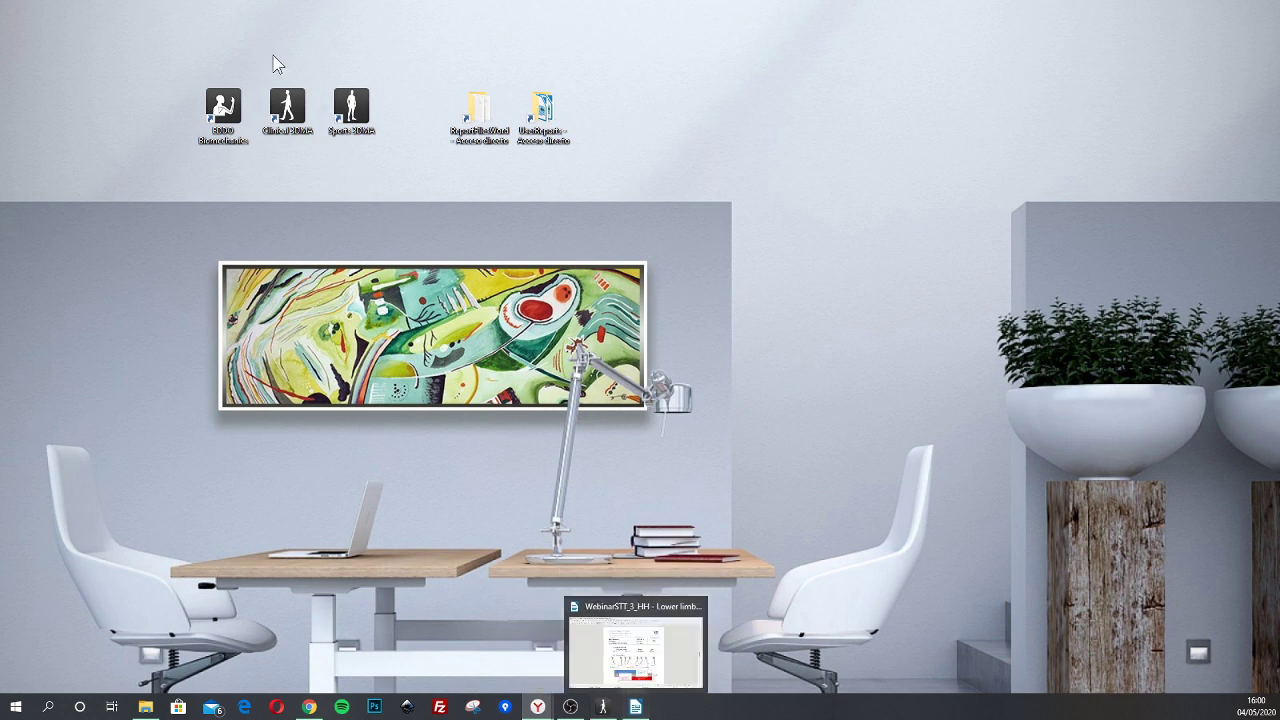
- Open the file location of the Clinical 3DMA desktop shortcut from its properties
right_click(289, 113)
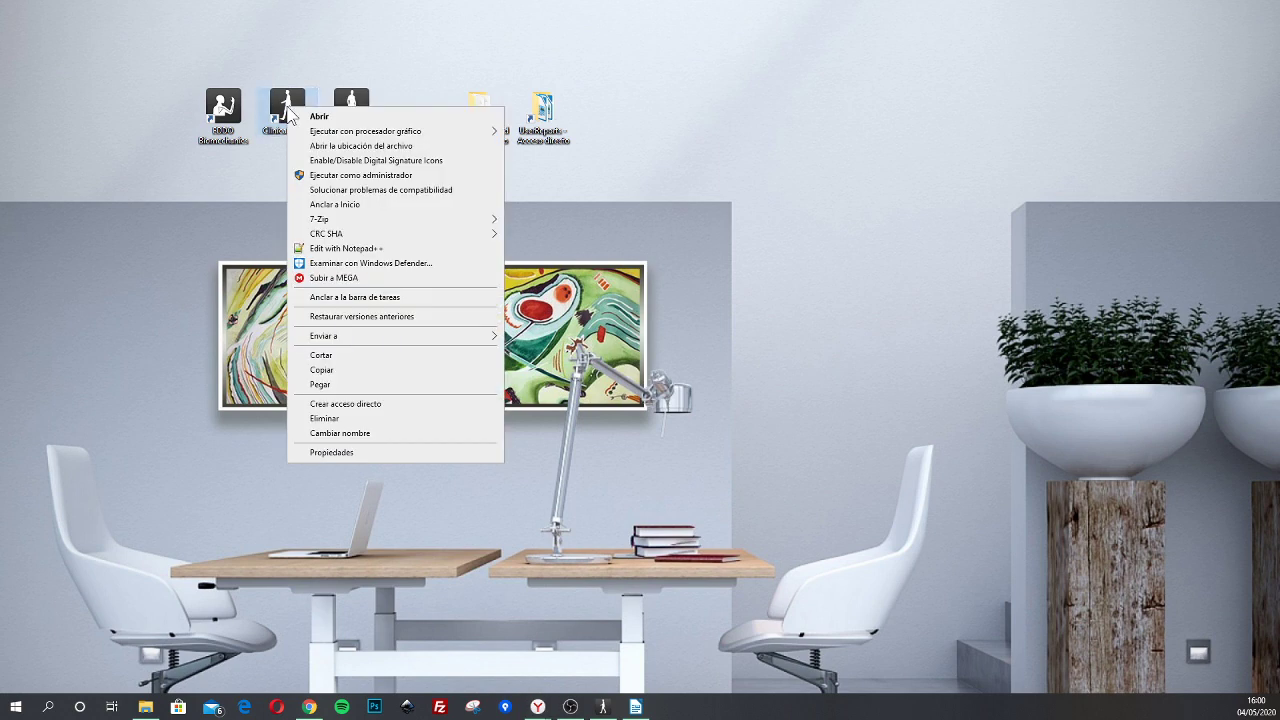
left_click(370, 463)
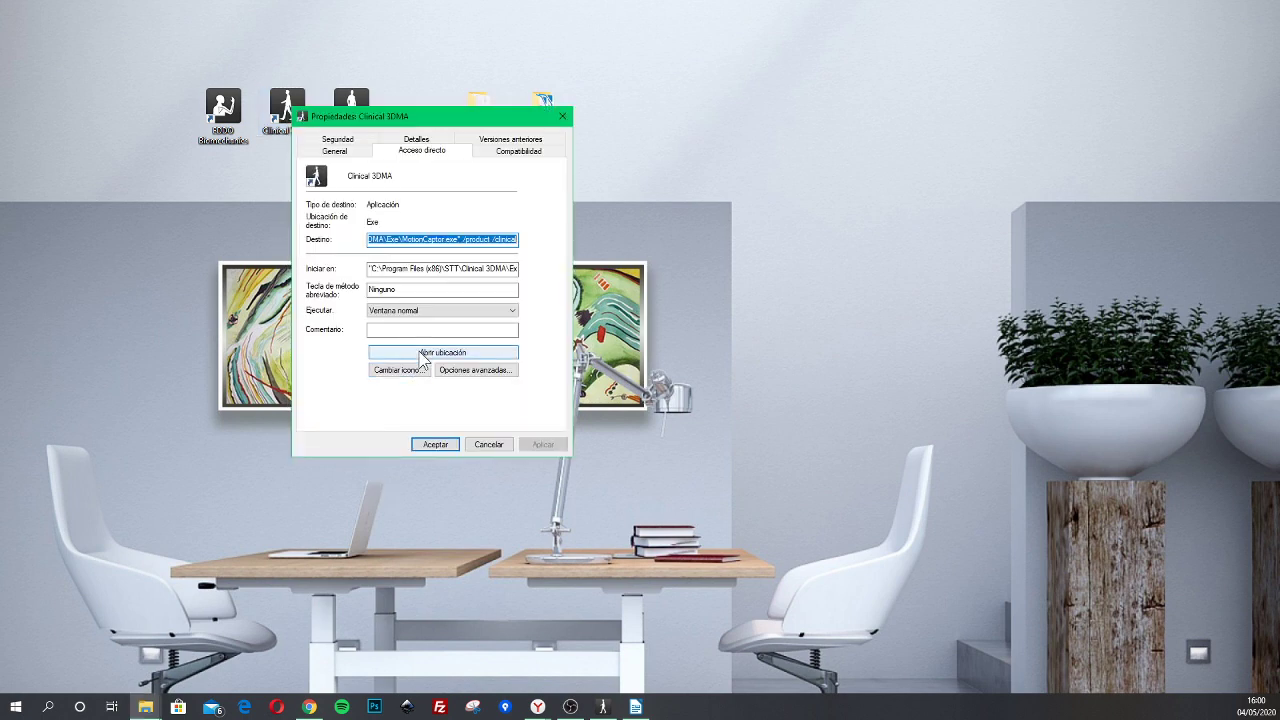
left_click(423, 356)
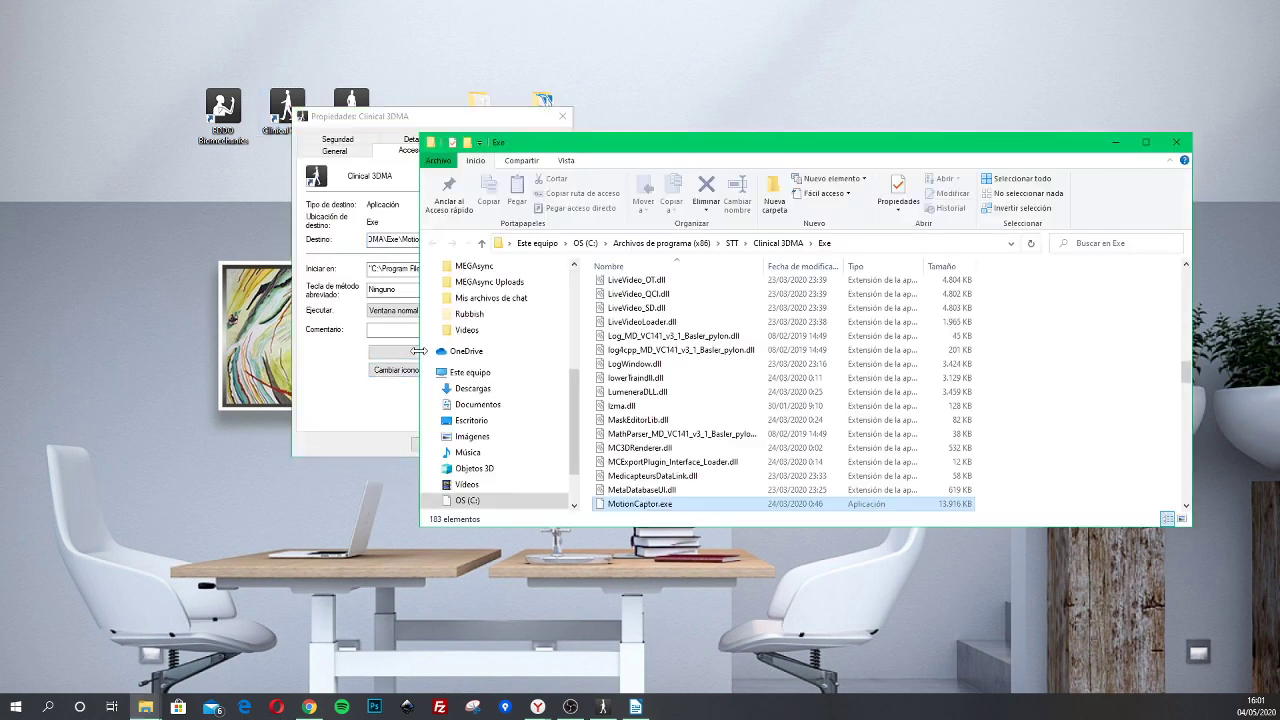
- Go to the Files folder of Clinical 3DMA, enlarge the window and locate the ReportFilesWord and ReportFilesWord - Backup folders
left_click(795, 248)
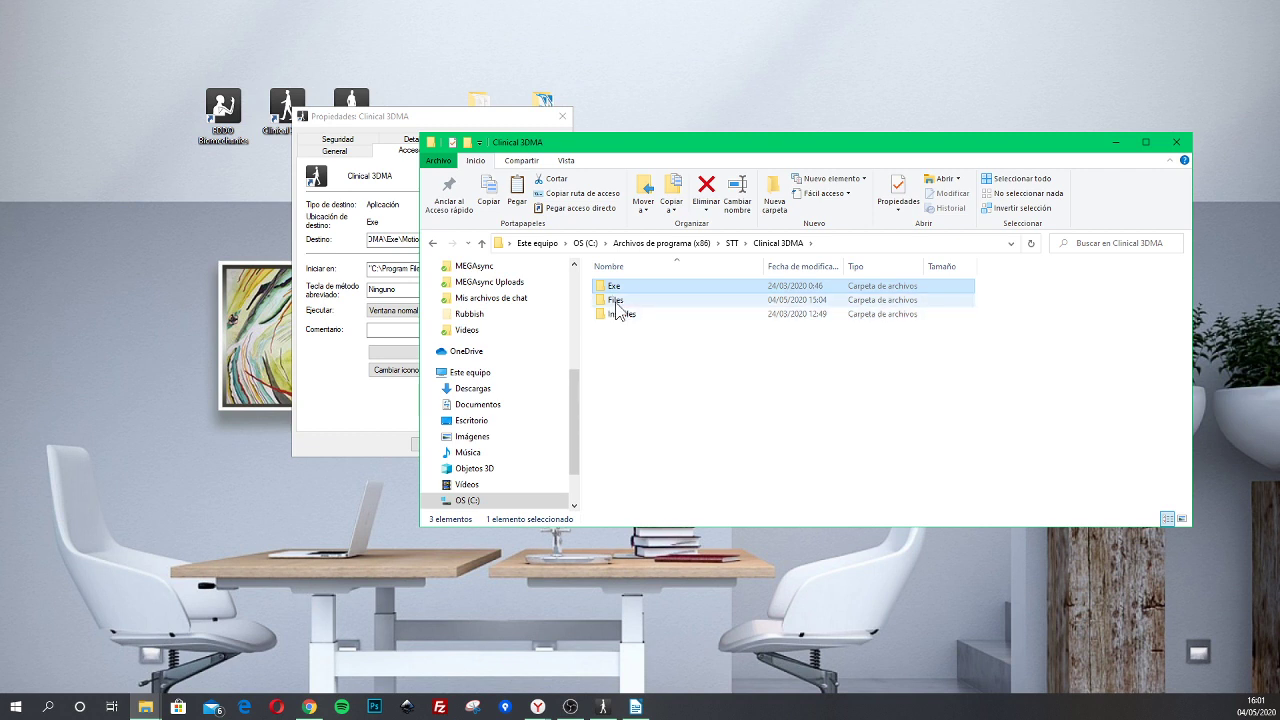
double_click(615, 301)
left_click_drag(648, 133, 646, 54)
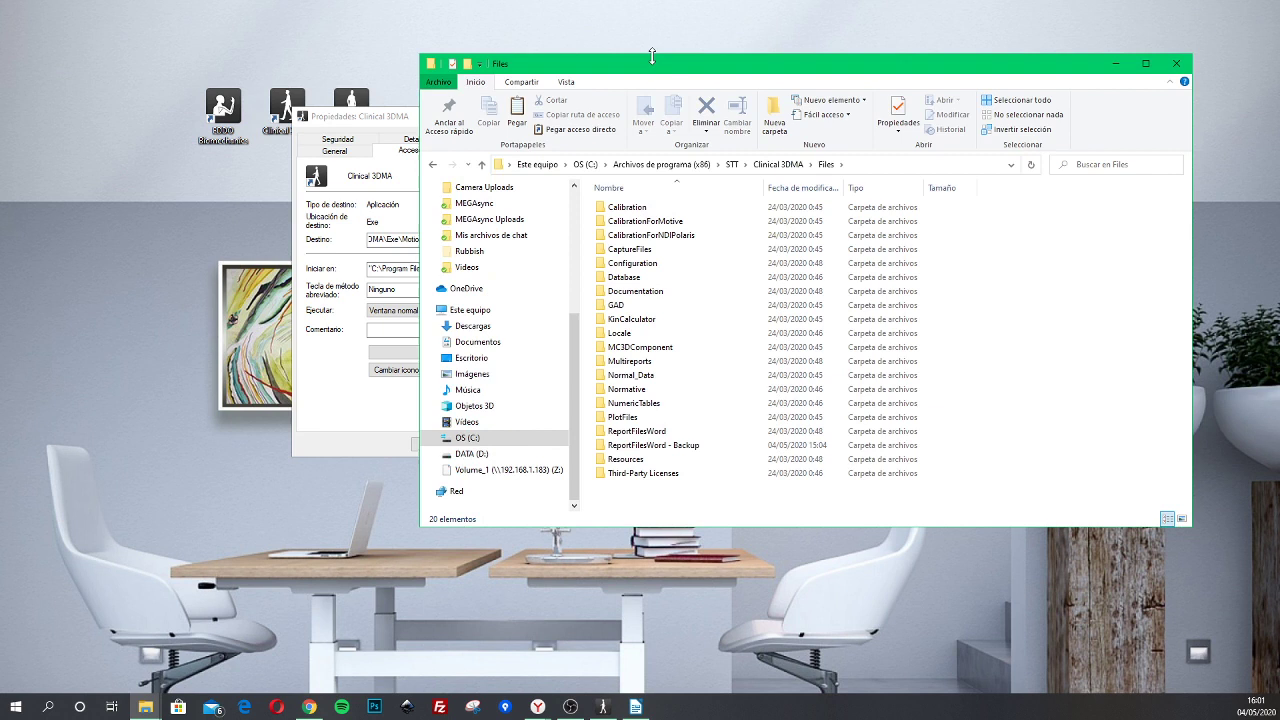
left_click(640, 434)
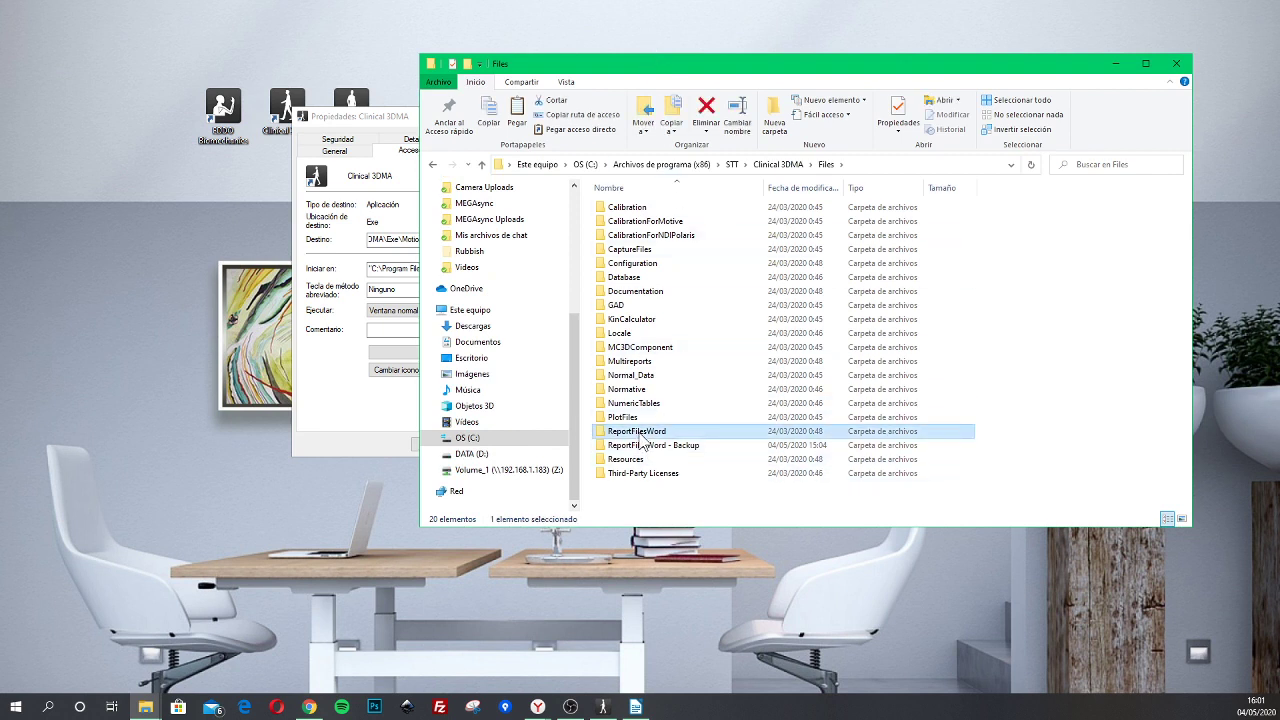
mouse_move(647, 440)
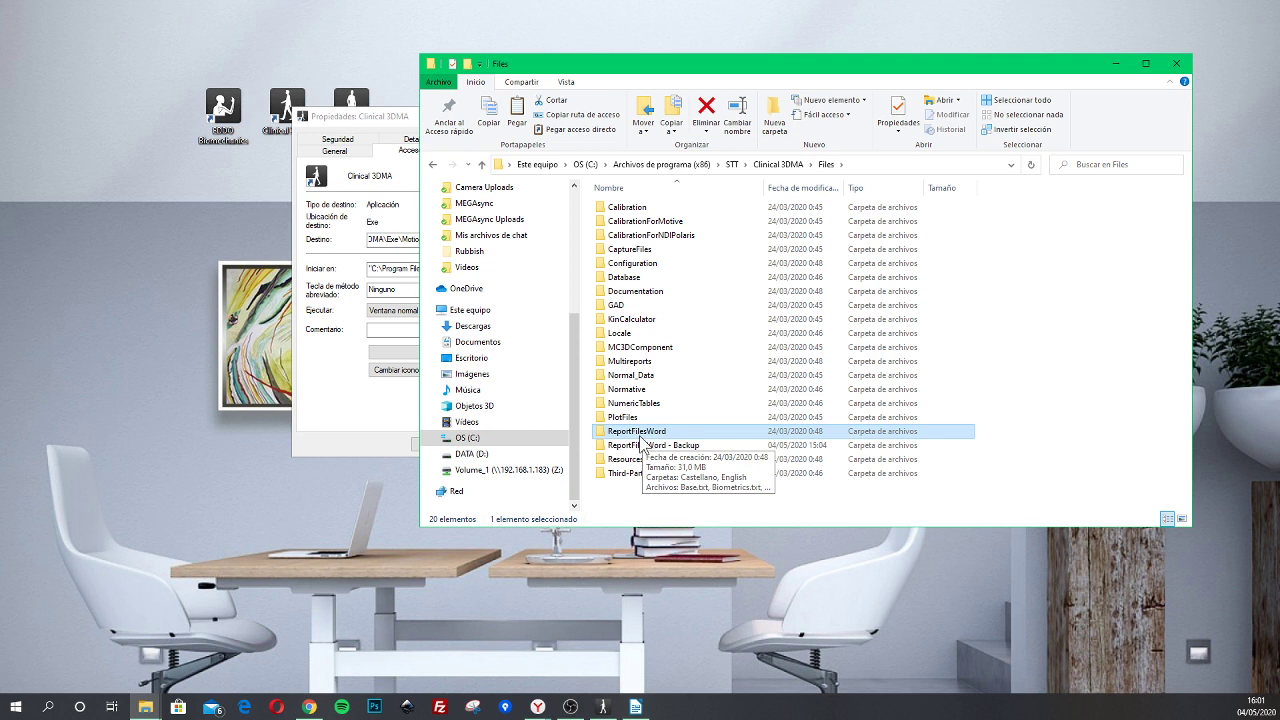
left_click(652, 451)
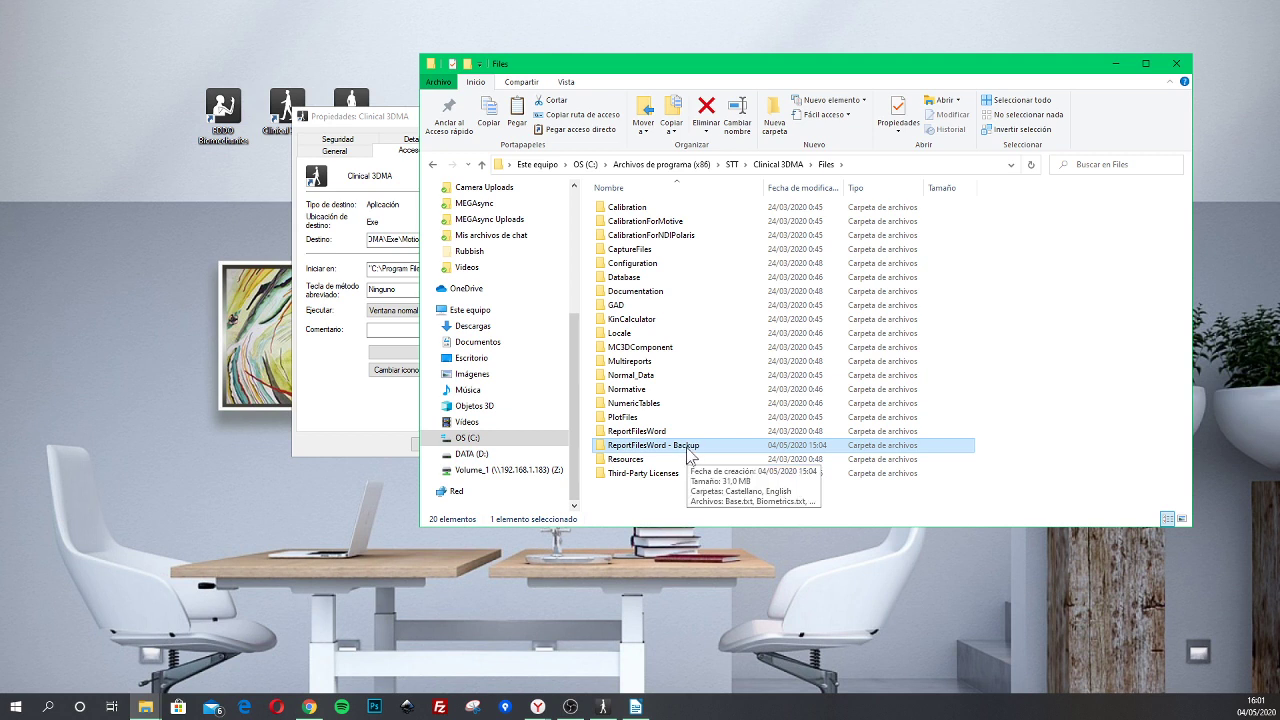
- Duplicate the ReportFilesWord folder inside the Files folder, granting administrator permission for the copy
left_click(665, 433)
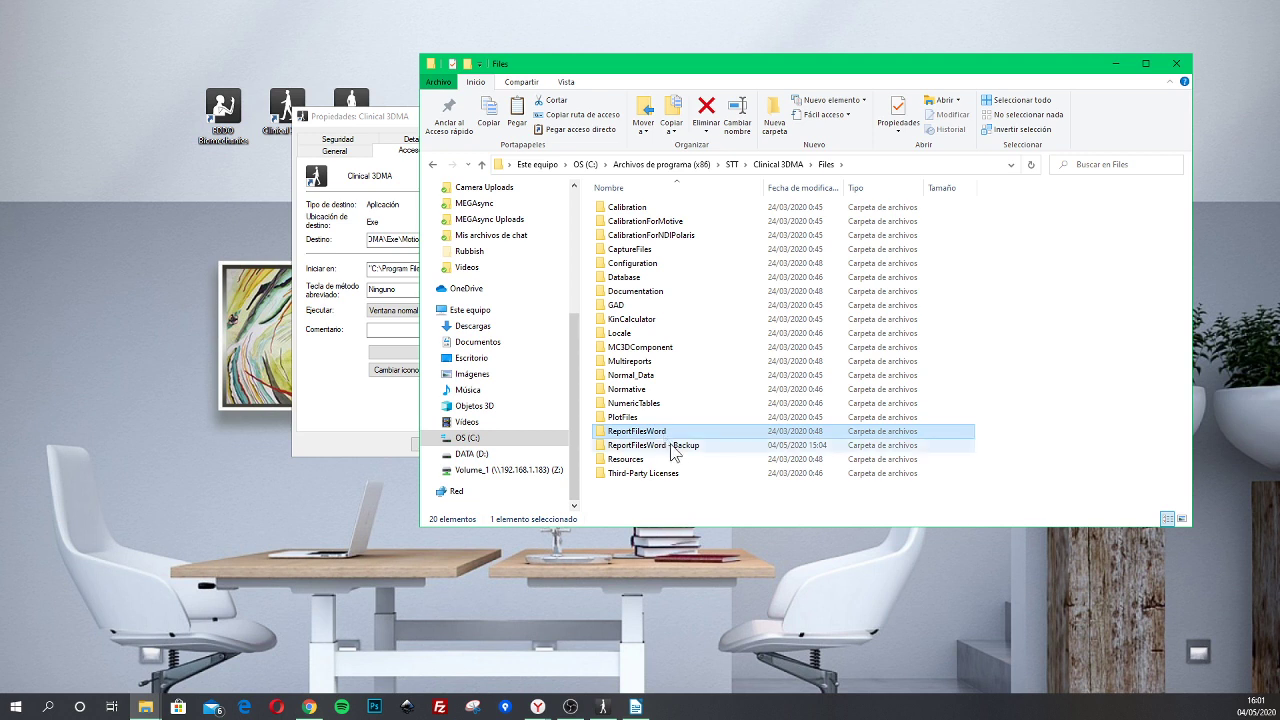
right_click(649, 432)
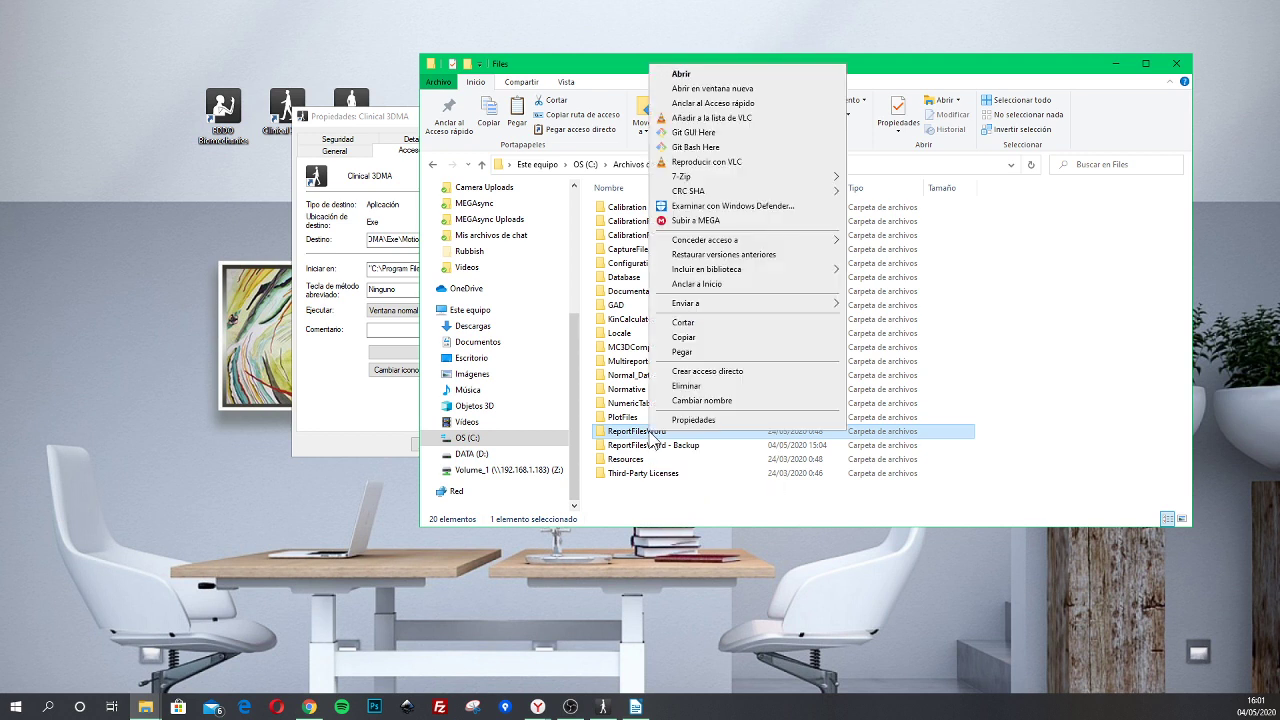
left_click(707, 336)
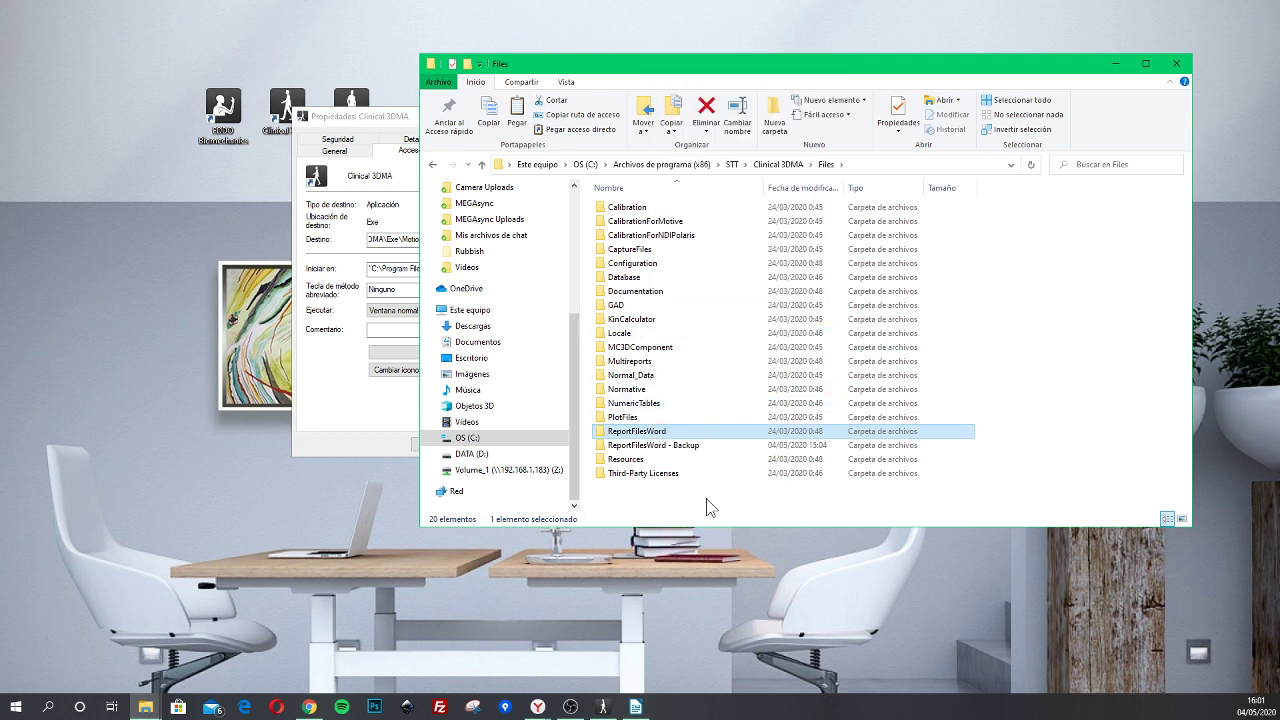
right_click(707, 497)
left_click(719, 372)
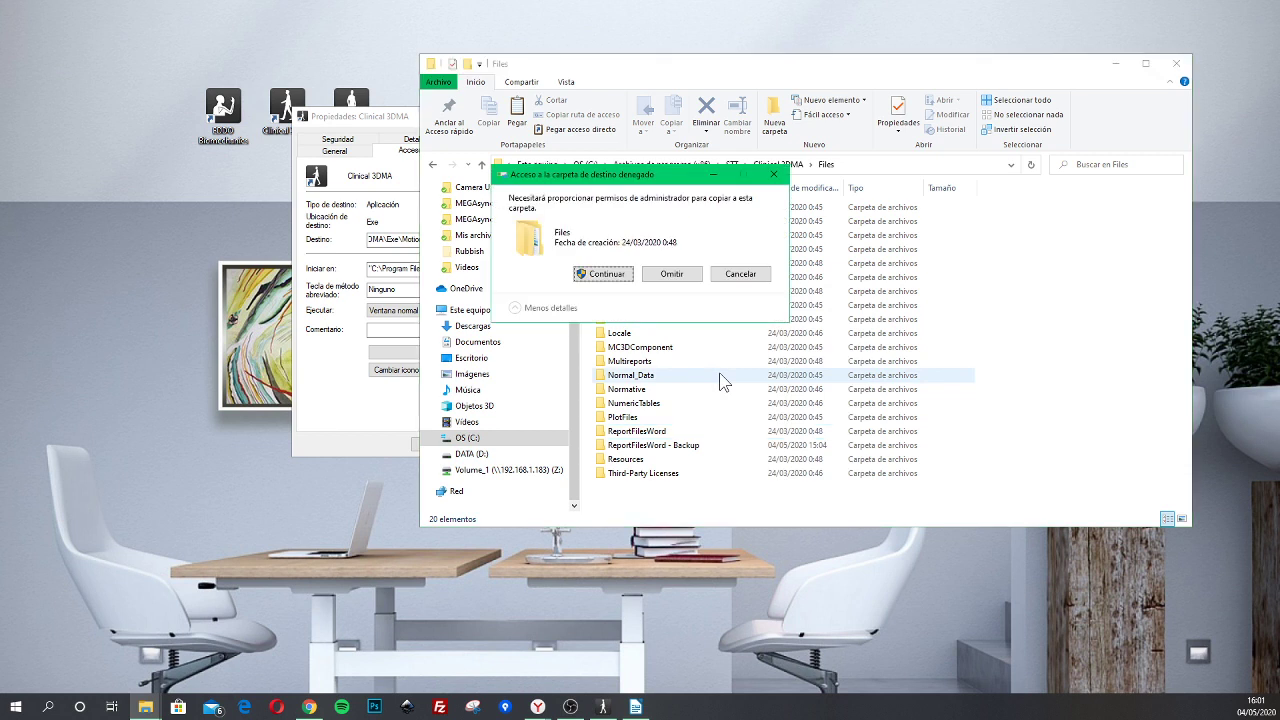
left_click(566, 271)
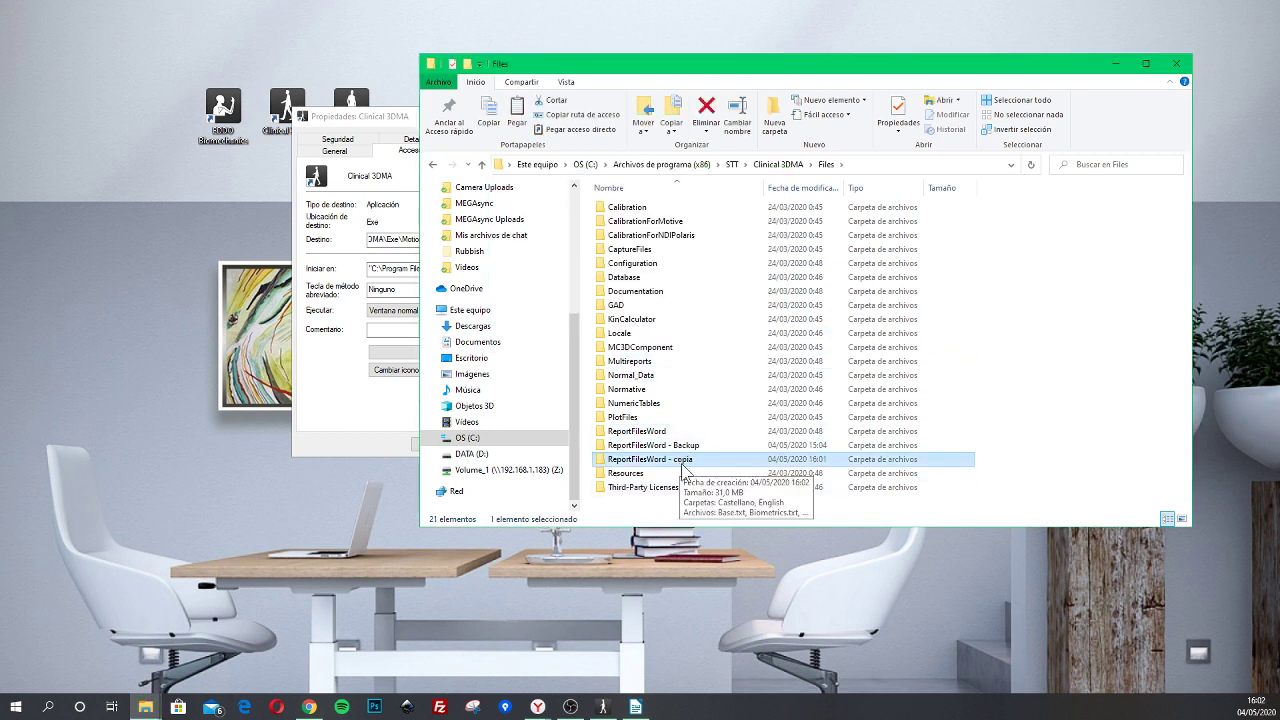
- Rename the duplicated folder as "ReportFilesWord - Backup Originals", granting administrator permission
left_click(700, 460)
left_click(701, 461)
left_click_drag(701, 461, 679, 468)
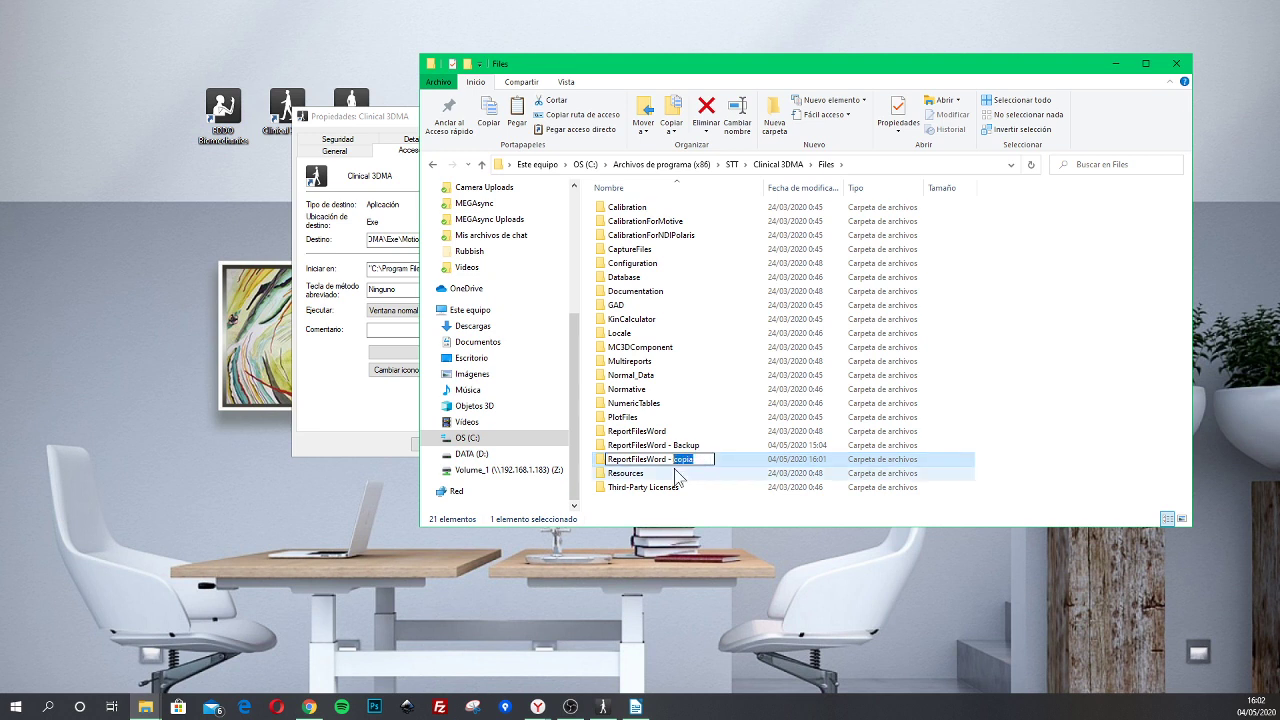
type("Backup Originals")
key("Return")
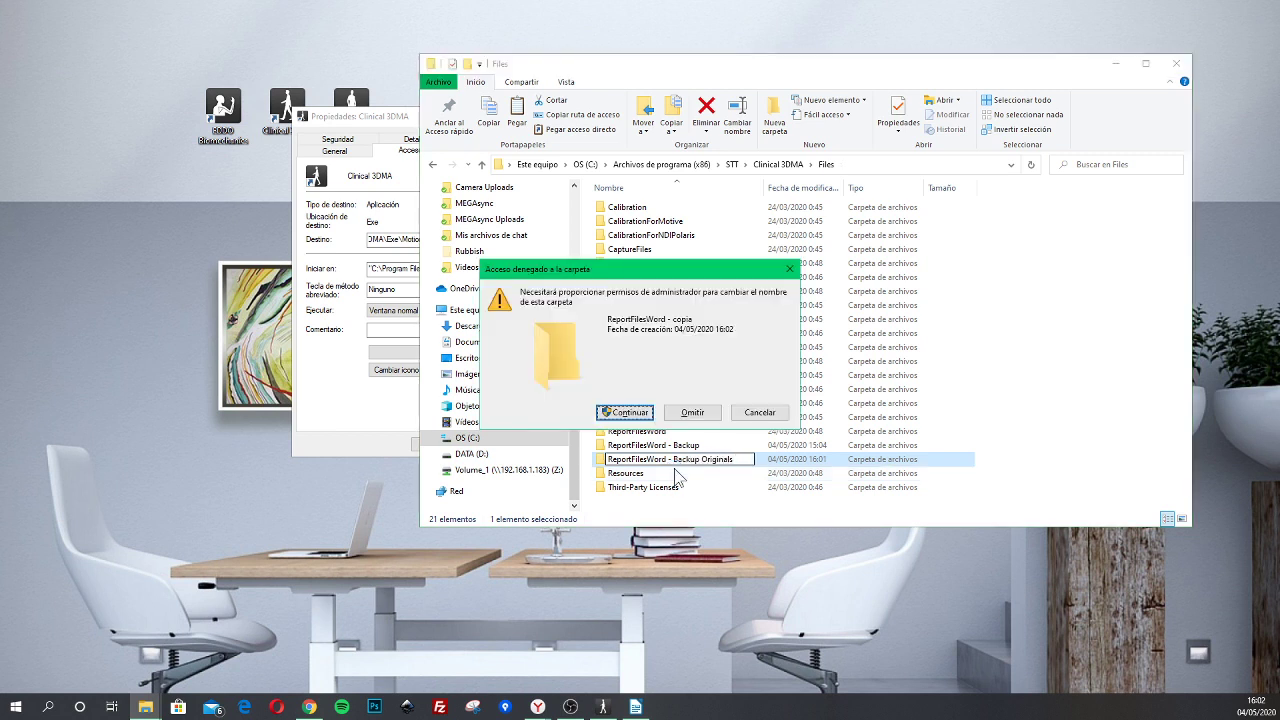
left_click(625, 412)
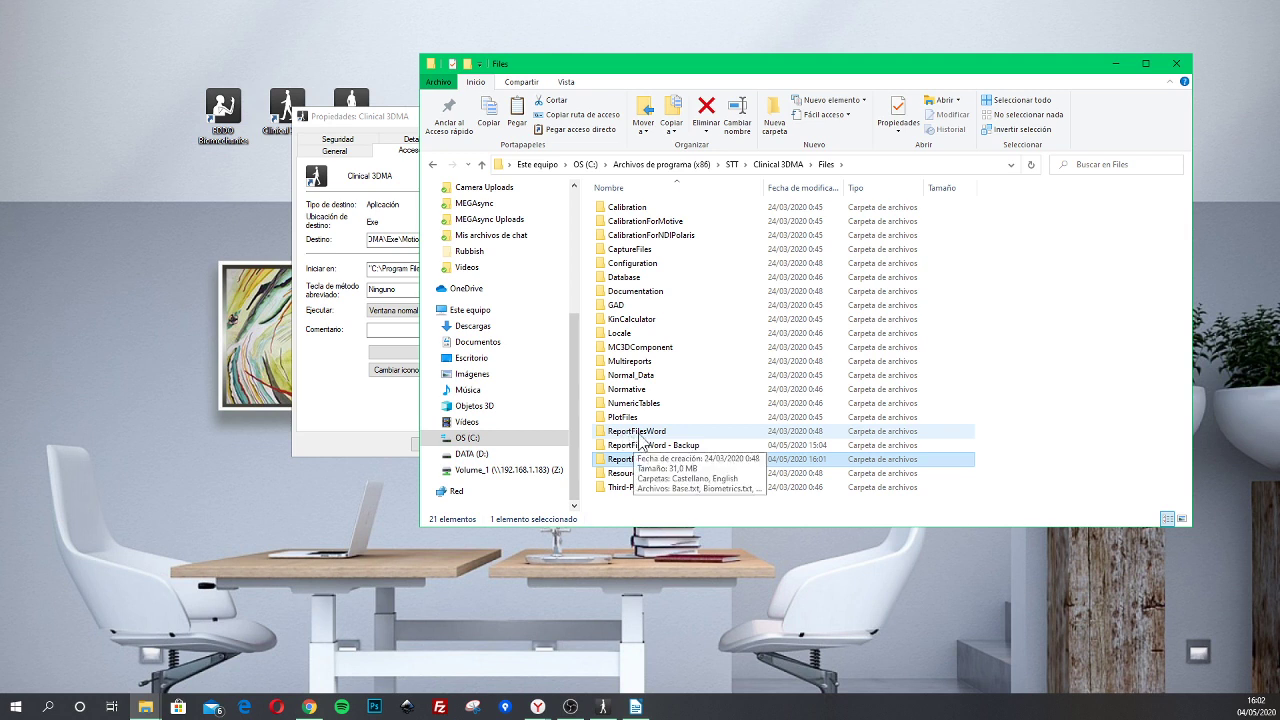
- Copy the CONF_HELEN_HAYES_LOWER_TRAIN-Treadmill.docx template from the English subfolder of ReportFilesWord
double_click(624, 432)
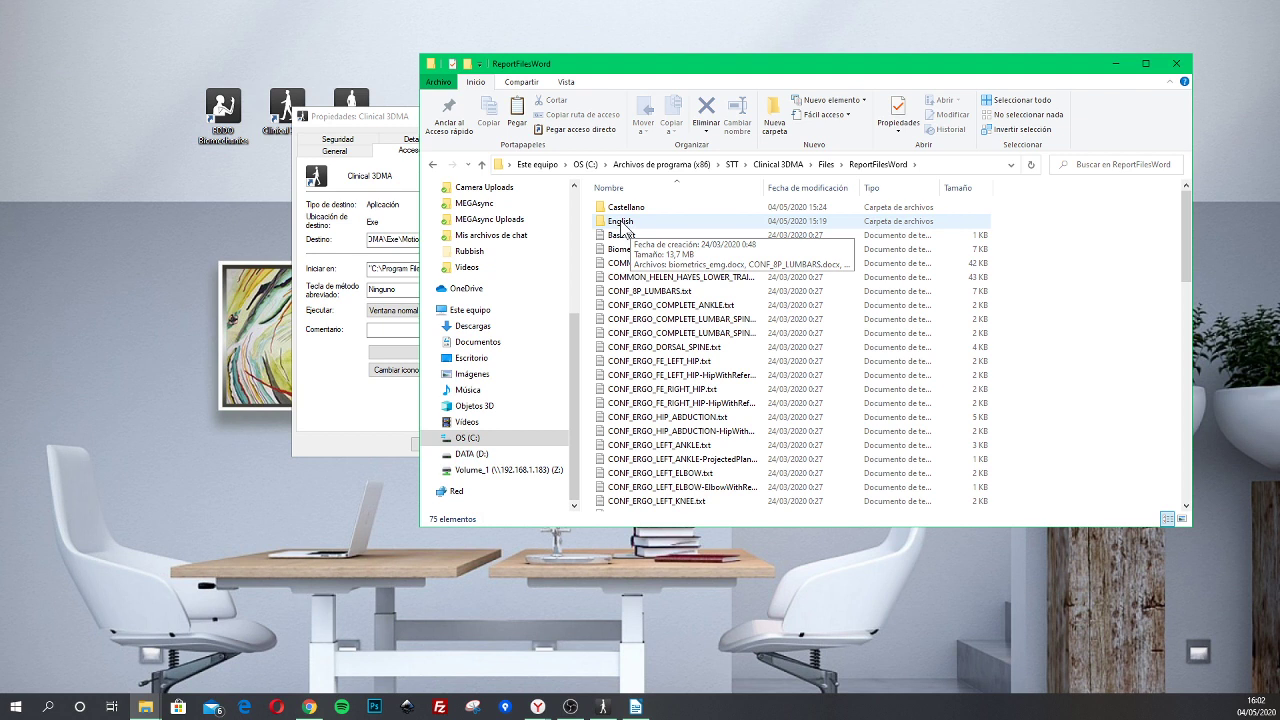
double_click(620, 222)
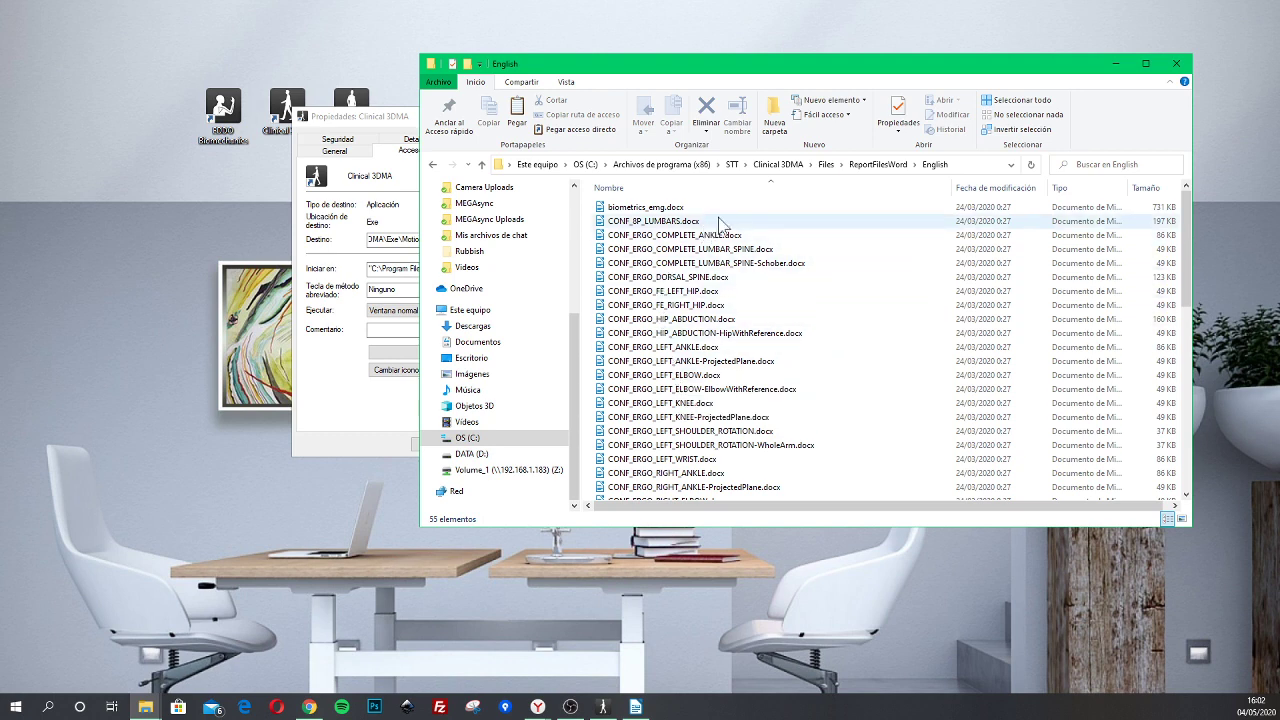
scroll(813, 250, "down", 4)
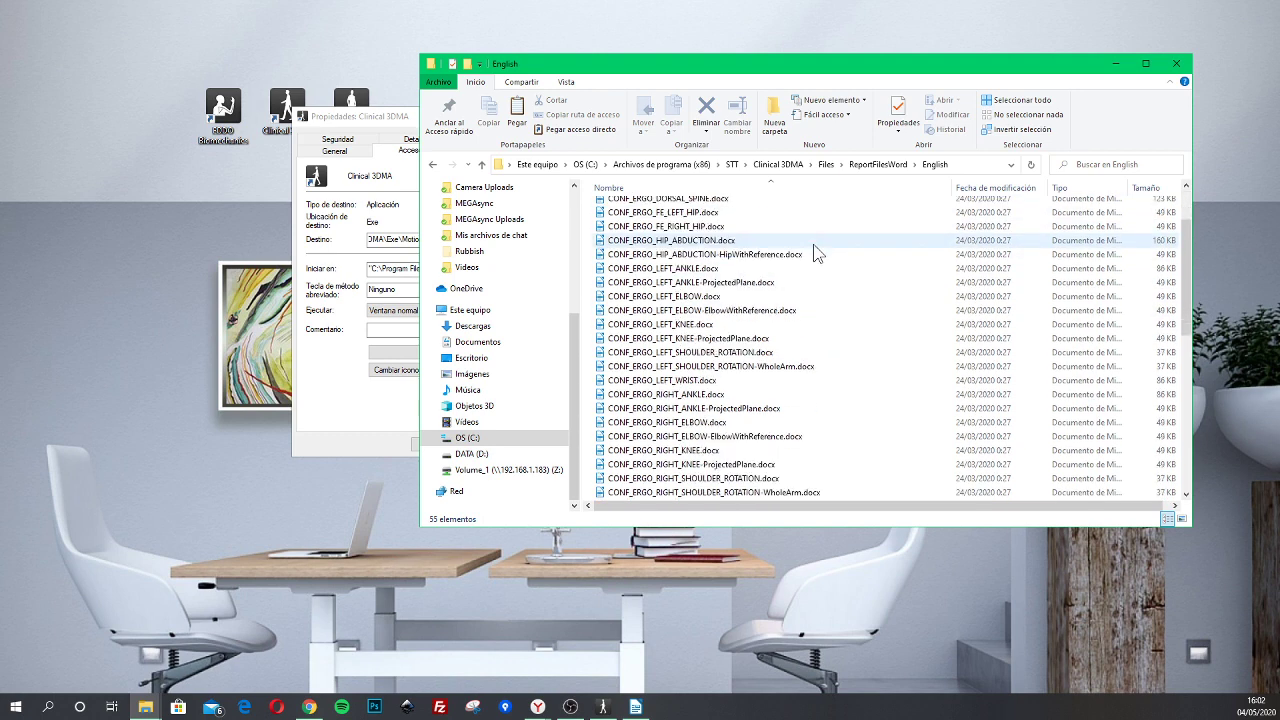
scroll(813, 250, "down", 7)
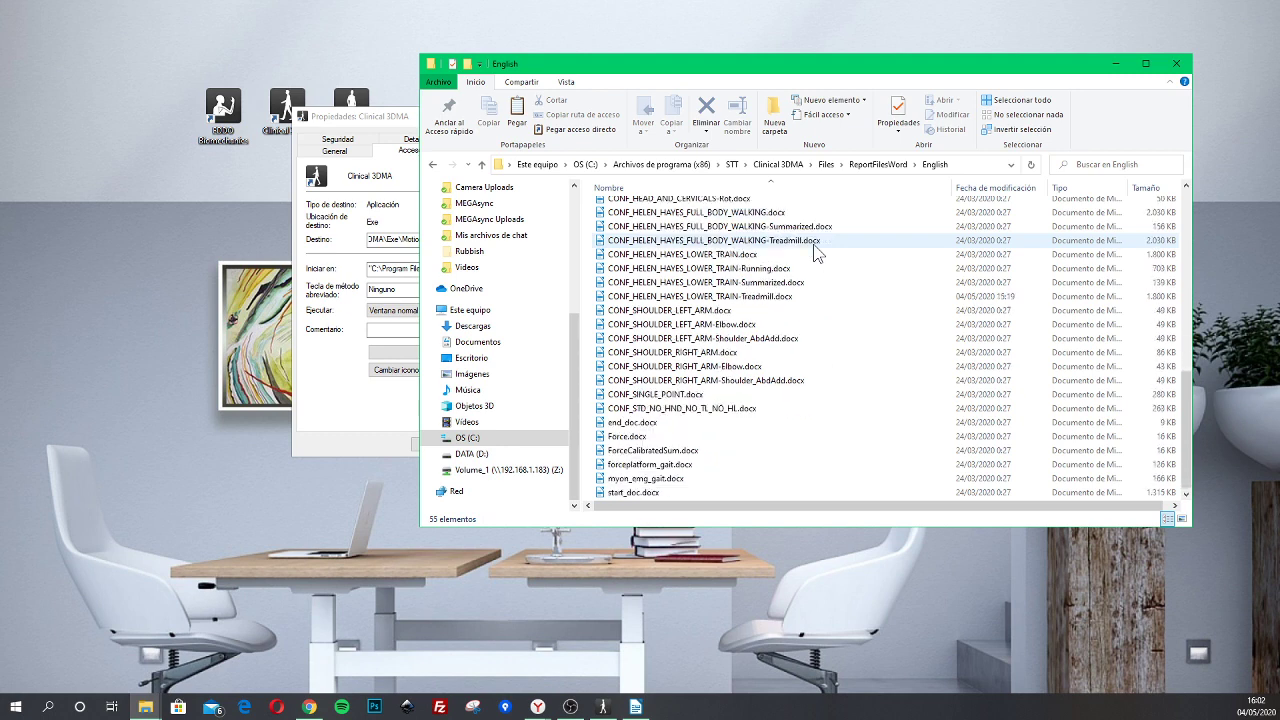
scroll(705, 385, "up", 3)
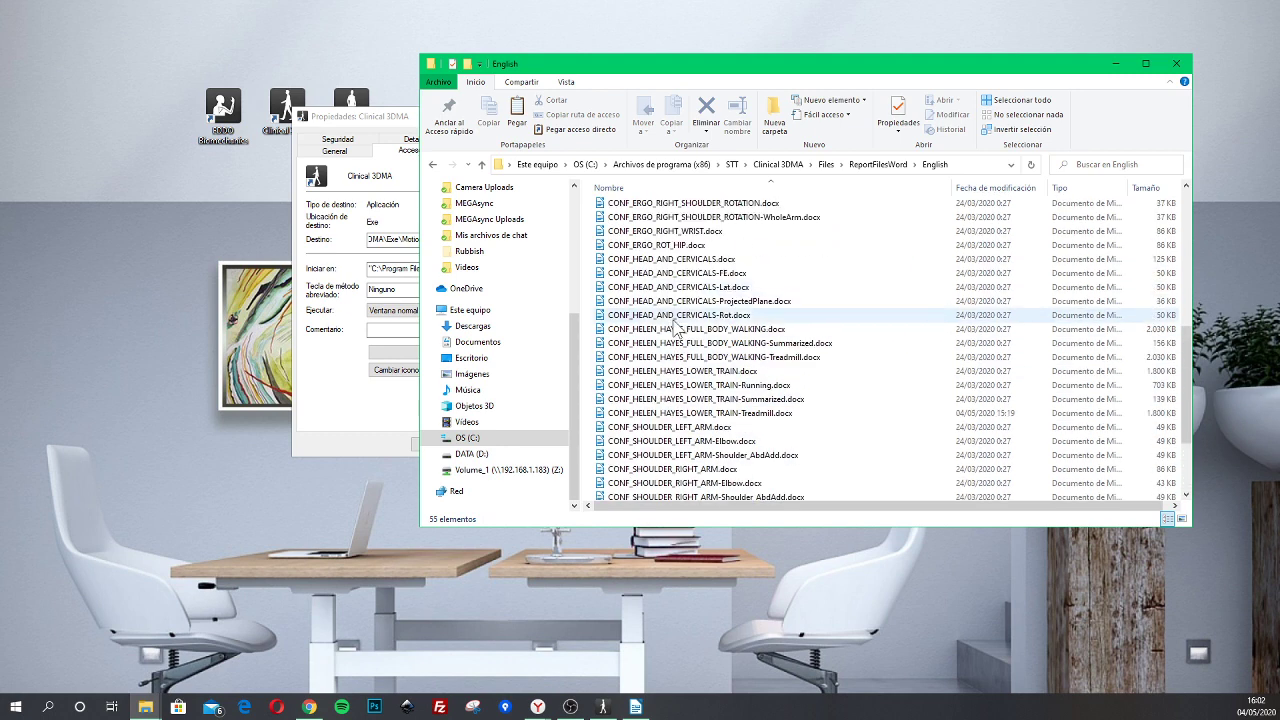
scroll(675, 285, "up", 4)
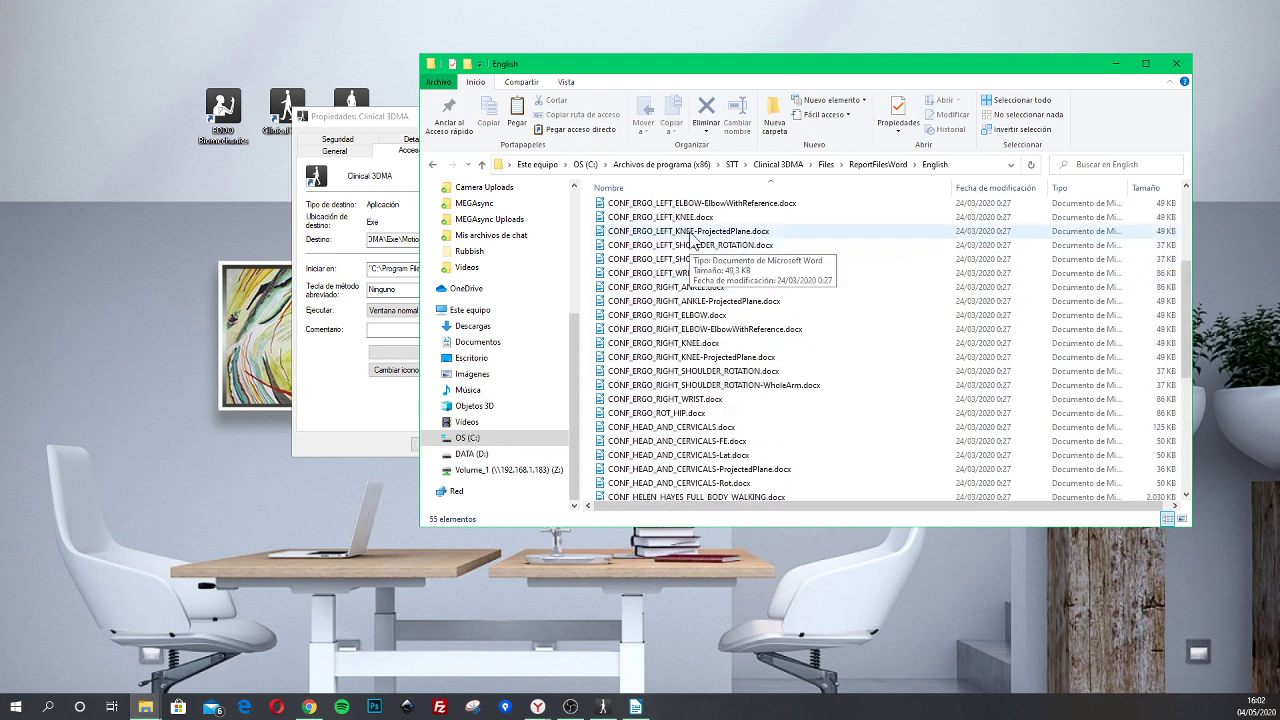
scroll(730, 330, "down", 7)
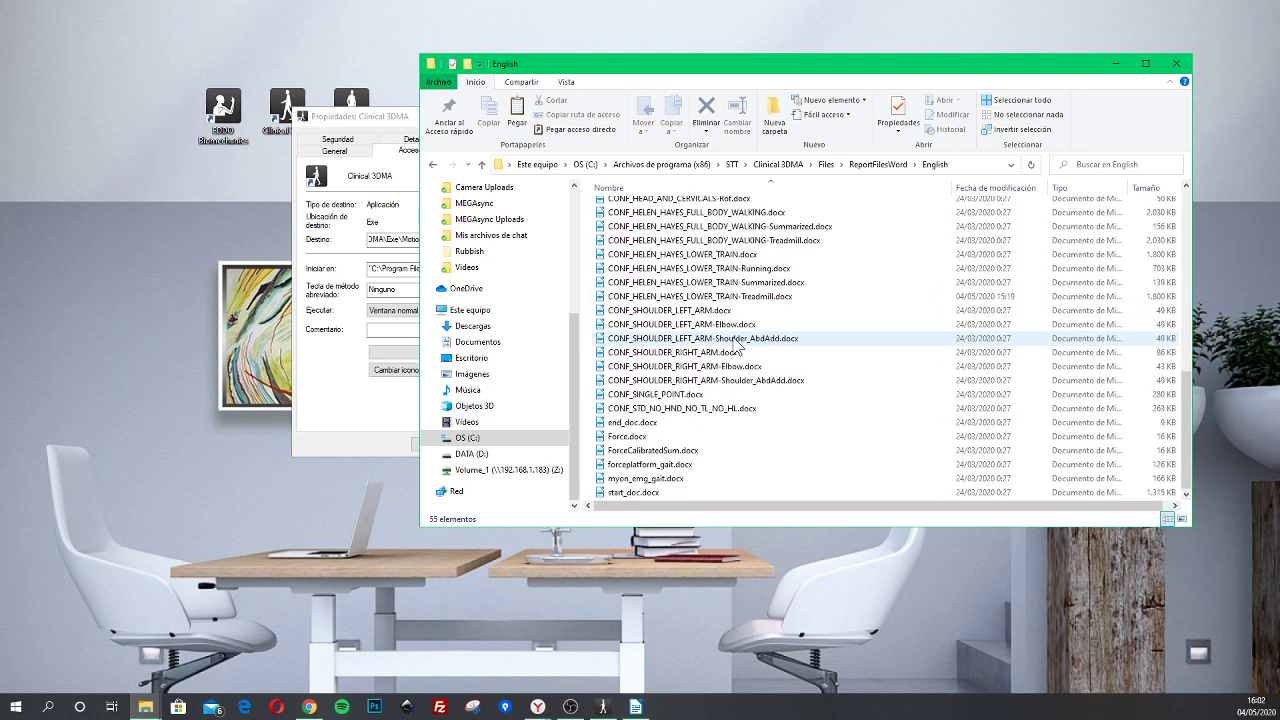
left_click(650, 255)
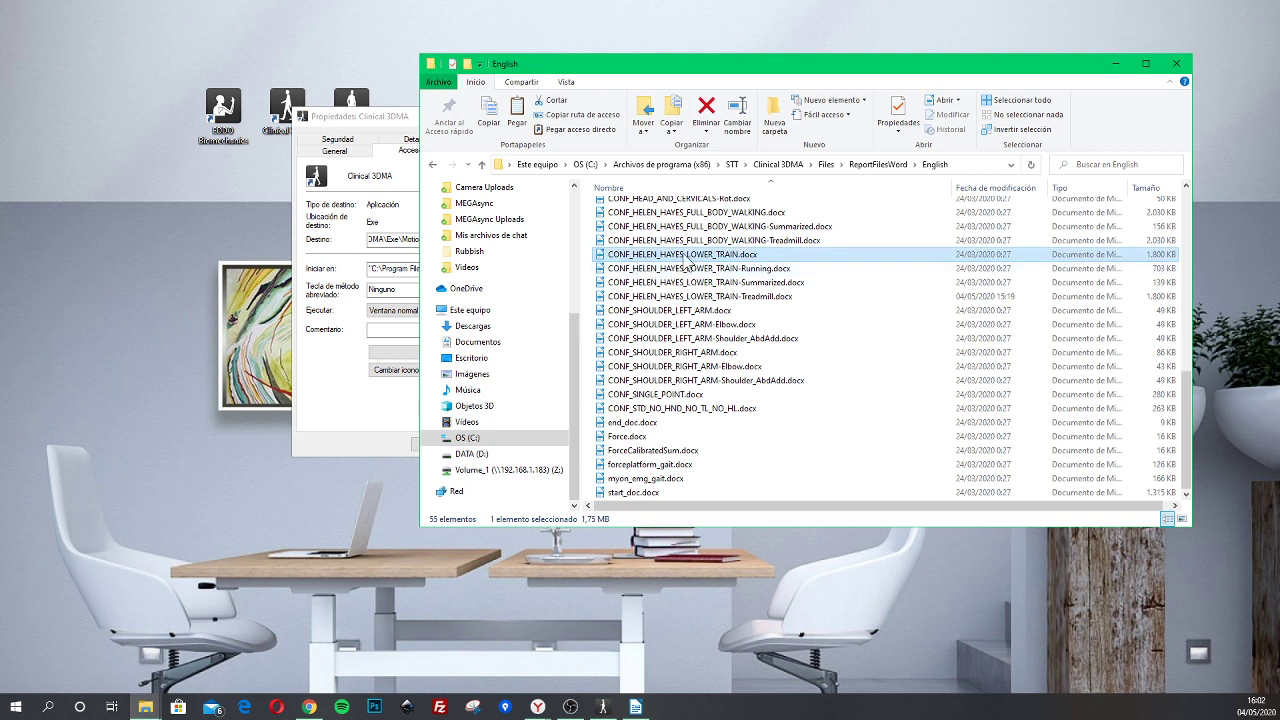
left_click(740, 297)
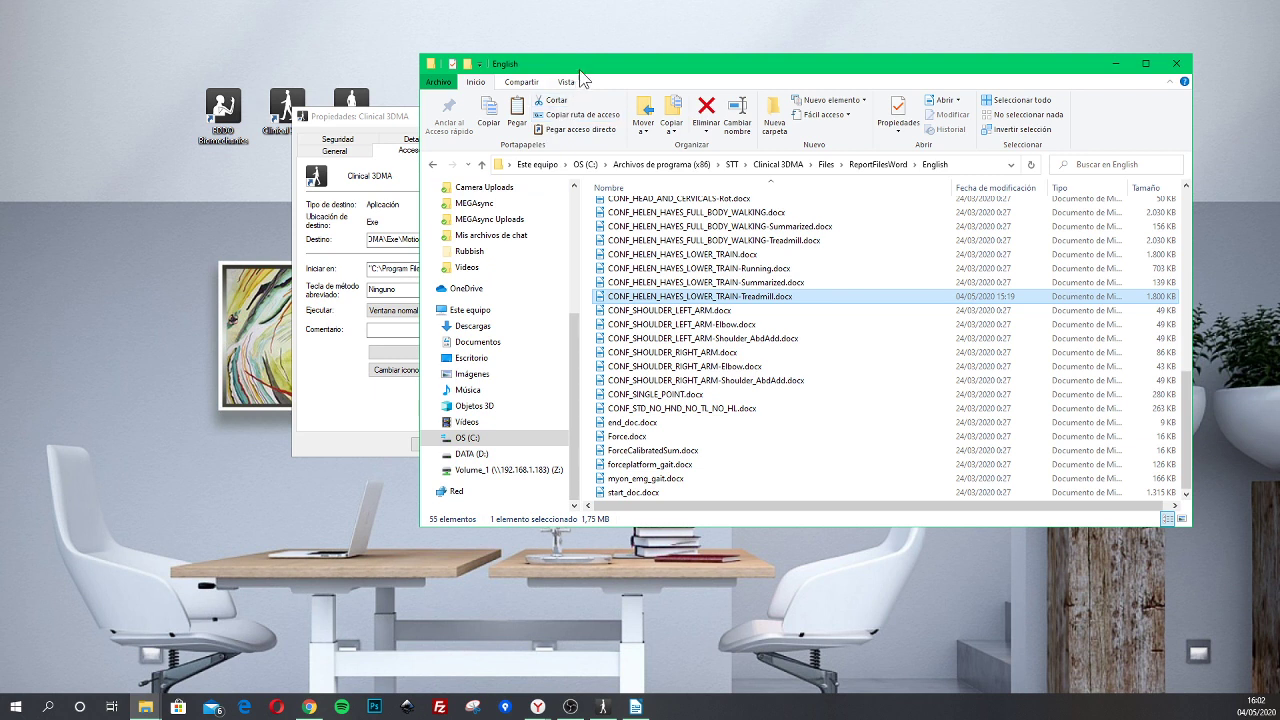
- Paste the treadmill template into the UserReports folder under Documents, STT, 3DMA, replacing the existing file
left_click(470, 346)
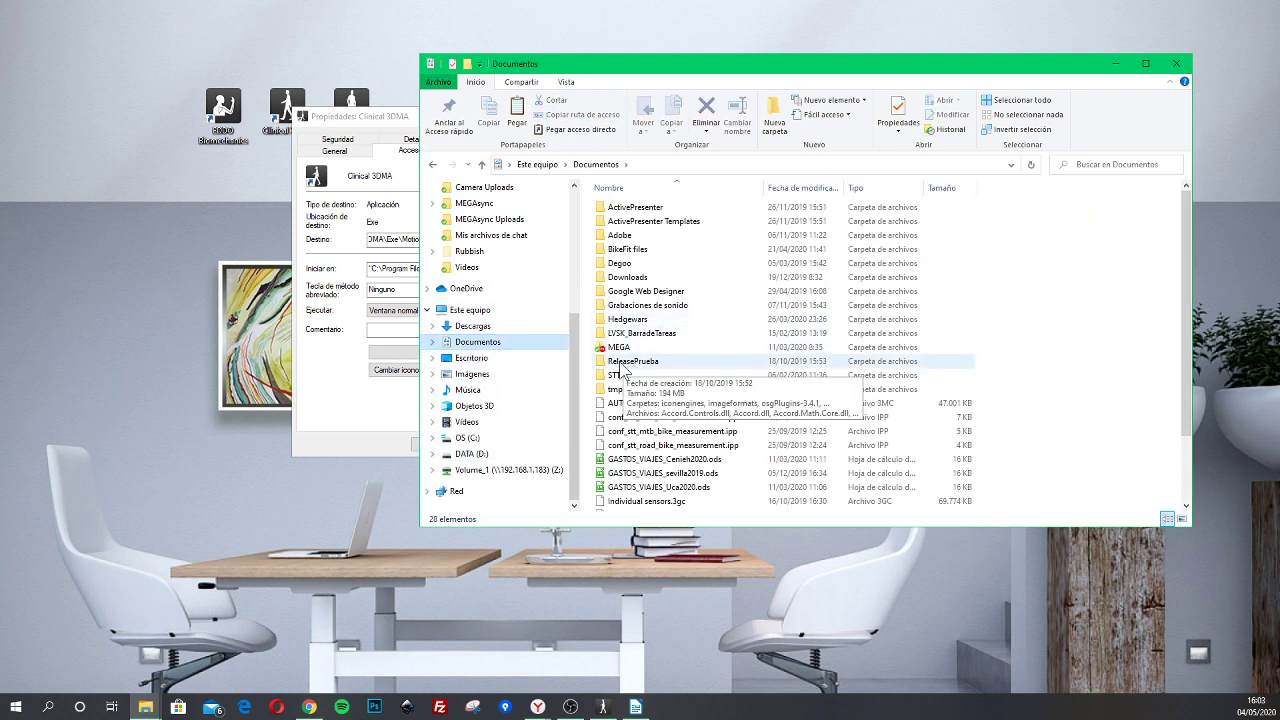
left_click(614, 385)
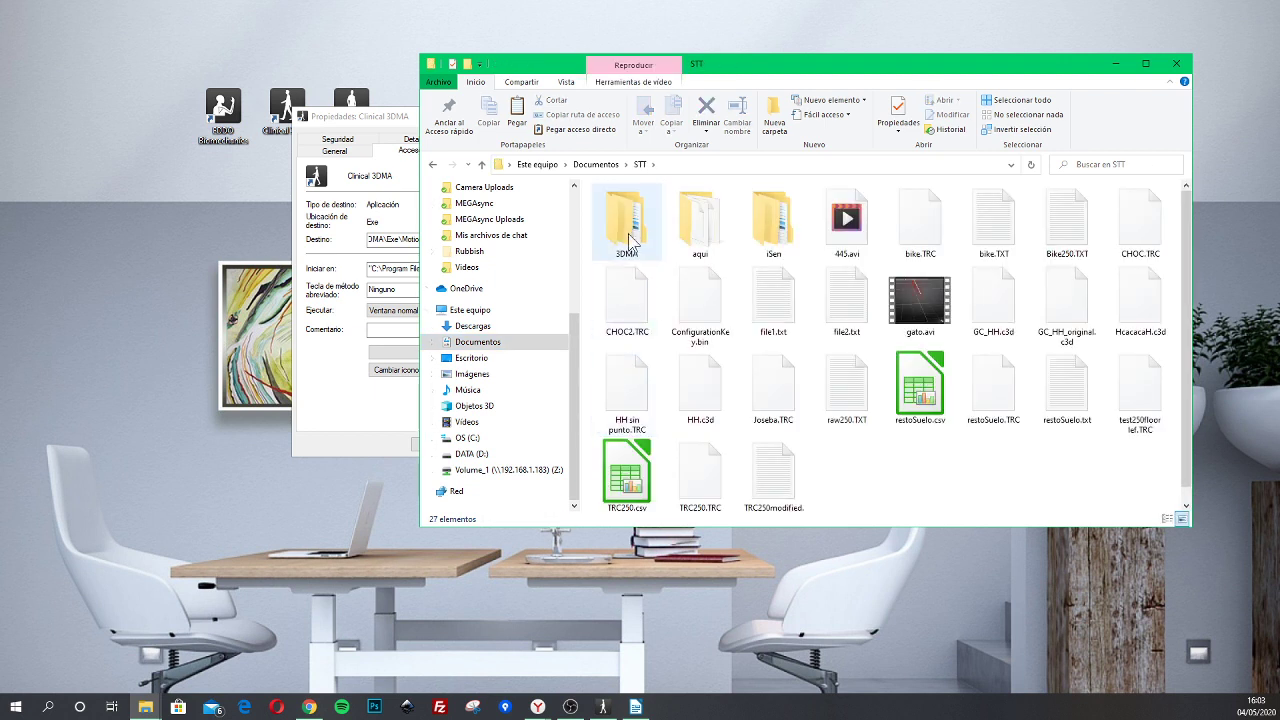
double_click(630, 228)
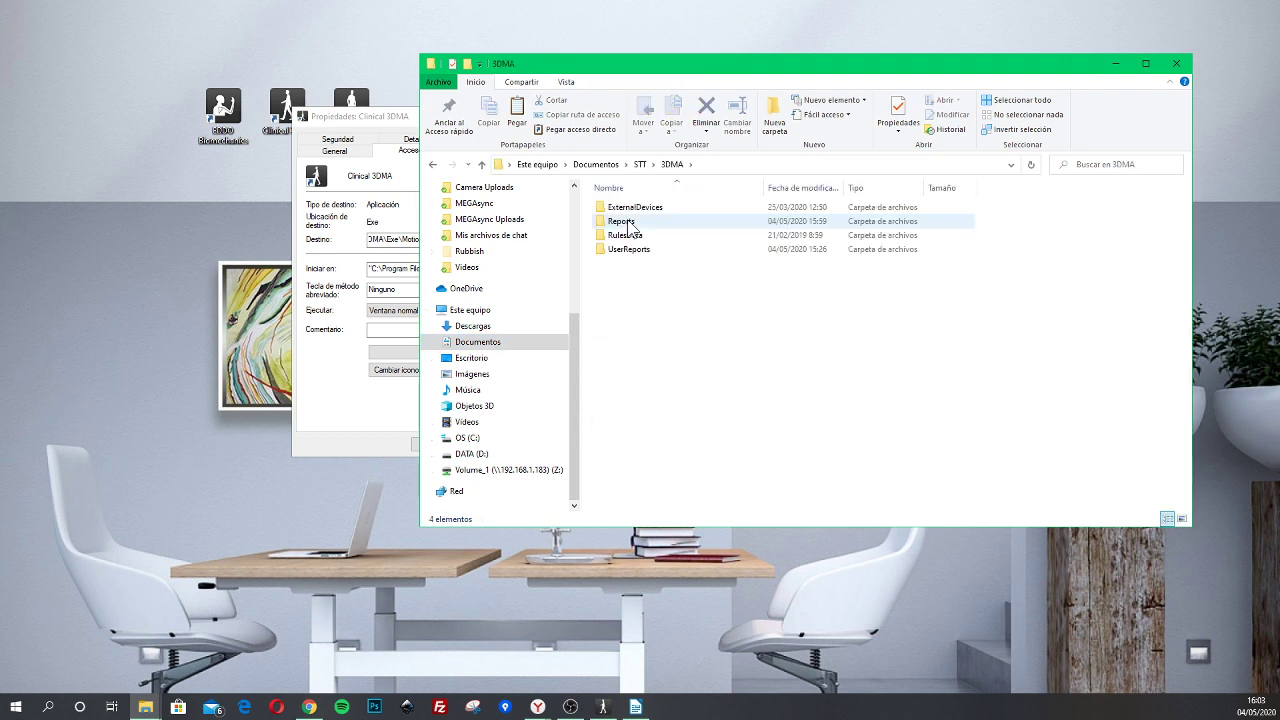
double_click(630, 250)
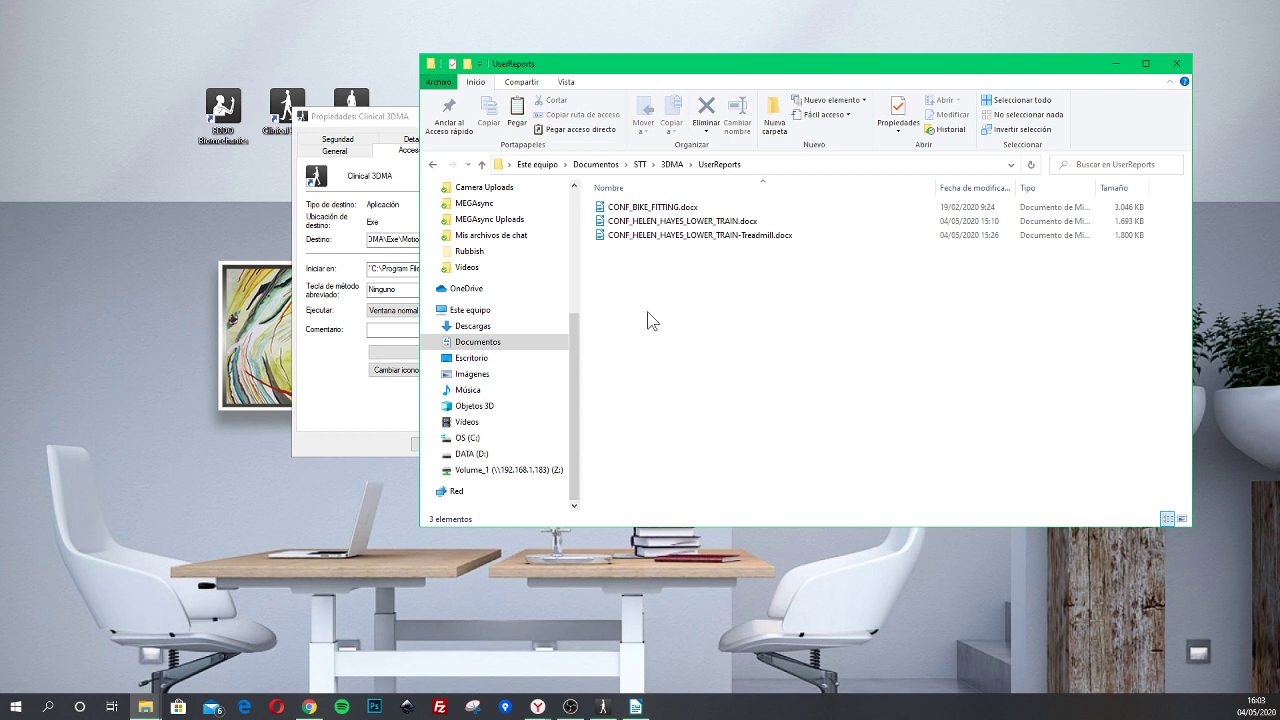
right_click(661, 284)
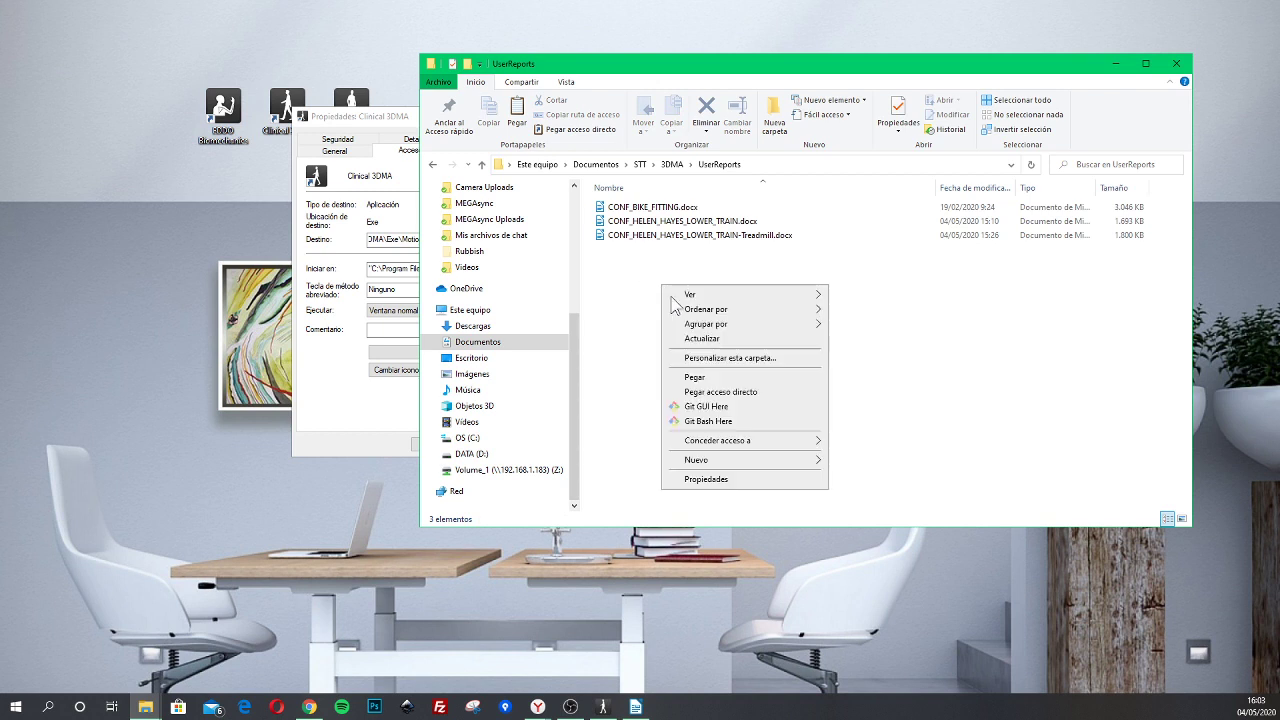
left_click(703, 381)
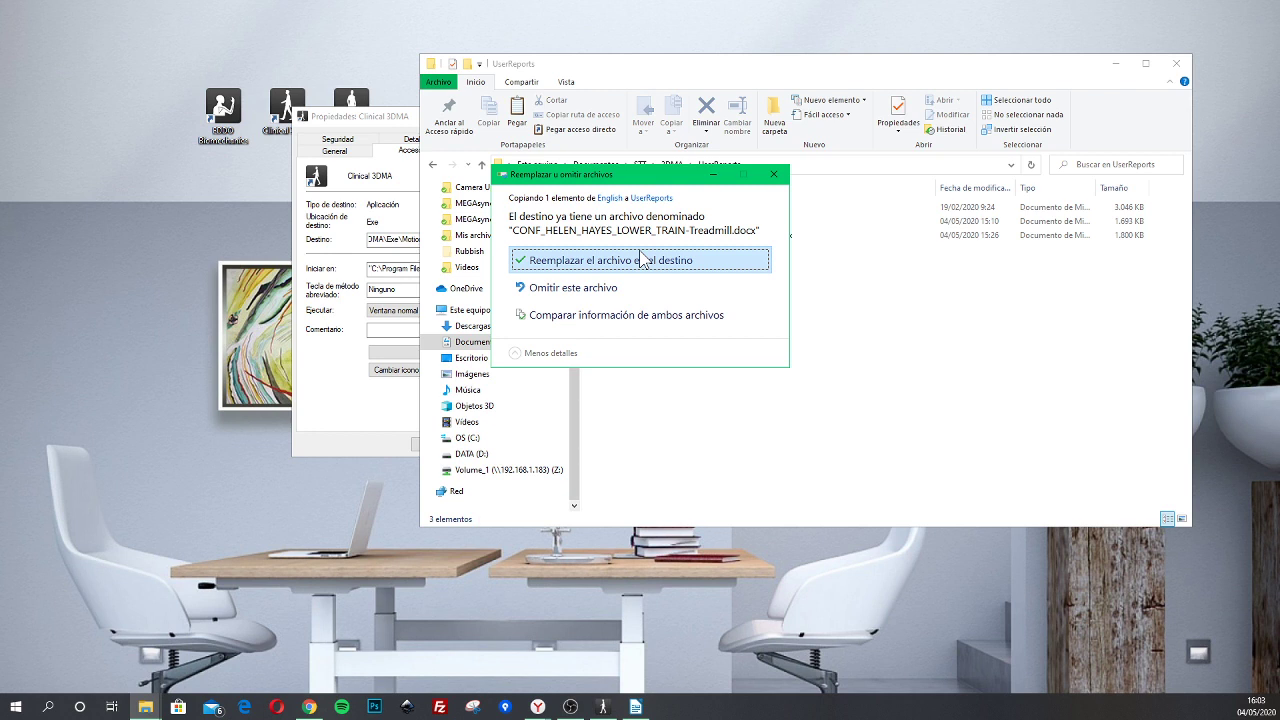
left_click(641, 259)
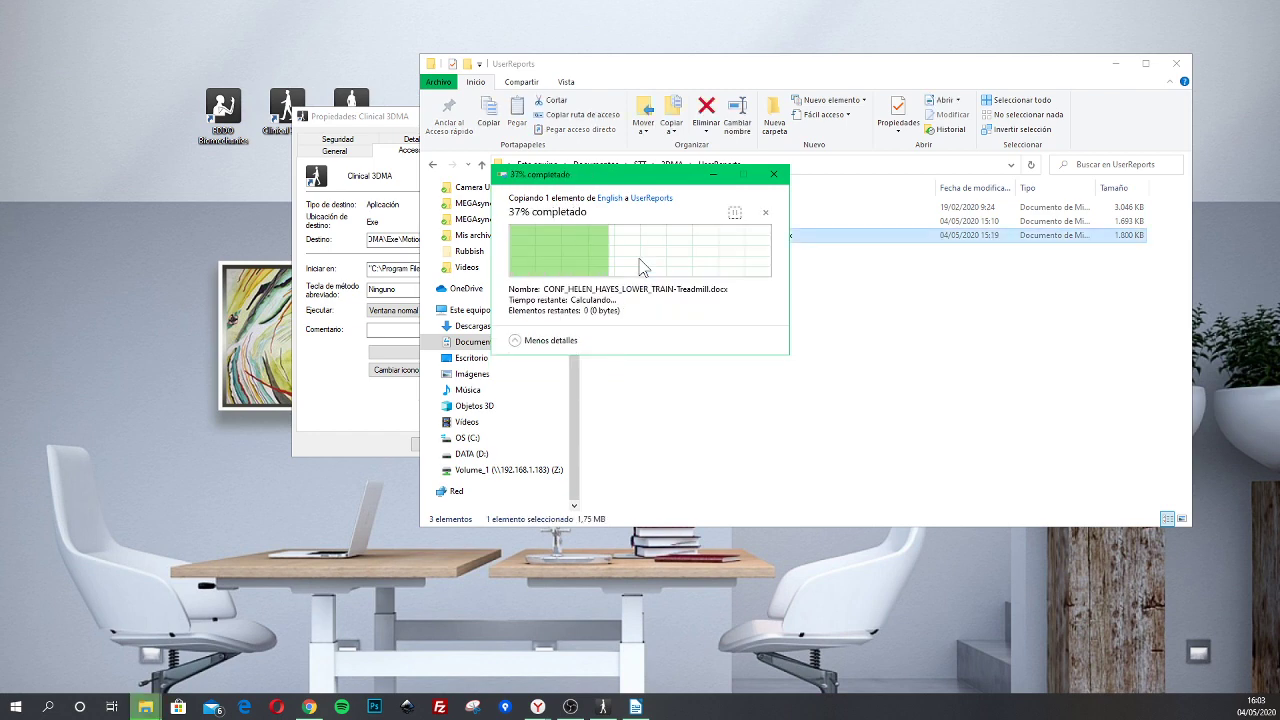
- Examine the full path of the UserReports folder, highlighting its portion from Documents onward, and the templates stored there
left_click_drag(670, 63, 653, 191)
left_click(770, 297)
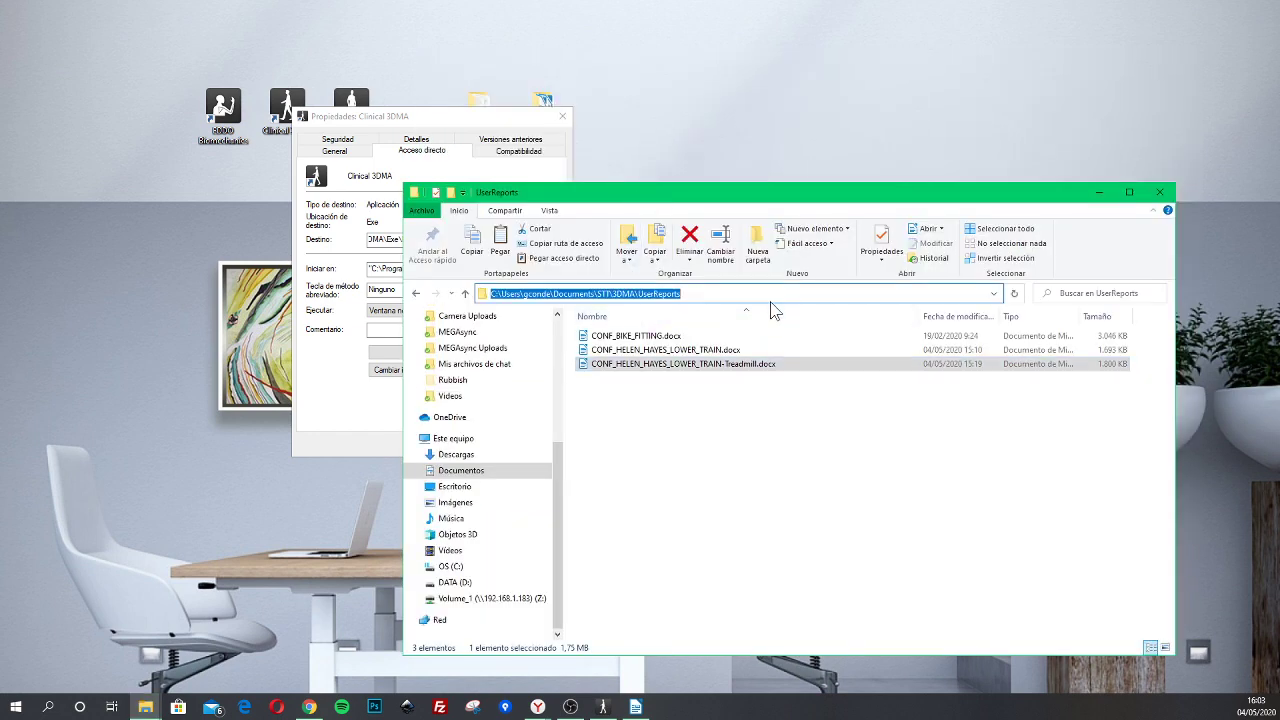
left_click(525, 293)
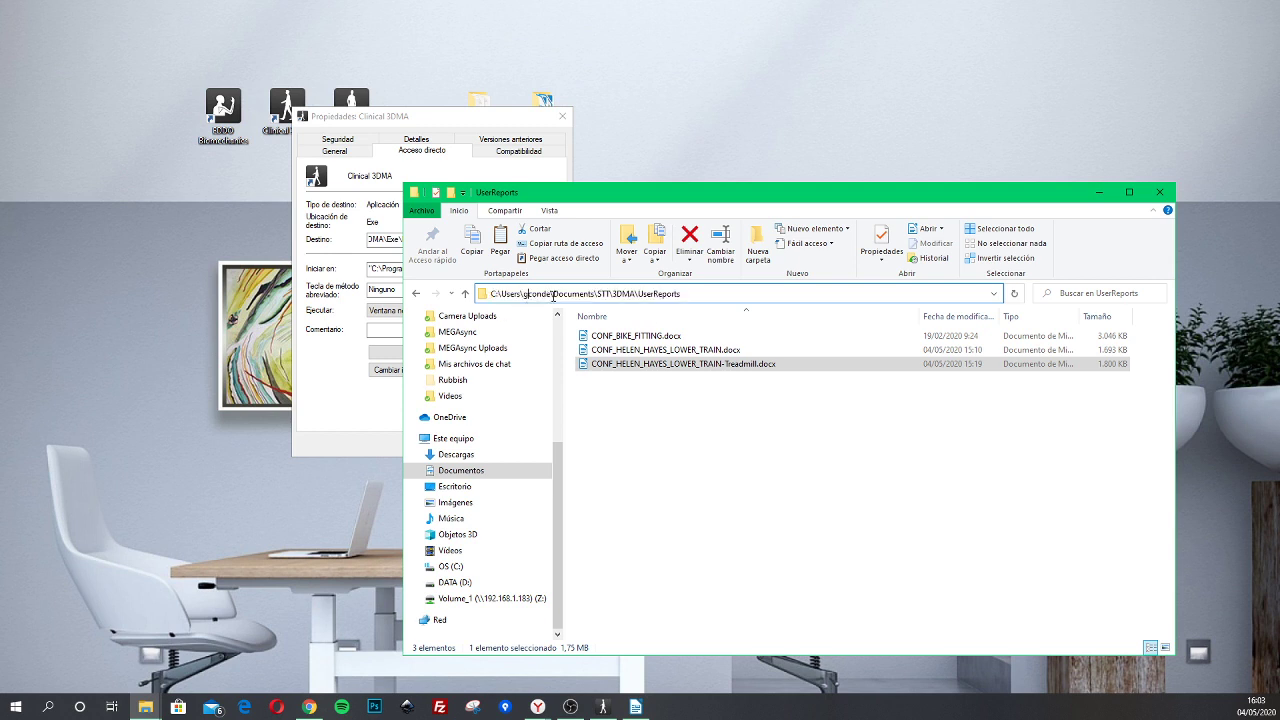
left_click_drag(555, 294, 681, 306)
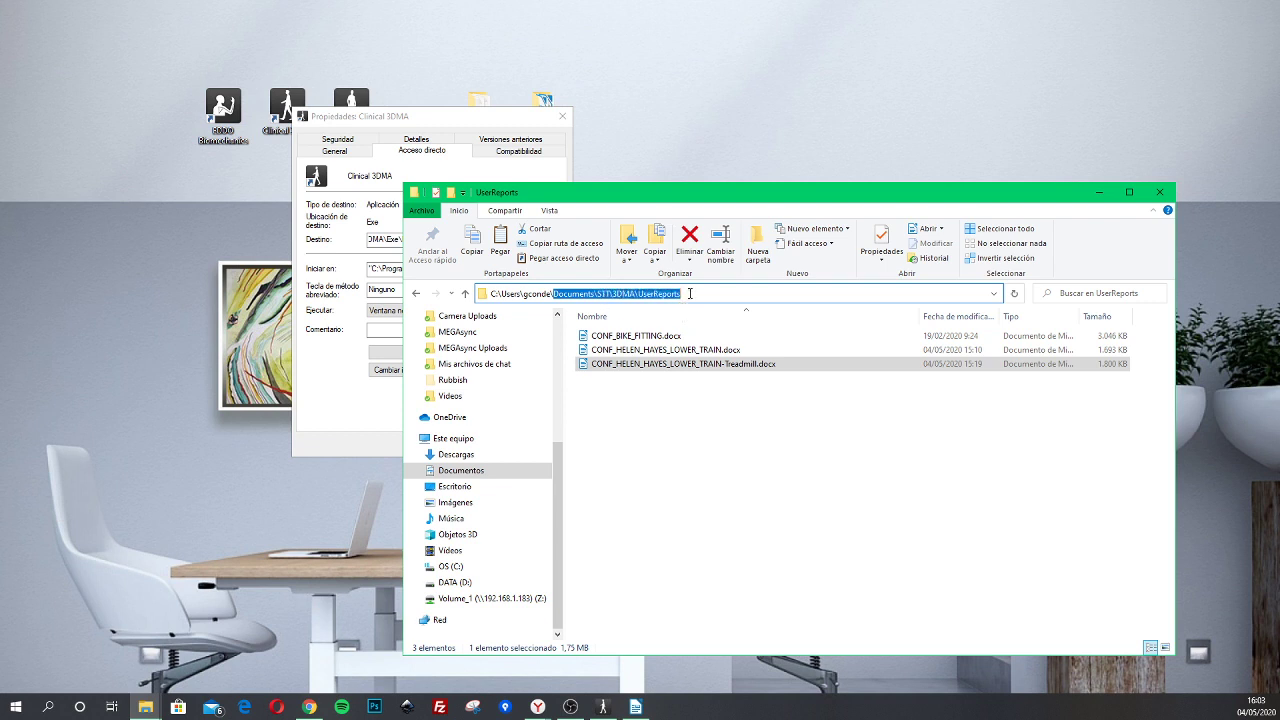
left_click(689, 293)
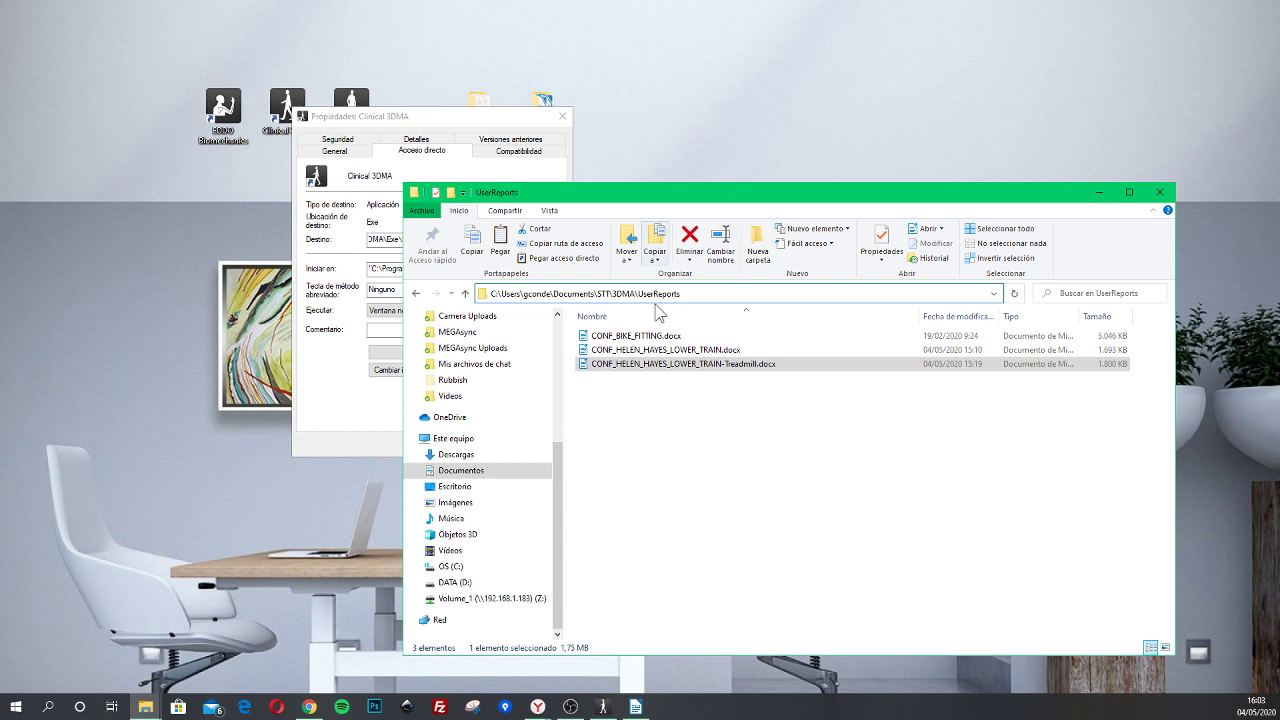
left_click(700, 501)
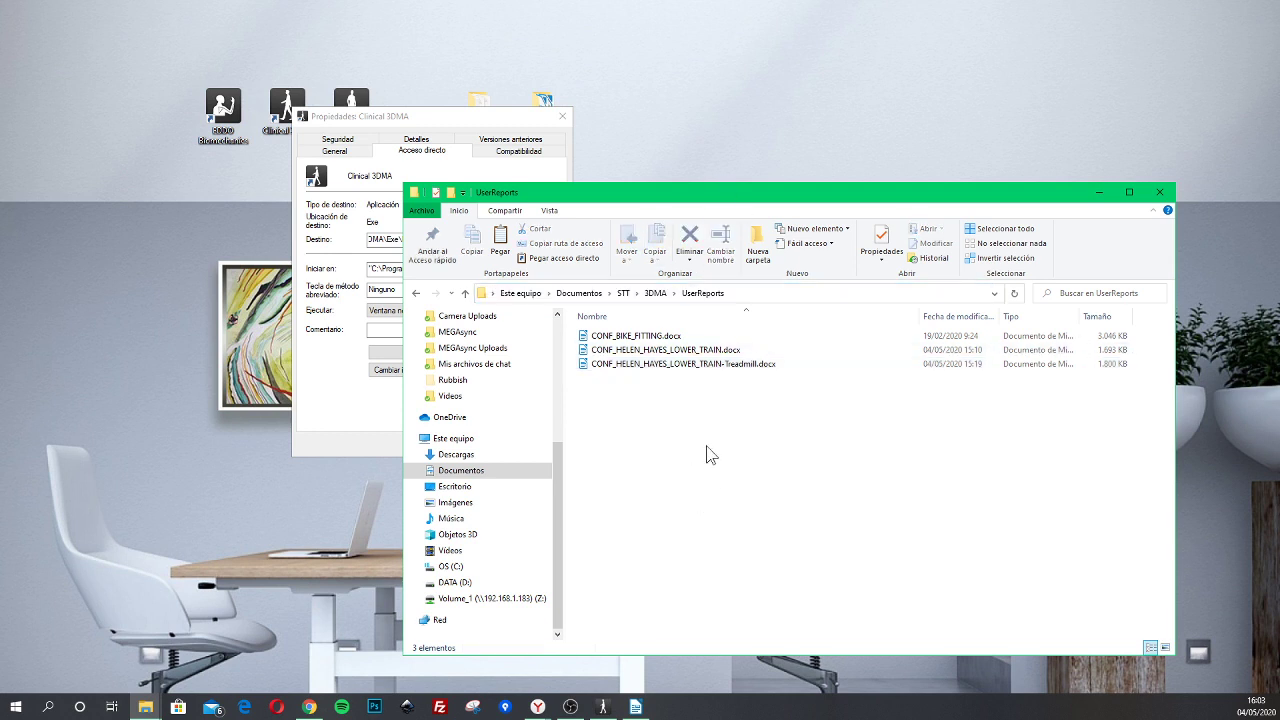
left_click(738, 370)
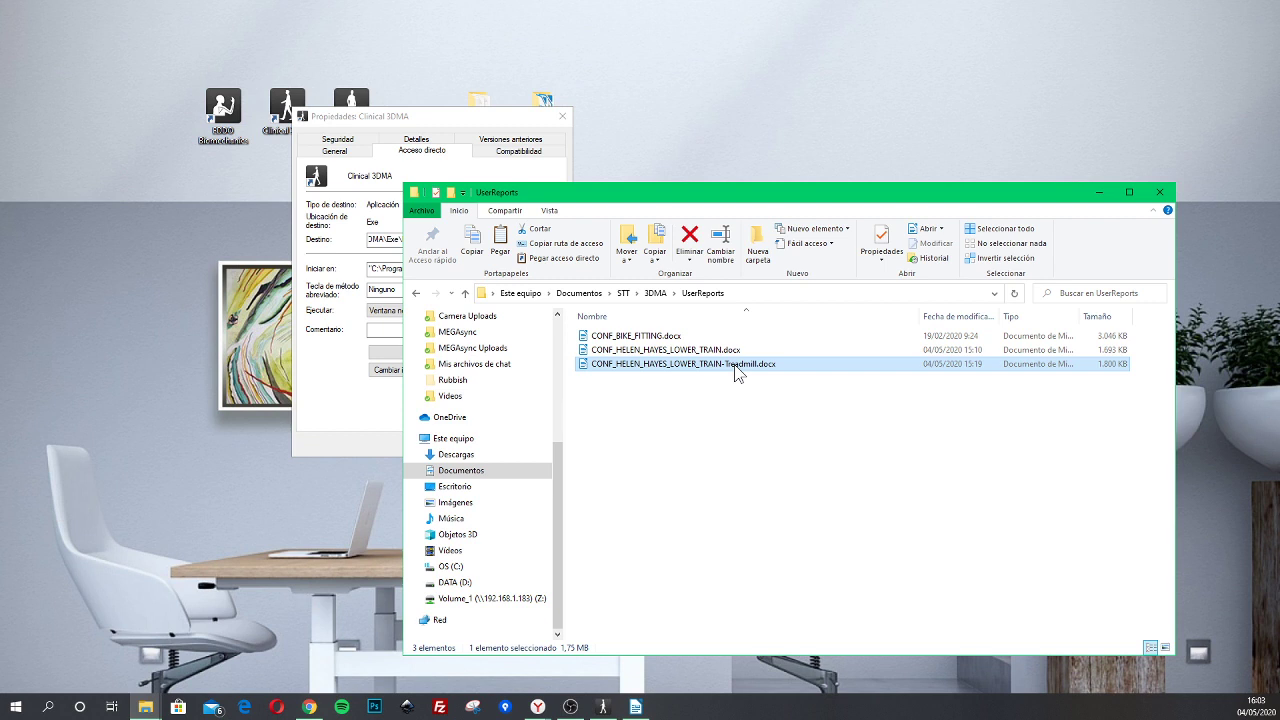
left_click_drag(737, 423, 622, 334)
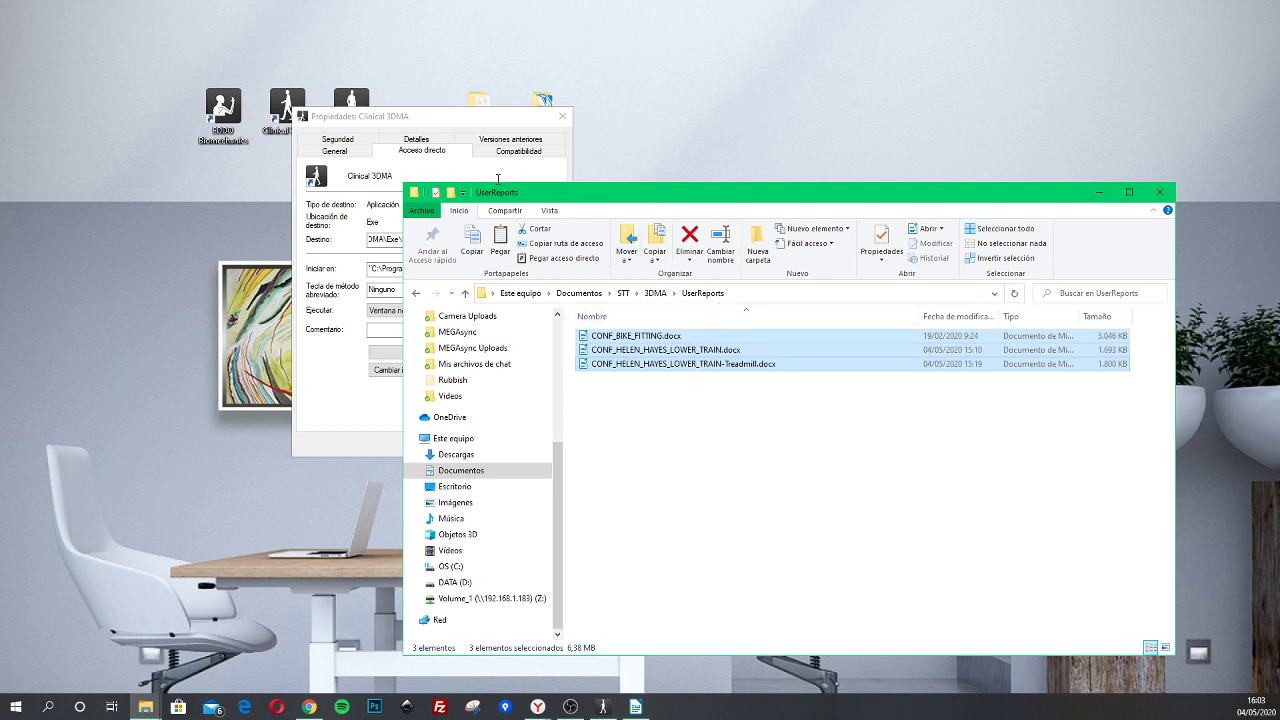
- Rearrange the UserReports and Clinical 3DMA properties windows to uncover the desktop shortcuts, and bring the other UserReports window forward
left_click_drag(403, 240, 650, 240)
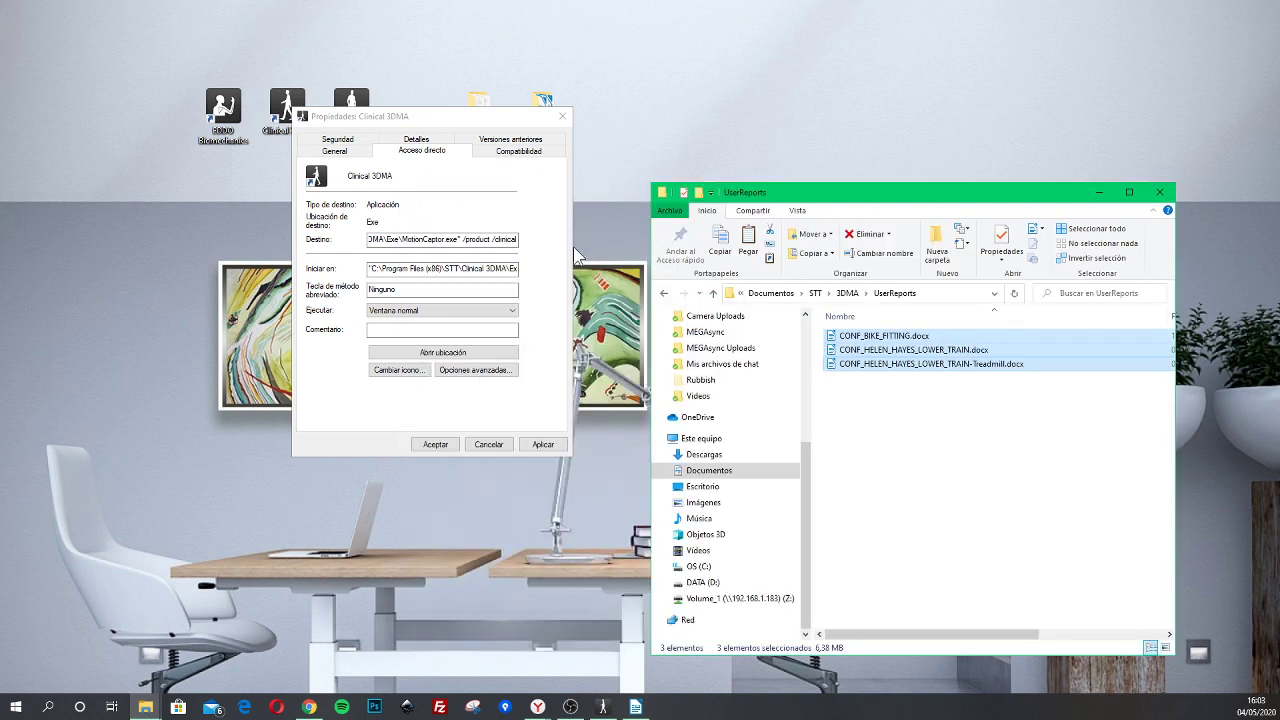
left_click_drag(465, 115, 246, 194)
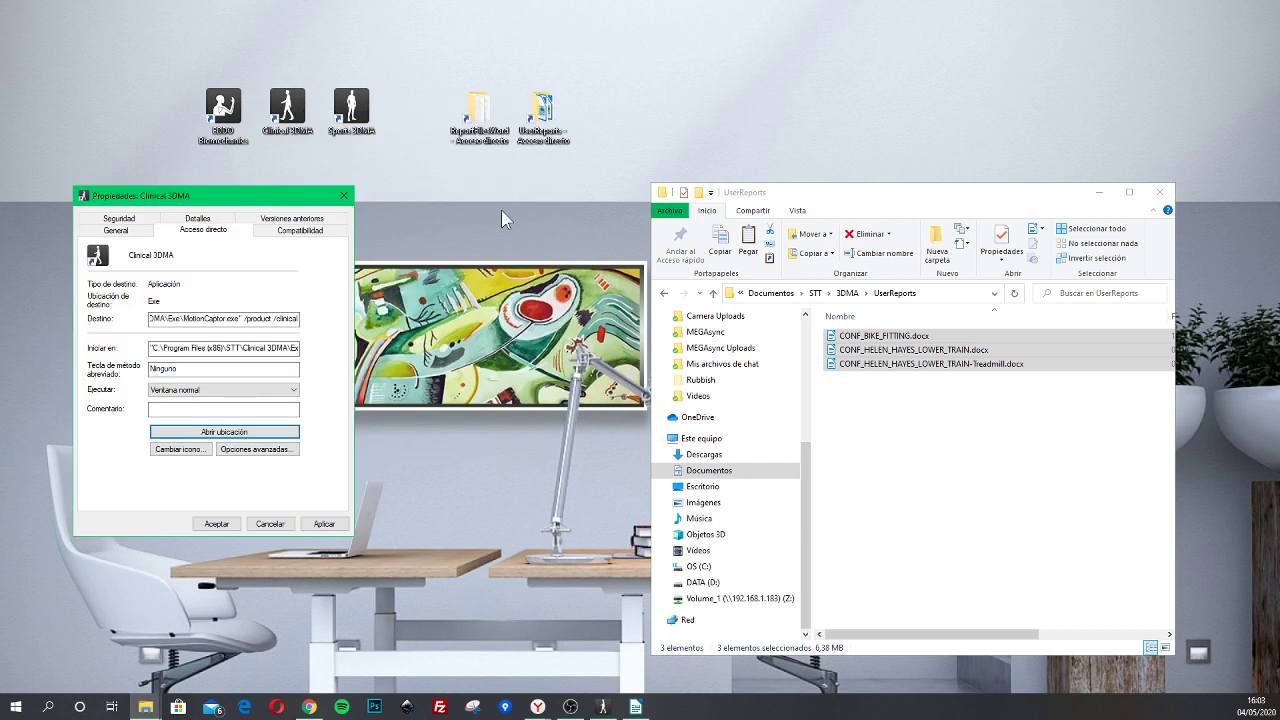
left_click(145, 707)
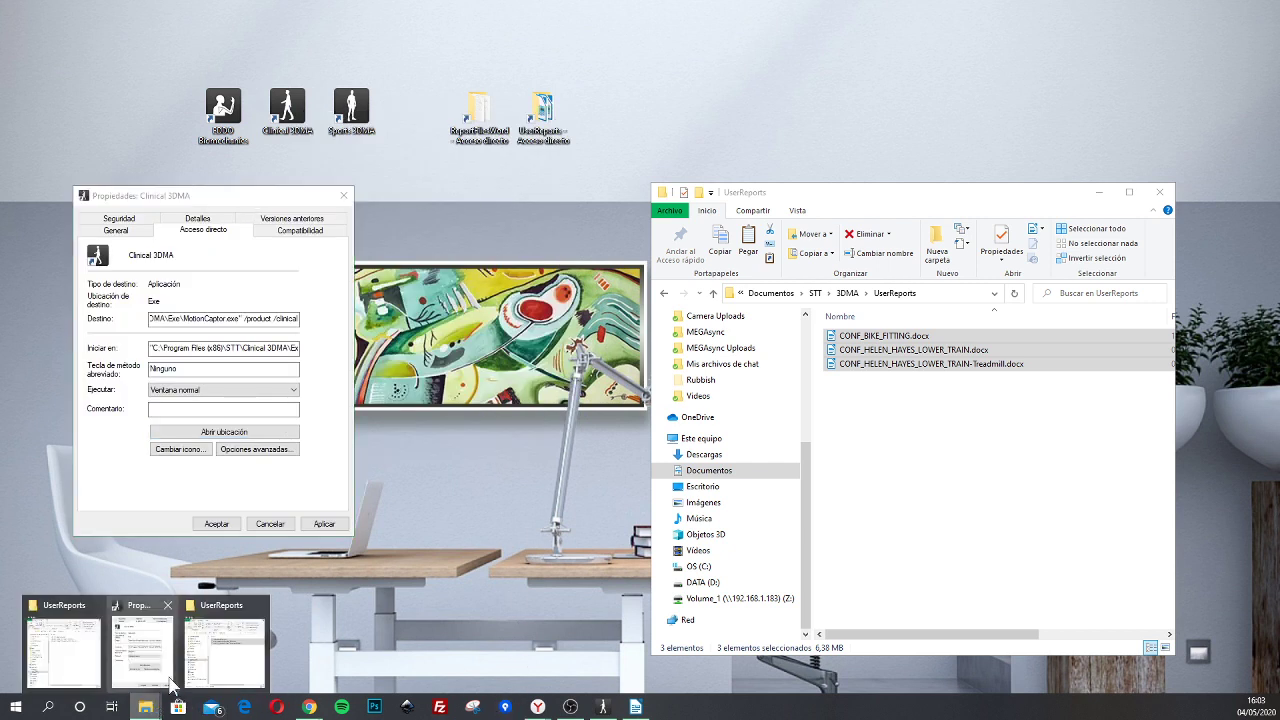
left_click(62, 652)
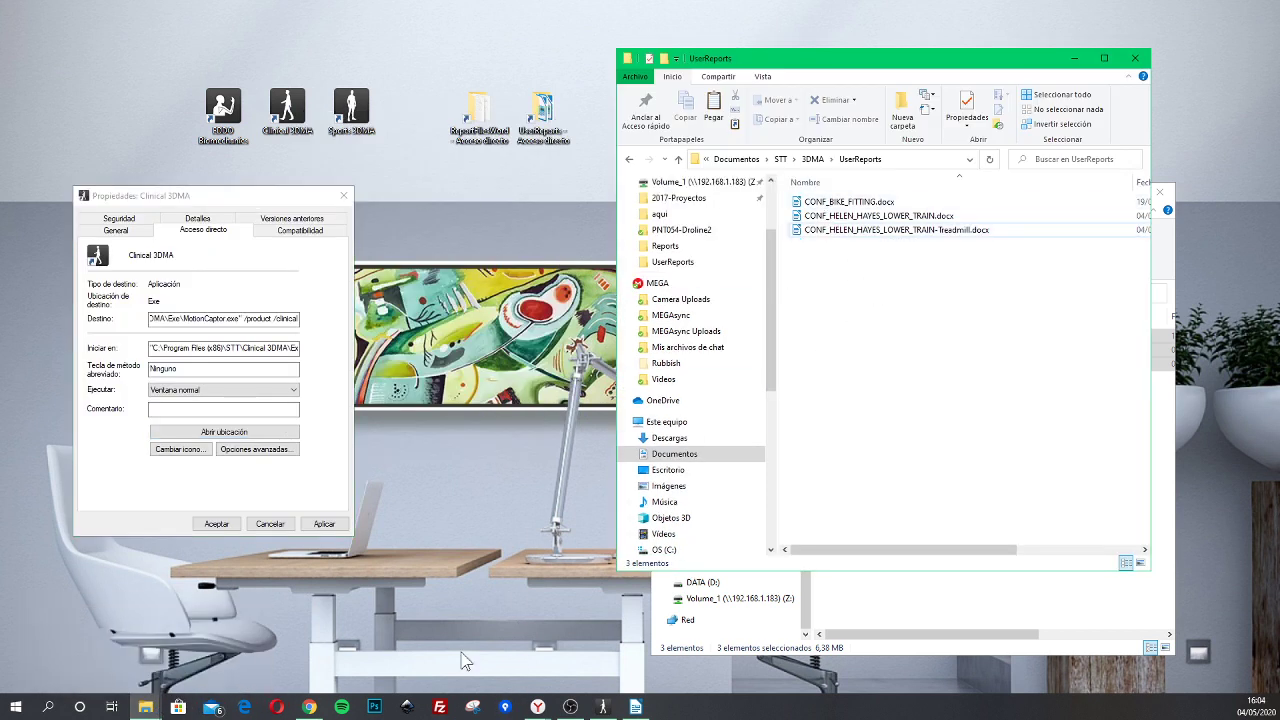
- Open the ReportFilesWord folder through its desktop shortcut and close the duplicate UserReports window
left_click(148, 695)
left_click(221, 640)
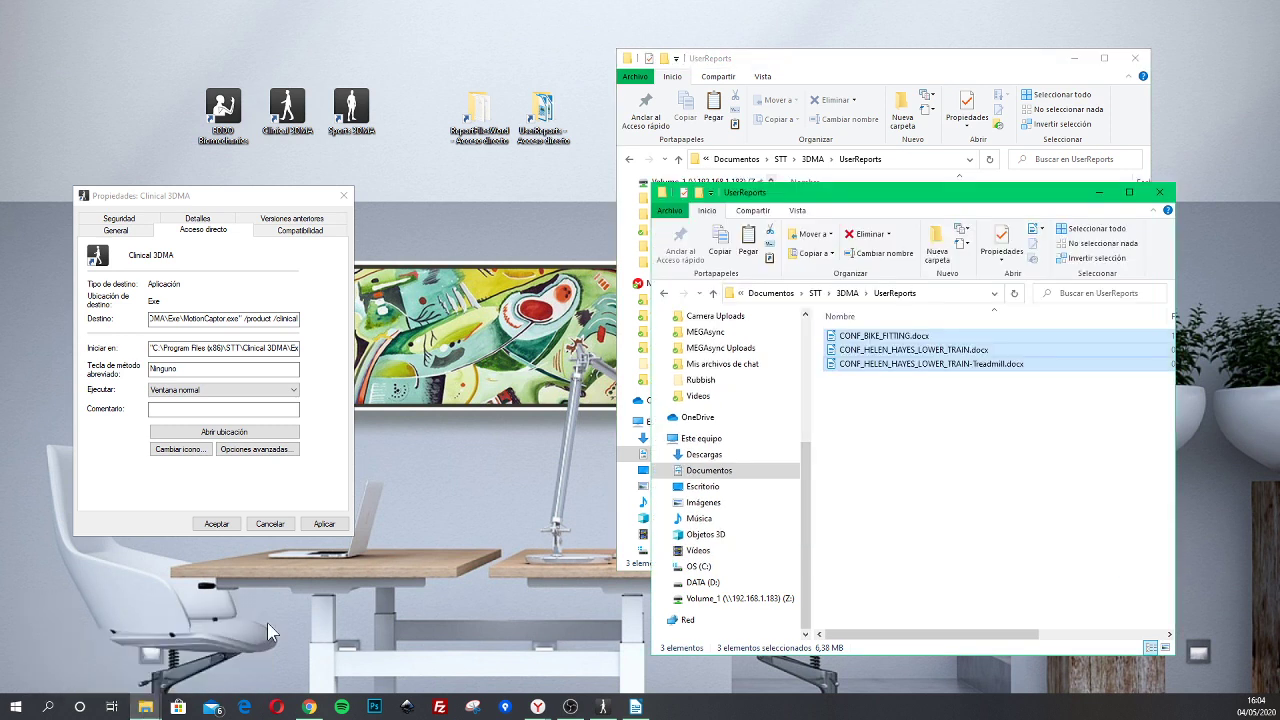
left_click(822, 82)
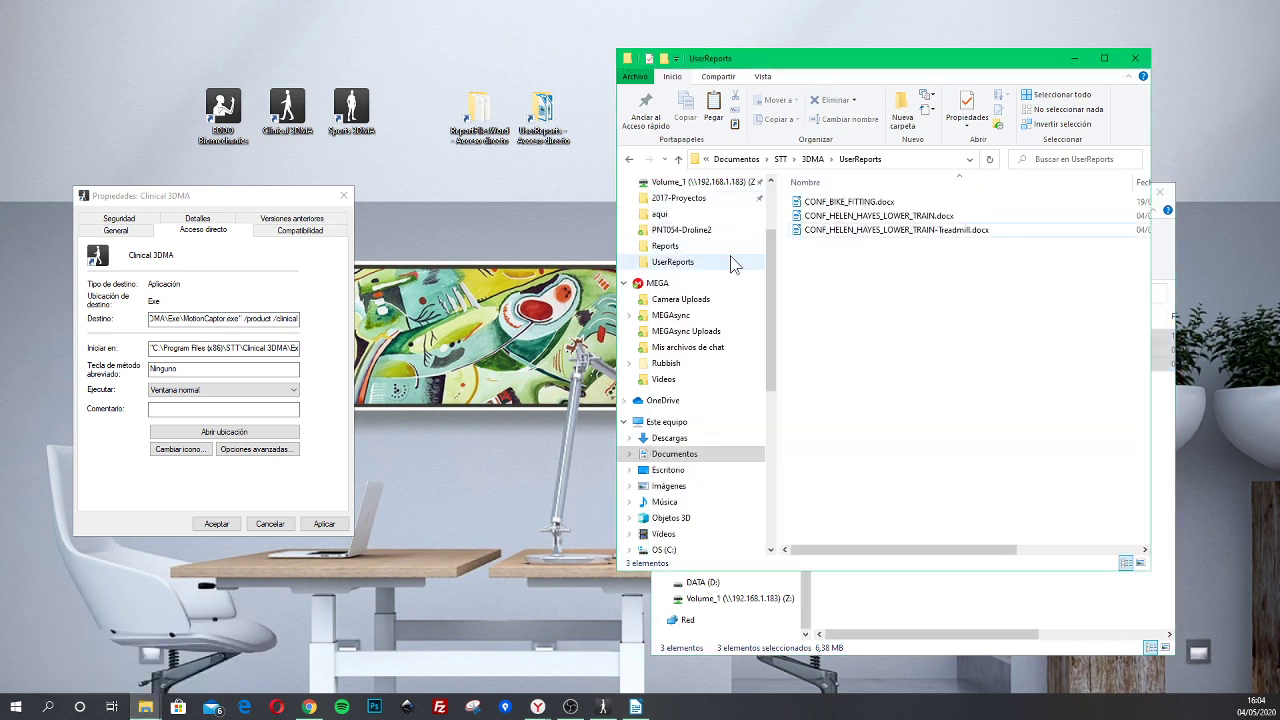
double_click(540, 127)
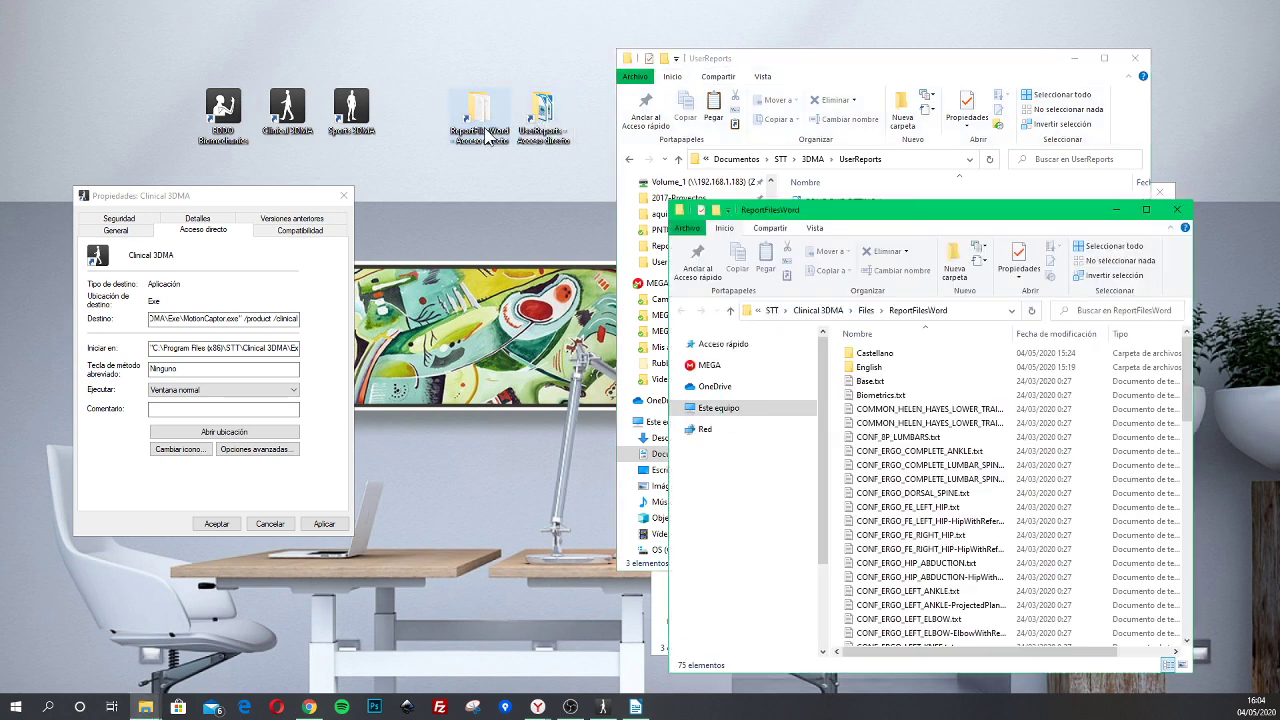
left_click(1135, 58)
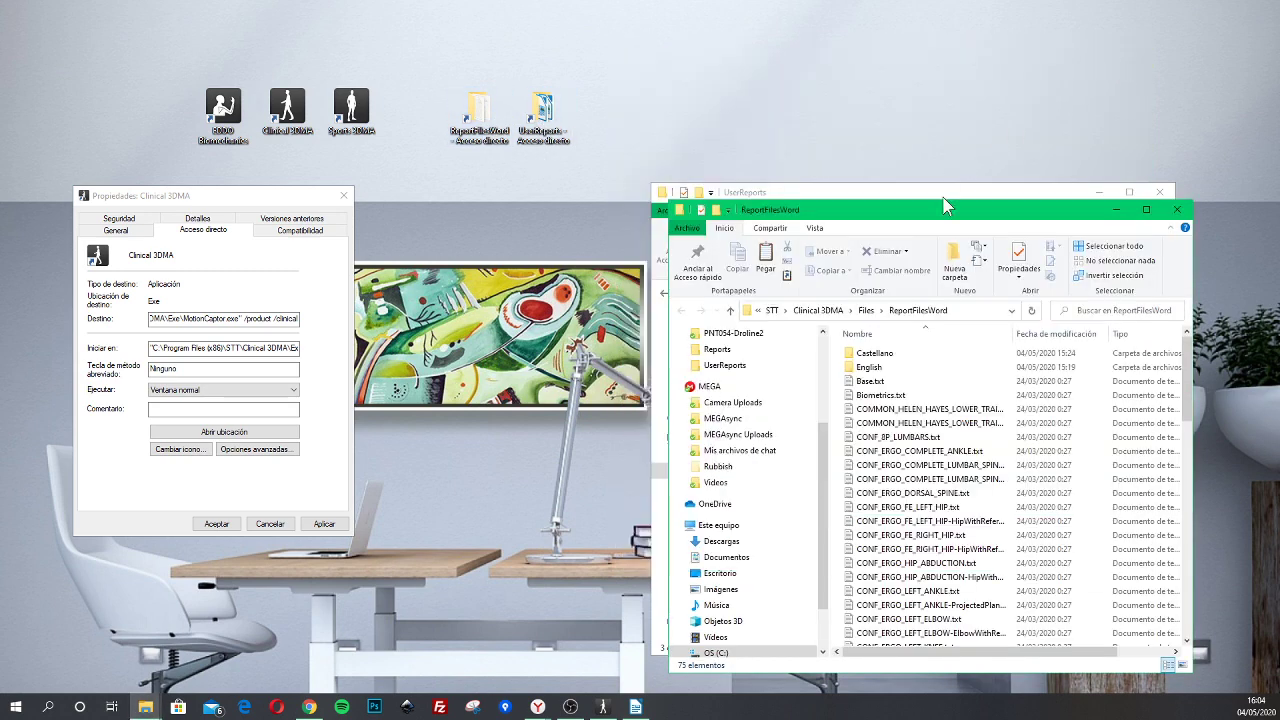
left_click_drag(932, 212, 706, 82)
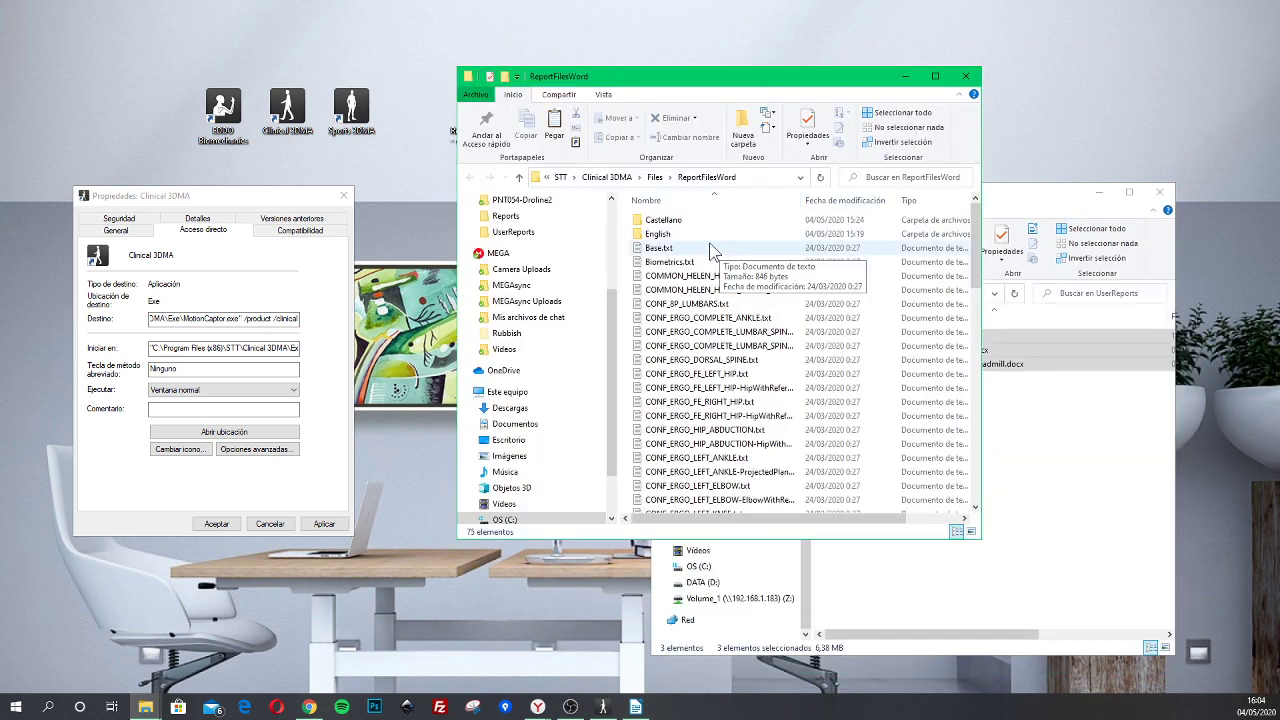
- Open the English subfolder of ReportFilesWord, display its full path, and place the window beside the UserReports window
double_click(658, 236)
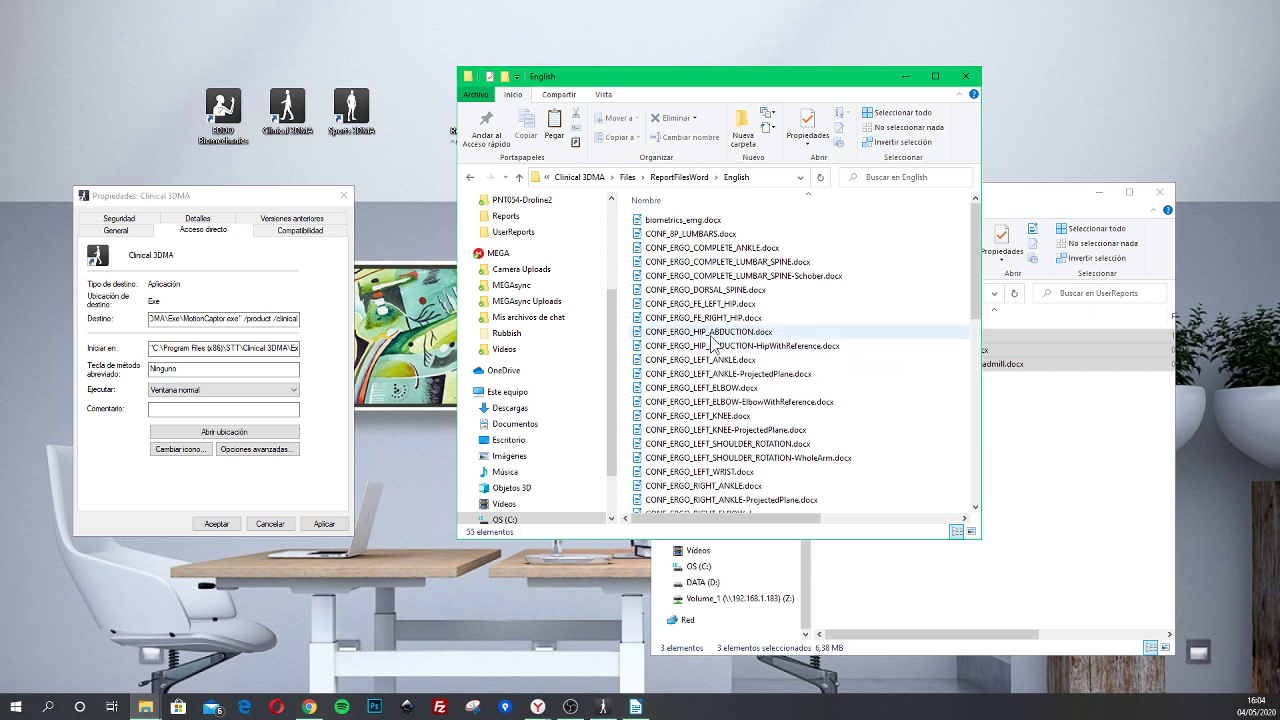
left_click(752, 177)
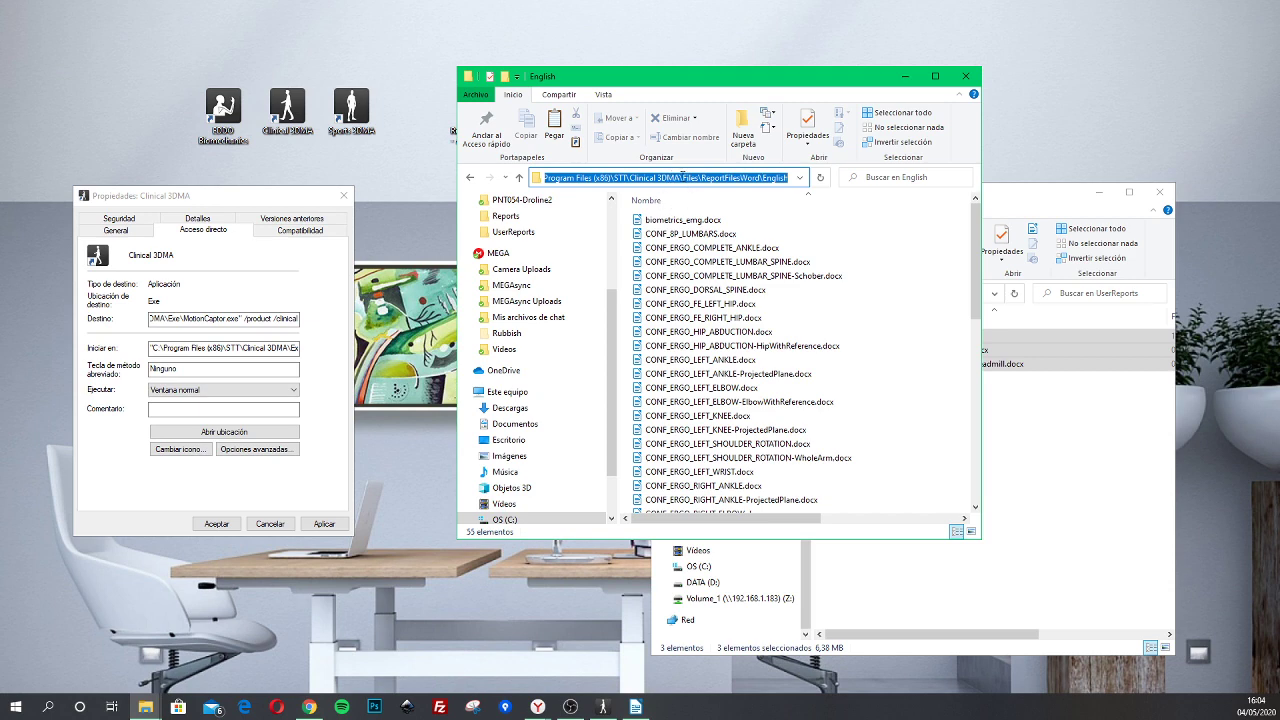
left_click_drag(663, 76, 495, 39)
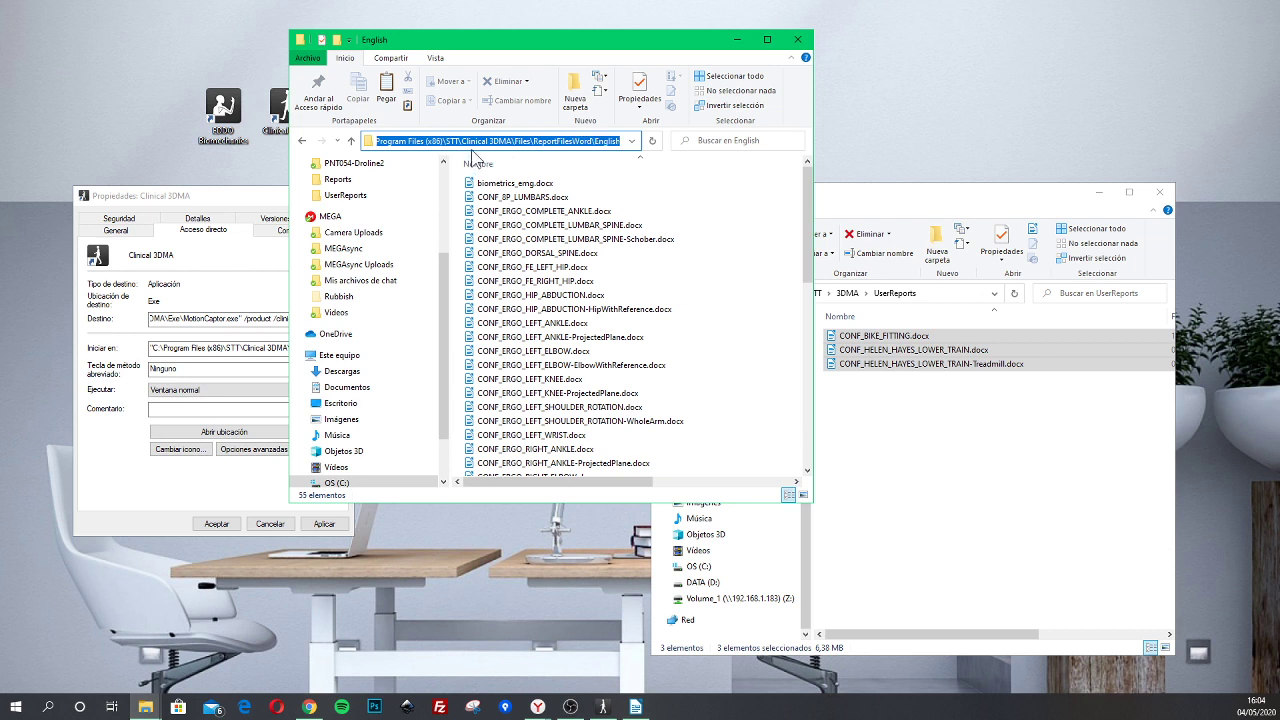
left_click(570, 141)
left_click(540, 225)
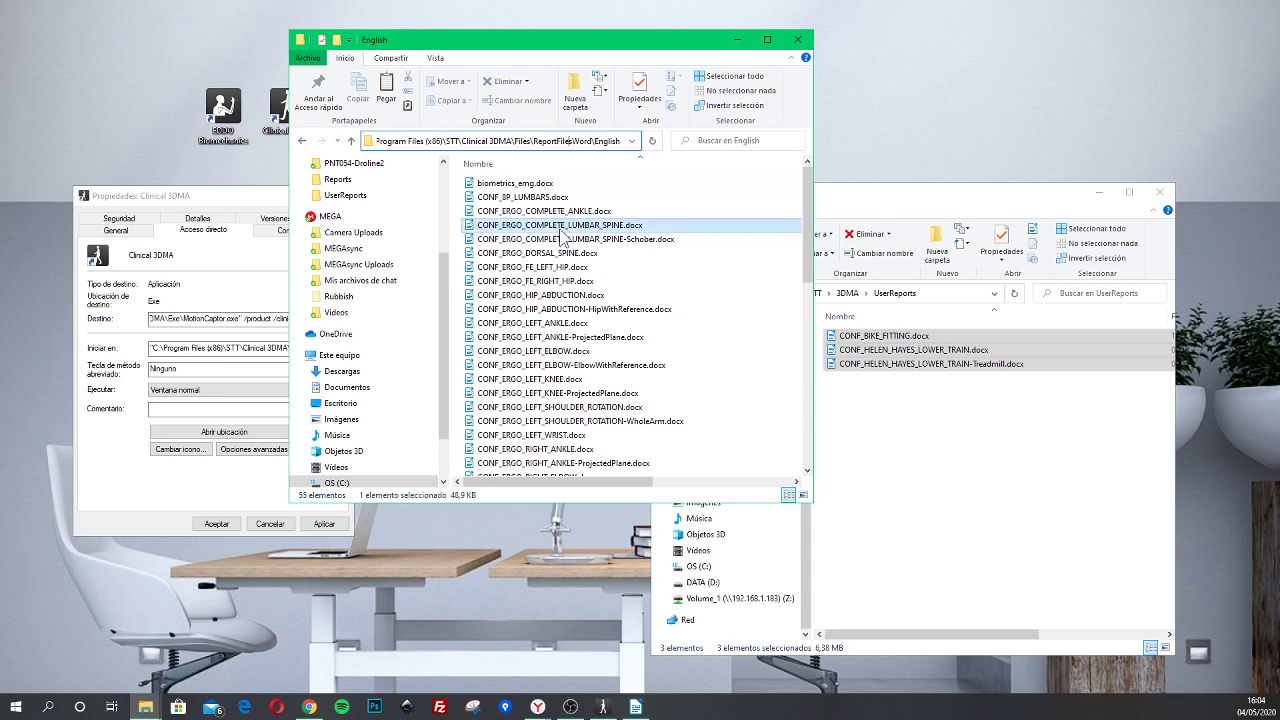
- Copy CONF_HELEN_HAYES_LOWER_TRAIN-Treadmill.docx from the English templates folder
scroll(548, 292, "down", 7)
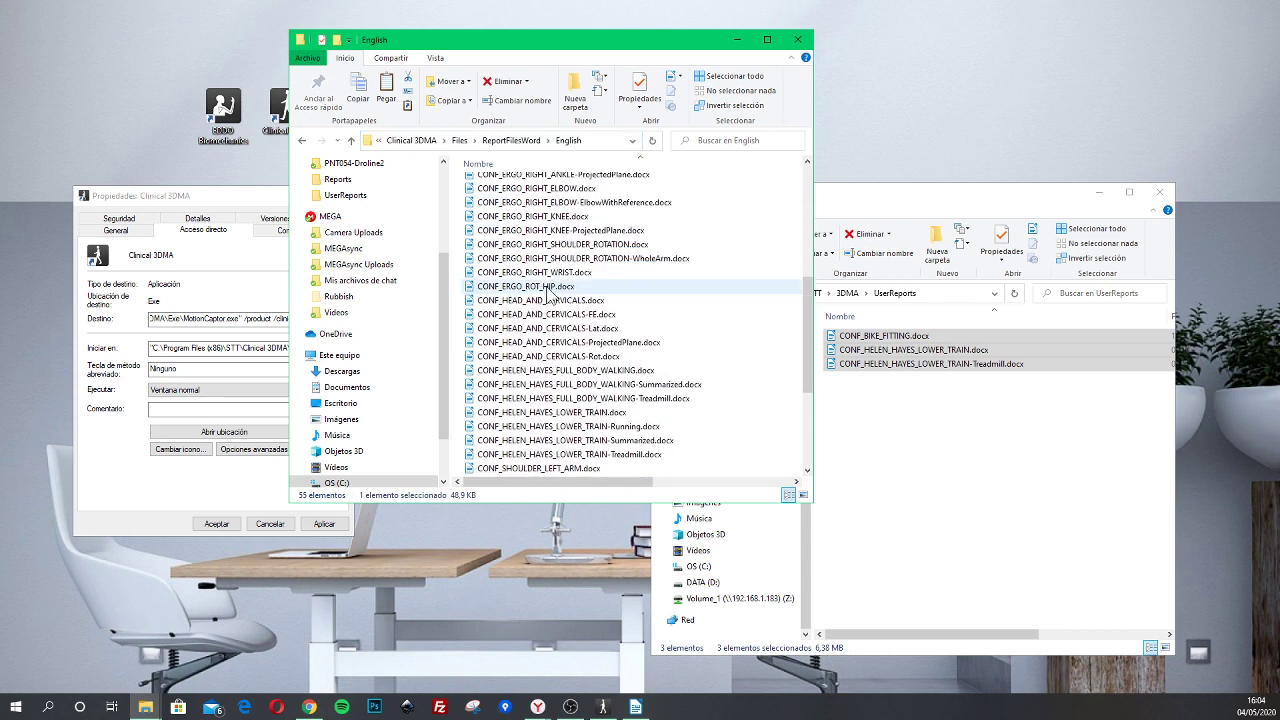
scroll(582, 375, "down", 2)
left_click(583, 372)
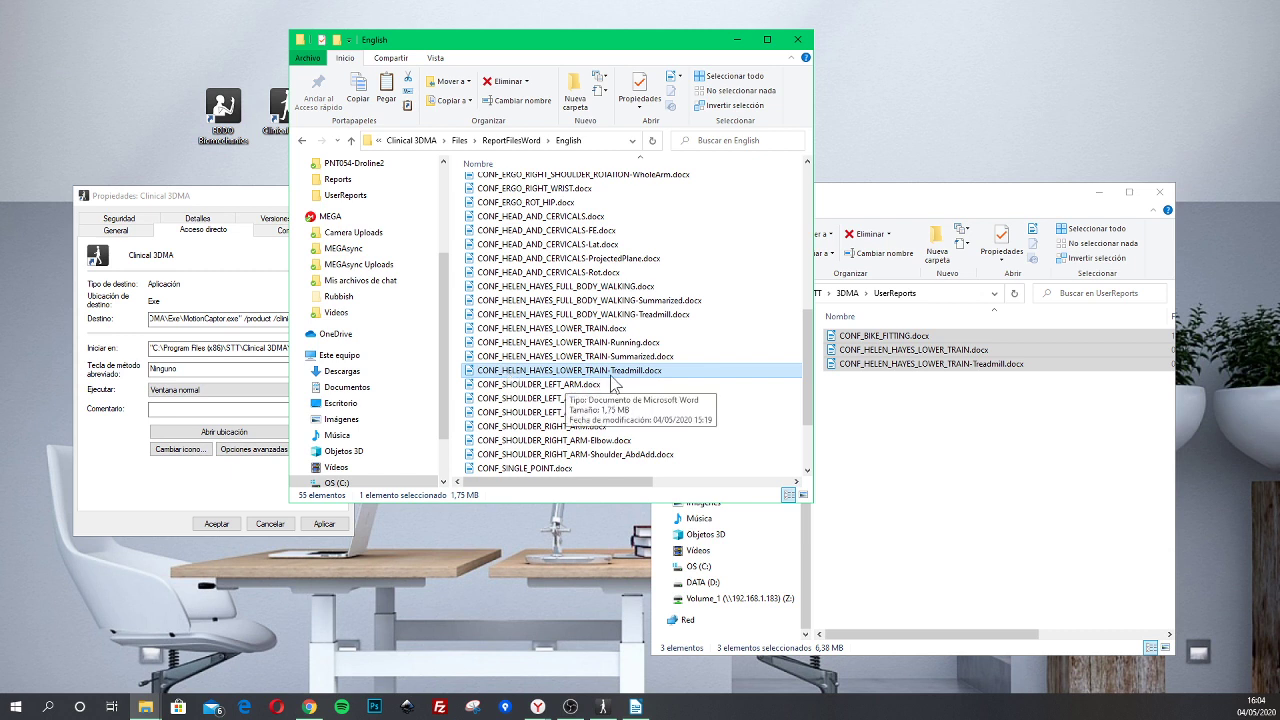
right_click(613, 373)
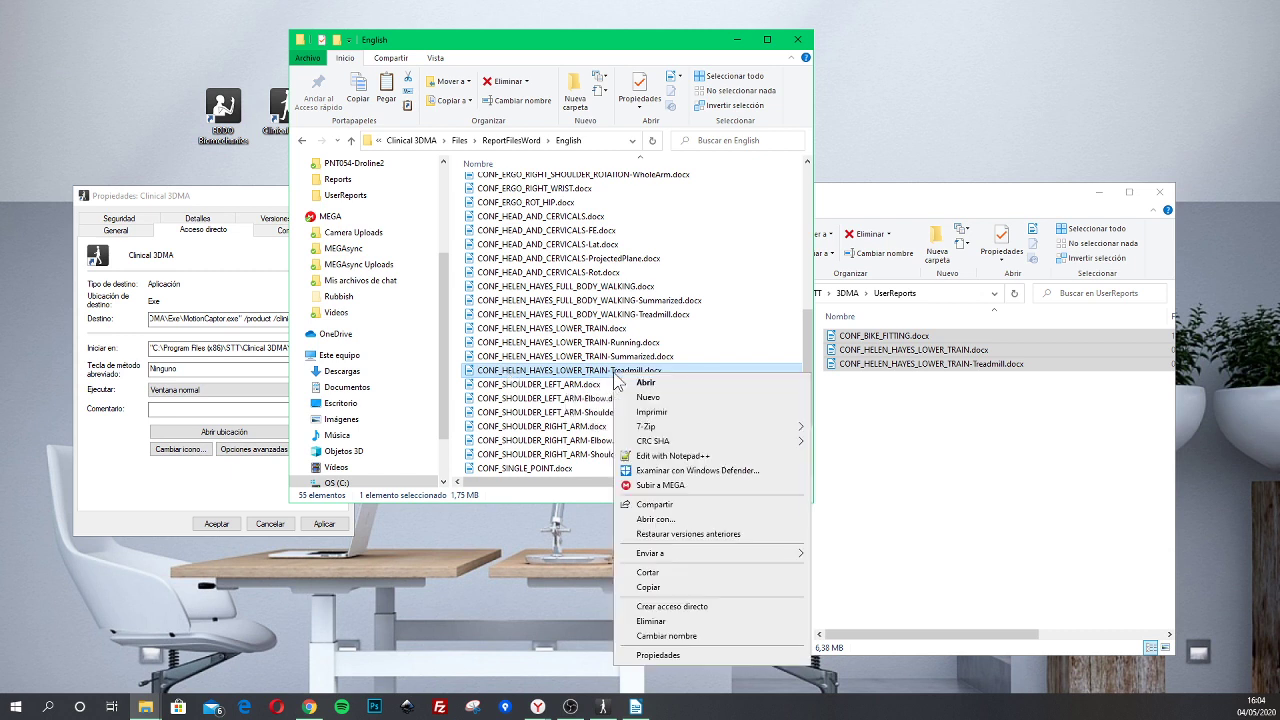
left_click(652, 588)
- Paste the copied treadmill template into the UserReports folder, replacing the file of the same name
left_click(941, 187)
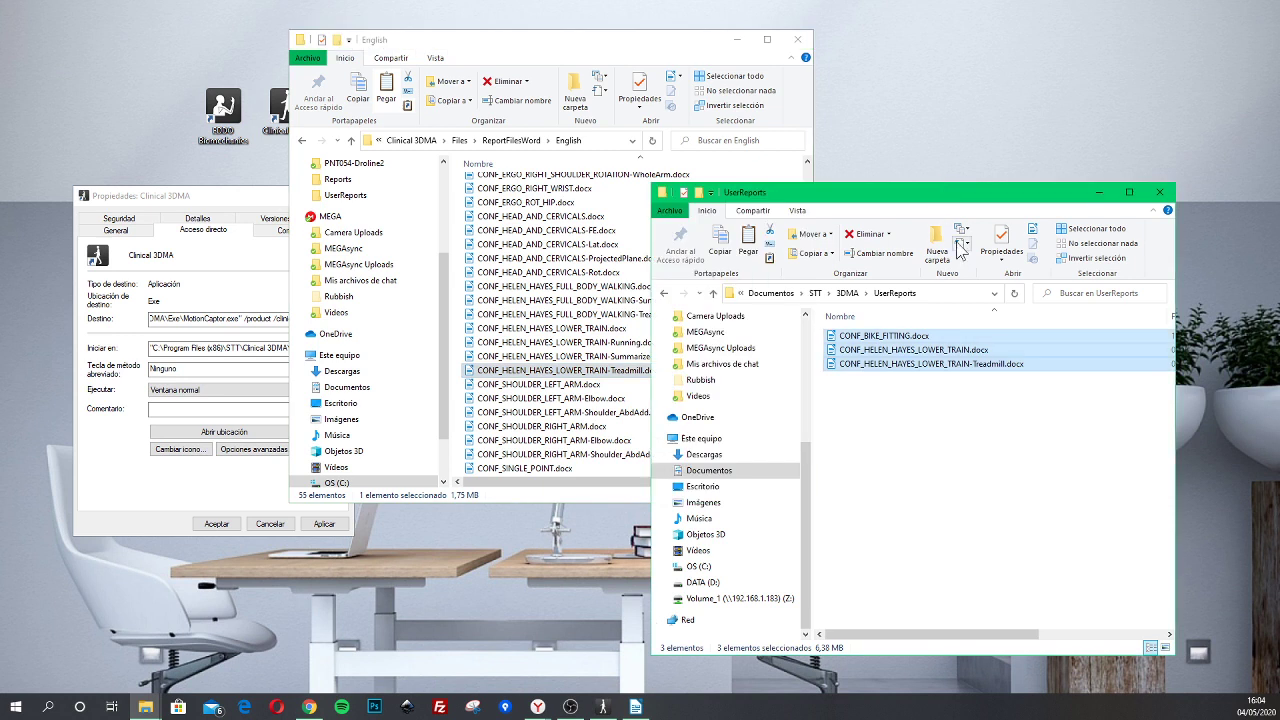
left_click(953, 293)
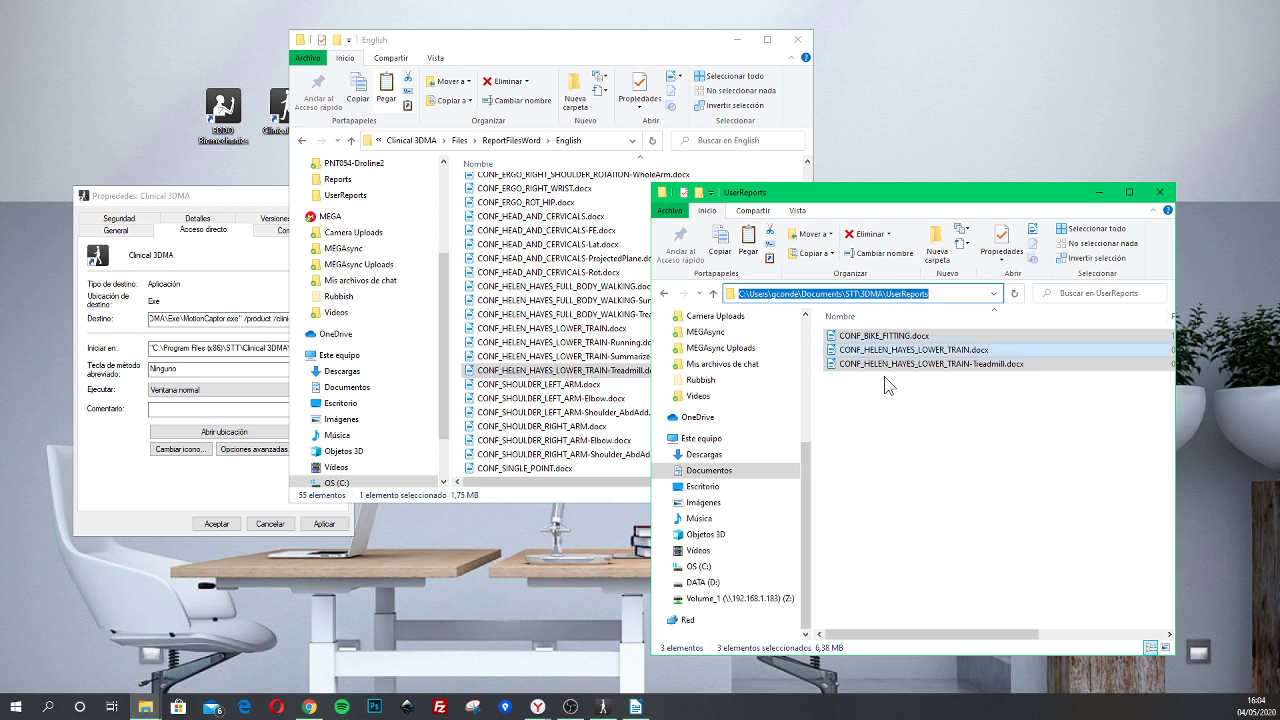
left_click(910, 420)
right_click(914, 388)
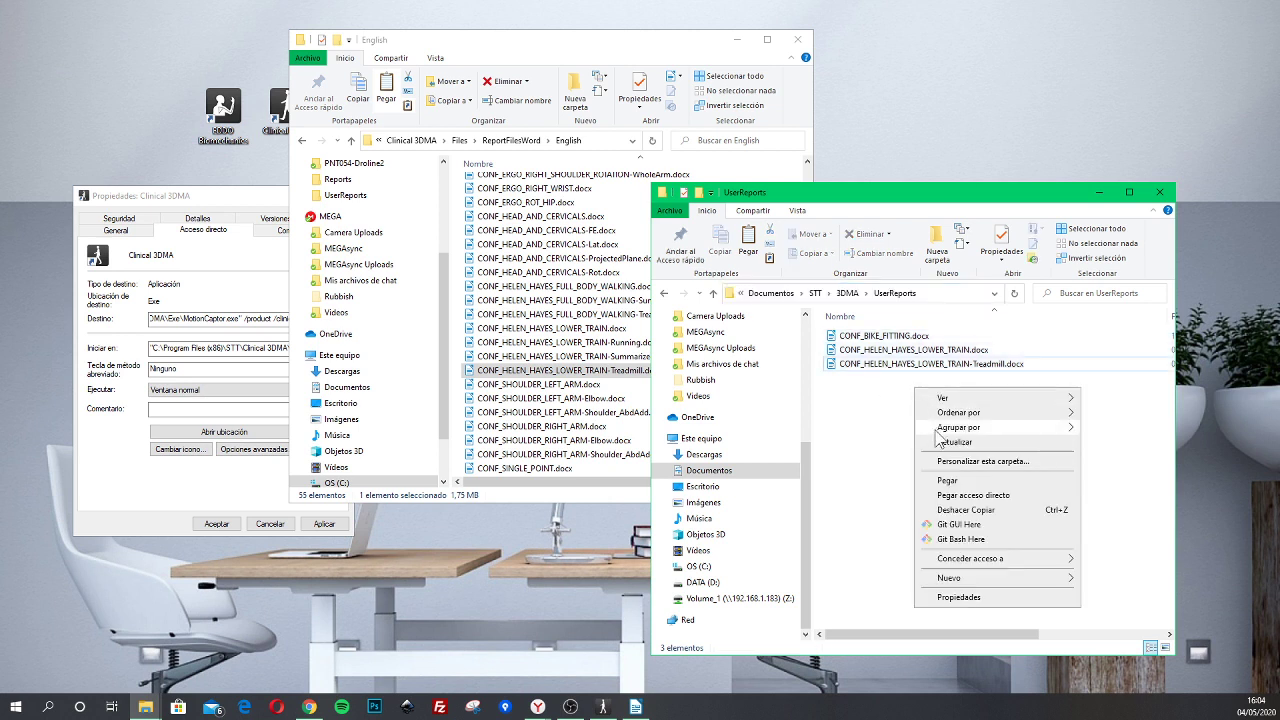
left_click(962, 482)
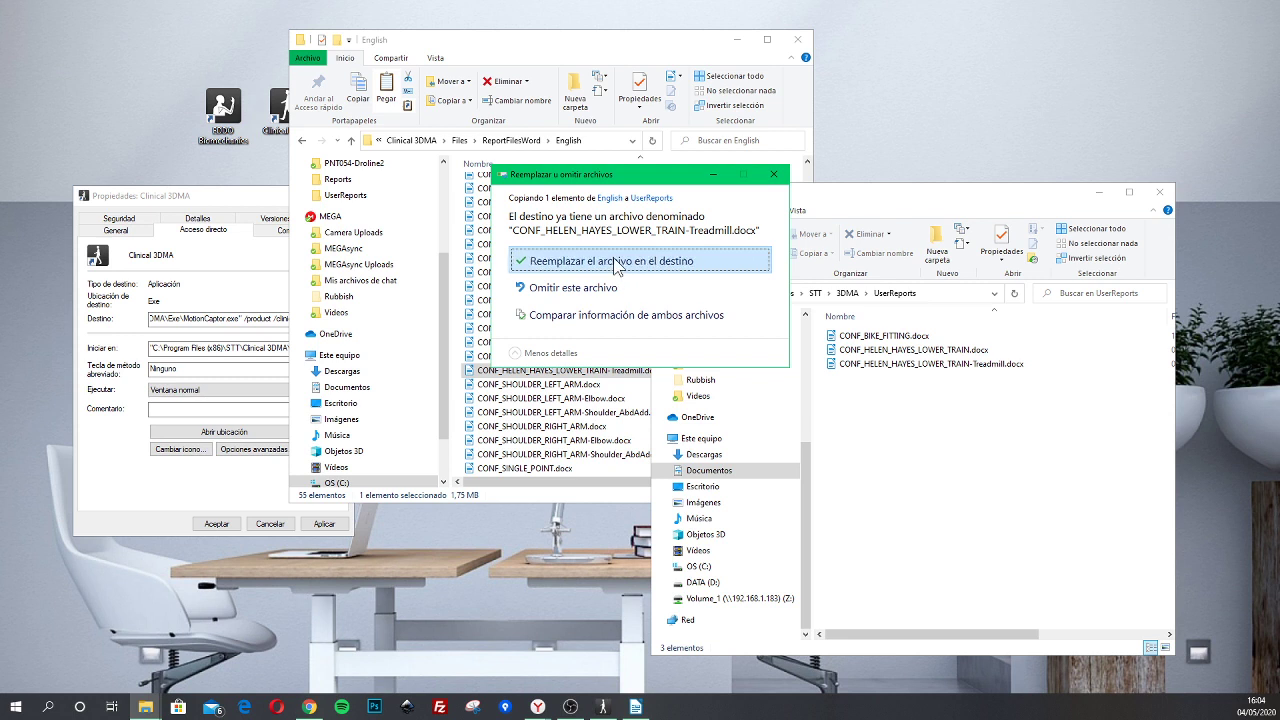
left_click(620, 262)
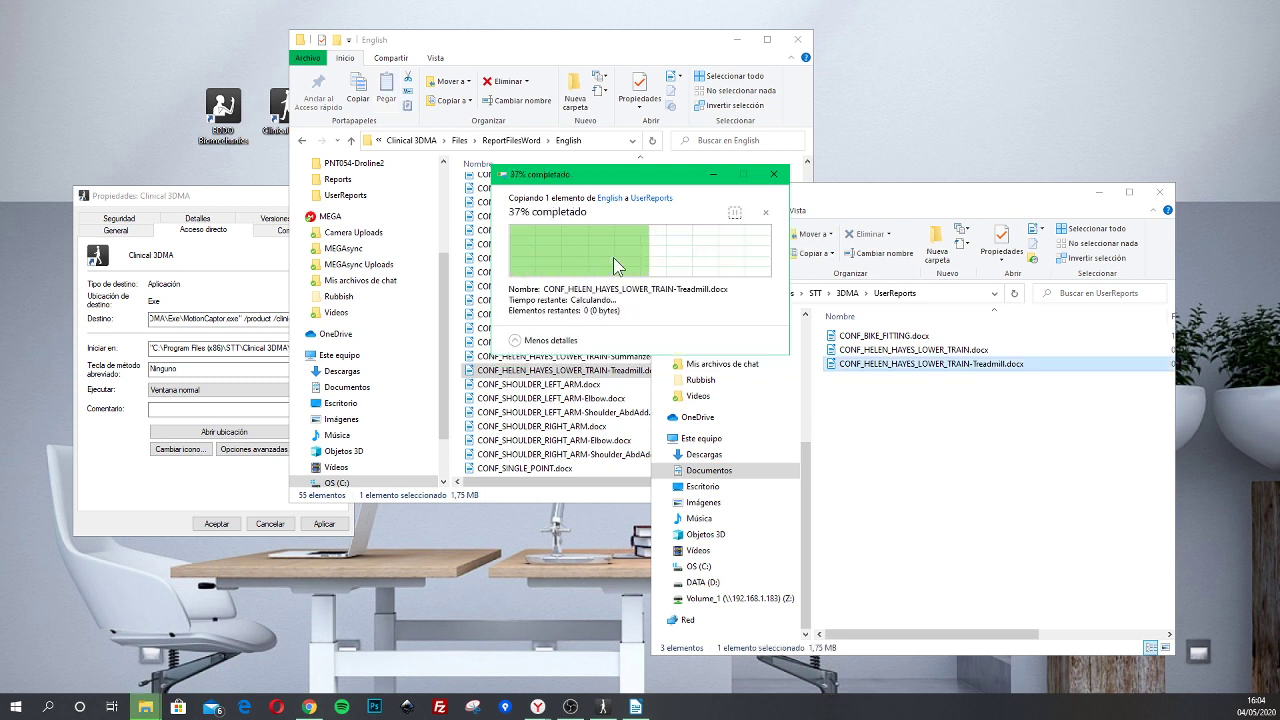
left_click(962, 478)
- Minimize the English folder window and open CONF_HELEN_HAYES_LOWER_TRAIN-Treadmill.docx from the UserReports folder
left_click(858, 367)
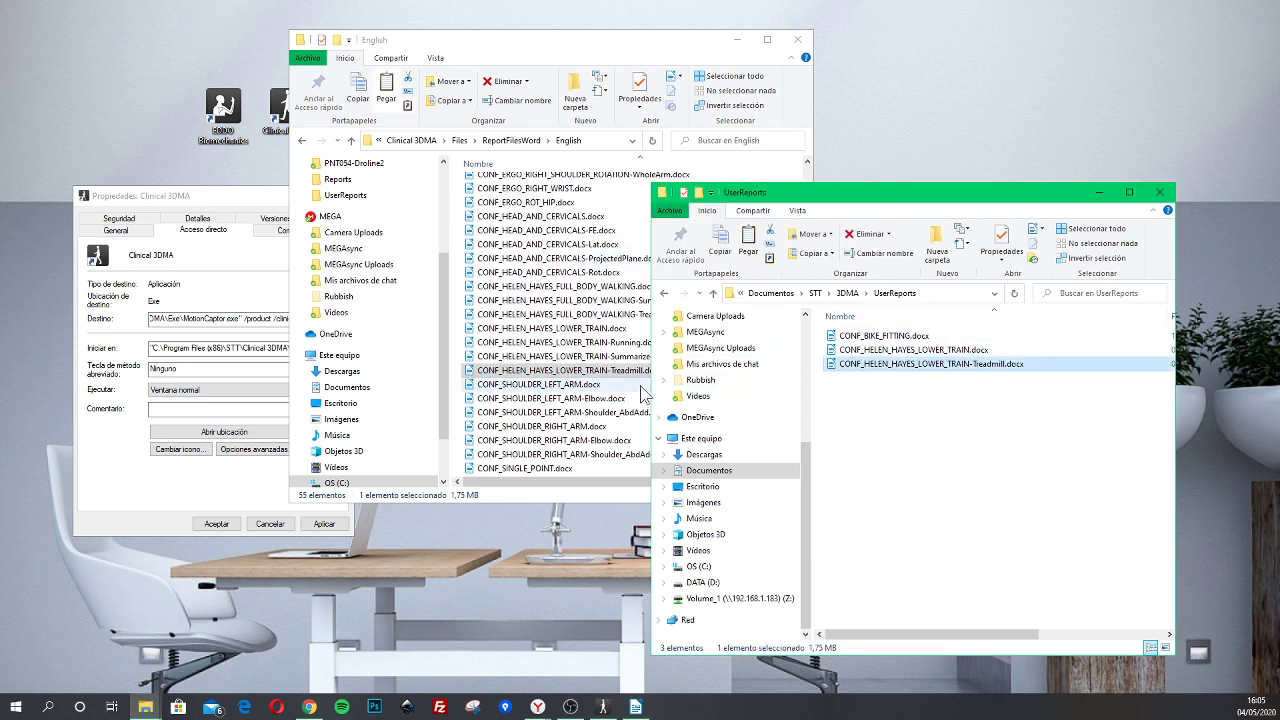
left_click(600, 384)
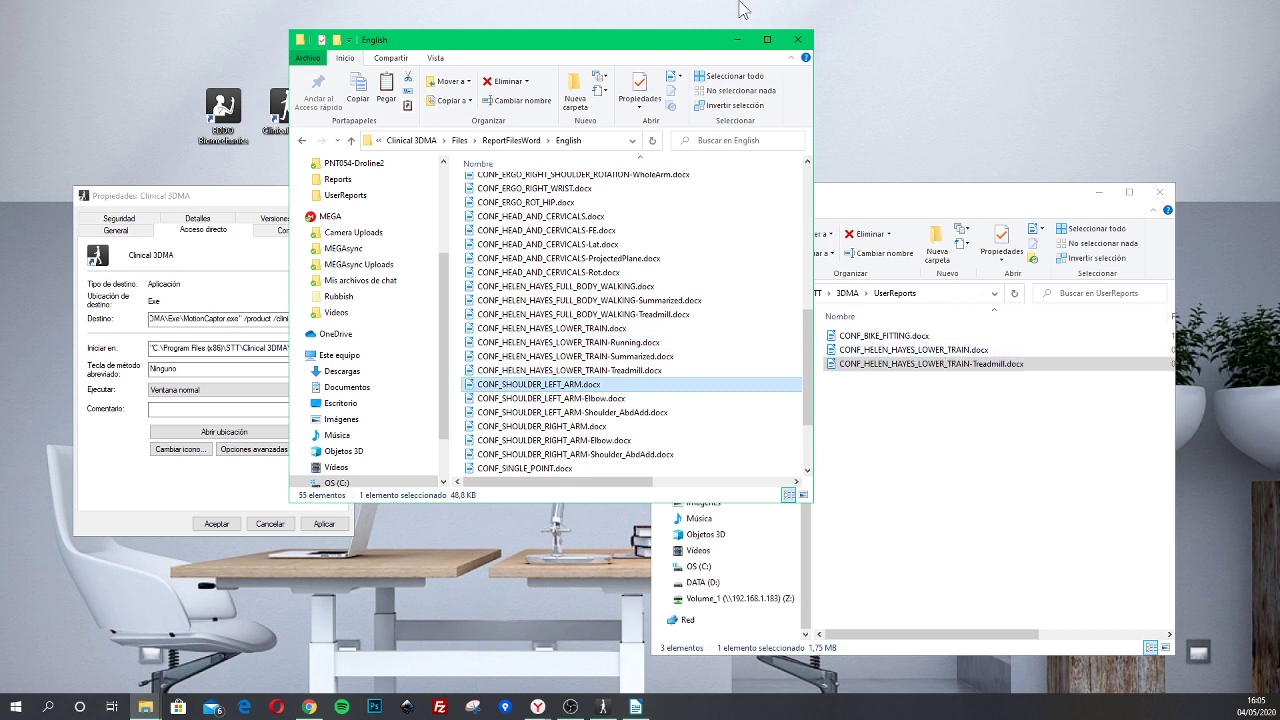
left_click(737, 39)
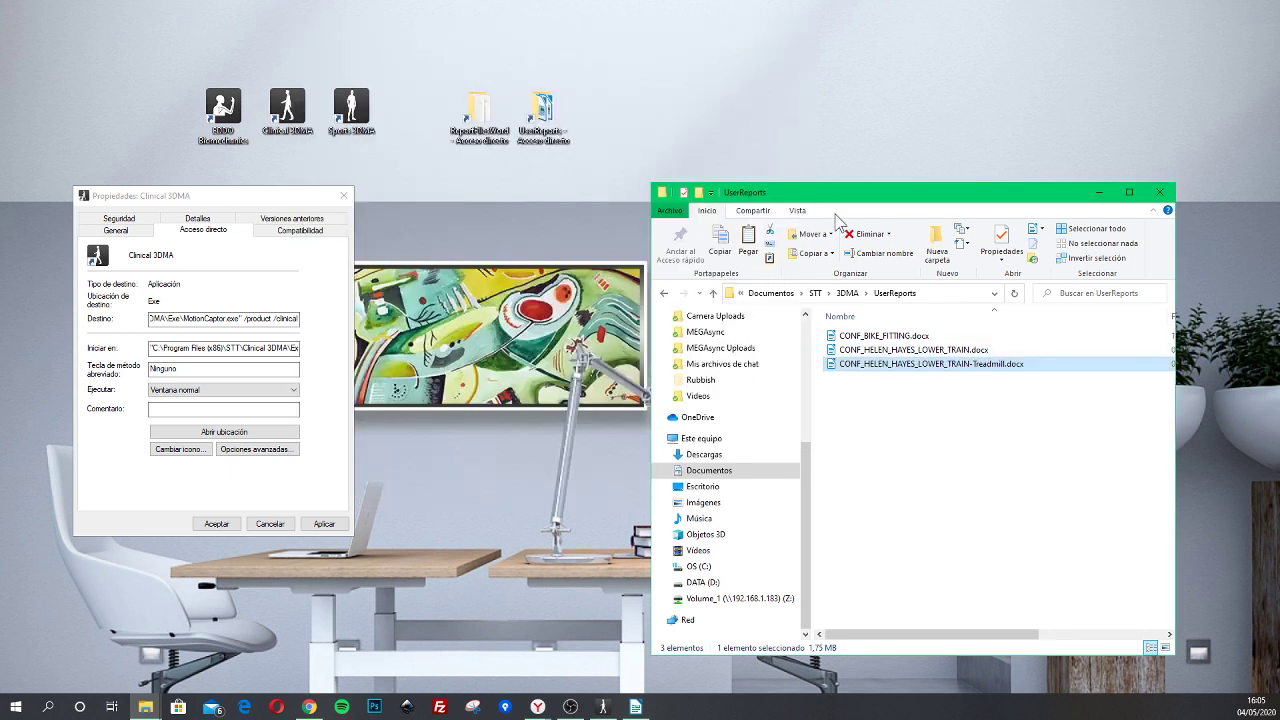
double_click(921, 372)
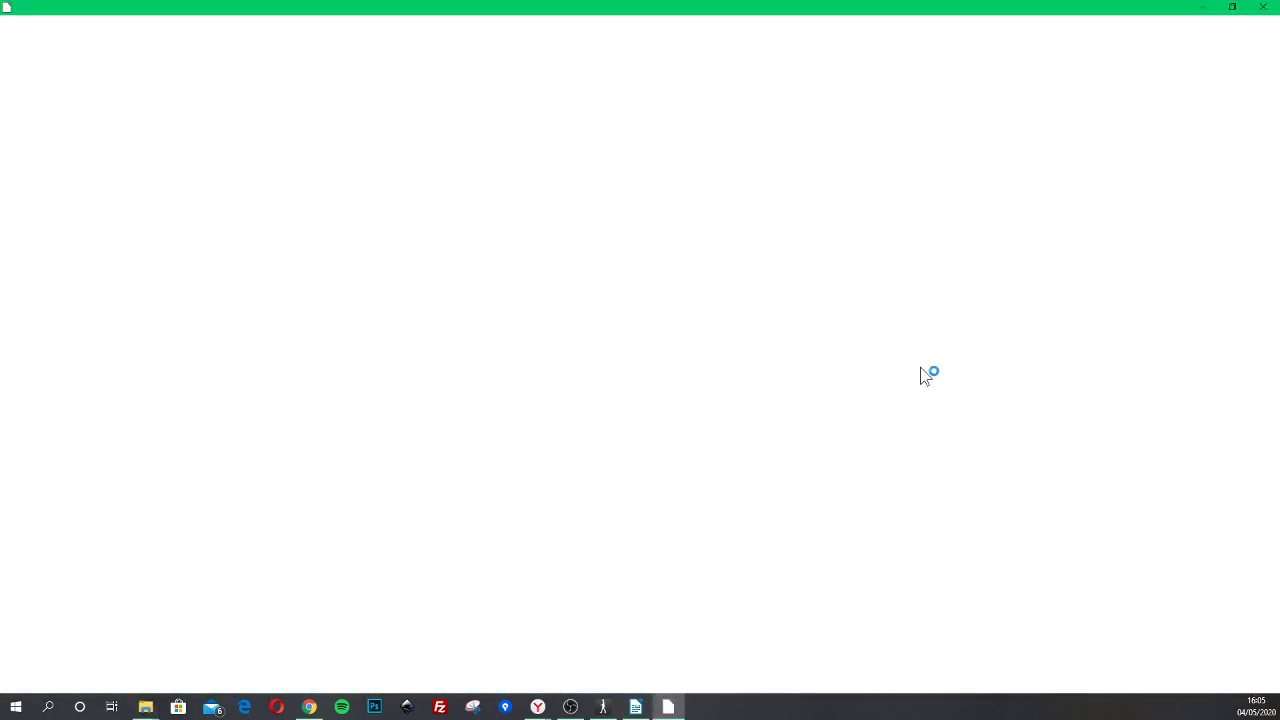